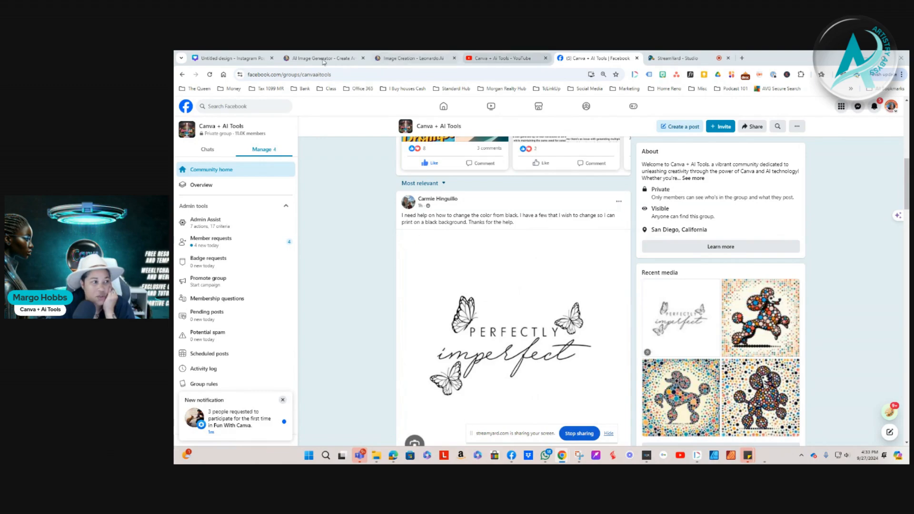
Switch to the Canva design and set the page background to the darker teal brand color
{"action": "left_click", "coordinate": [244, 59]}
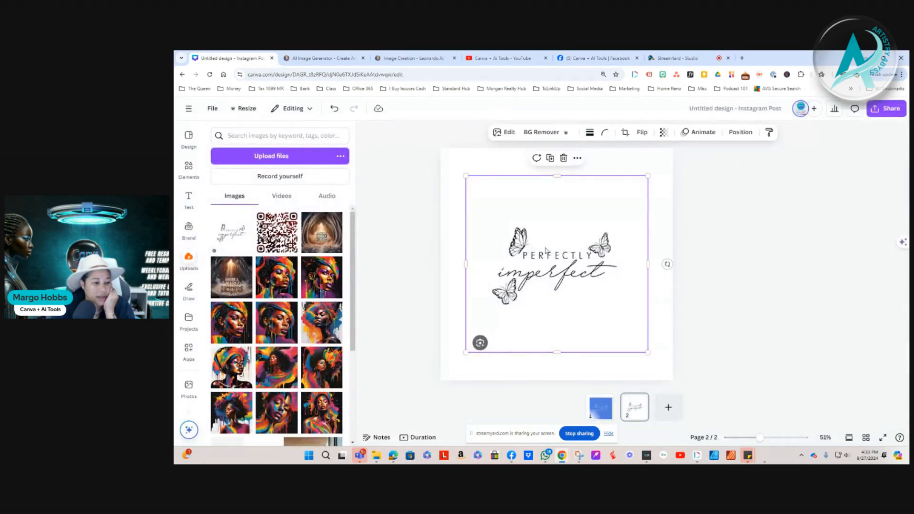
{"action": "left_click", "coordinate": [448, 160]}
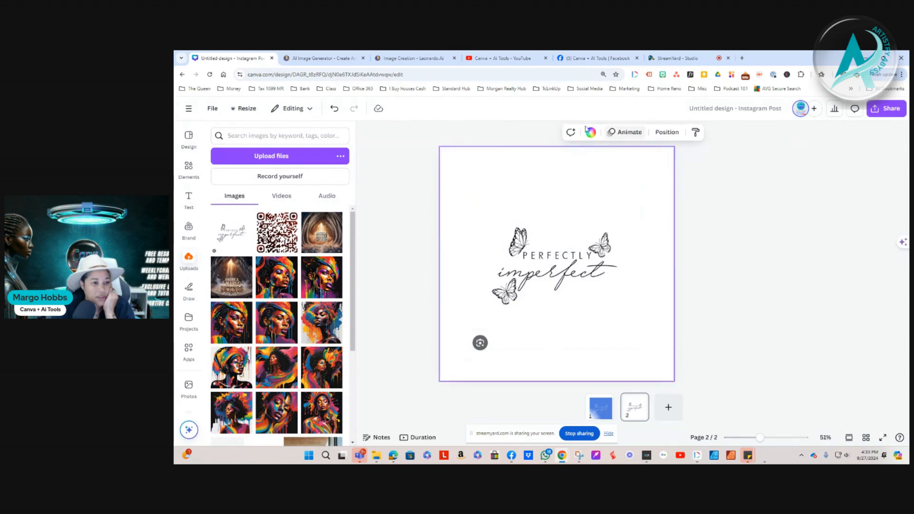
{"action": "left_click", "coordinate": [590, 134]}
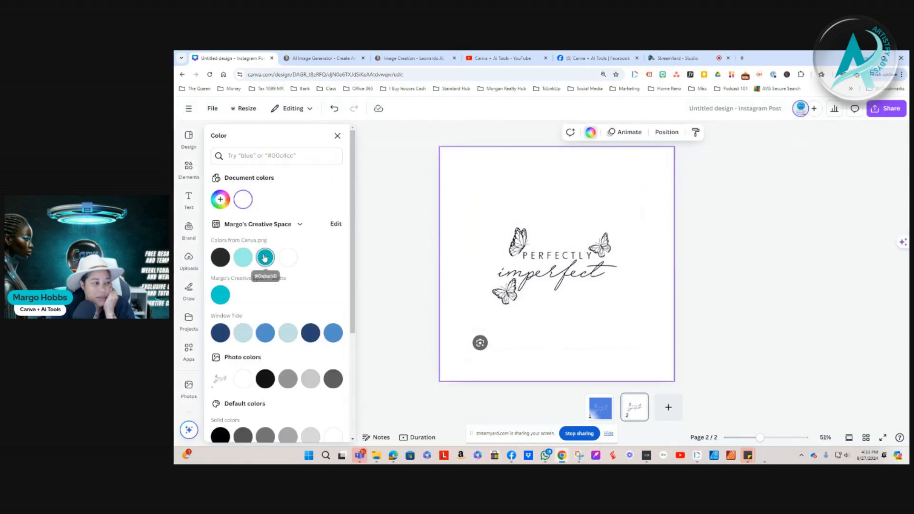
{"action": "left_click", "coordinate": [265, 257]}
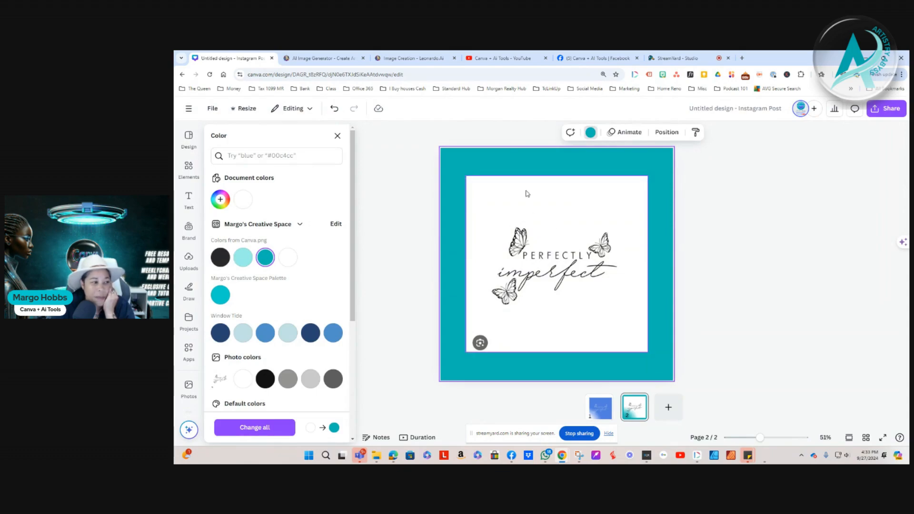
Open the Duotone effect for the Perfectly Imperfect image, try the Custom, Cherry and Sea Blue presets, and choose Cherry
{"action": "left_click", "coordinate": [557, 210]}
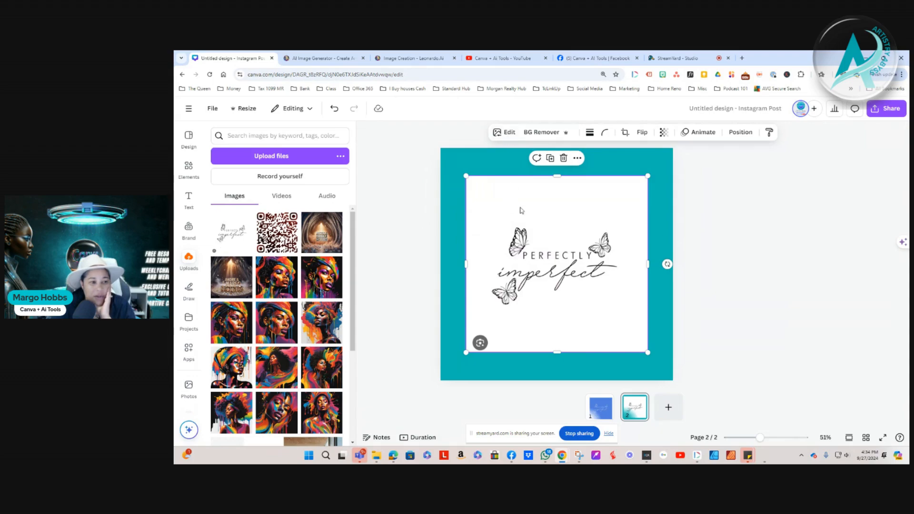
{"action": "left_click", "coordinate": [506, 135]}
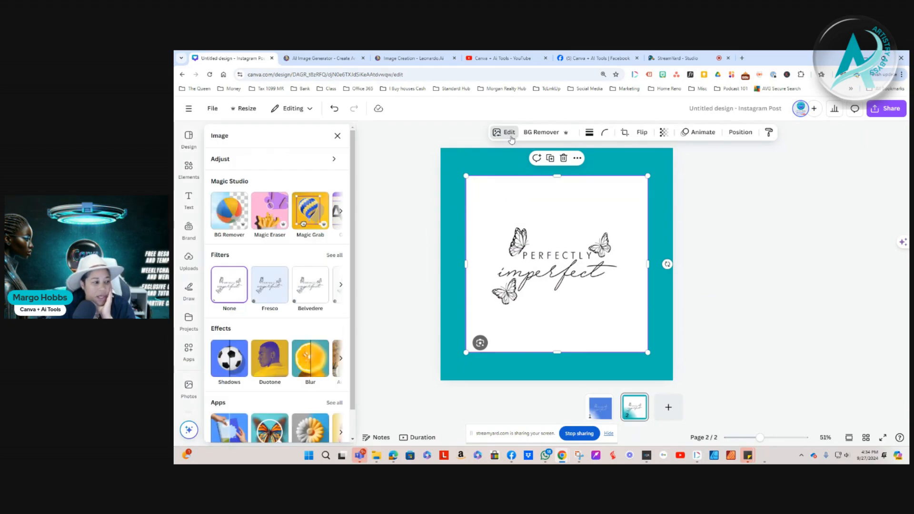
{"action": "left_click", "coordinate": [267, 365]}
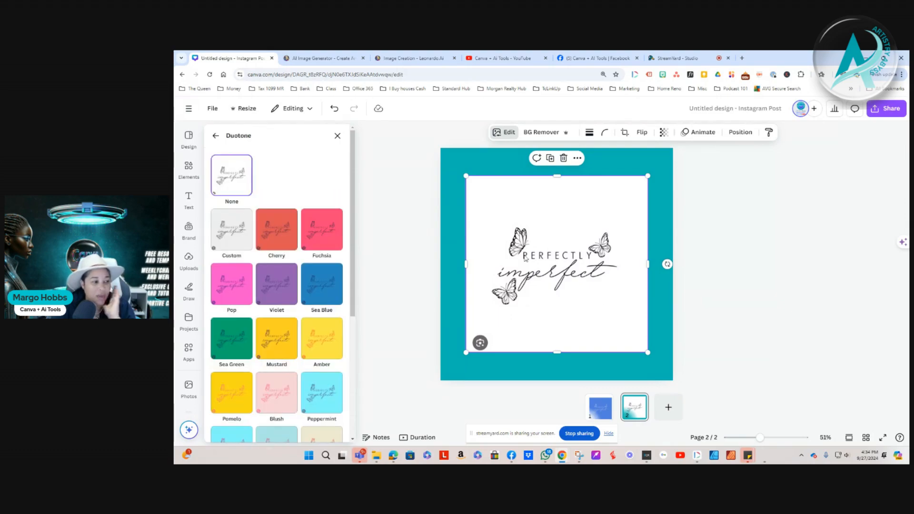
{"action": "left_click", "coordinate": [231, 231]}
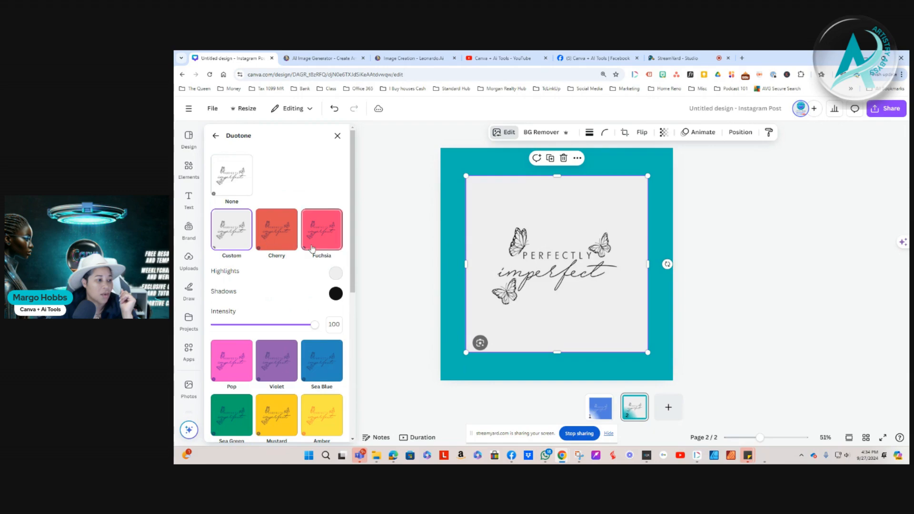
{"action": "left_click", "coordinate": [276, 231]}
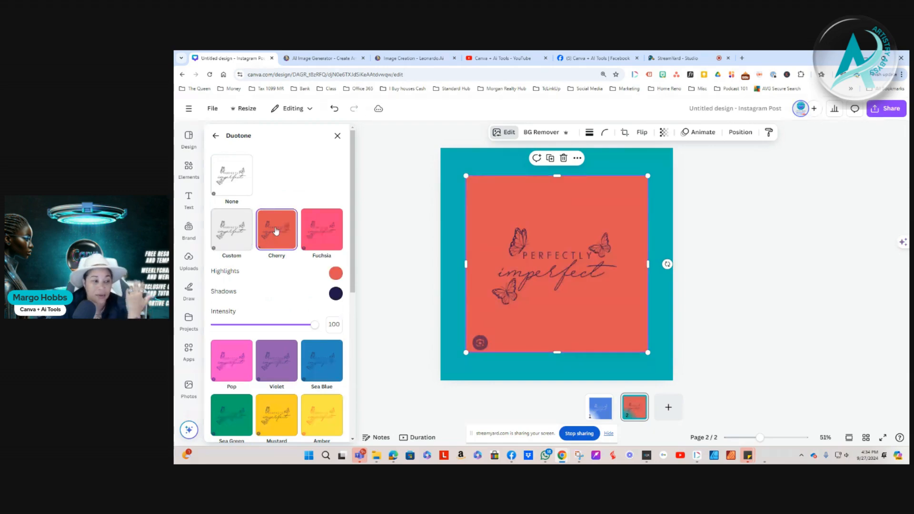
{"action": "left_click", "coordinate": [325, 360]}
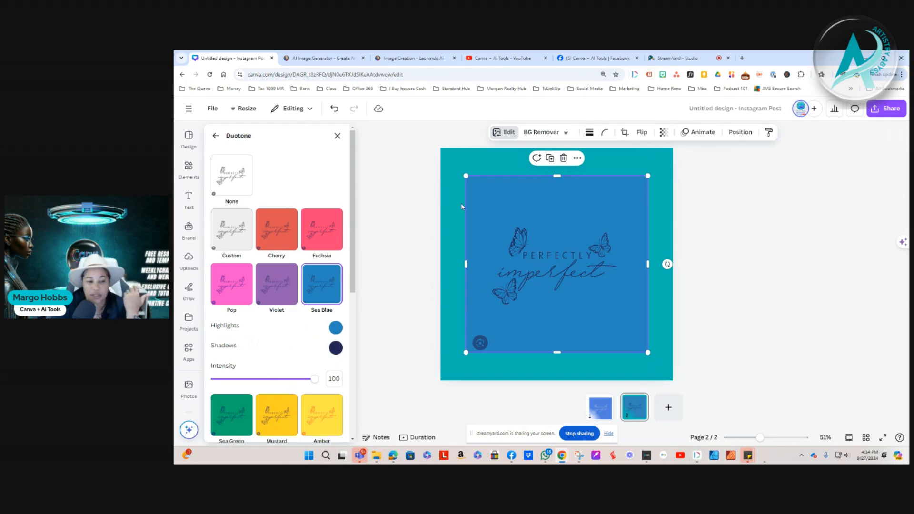
{"action": "left_click", "coordinate": [272, 227]}
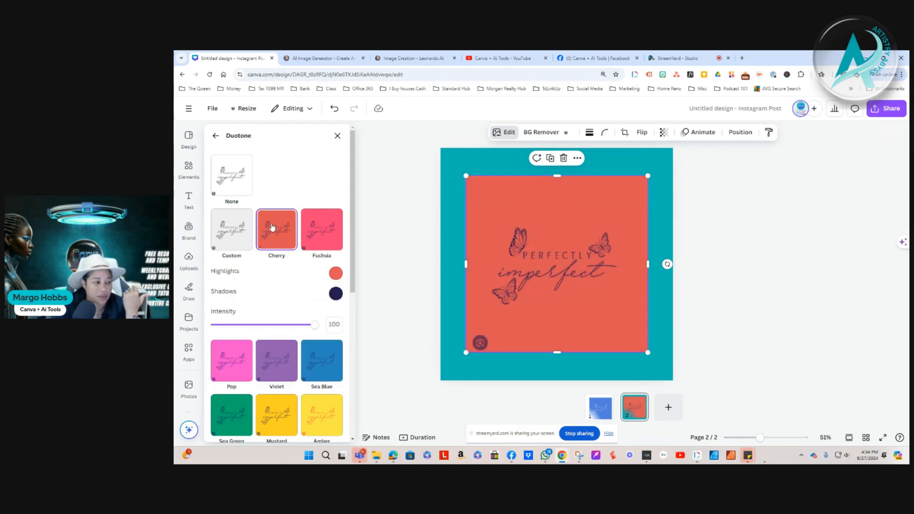
Set the highlights color of the Cherry duotone to light gray #ECECEC
{"action": "left_click", "coordinate": [335, 274]}
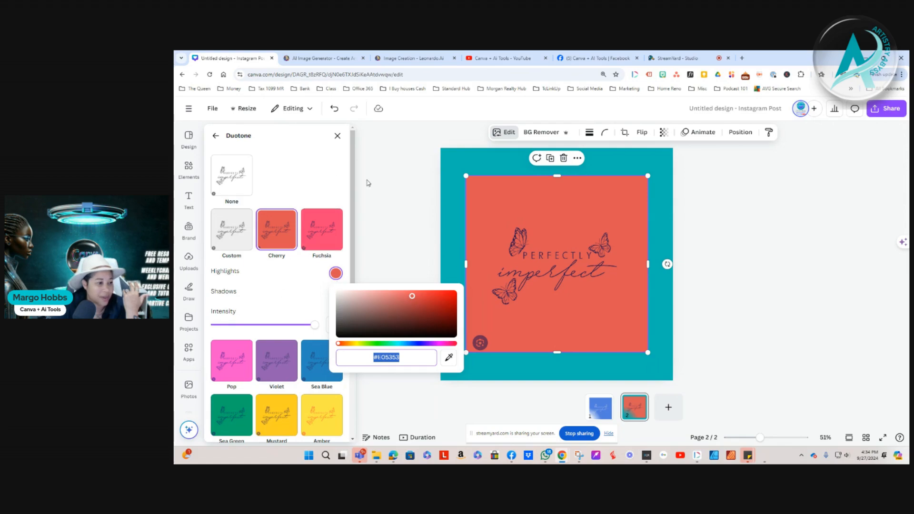
{"action": "left_click", "coordinate": [501, 208]}
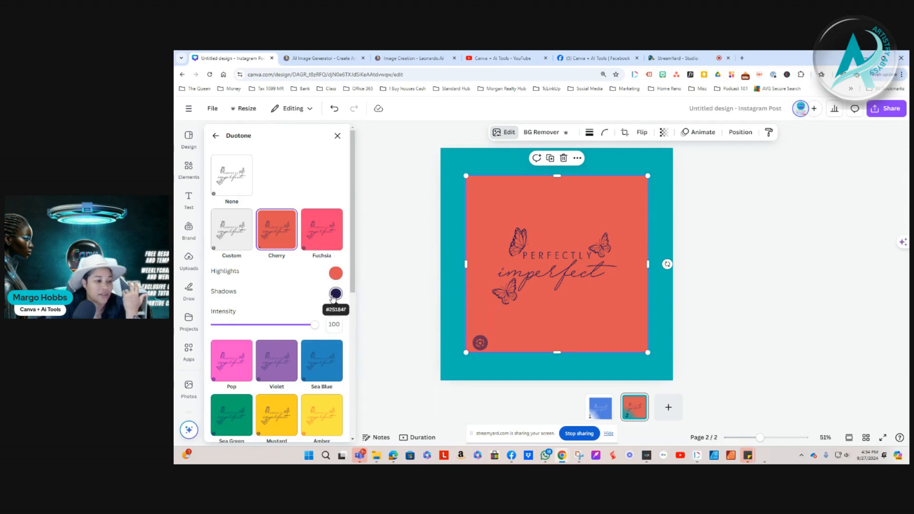
{"action": "left_click", "coordinate": [336, 275]}
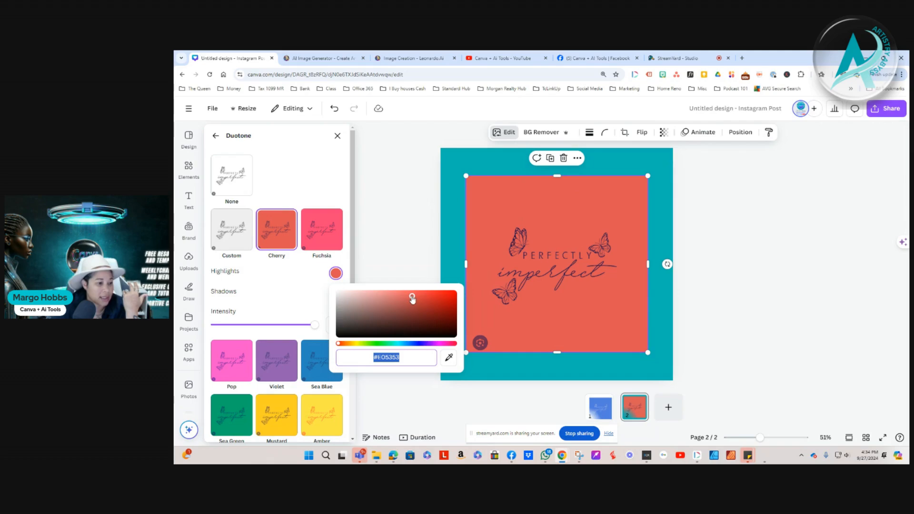
{"action": "left_click_drag", "start_coordinate": [412, 297], "coordinate": [323, 297]}
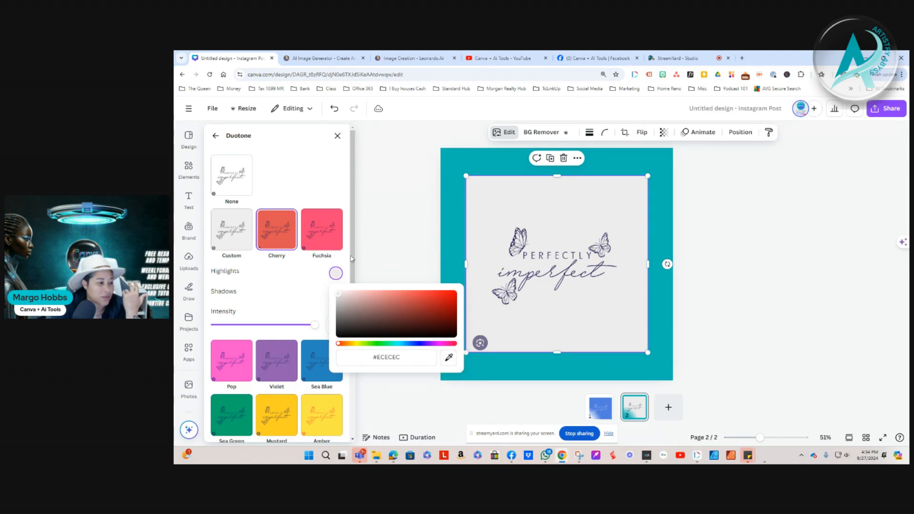
{"action": "left_click", "coordinate": [298, 278]}
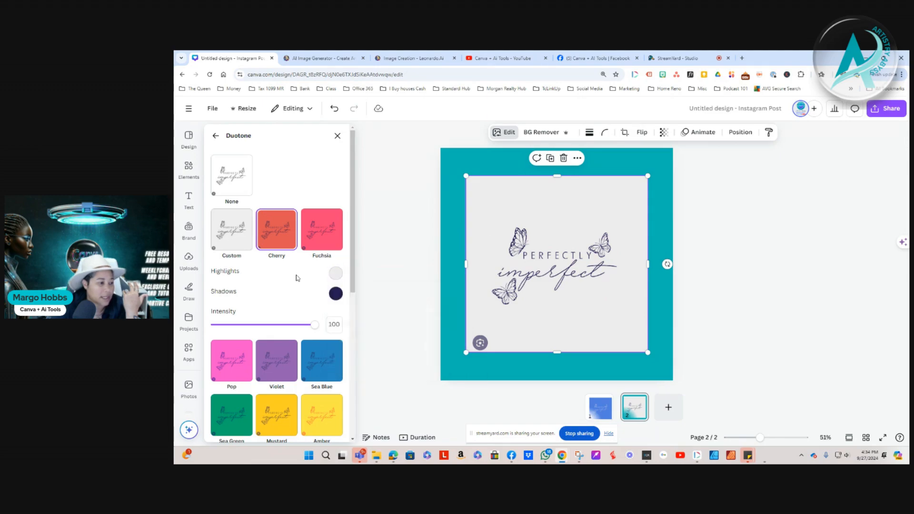
Set the shadows color of the Cherry duotone to gold #D6AC2E
{"action": "left_click", "coordinate": [335, 293]}
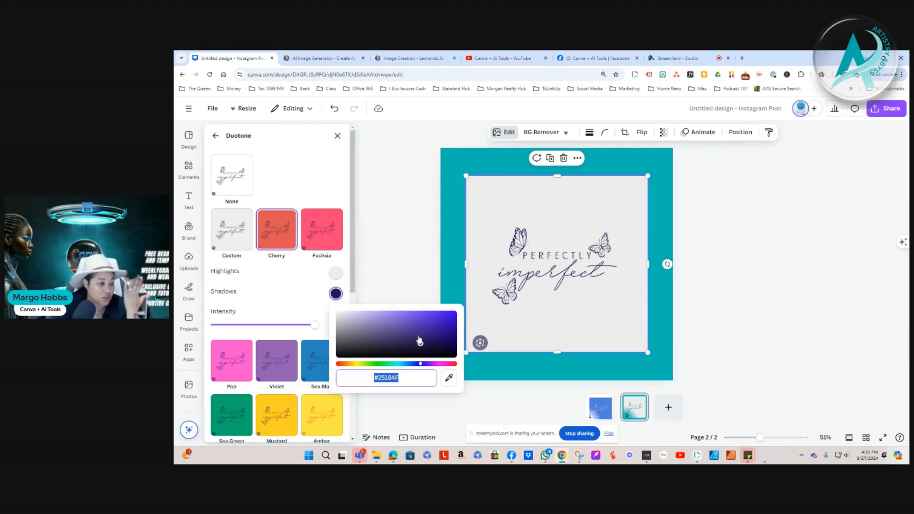
{"action": "left_click", "coordinate": [353, 365]}
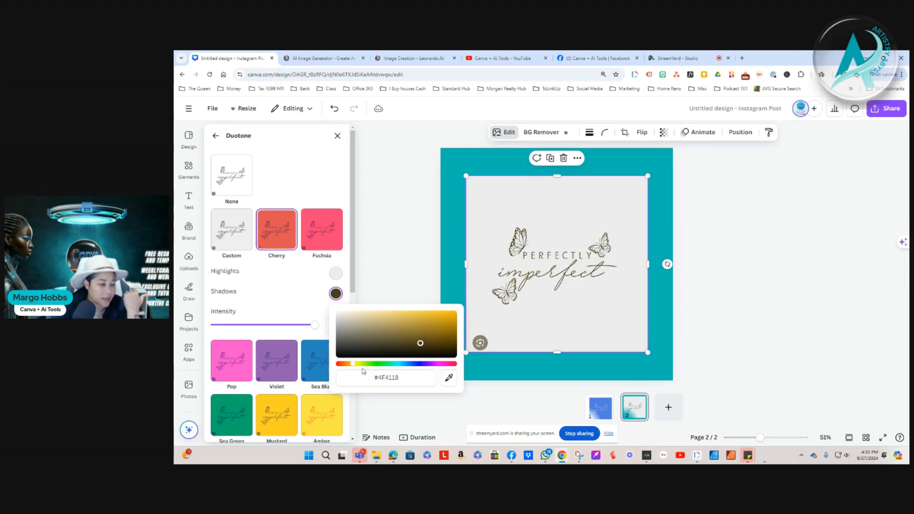
{"action": "left_click_drag", "start_coordinate": [419, 344], "coordinate": [431, 318]}
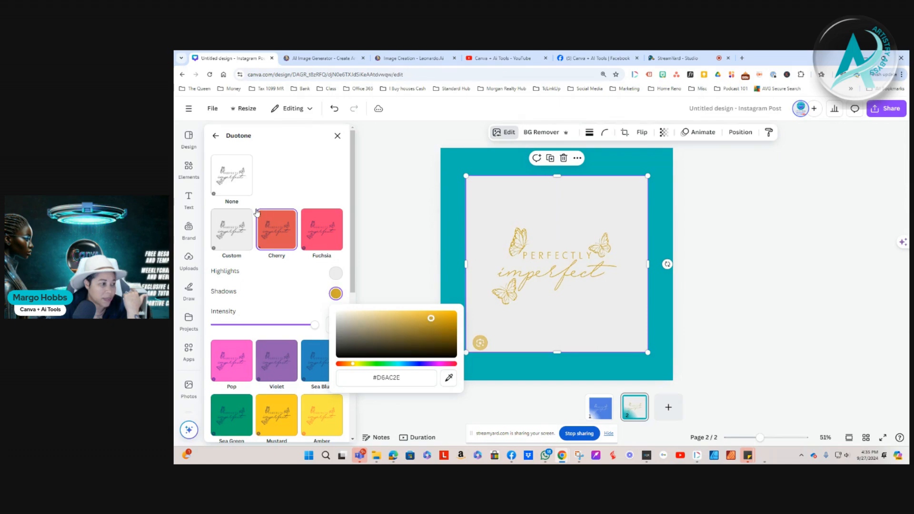
Change the duotone preset to Custom, try the sampled purple #5F19EB as its highlights color, and undo that highlight change
{"action": "left_click", "coordinate": [229, 230]}
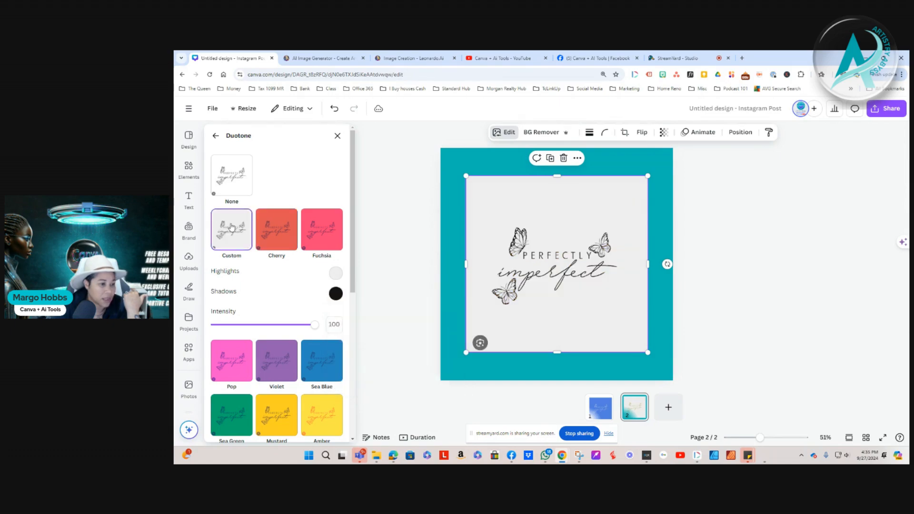
{"action": "left_click", "coordinate": [336, 273]}
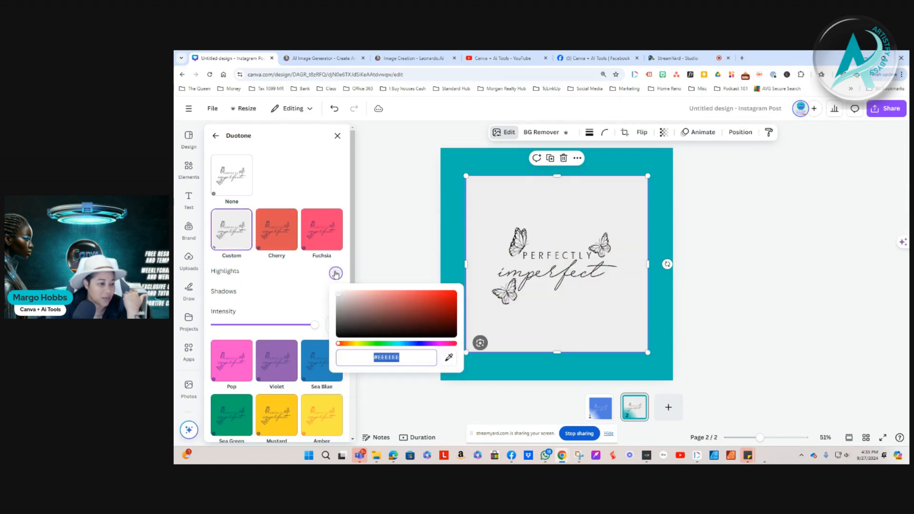
{"action": "left_click", "coordinate": [449, 360]}
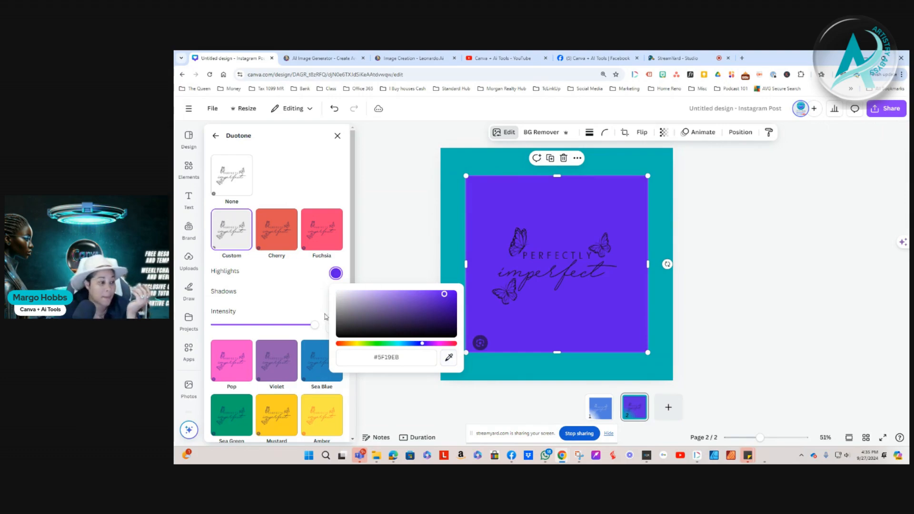
{"action": "left_click", "coordinate": [335, 109]}
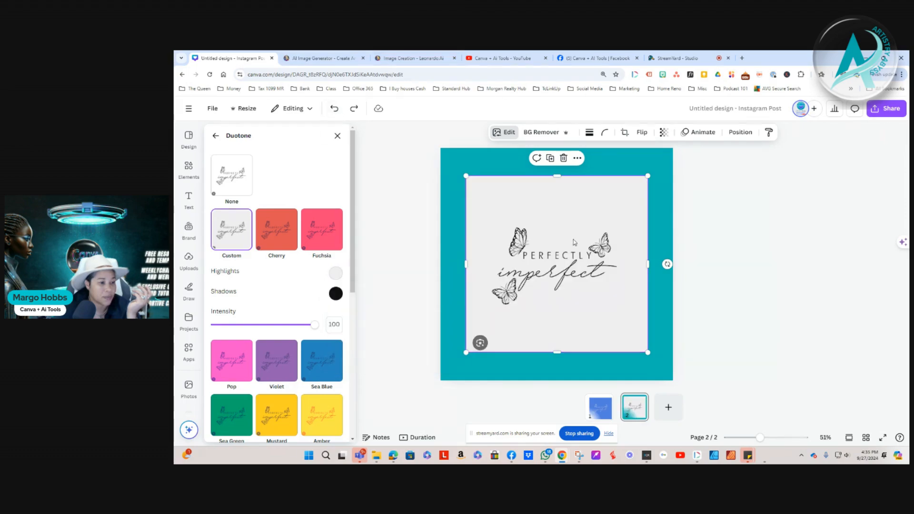
Recolor the artwork by sampling purple #6019EB as the duotone shadows color, and remove the image's background
{"action": "left_click", "coordinate": [336, 293]}
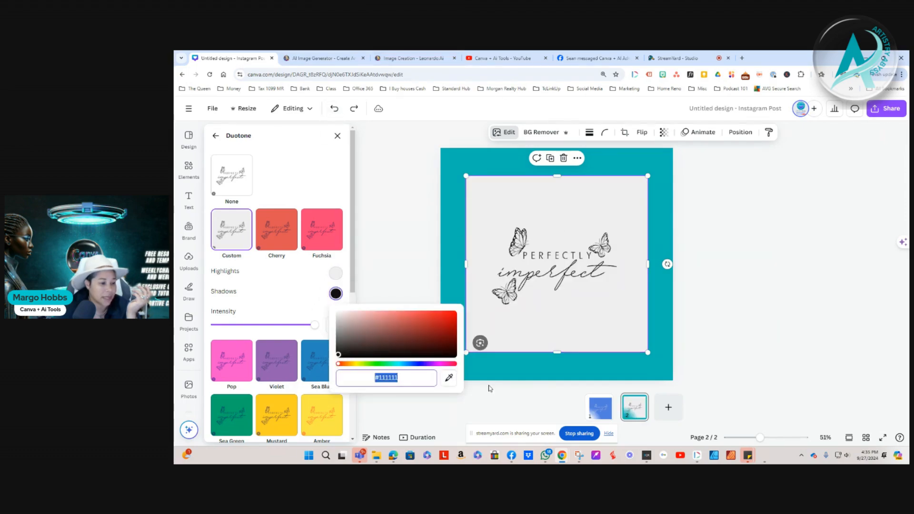
{"action": "left_click", "coordinate": [448, 379]}
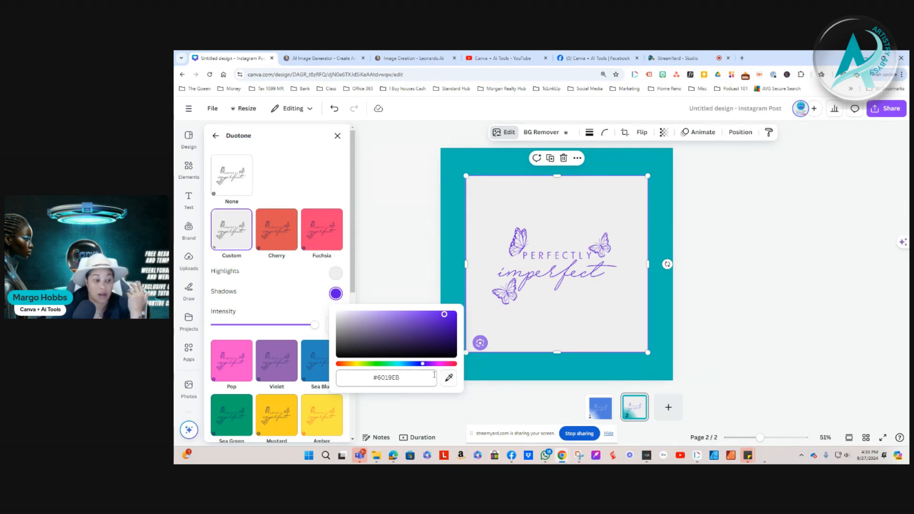
{"action": "left_click", "coordinate": [301, 292]}
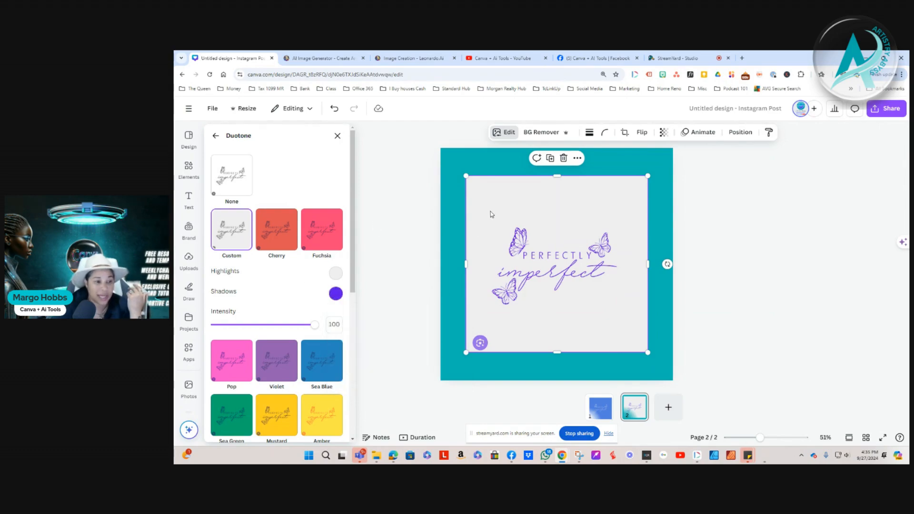
{"action": "left_click", "coordinate": [542, 133]}
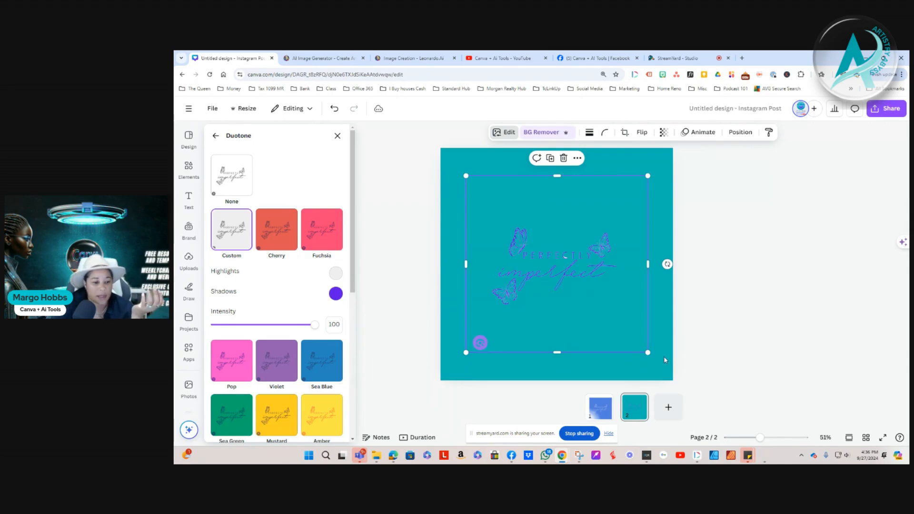
Set the page background to white and move the purple artwork slightly up and to the right
{"action": "left_click", "coordinate": [665, 368]}
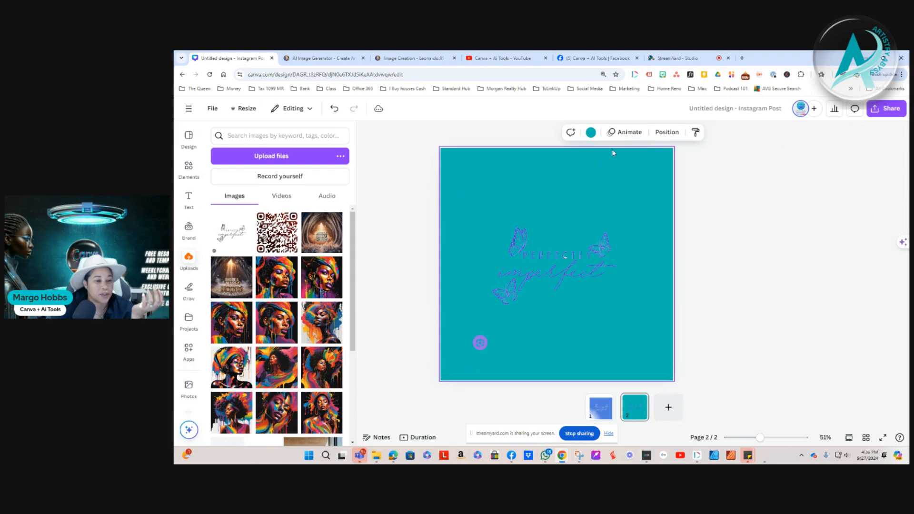
{"action": "left_click", "coordinate": [591, 133]}
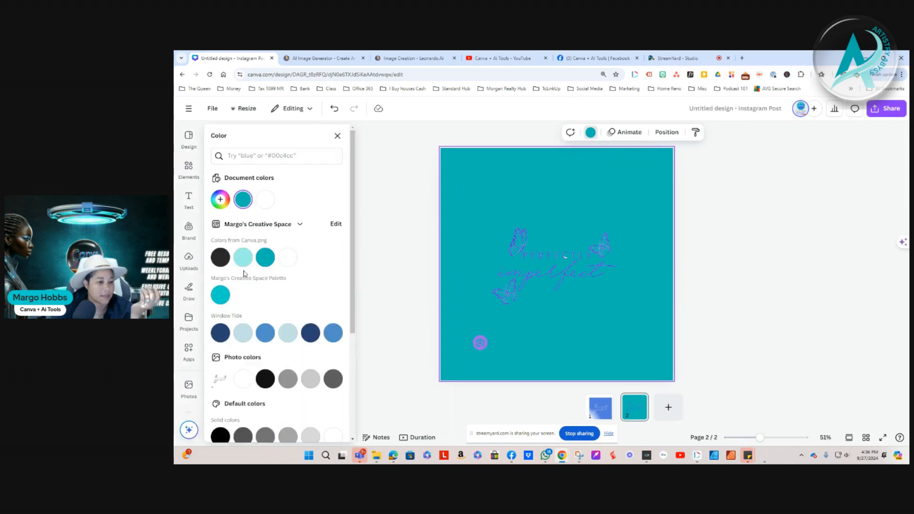
{"action": "left_click", "coordinate": [288, 259]}
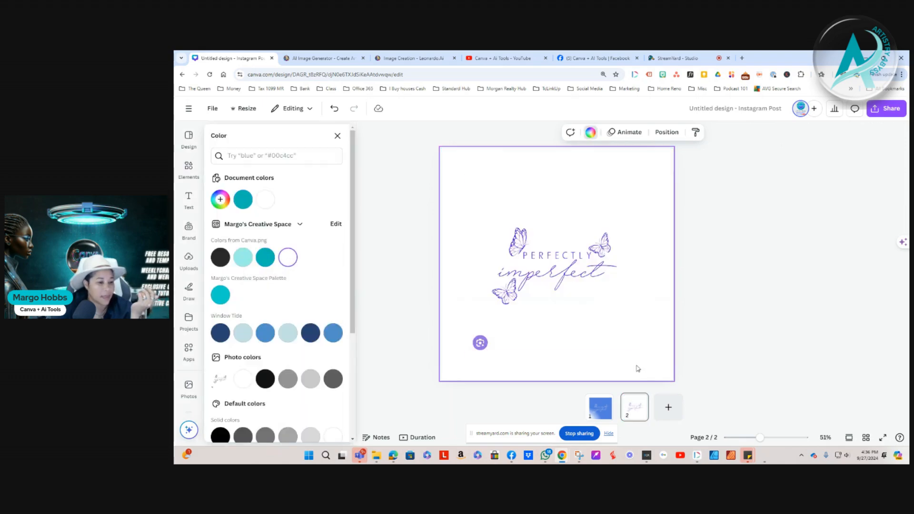
{"action": "left_click", "coordinate": [543, 294]}
{"action": "mouse_move", "coordinate": [543, 294]}
{"action": "left_mouse_down"}
{"action": "mouse_move", "coordinate": [537, 245]}
{"action": "mouse_move", "coordinate": [535, 281]}
{"action": "left_mouse_up"}
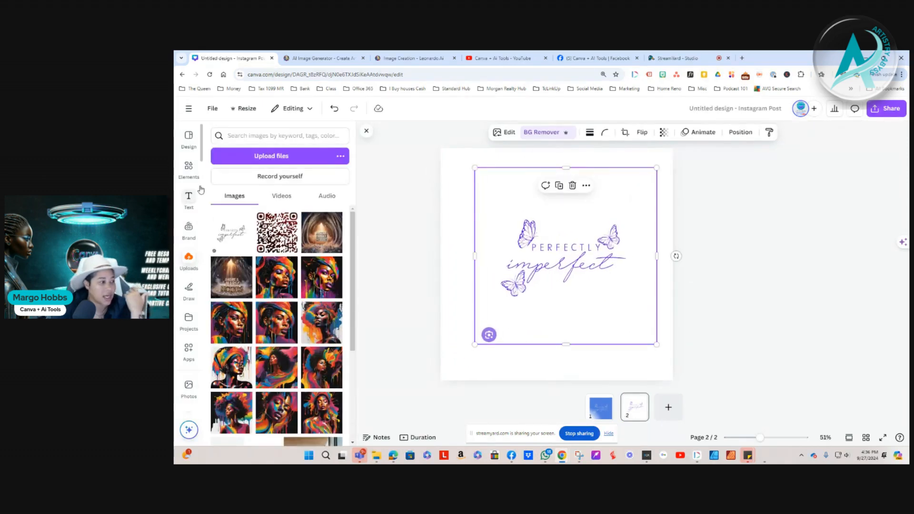
Search the elements library for wild flowers
{"action": "left_click", "coordinate": [189, 166]}
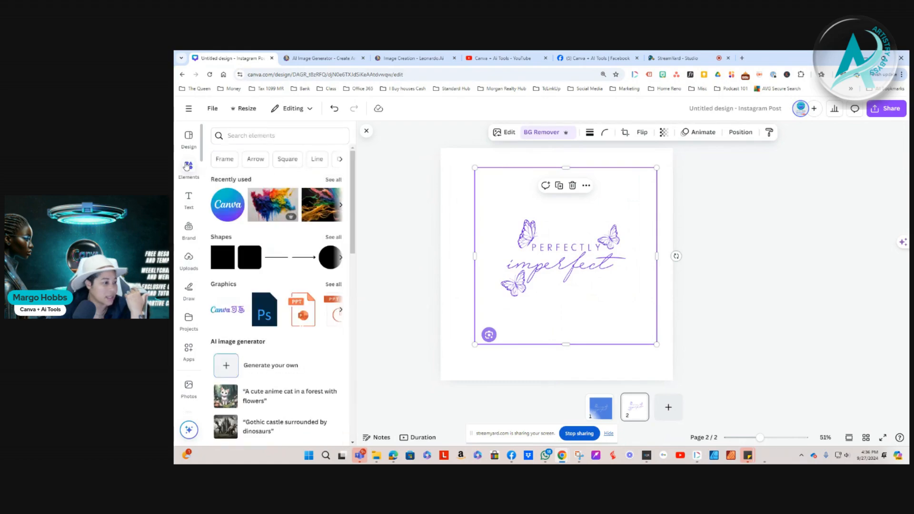
{"action": "left_click", "coordinate": [283, 134]}
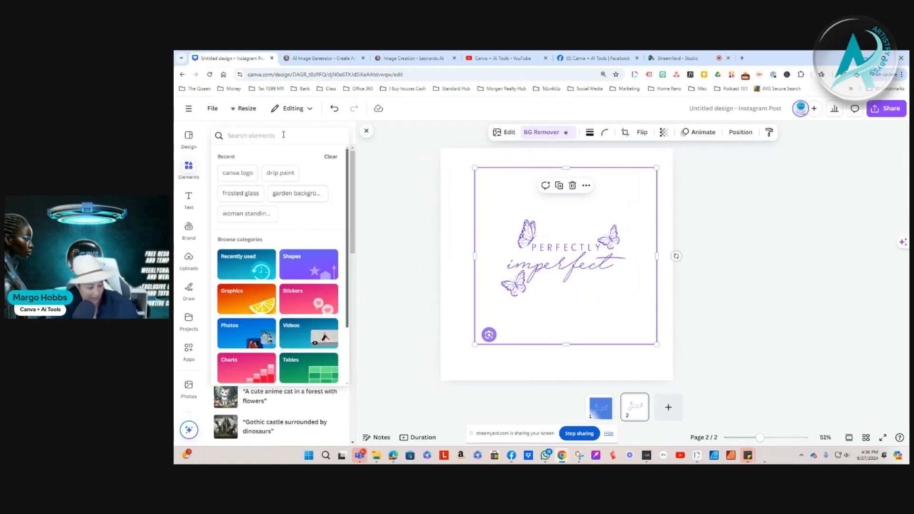
{"action": "type", "text": "flowe5rs"}
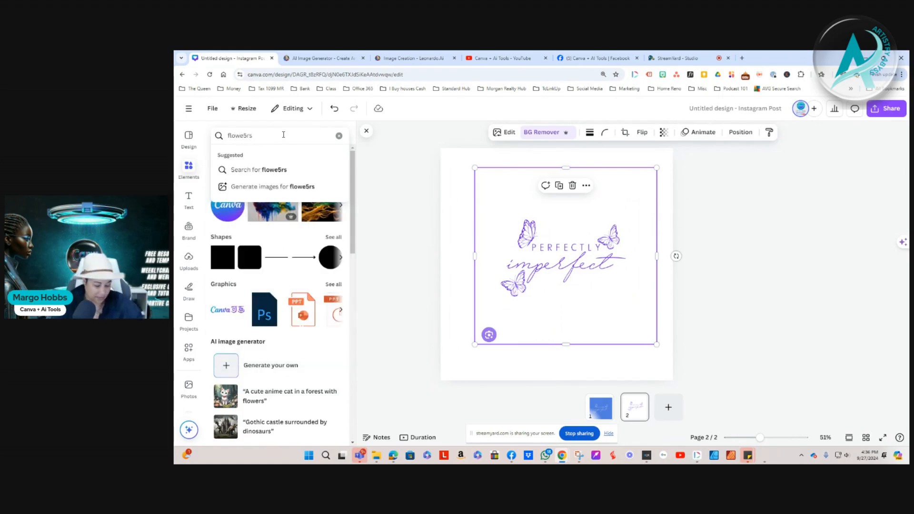
{"action": "key", "text": "BackSpace"}
{"action": "key", "text": "BackSpace"}
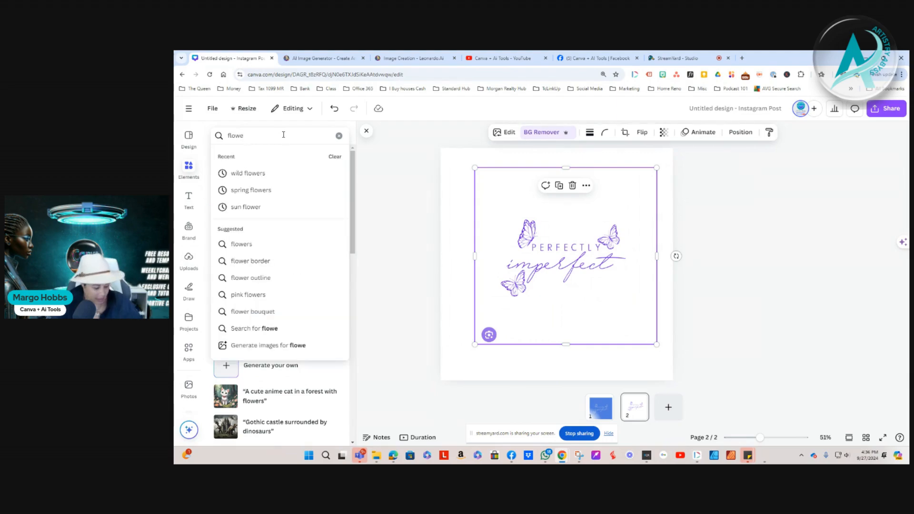
{"action": "type", "text": "r"}
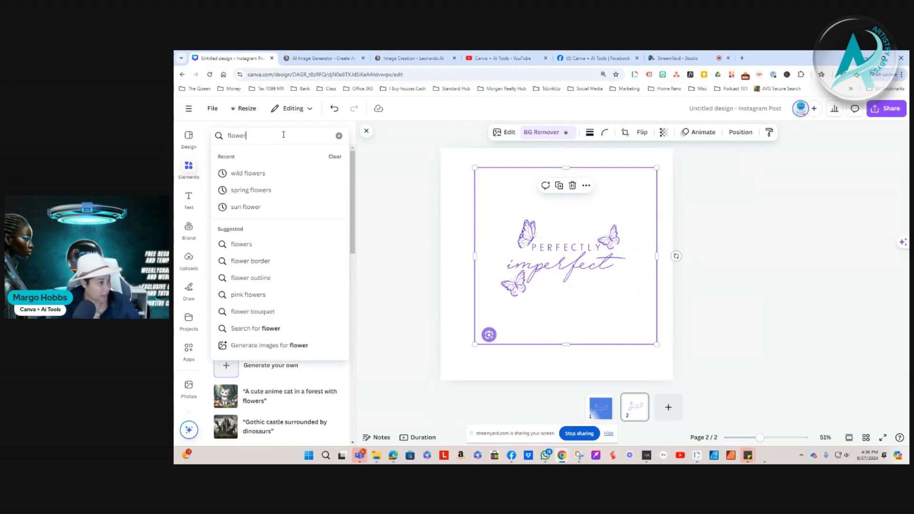
{"action": "type", "text": "s"}
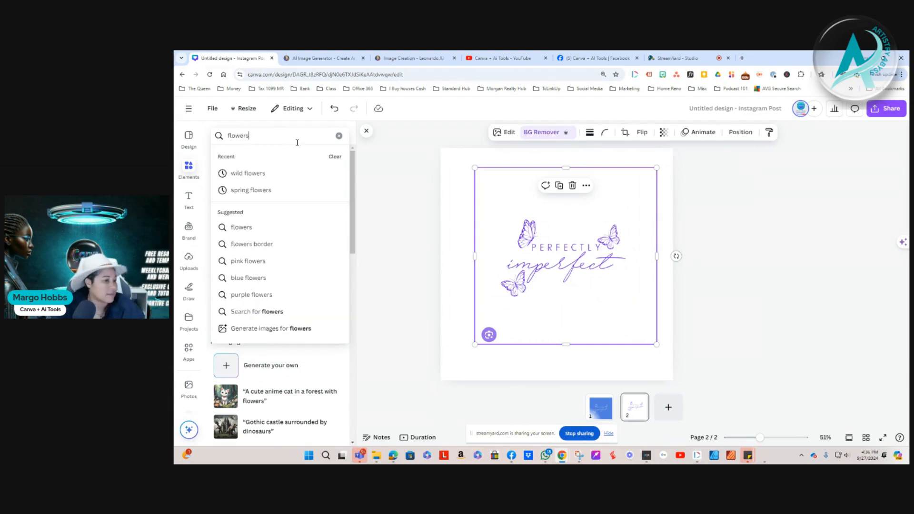
{"action": "left_click", "coordinate": [256, 174]}
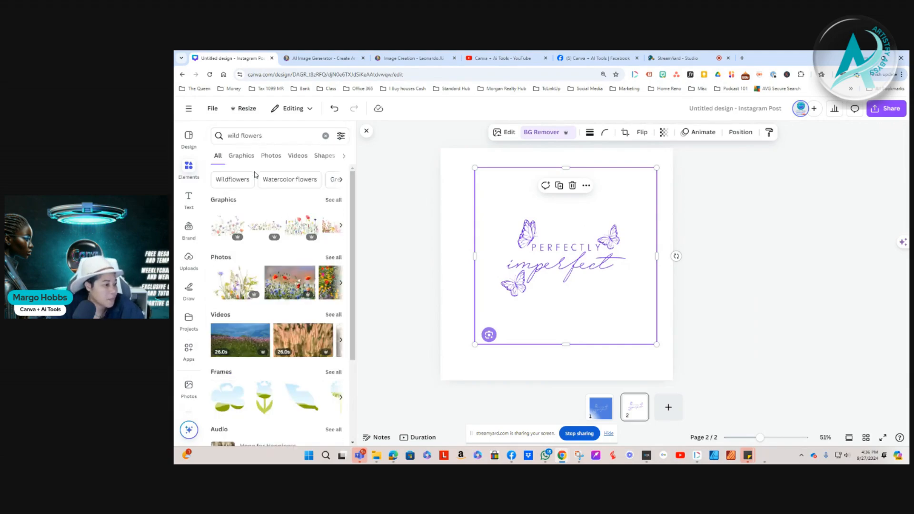
Add the photo of red poppies and blue flowers as the page background, and move the purple artwork up and to the left
{"action": "left_click", "coordinate": [305, 273]}
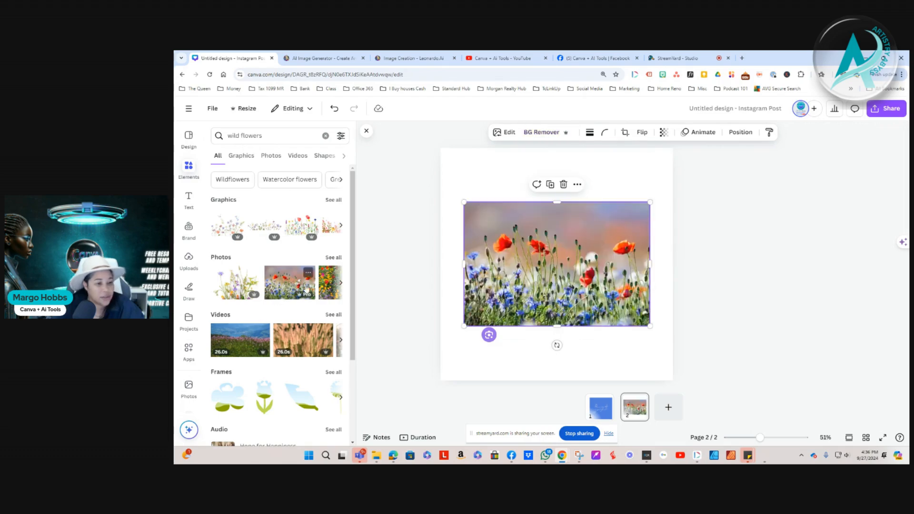
{"action": "right_click", "coordinate": [553, 304]}
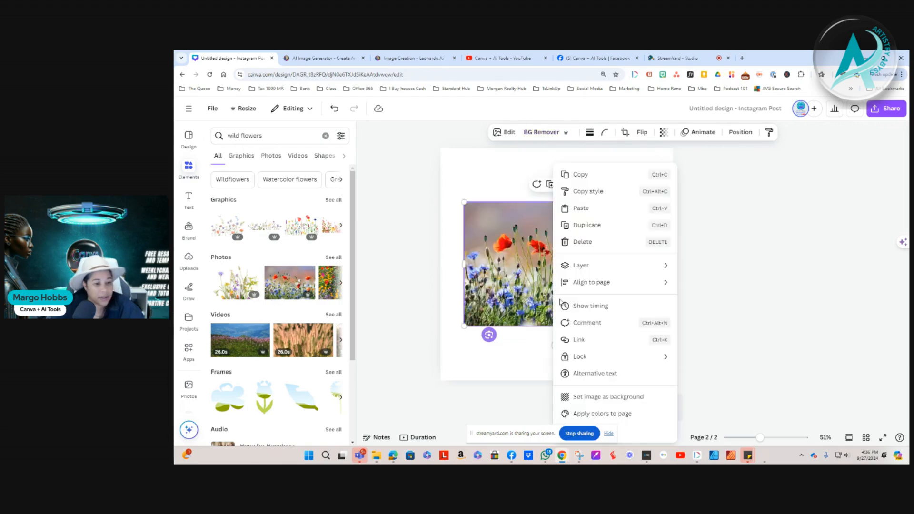
{"action": "left_click", "coordinate": [619, 401]}
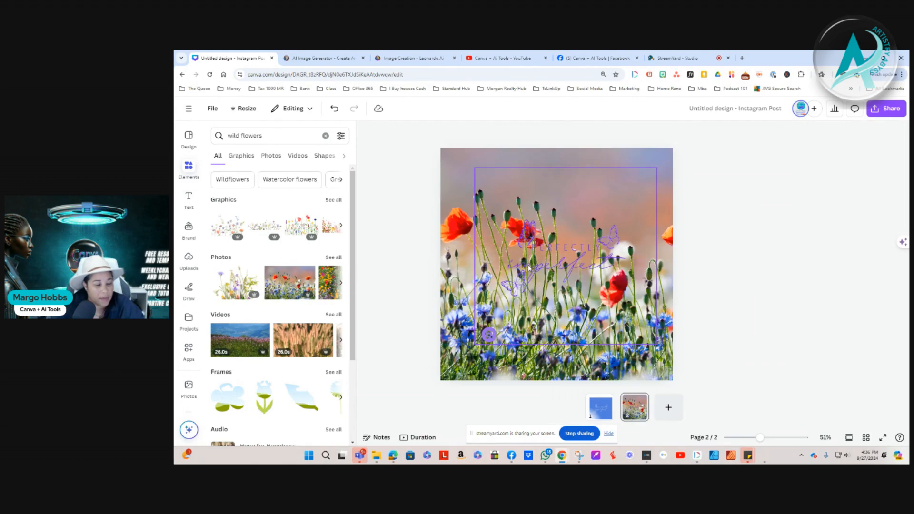
{"action": "left_click_drag", "start_coordinate": [529, 268], "coordinate": [511, 225]}
Enlarge the poppy background photo within its crop and shift it slightly to the left
{"action": "double_click", "coordinate": [625, 335]}
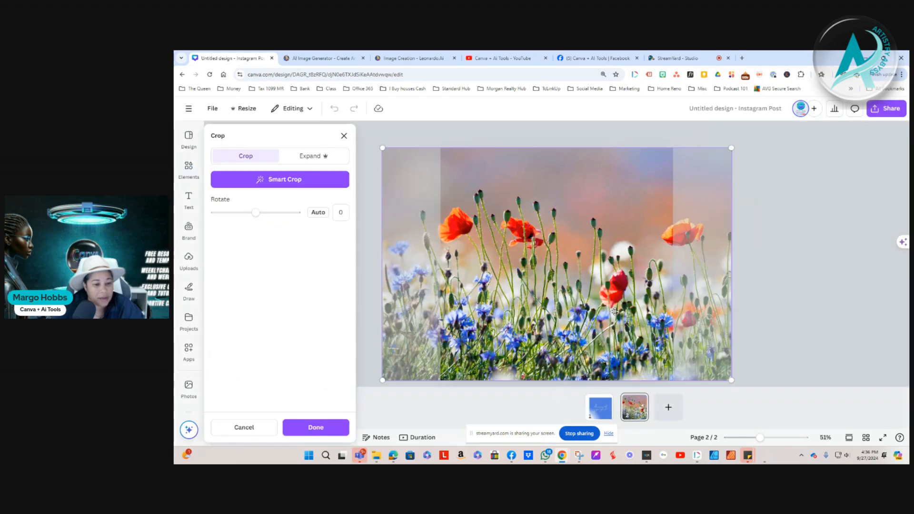
{"action": "left_click_drag", "start_coordinate": [731, 381], "coordinate": [852, 462]}
{"action": "left_click_drag", "start_coordinate": [593, 332], "coordinate": [582, 333]}
{"action": "left_click", "coordinate": [316, 427]}
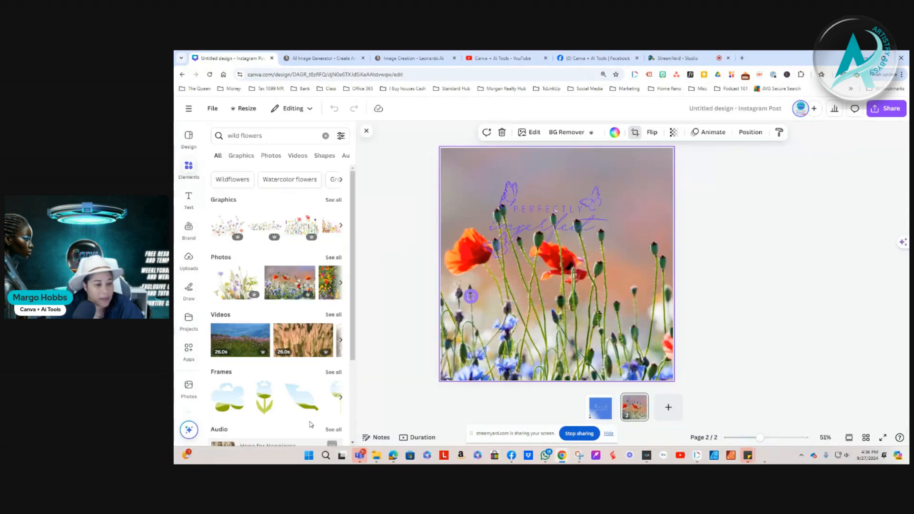
Trim the empty left and top margins of the purple artwork, and place it slightly smaller in the upper part of the page
{"action": "mouse_move", "coordinate": [543, 215]}
{"action": "left_mouse_down"}
{"action": "mouse_move", "coordinate": [549, 195]}
{"action": "mouse_move", "coordinate": [542, 223]}
{"action": "left_mouse_up"}
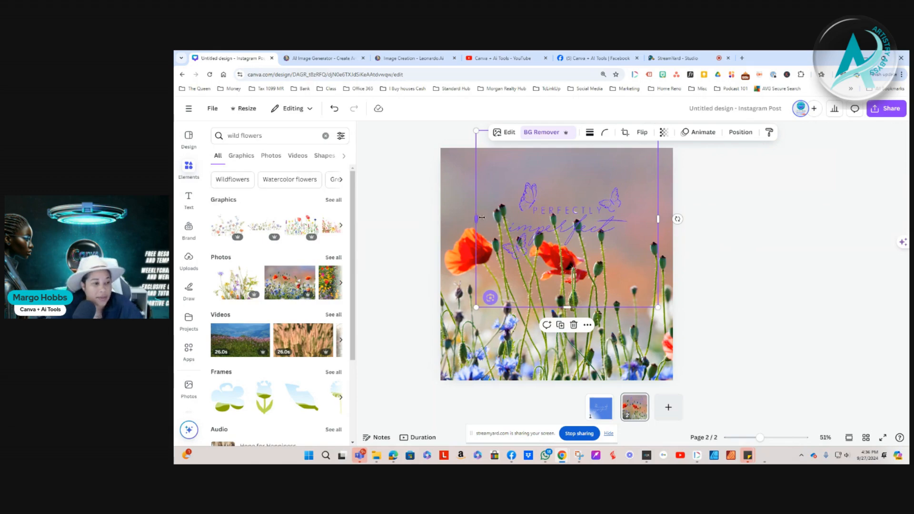
{"action": "left_click_drag", "start_coordinate": [481, 218], "coordinate": [486, 218]}
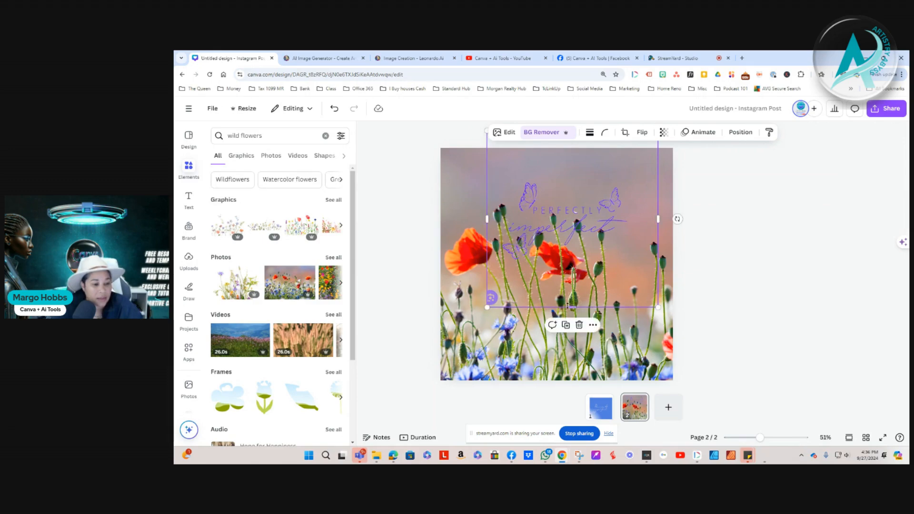
{"action": "left_click_drag", "start_coordinate": [557, 232], "coordinate": [576, 250]}
{"action": "left_click_drag", "start_coordinate": [570, 167], "coordinate": [565, 210]}
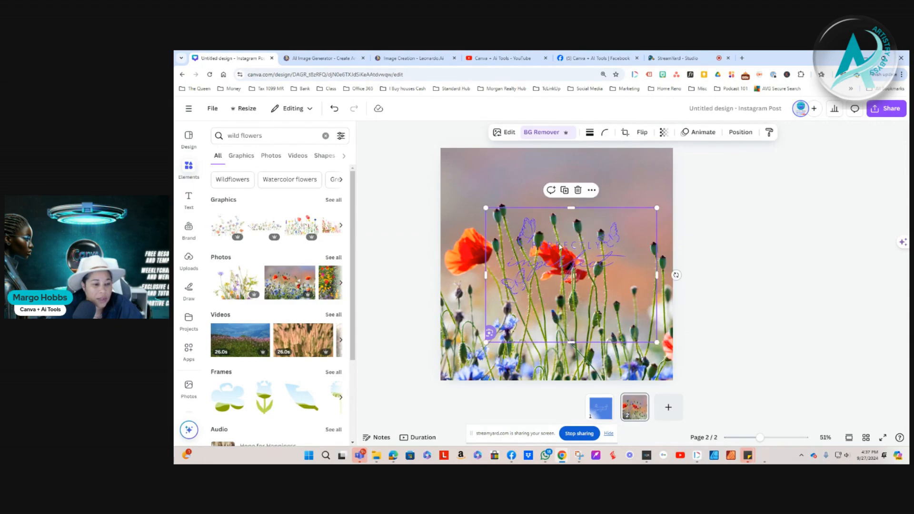
{"action": "left_click_drag", "start_coordinate": [550, 262], "coordinate": [551, 215]}
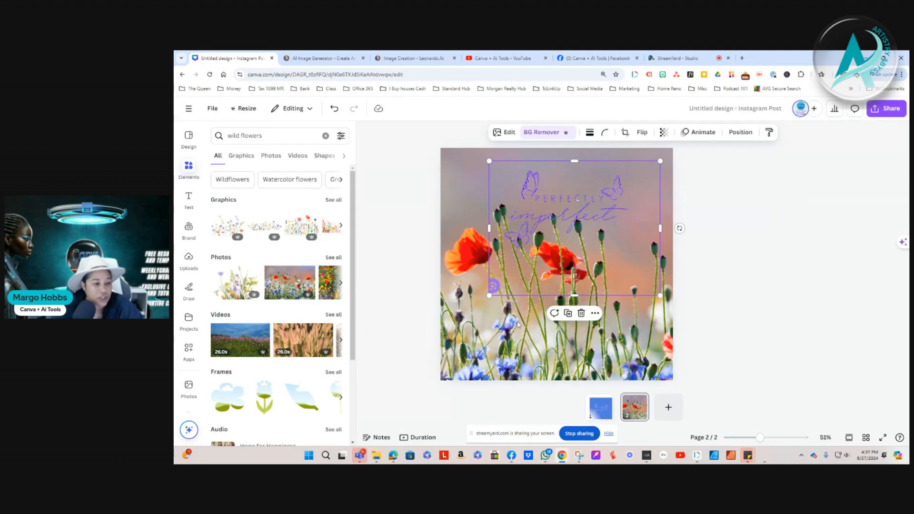
{"action": "left_click_drag", "start_coordinate": [489, 294], "coordinate": [495, 291]}
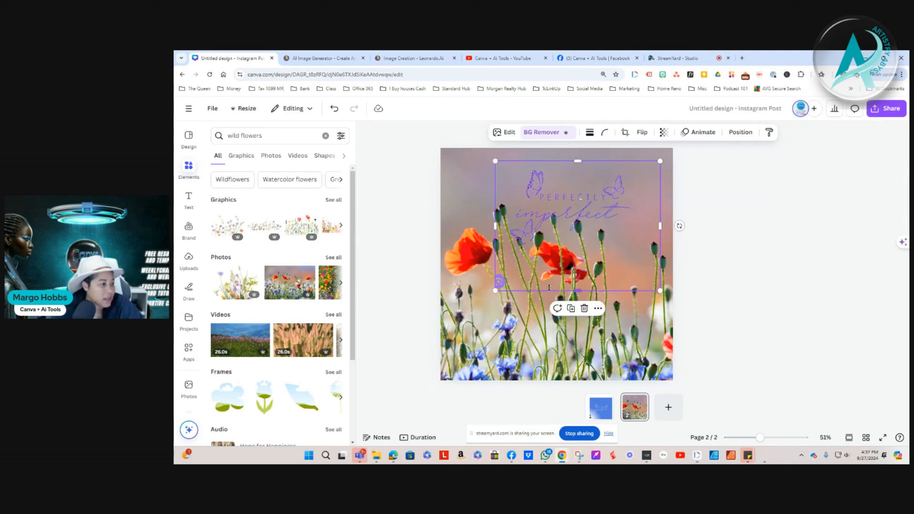
Extract the words "PERFECTLY imperfect" from the purple artwork as editable text with Grab Text
{"action": "left_click", "coordinate": [507, 132]}
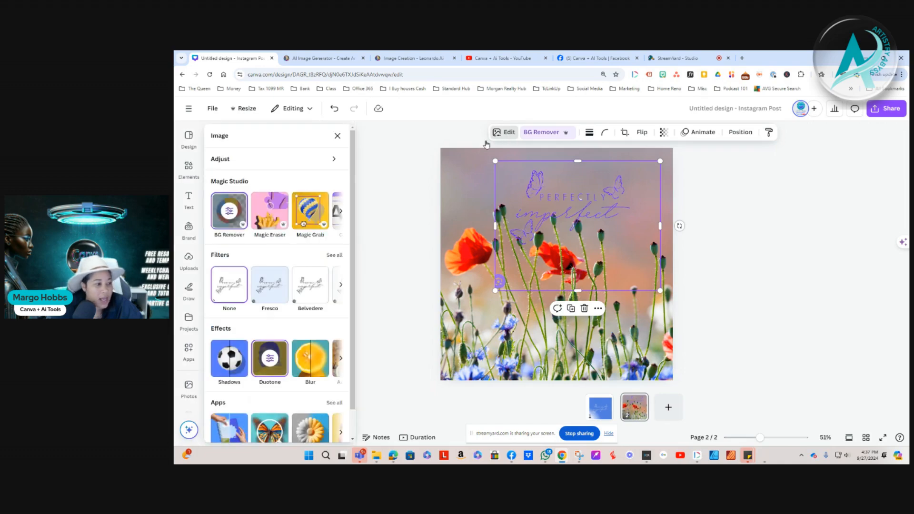
{"action": "left_click", "coordinate": [340, 216]}
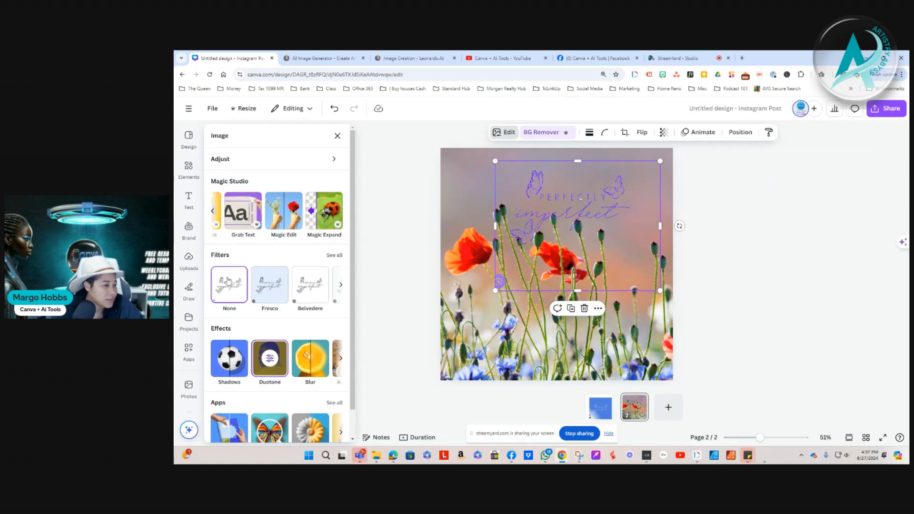
{"action": "left_click", "coordinate": [243, 216]}
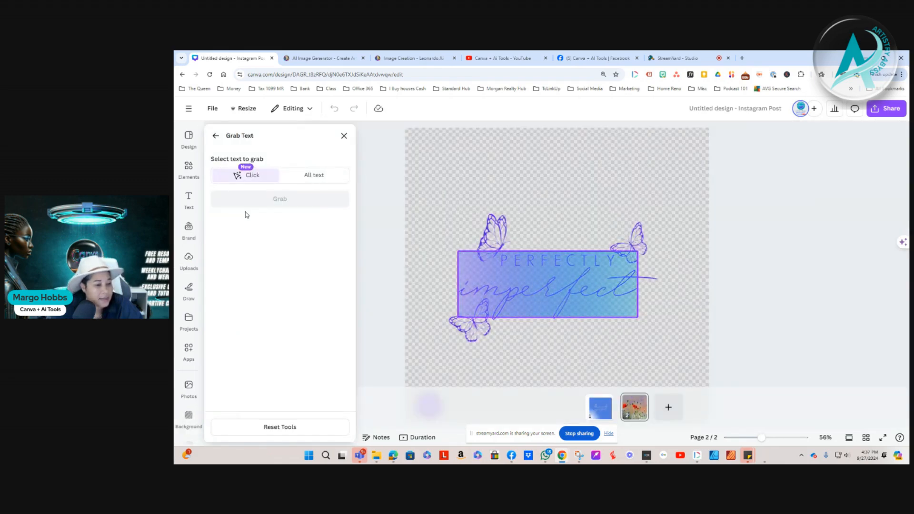
{"action": "left_click", "coordinate": [528, 280]}
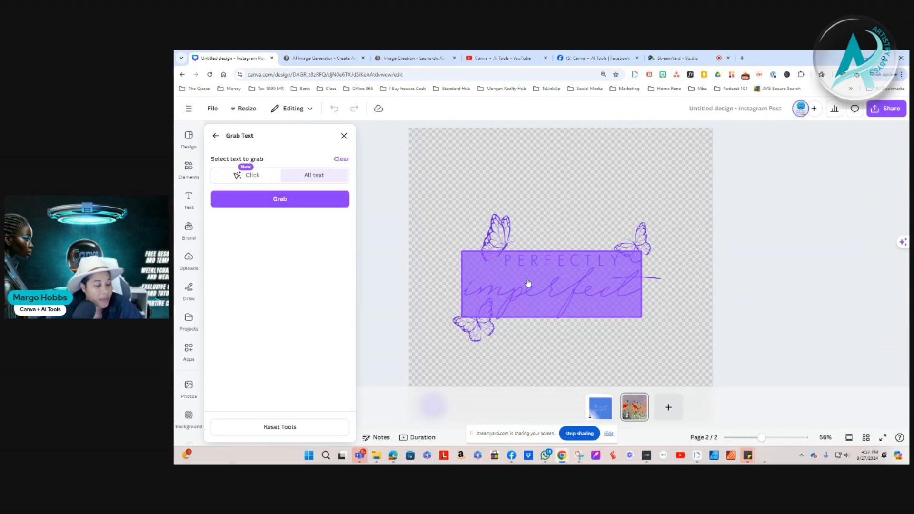
{"action": "left_click", "coordinate": [293, 199]}
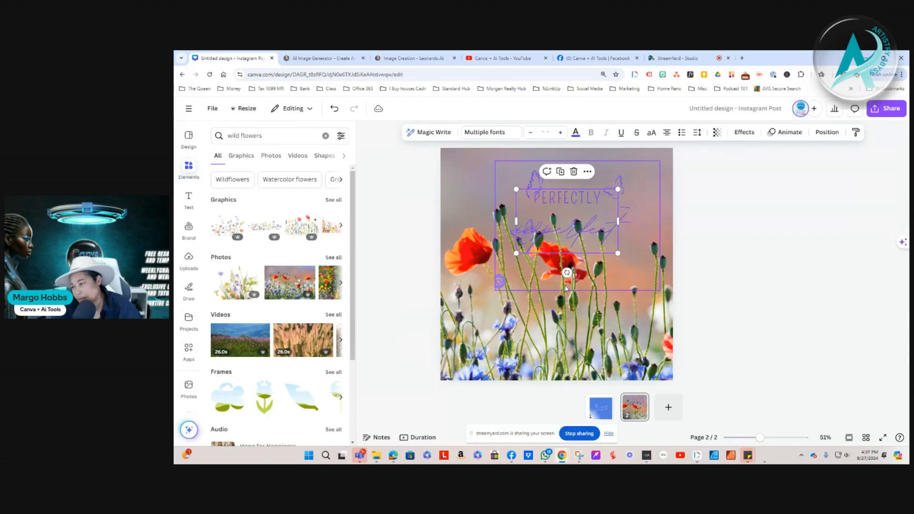
Recolor the extracted text white and move it below the butterflies
{"action": "left_click_drag", "start_coordinate": [551, 234], "coordinate": [592, 258]}
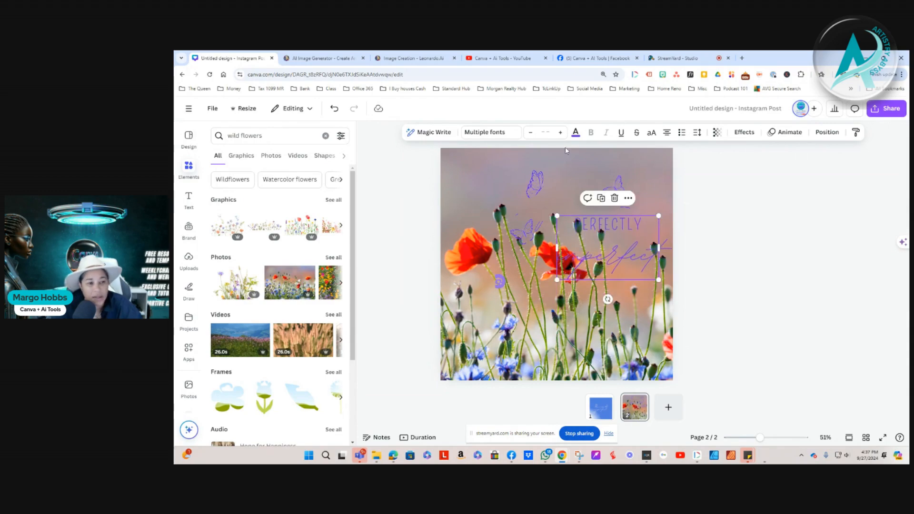
{"action": "left_click", "coordinate": [575, 134]}
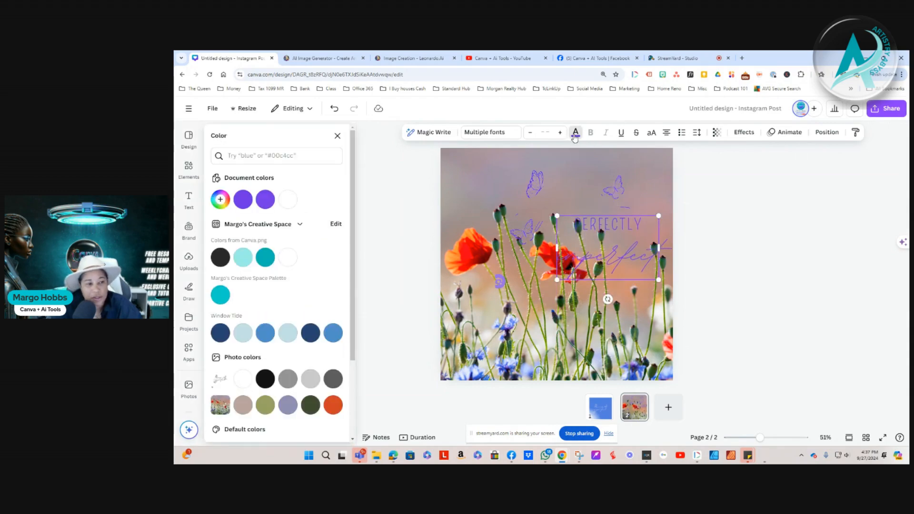
{"action": "left_click", "coordinate": [287, 257]}
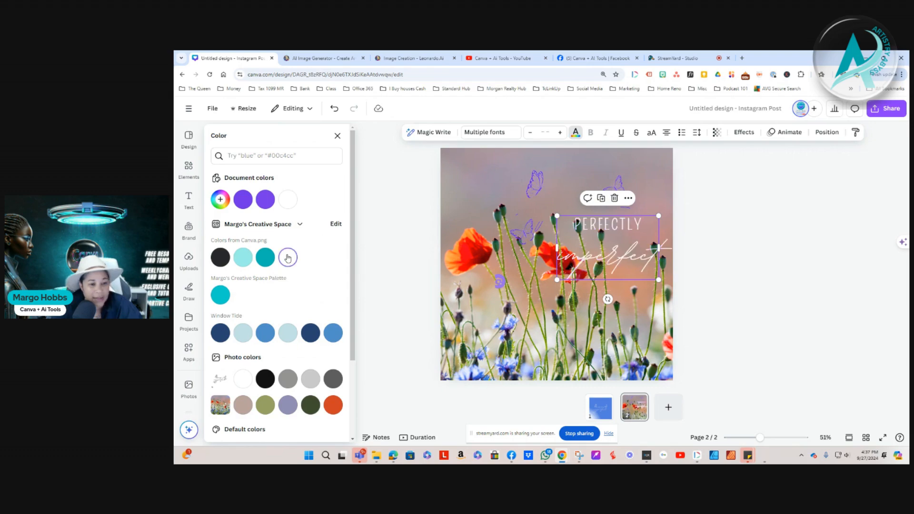
{"action": "left_click_drag", "start_coordinate": [613, 261], "coordinate": [588, 303]}
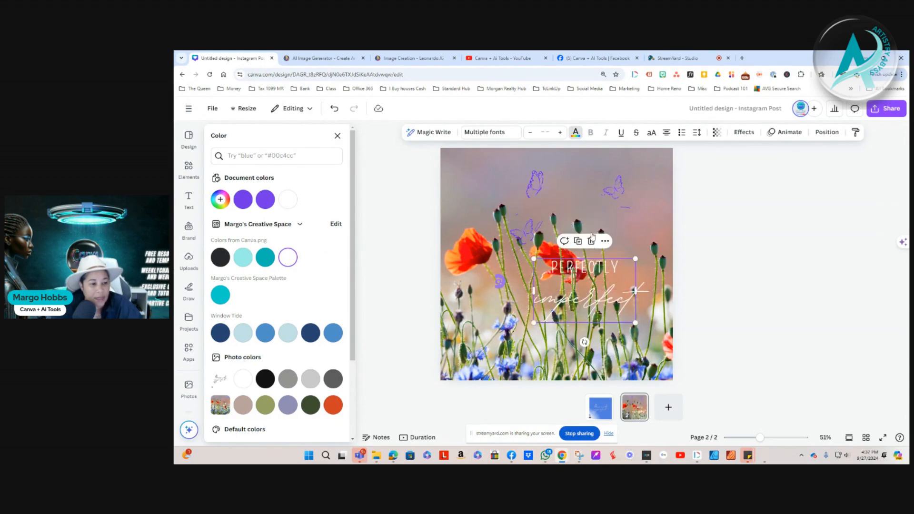
Move the butterfly image to the left and trim its bottom, right and top margins close to the butterflies
{"action": "left_click", "coordinate": [614, 192]}
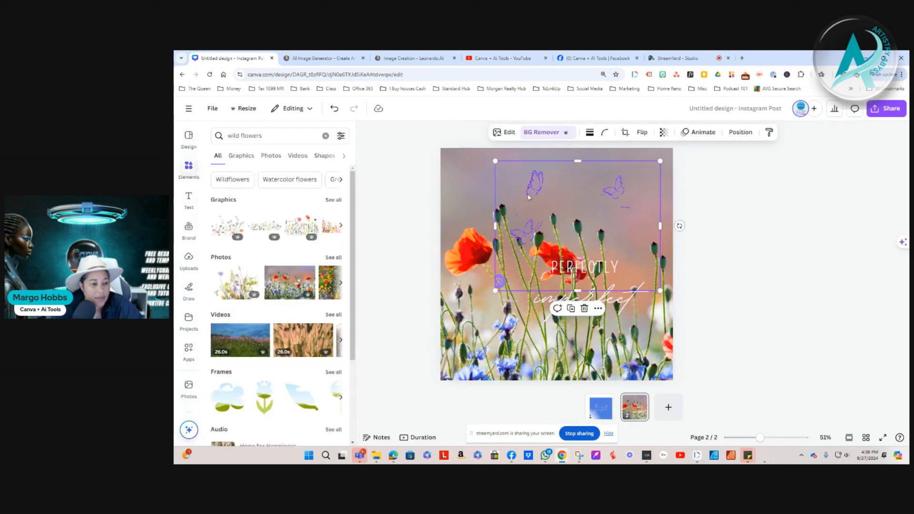
{"action": "left_click_drag", "start_coordinate": [560, 204], "coordinate": [533, 203]}
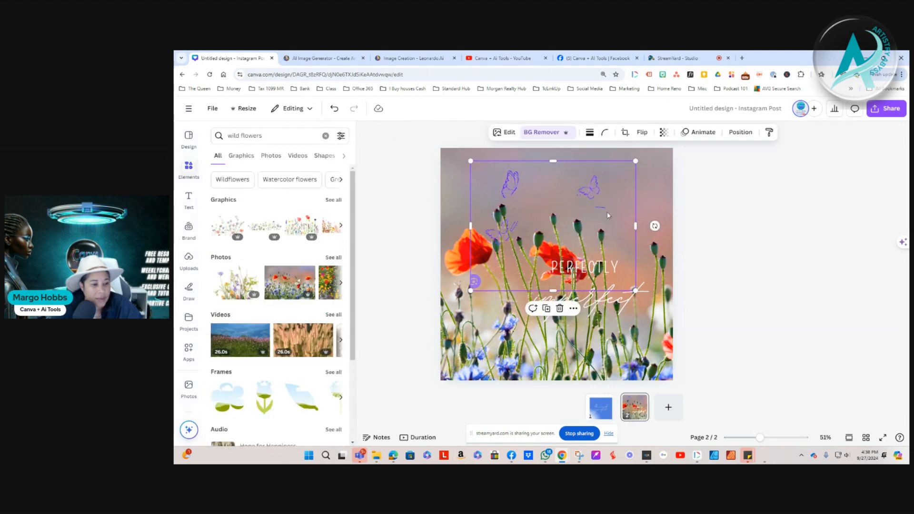
{"action": "left_click_drag", "start_coordinate": [553, 291], "coordinate": [553, 259]}
{"action": "left_click_drag", "start_coordinate": [635, 210], "coordinate": [610, 209]}
{"action": "left_click_drag", "start_coordinate": [540, 161], "coordinate": [540, 168]}
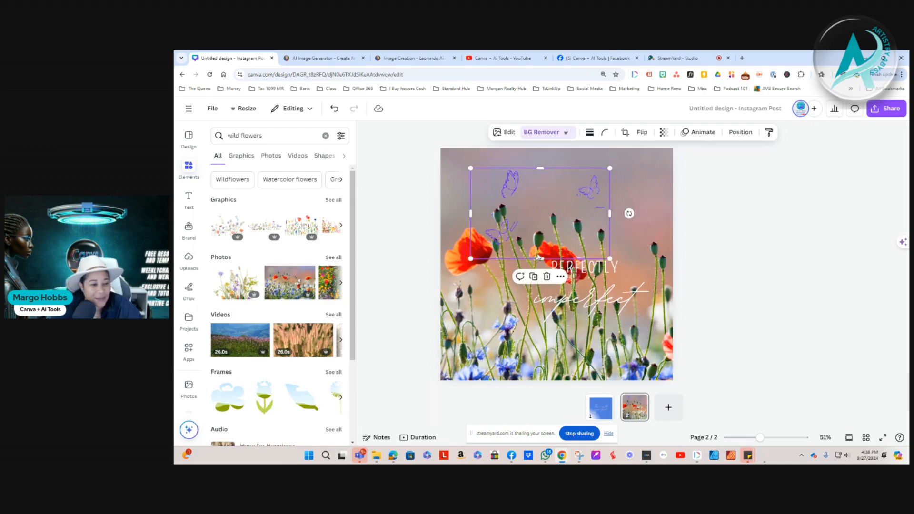
{"action": "left_click_drag", "start_coordinate": [540, 258], "coordinate": [541, 254]}
Move the white text back up between the butterflies and scale it down slightly
{"action": "left_click_drag", "start_coordinate": [594, 295], "coordinate": [561, 224]}
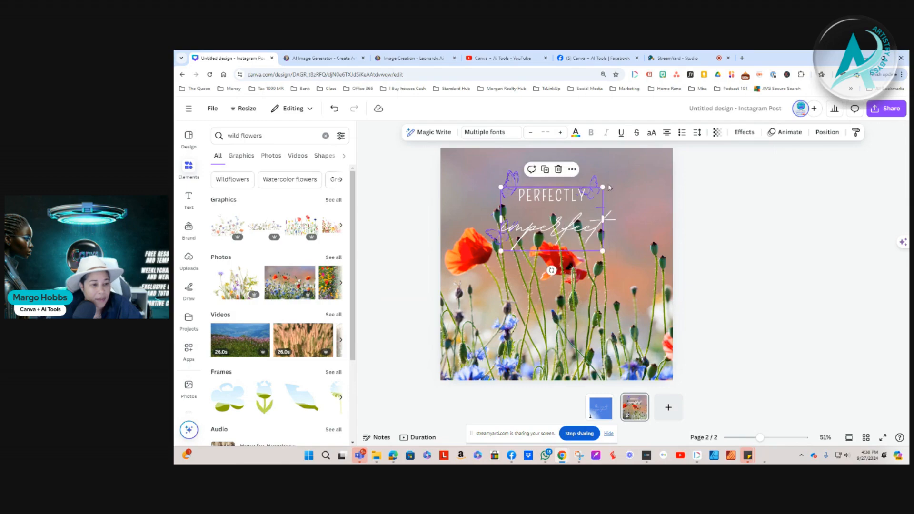
{"action": "left_click_drag", "start_coordinate": [601, 187], "coordinate": [583, 199]}
Change all of the "PERFECTLY imperfect" text to the Anton font and move it slightly up and to the right
{"action": "double_click", "coordinate": [538, 209]}
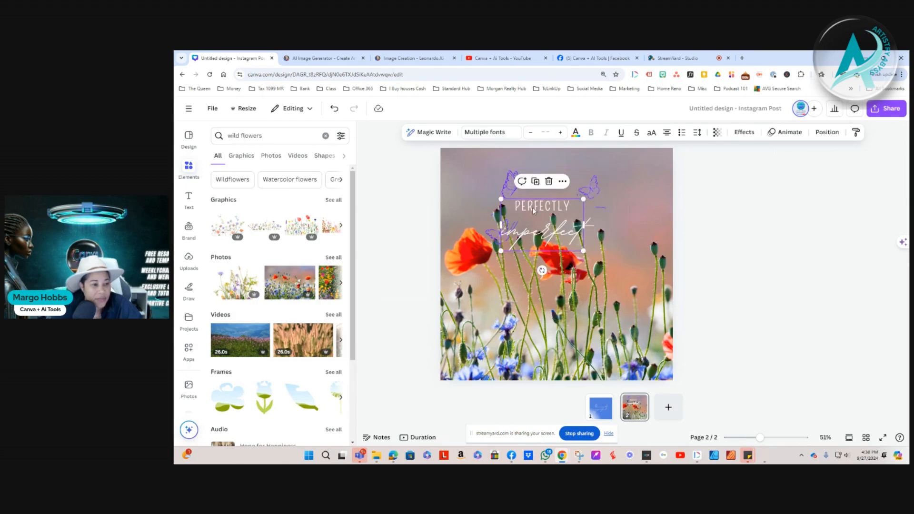
{"action": "key", "text": "ctrl+a"}
{"action": "left_click", "coordinate": [484, 133]}
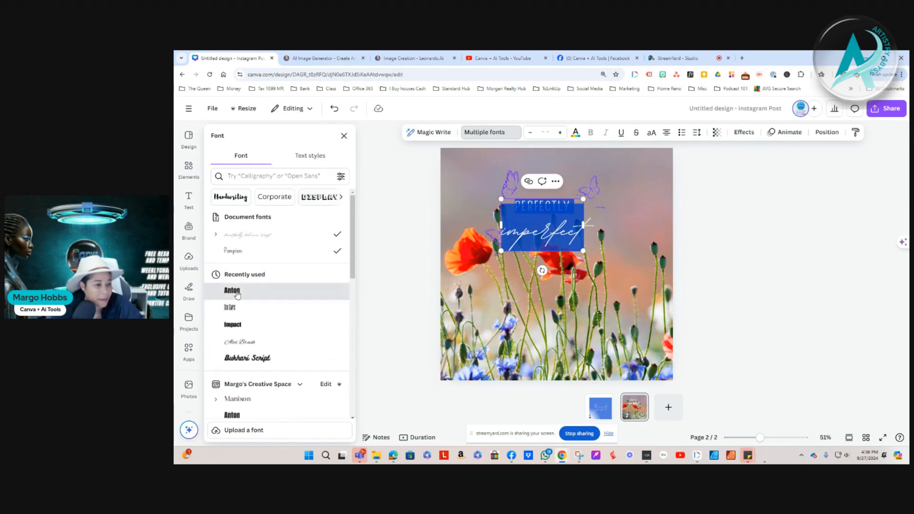
{"action": "left_click", "coordinate": [237, 293]}
{"action": "left_click", "coordinate": [633, 237]}
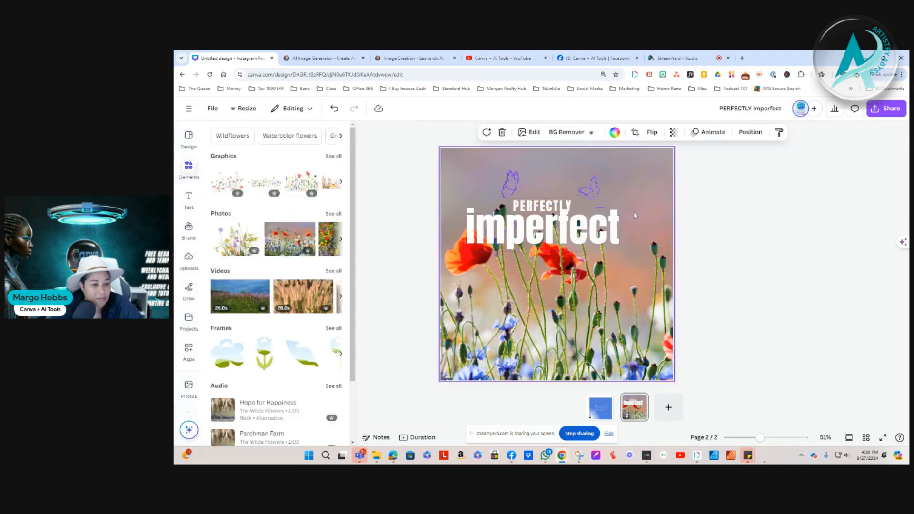
{"action": "left_click_drag", "start_coordinate": [538, 226], "coordinate": [554, 202]}
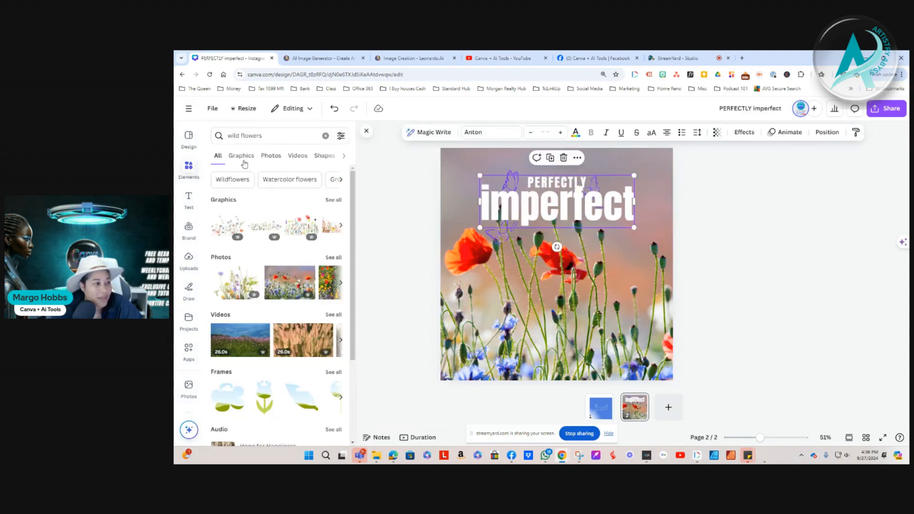
{"action": "left_click", "coordinate": [455, 181]}
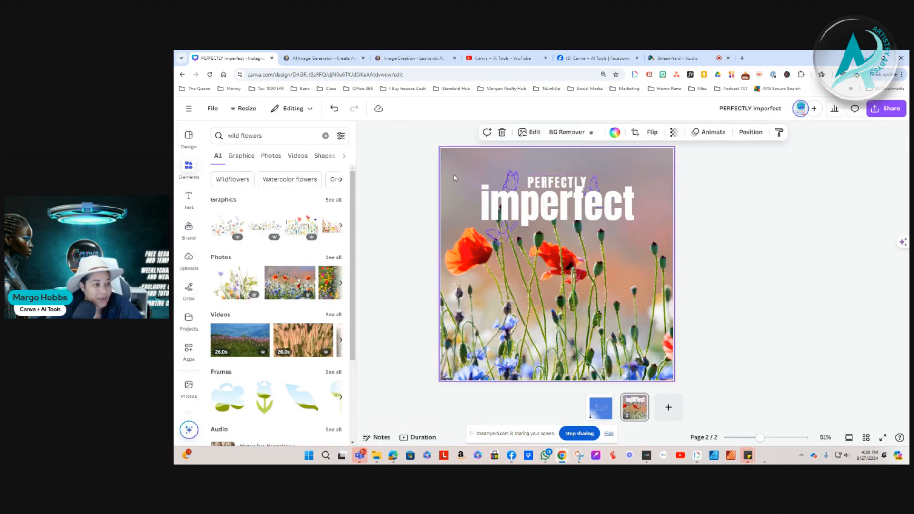
Move the white text down beneath the butterflies and centre it on the page, and shift the butterfly image up and to the right
{"action": "left_click_drag", "start_coordinate": [545, 215], "coordinate": [528, 293]}
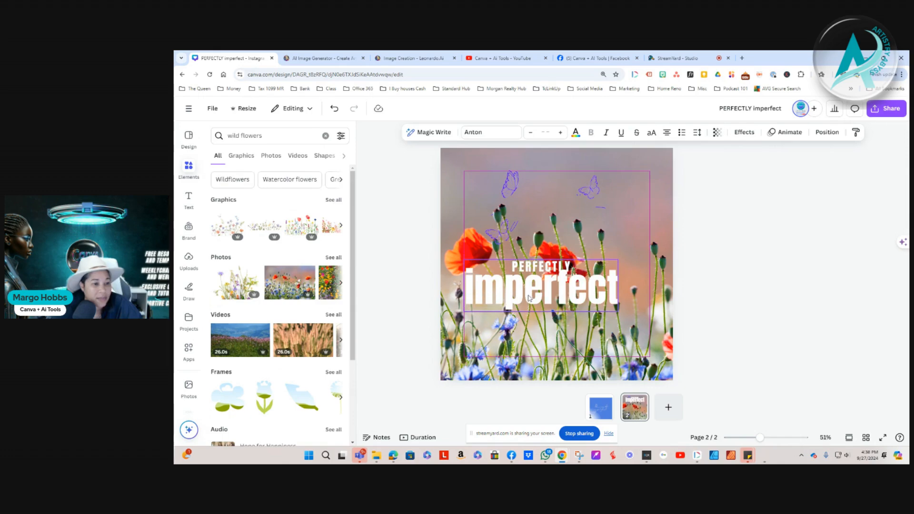
{"action": "left_click", "coordinate": [501, 180]}
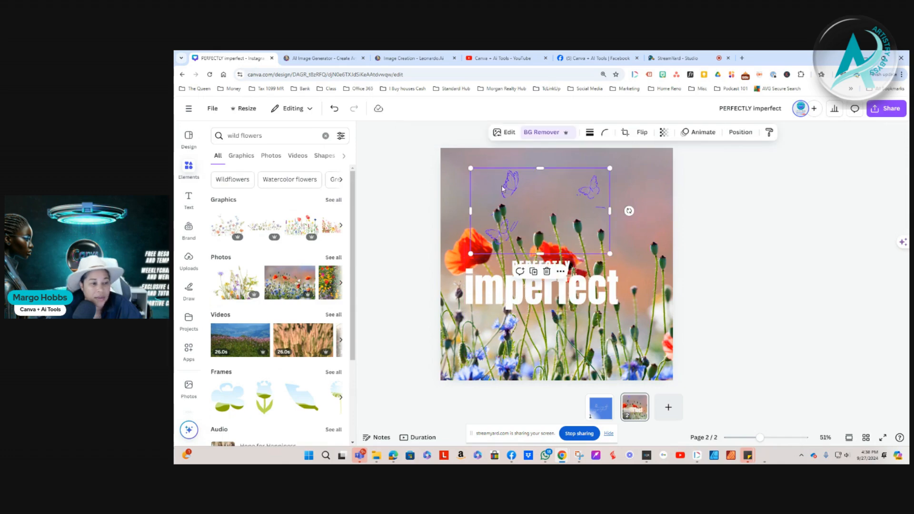
{"action": "left_click", "coordinate": [507, 133]}
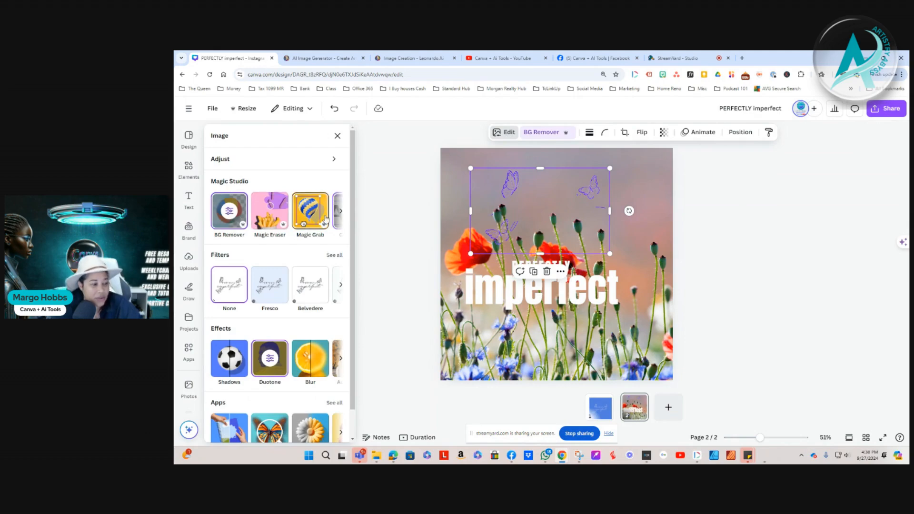
{"action": "left_click_drag", "start_coordinate": [536, 225], "coordinate": [554, 221]}
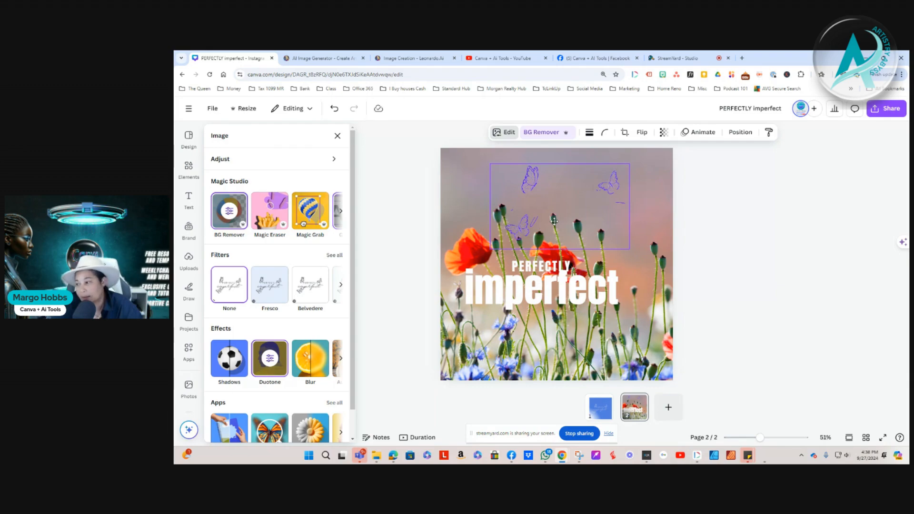
{"action": "left_click_drag", "start_coordinate": [554, 221], "coordinate": [562, 219]}
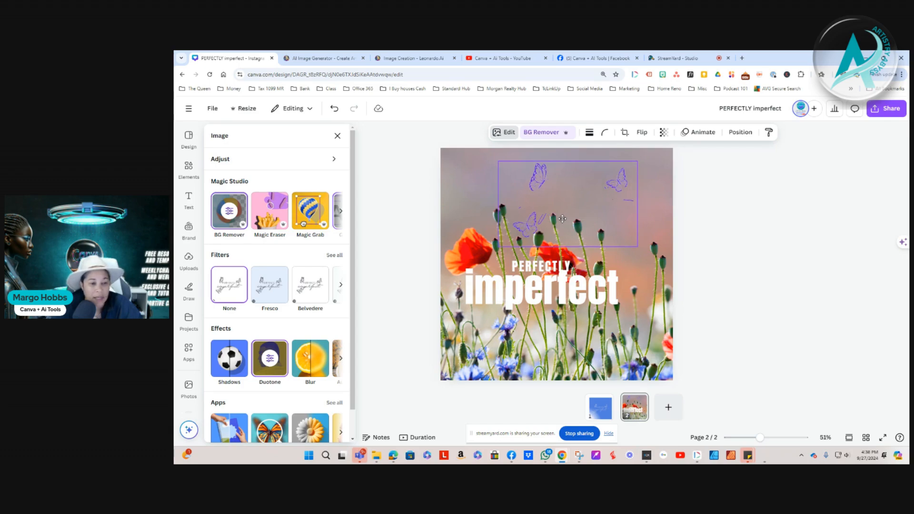
{"action": "left_click_drag", "start_coordinate": [563, 219], "coordinate": [561, 220]}
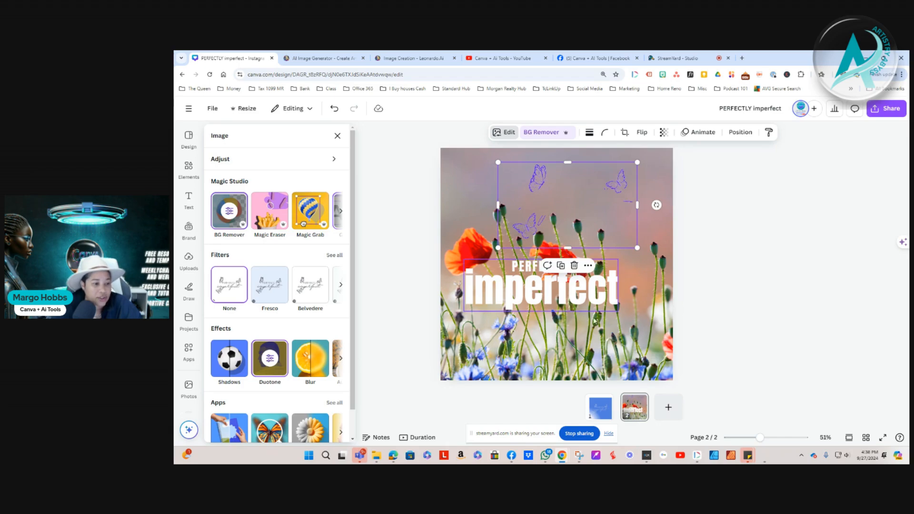
{"action": "key", "text": "ctrl+z"}
{"action": "key", "text": "ctrl+z"}
{"action": "key", "text": "ctrl+z"}
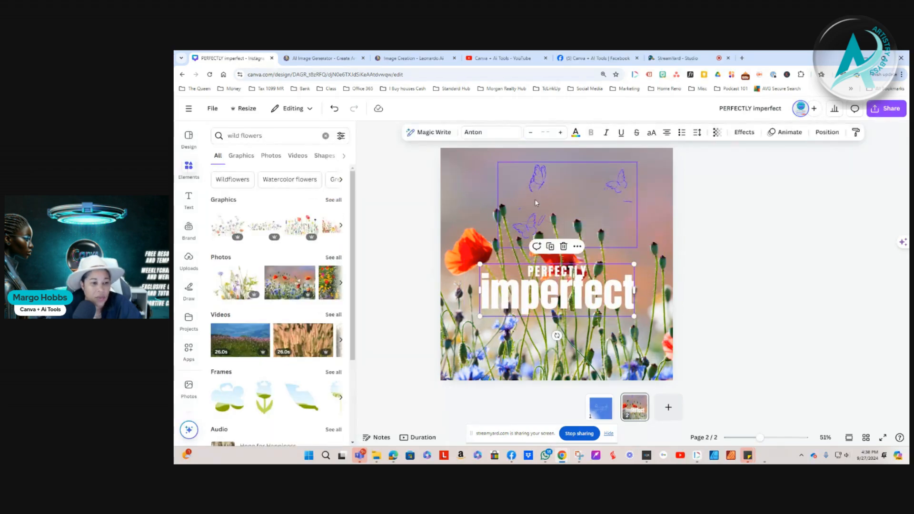
Add a blank third page to the design
{"action": "left_click", "coordinate": [668, 407]}
{"action": "left_click", "coordinate": [522, 245]}
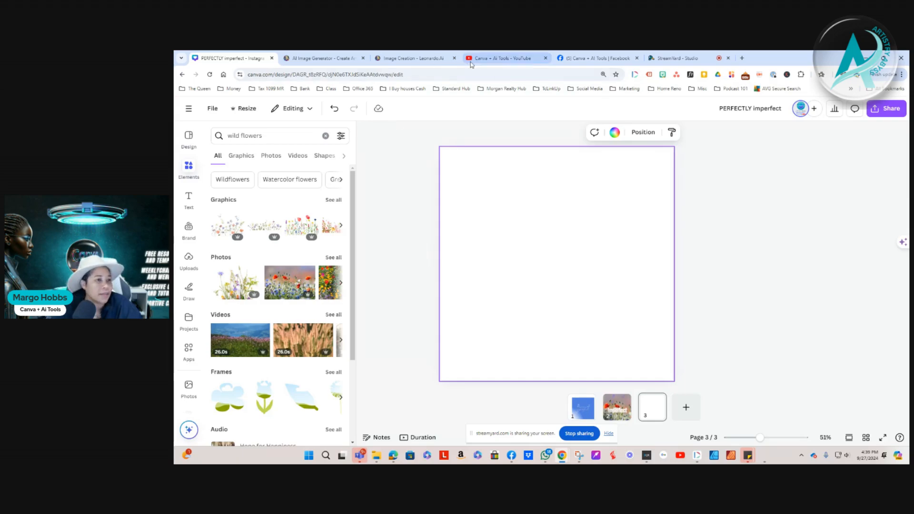
Switch to the Canva + AI Tools Facebook group, refresh it, and open the purple "Always on my Mind" image from the recent media
{"action": "left_click", "coordinate": [591, 59]}
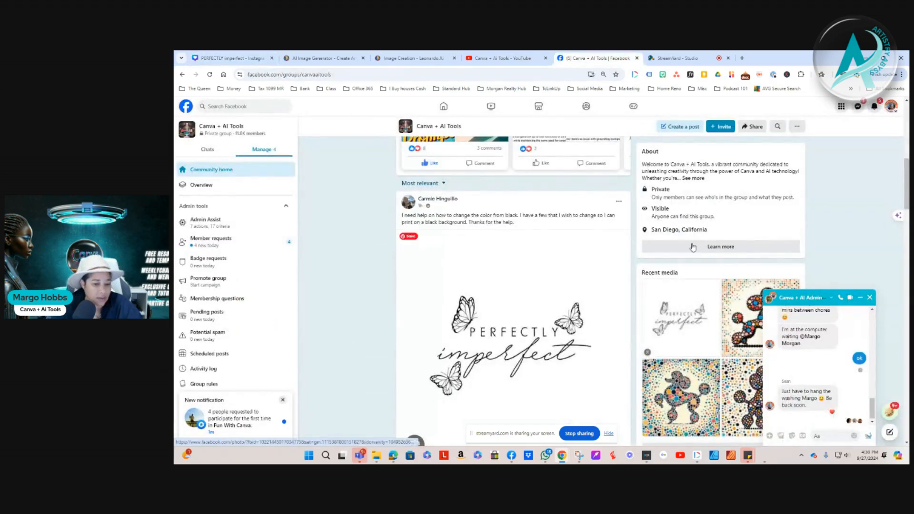
{"action": "left_click", "coordinate": [869, 298]}
{"action": "scroll", "coordinate": [495, 341], "scroll_direction": "up", "scroll_amount": 4}
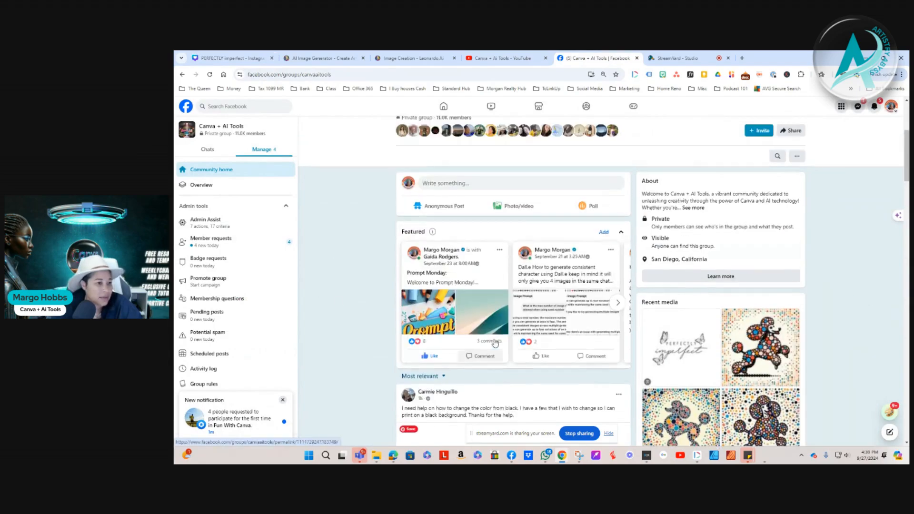
{"action": "scroll", "coordinate": [495, 343], "scroll_direction": "up", "scroll_amount": 5}
{"action": "scroll", "coordinate": [495, 343], "scroll_direction": "down", "scroll_amount": 10}
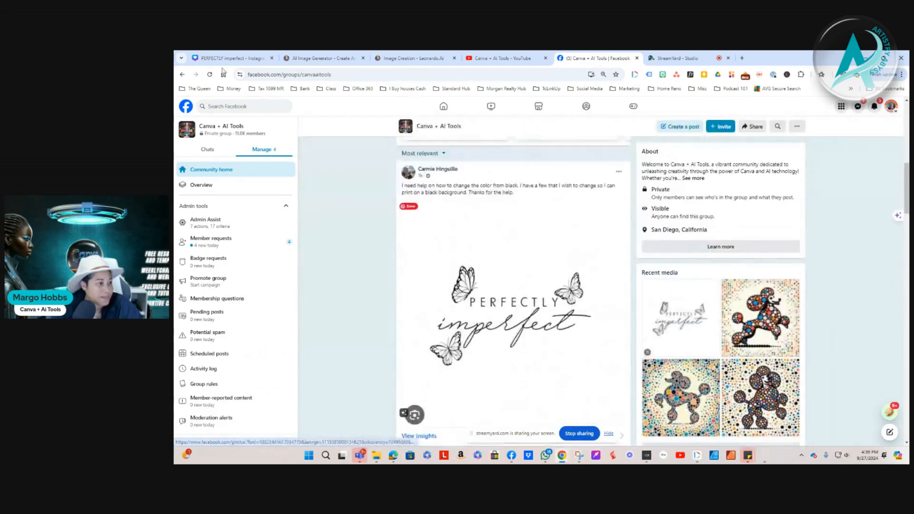
{"action": "left_click", "coordinate": [210, 75]}
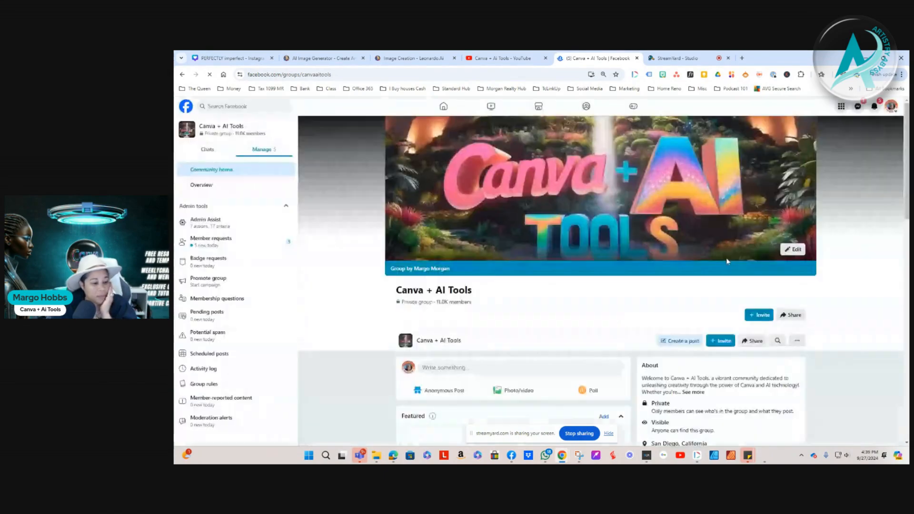
{"action": "scroll", "coordinate": [612, 371], "scroll_direction": "down", "scroll_amount": 4}
{"action": "scroll", "coordinate": [611, 371], "scroll_direction": "down", "scroll_amount": 2}
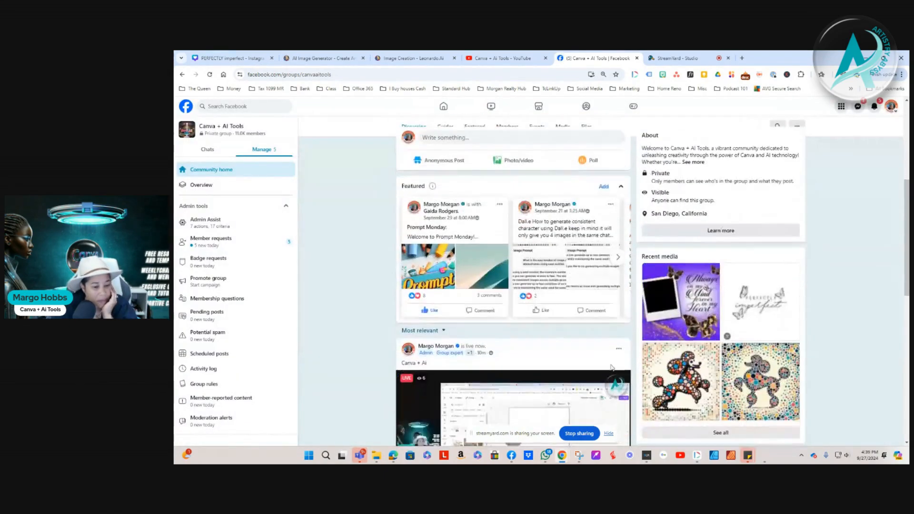
{"action": "left_click", "coordinate": [688, 284]}
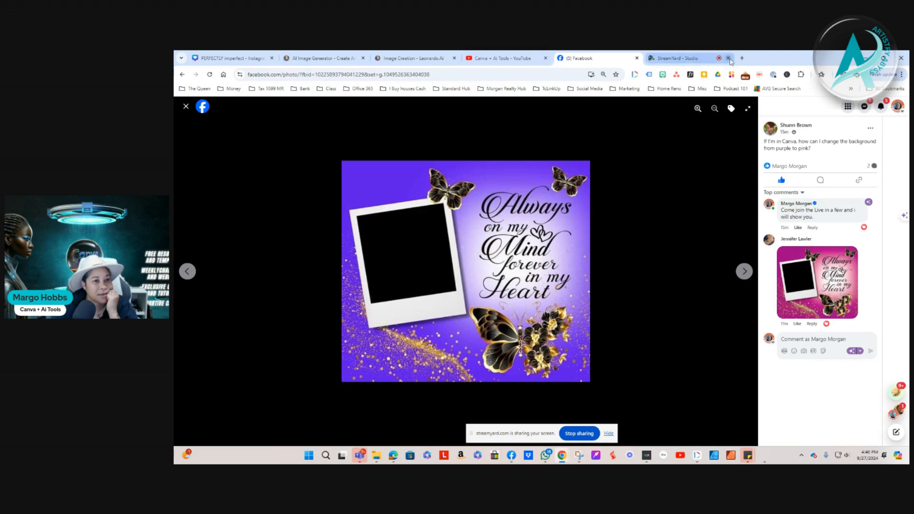
Switch back to the Canva design and paste the copied purple "Always on my Mind" image onto the blank page 3
{"action": "left_click", "coordinate": [678, 59]}
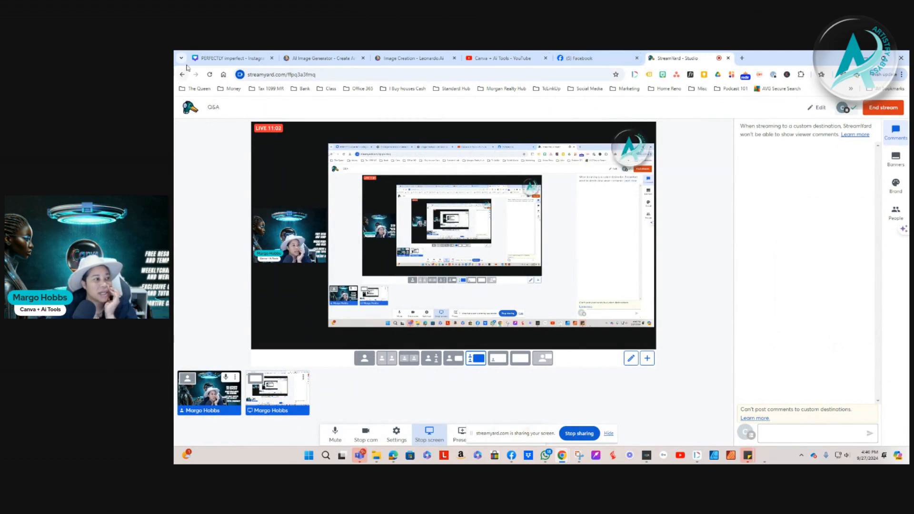
{"action": "left_click", "coordinate": [224, 58]}
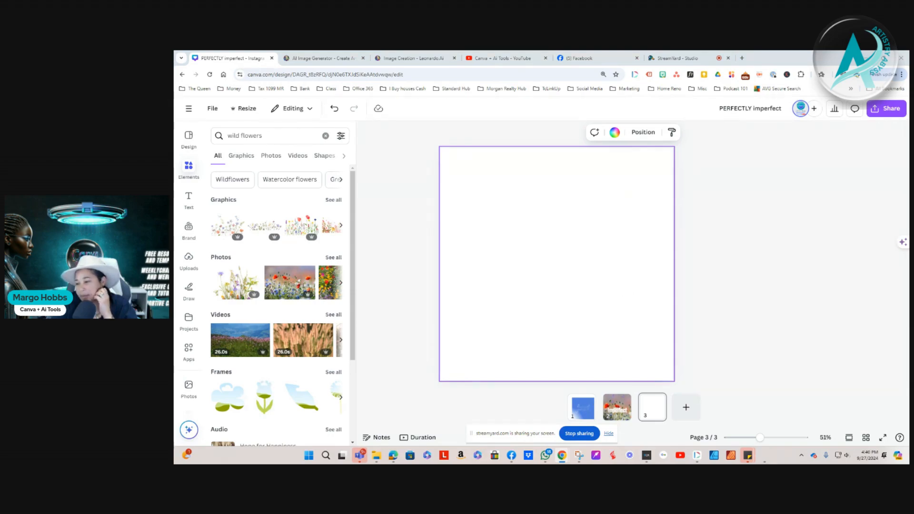
{"action": "right_click", "coordinate": [516, 210]}
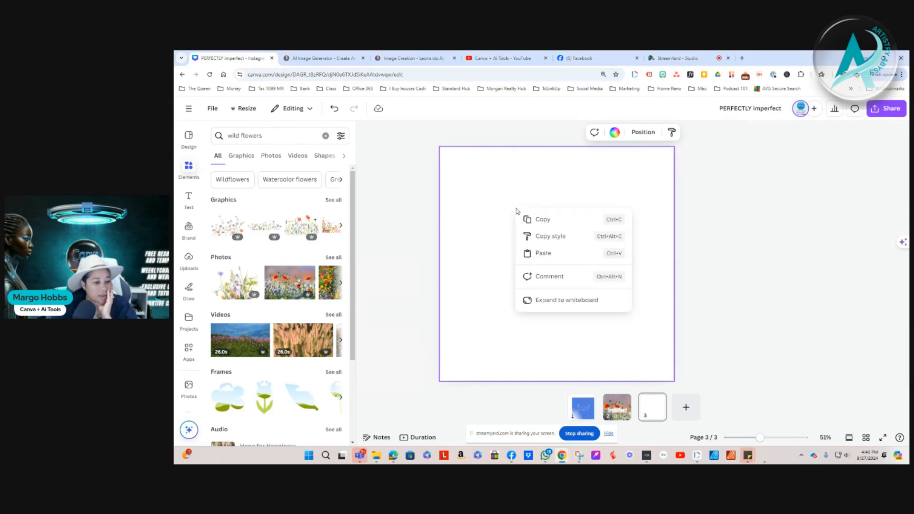
{"action": "left_click", "coordinate": [542, 257]}
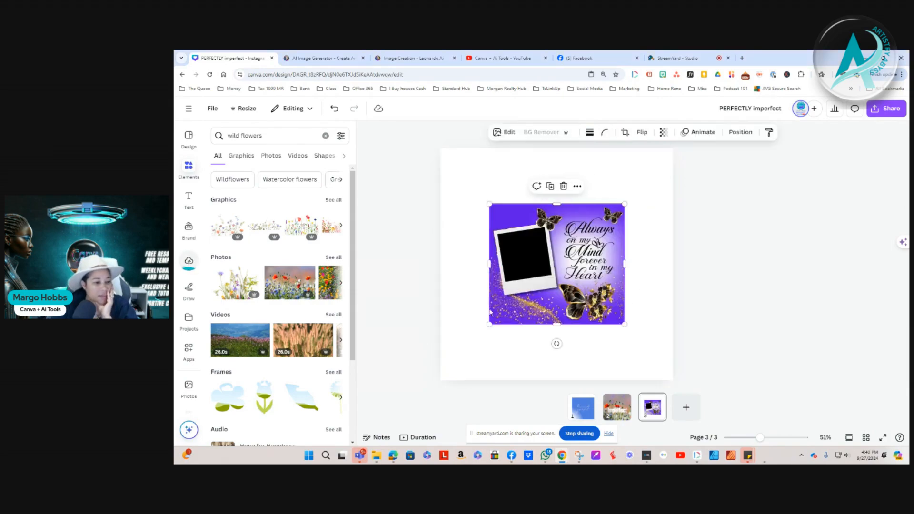
Enlarge the pasted purple image from its corners and edges until it covers nearly all of page 3
{"action": "left_click_drag", "start_coordinate": [485, 326], "coordinate": [450, 360]}
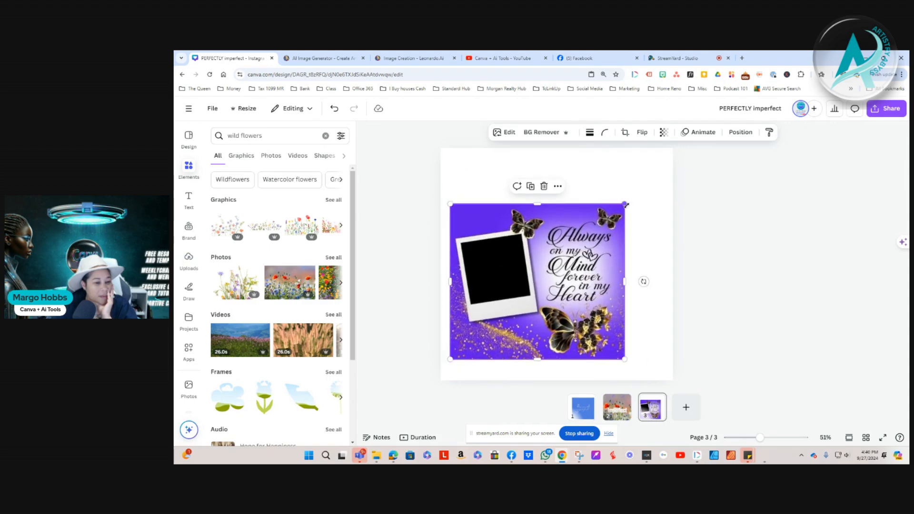
{"action": "left_click_drag", "start_coordinate": [624, 204], "coordinate": [669, 161]}
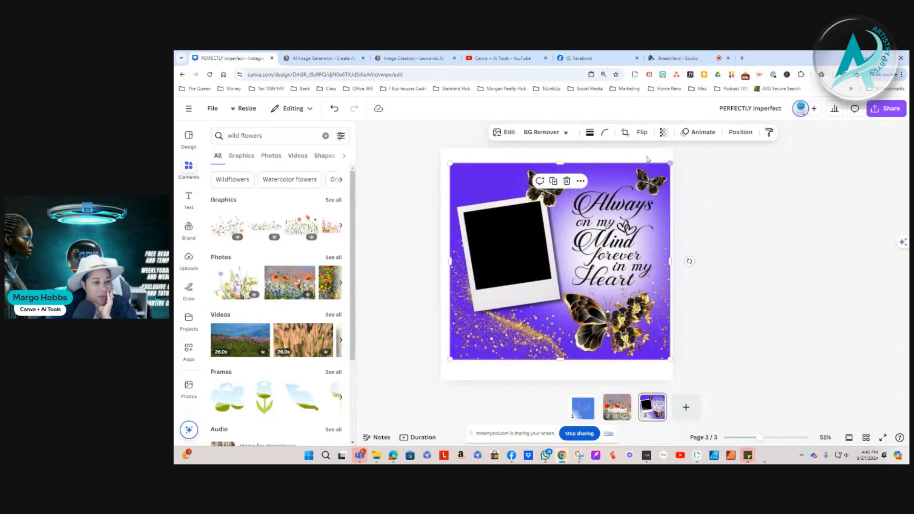
{"action": "left_click_drag", "start_coordinate": [557, 162], "coordinate": [560, 148]}
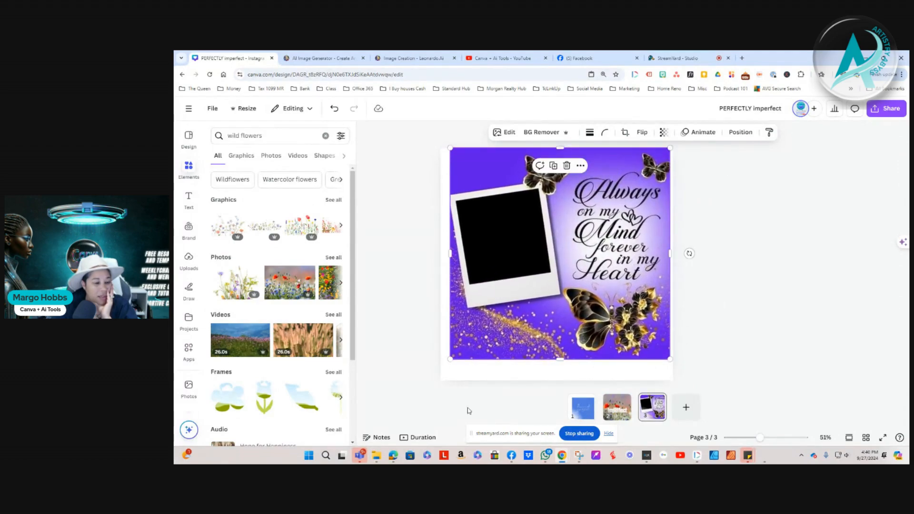
{"action": "left_click_drag", "start_coordinate": [449, 258], "coordinate": [440, 258]}
{"action": "left_click_drag", "start_coordinate": [554, 360], "coordinate": [554, 378]}
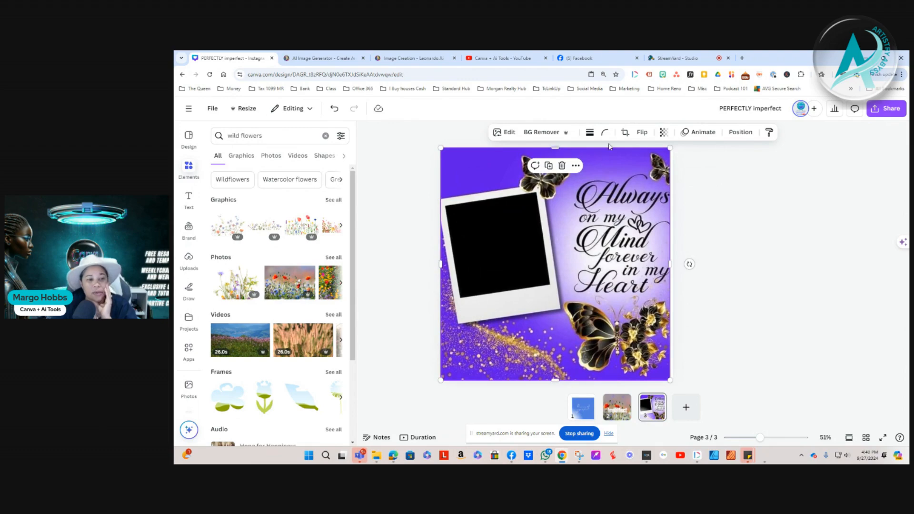
Add a blank fourth page and open the custom solid color picker for its background
{"action": "left_click", "coordinate": [686, 409]}
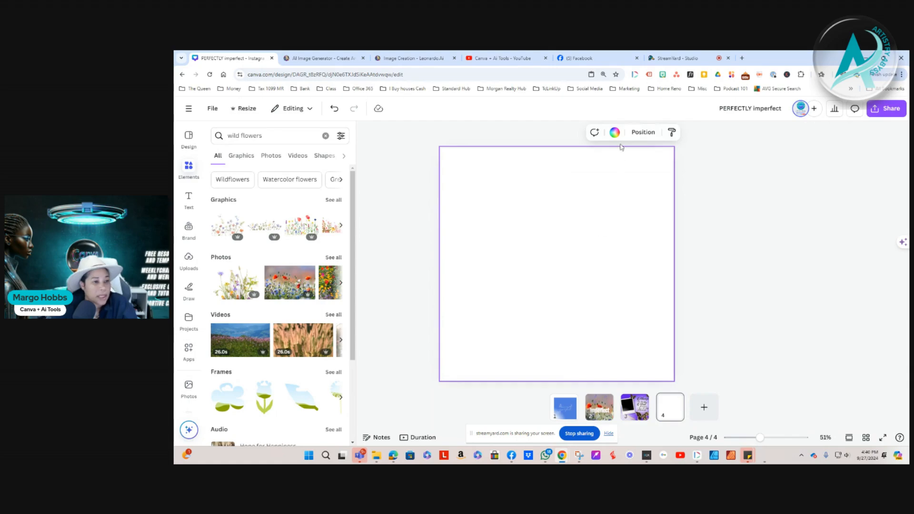
{"action": "left_click", "coordinate": [615, 135]}
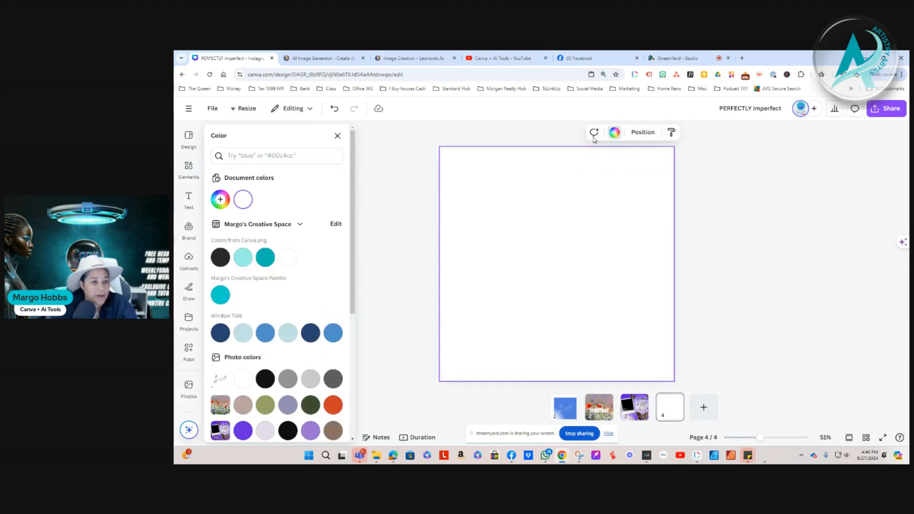
{"action": "left_click", "coordinate": [220, 200]}
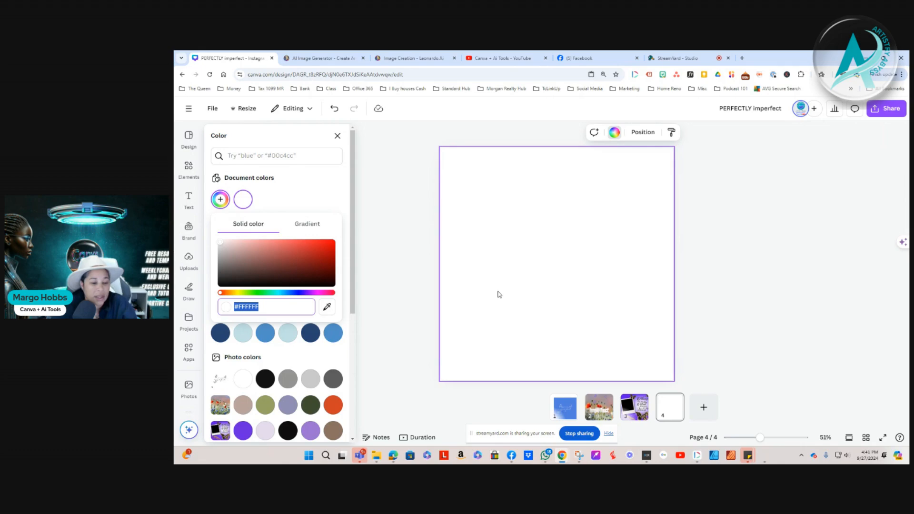
Return to page 3 and apply the Fuchsia Duotone effect to the purple image, after trying the Custom duotone
{"action": "left_click", "coordinate": [633, 409]}
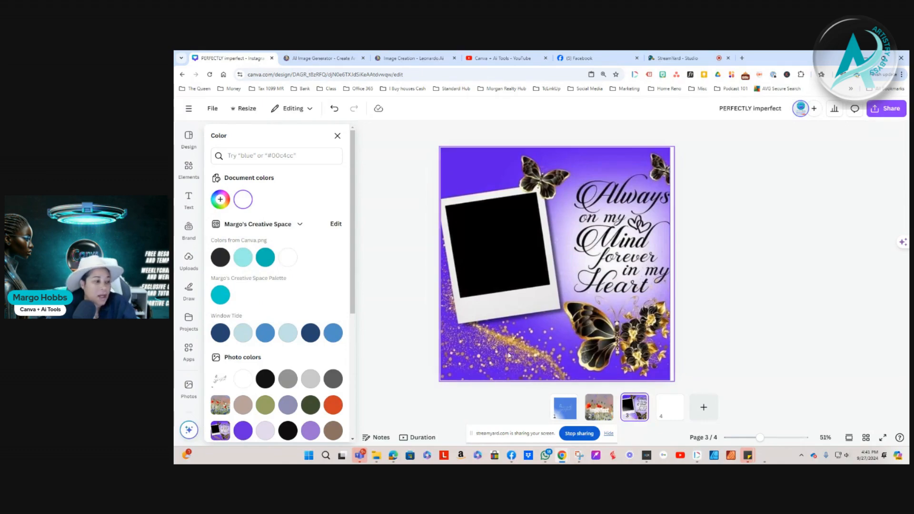
{"action": "scroll", "coordinate": [308, 342], "scroll_direction": "down", "scroll_amount": 2}
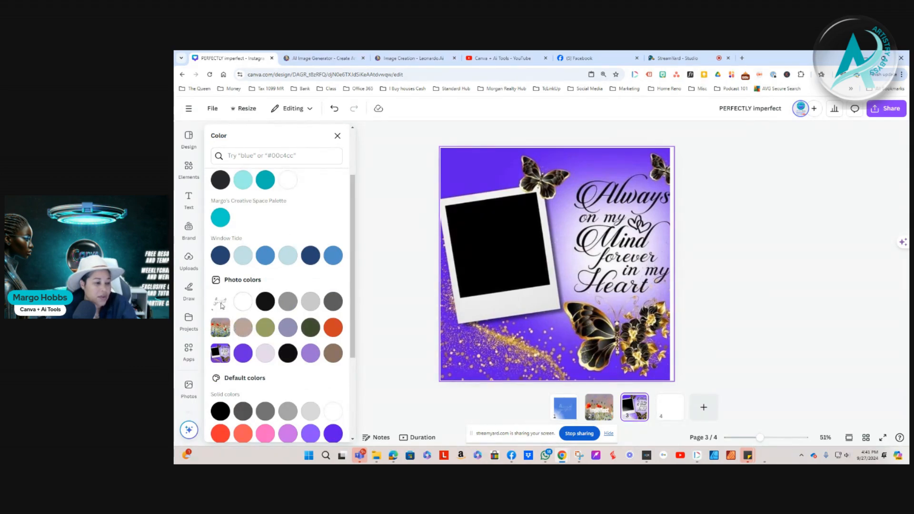
{"action": "left_click", "coordinate": [476, 179]}
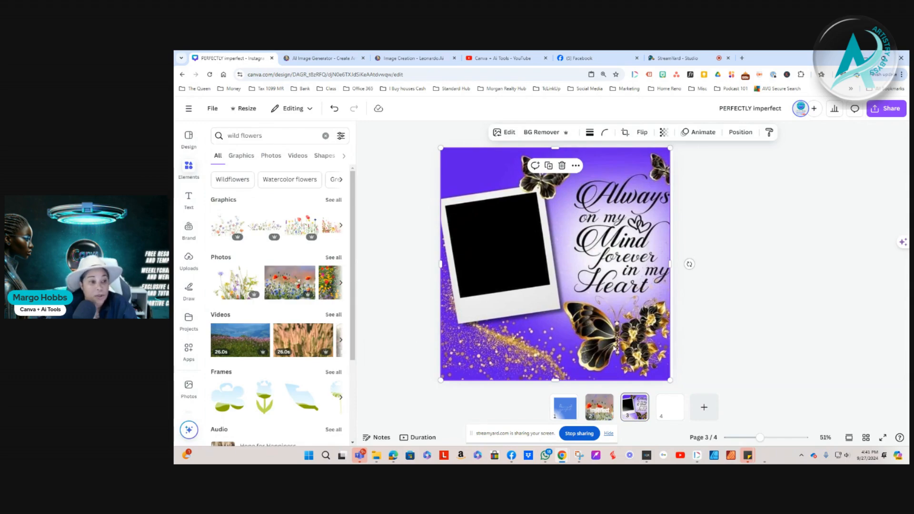
{"action": "left_click", "coordinate": [509, 133]}
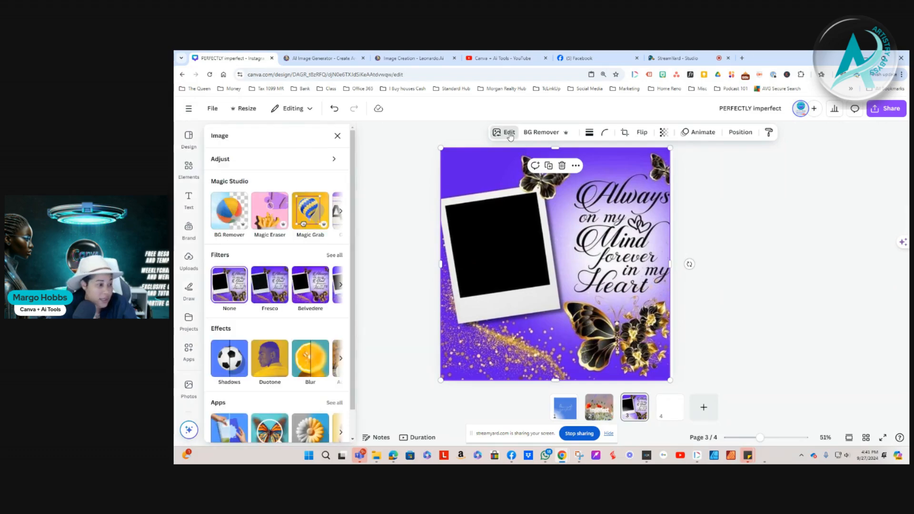
{"action": "left_click", "coordinate": [265, 367]}
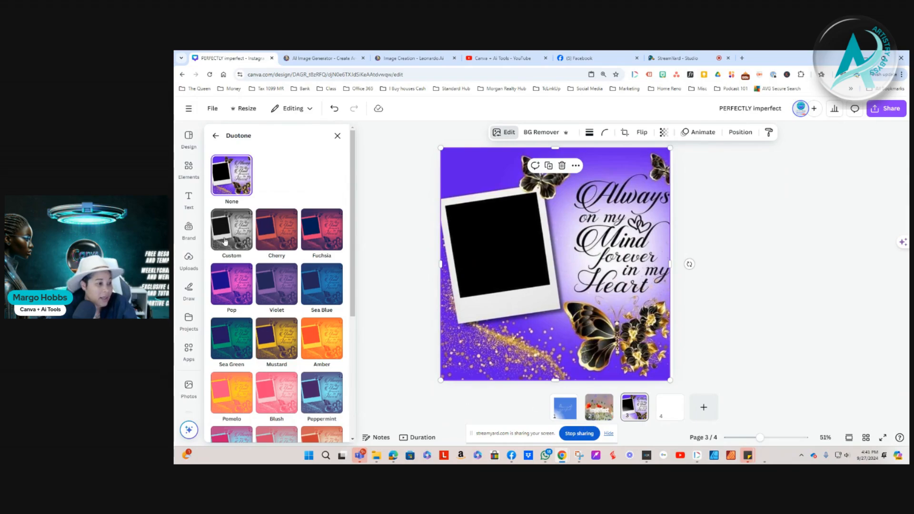
{"action": "left_click", "coordinate": [227, 234]}
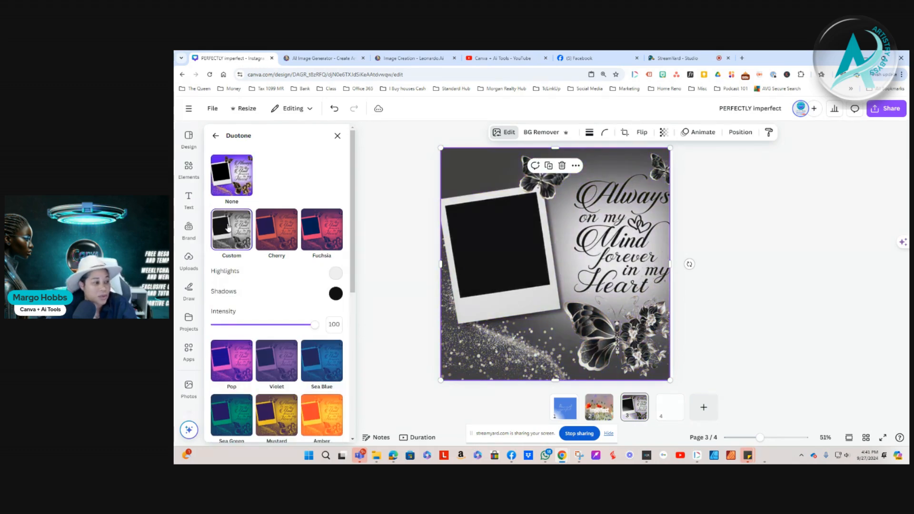
{"action": "left_click", "coordinate": [328, 234]}
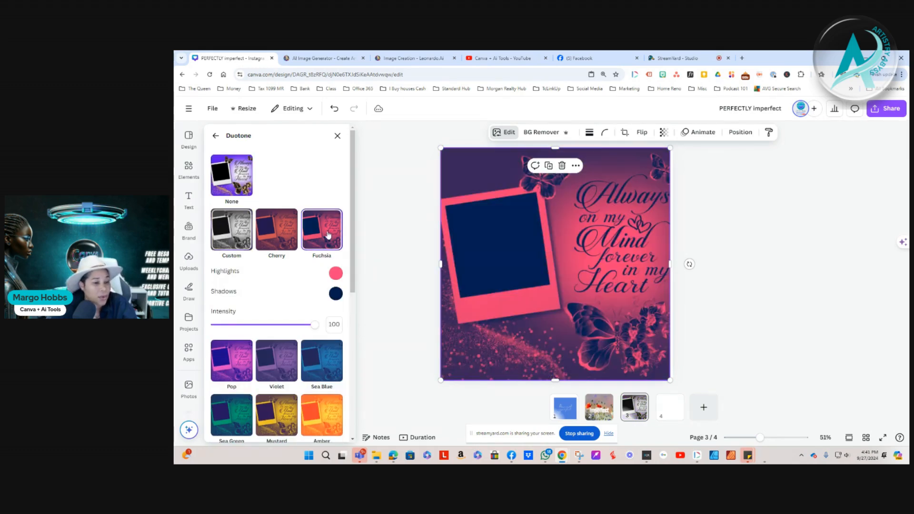
{"action": "left_click", "coordinate": [335, 273]}
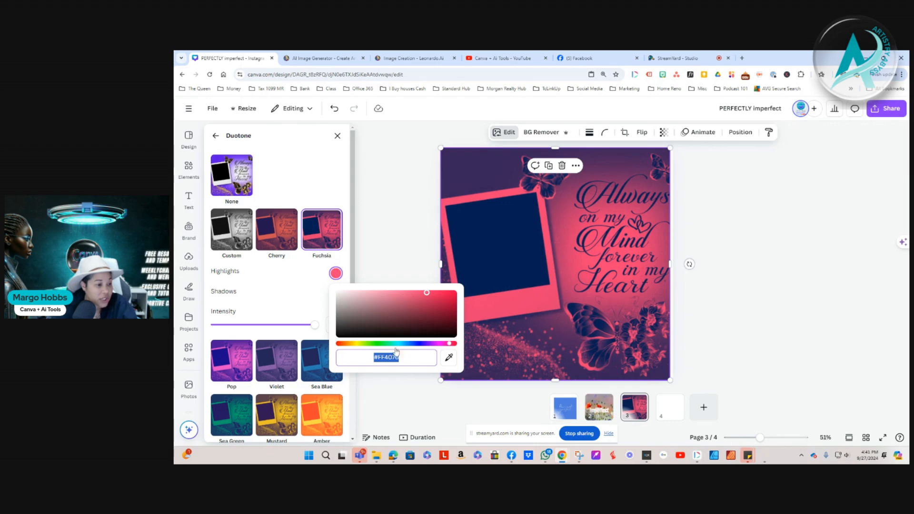
{"action": "key", "text": "Escape"}
{"action": "key", "text": "Escape"}
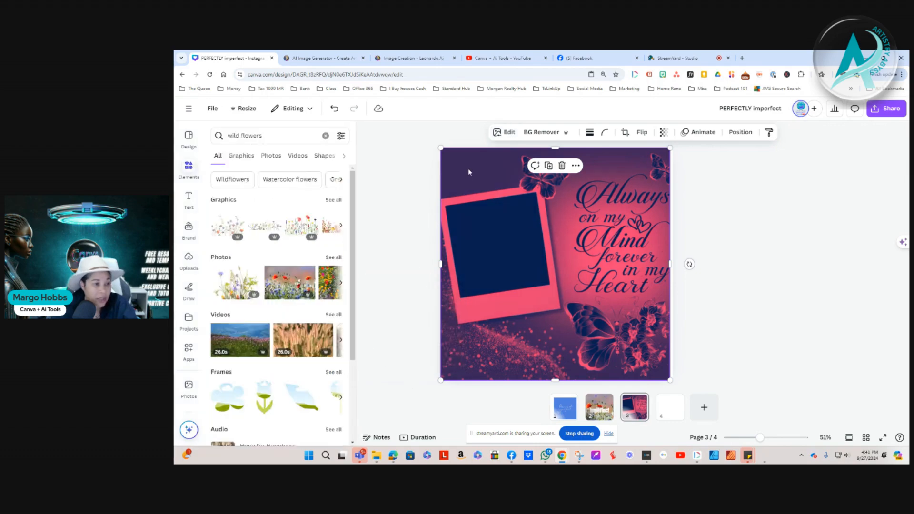
Try recoloring the image's Fuchsia Duotone highlights to #D3E3FD sampled from the screen, and widen the image slightly to the page edge
{"action": "left_click", "coordinate": [506, 133]}
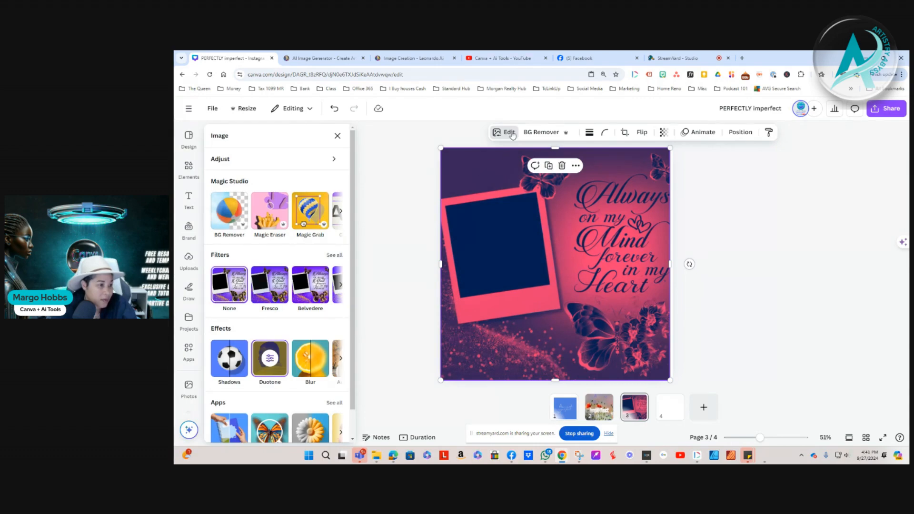
{"action": "left_click", "coordinate": [270, 360]}
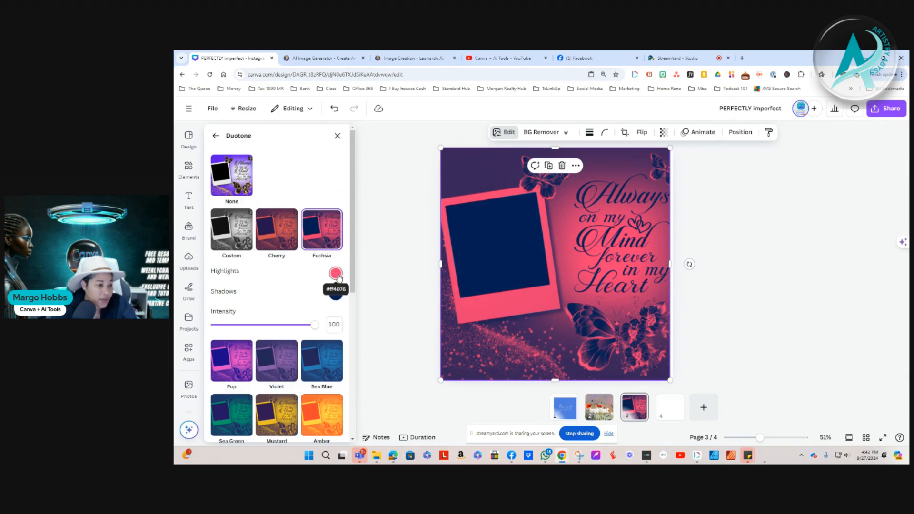
{"action": "left_click", "coordinate": [337, 274]}
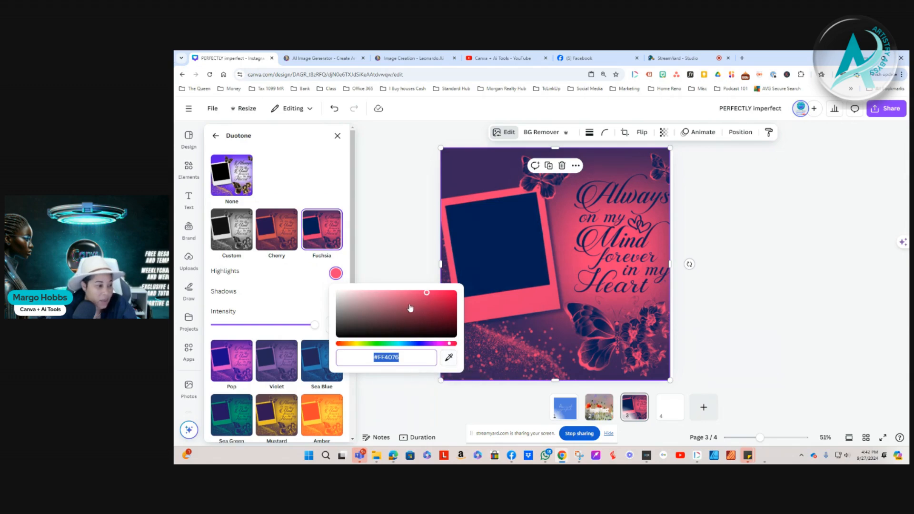
{"action": "left_click", "coordinate": [449, 358]}
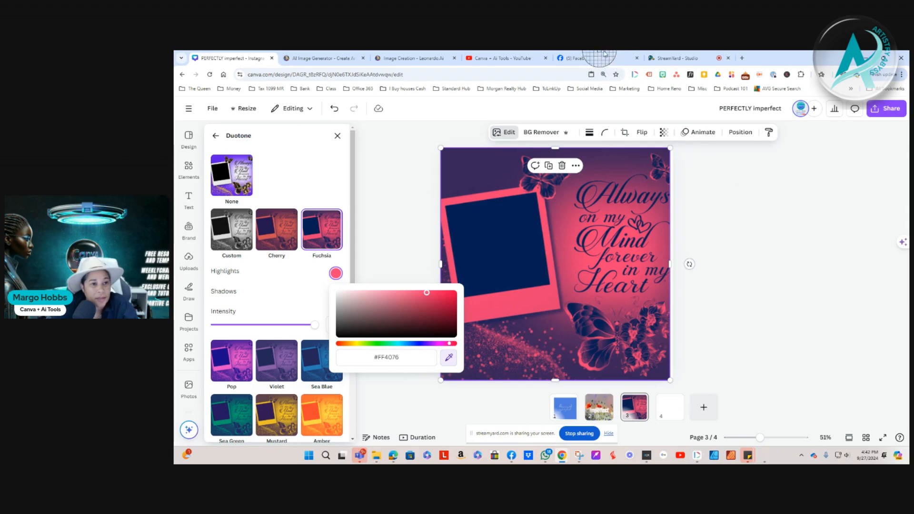
{"action": "left_click", "coordinate": [618, 57]}
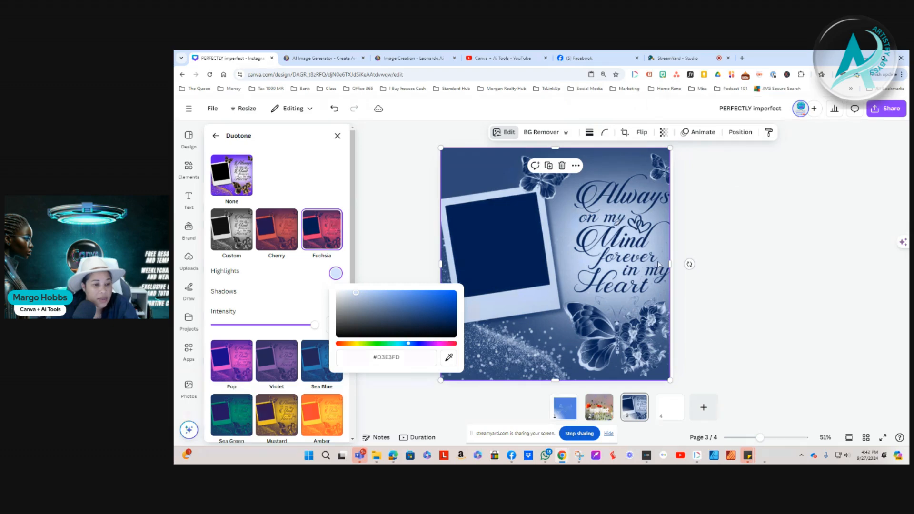
{"action": "left_click_drag", "start_coordinate": [671, 266], "coordinate": [674, 265]}
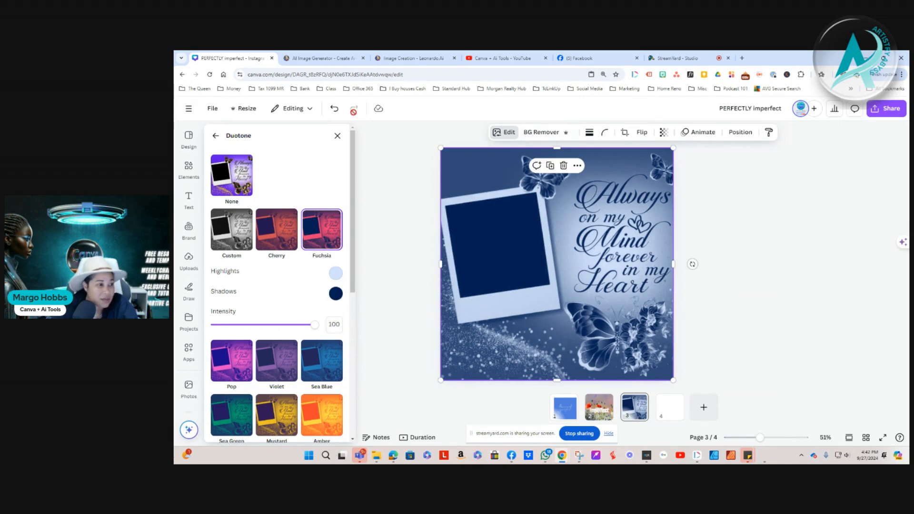
Undo the widening, the highlight color and the Duotone effects on the page 3 image
{"action": "left_click", "coordinate": [334, 110]}
{"action": "left_click", "coordinate": [334, 109]}
{"action": "left_click", "coordinate": [334, 111]}
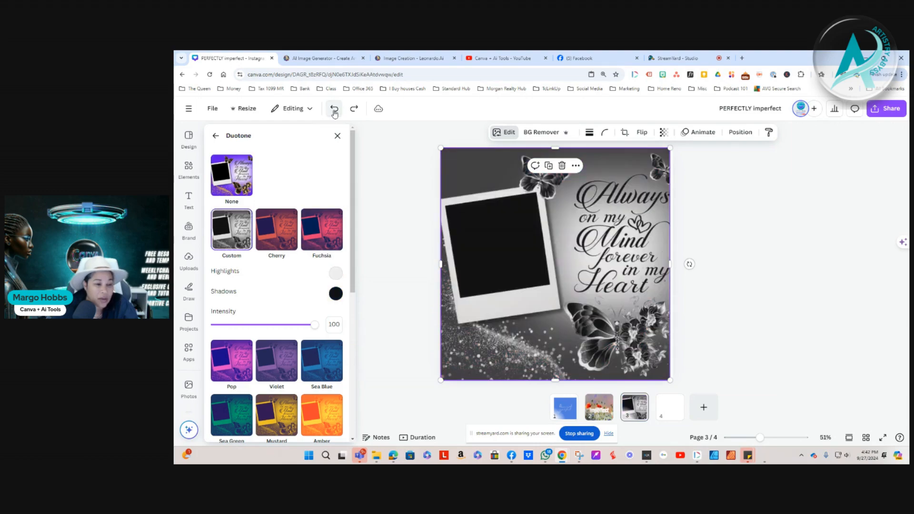
{"action": "left_click", "coordinate": [334, 111]}
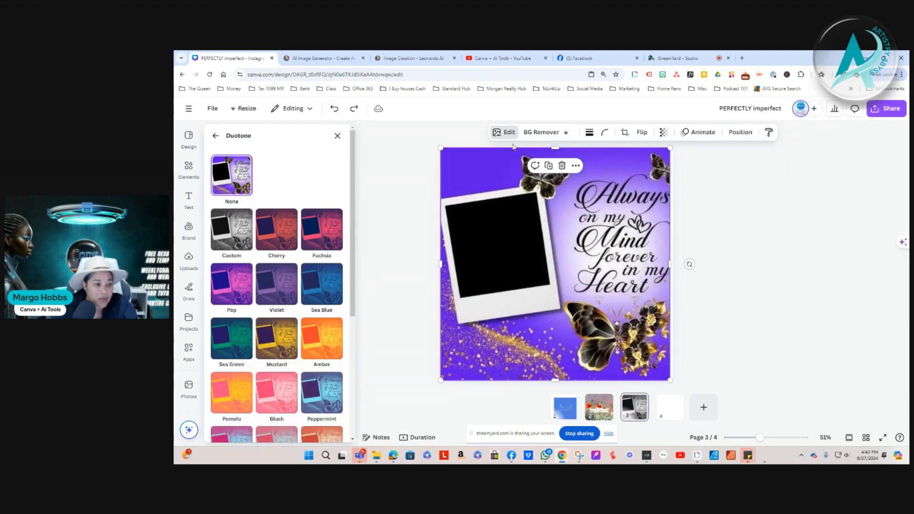
Try removing the background from the purple image on page 3 twice, undoing the removal each time
{"action": "left_click", "coordinate": [542, 133]}
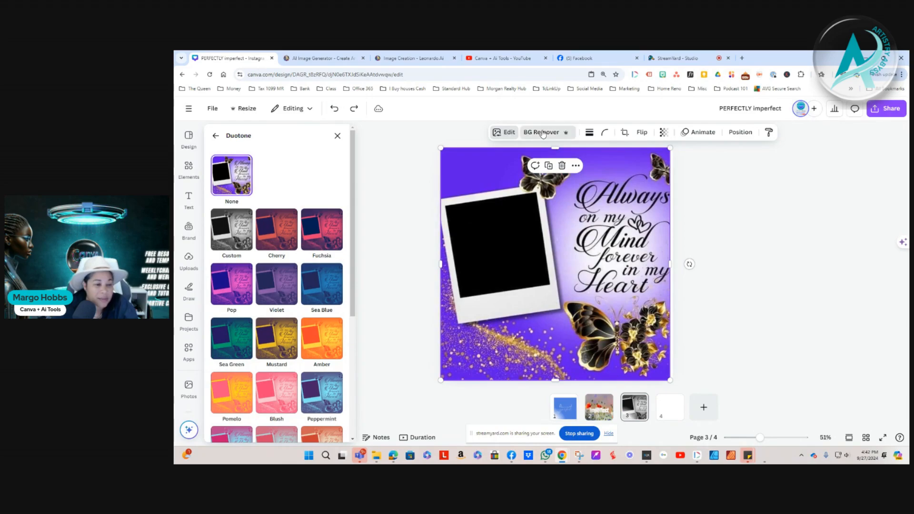
{"action": "key", "text": "ctrl+y"}
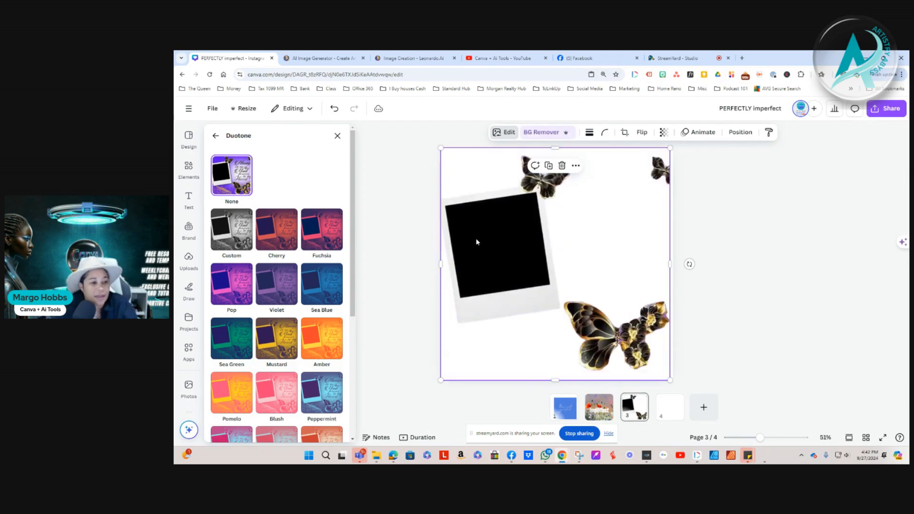
{"action": "left_click", "coordinate": [335, 109]}
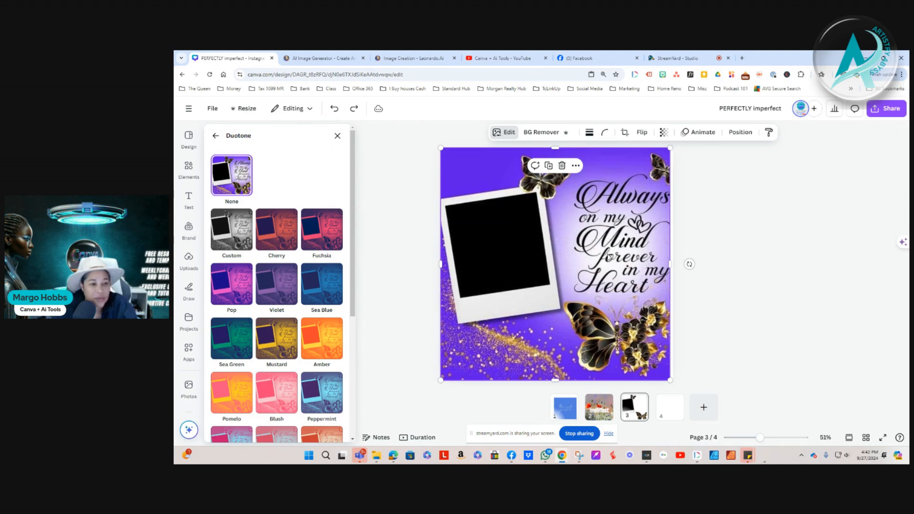
{"action": "left_click", "coordinate": [538, 134]}
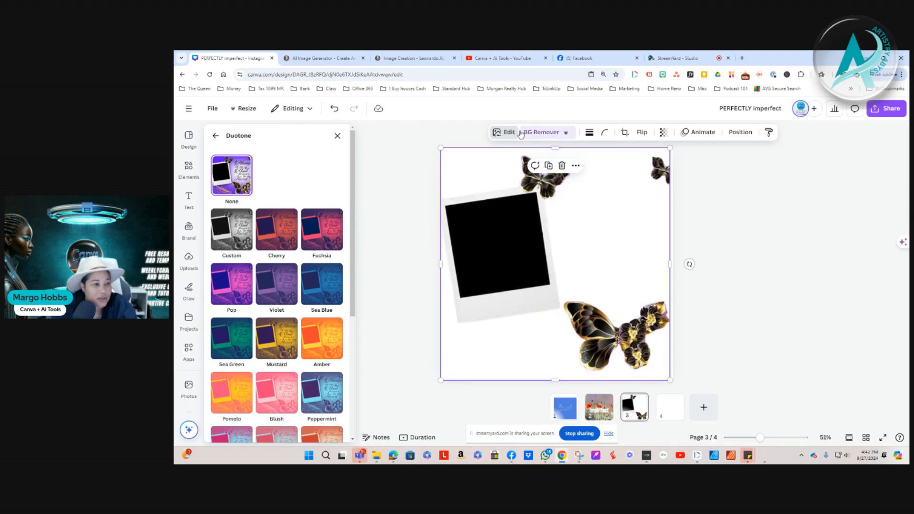
{"action": "left_click", "coordinate": [334, 109]}
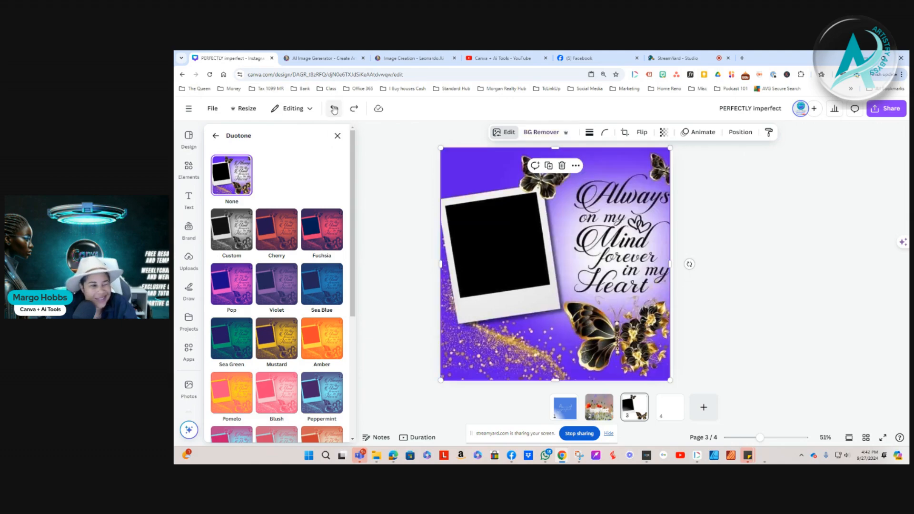
Undo the addition of the blank fourth page, and delete the purple image from page 3 after removing its background again
{"action": "left_click", "coordinate": [334, 108]}
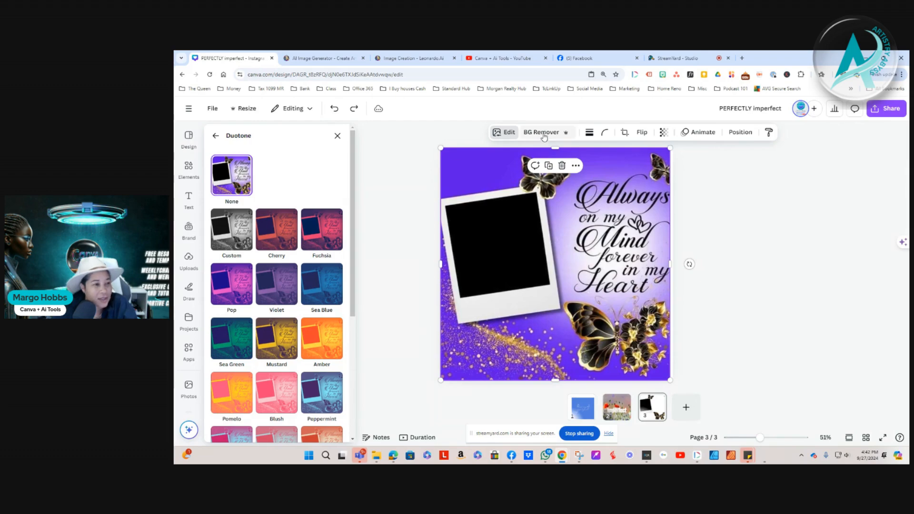
{"action": "left_click", "coordinate": [508, 133]}
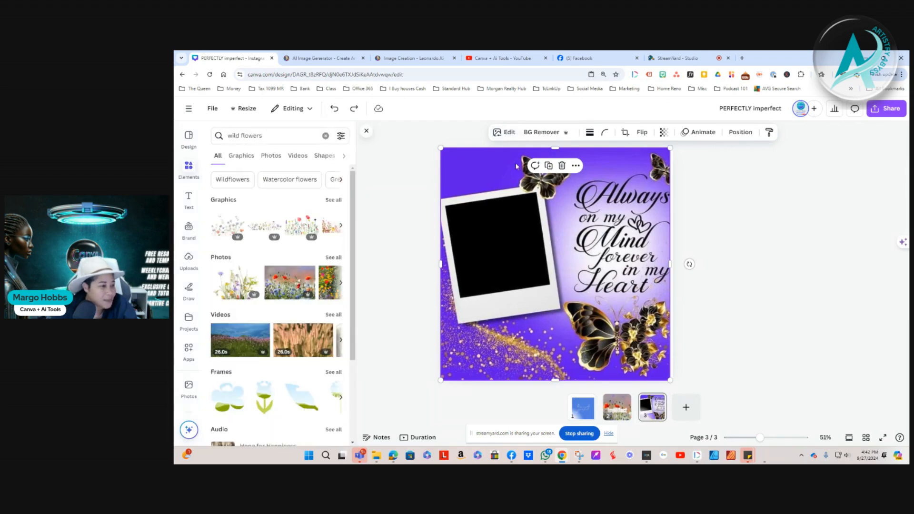
{"action": "left_click", "coordinate": [543, 134]}
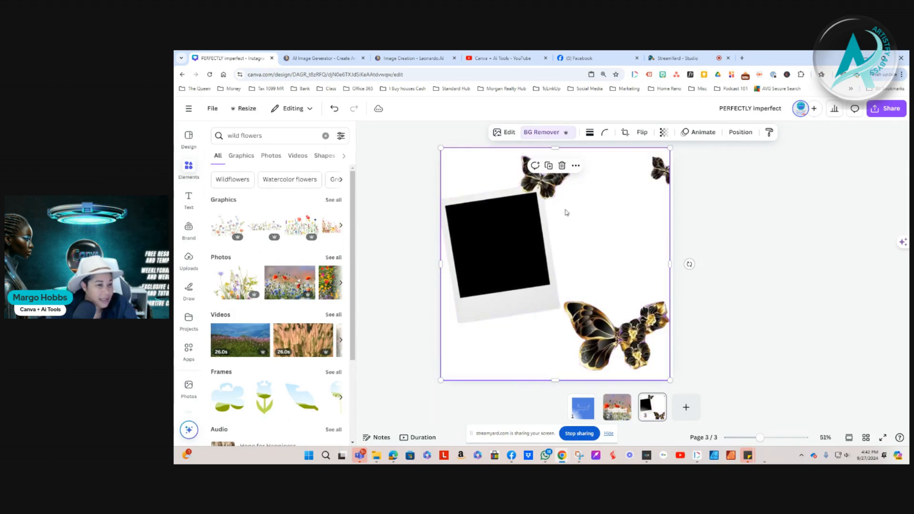
{"action": "left_click", "coordinate": [562, 166]}
{"action": "left_click", "coordinate": [489, 230]}
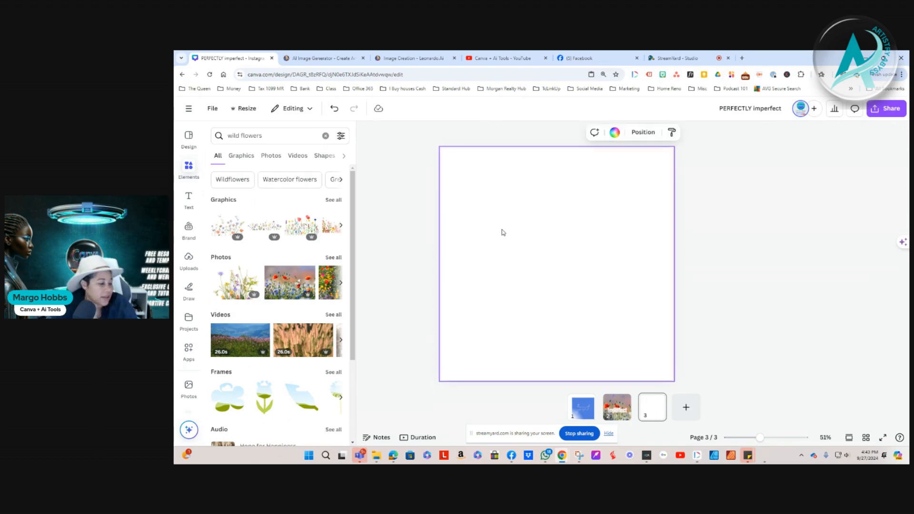
Place the uploaded purple "Always on my Mind" image on page 3, enlarge it over most of the page and shift it slightly down and right
{"action": "left_click", "coordinate": [188, 259]}
{"action": "left_click", "coordinate": [254, 247]}
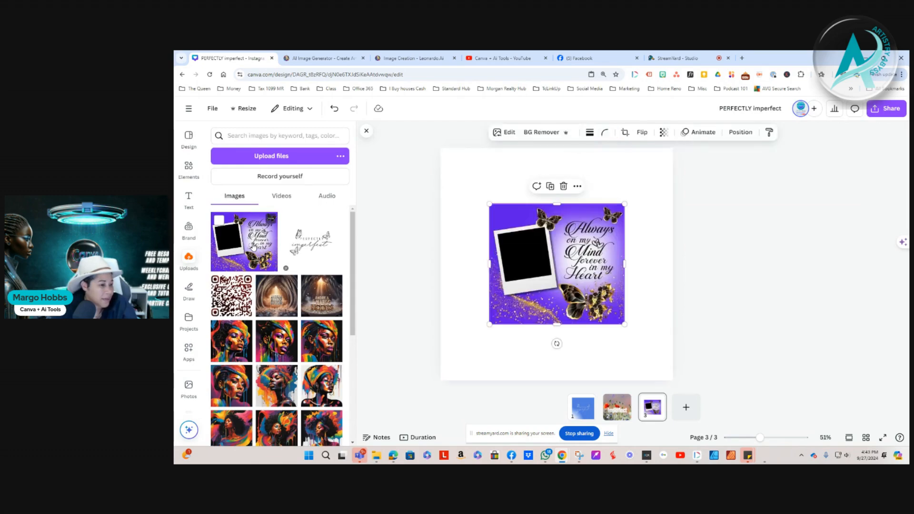
{"action": "left_click_drag", "start_coordinate": [489, 204], "coordinate": [448, 166]}
{"action": "left_click_drag", "start_coordinate": [624, 167], "coordinate": [645, 147]}
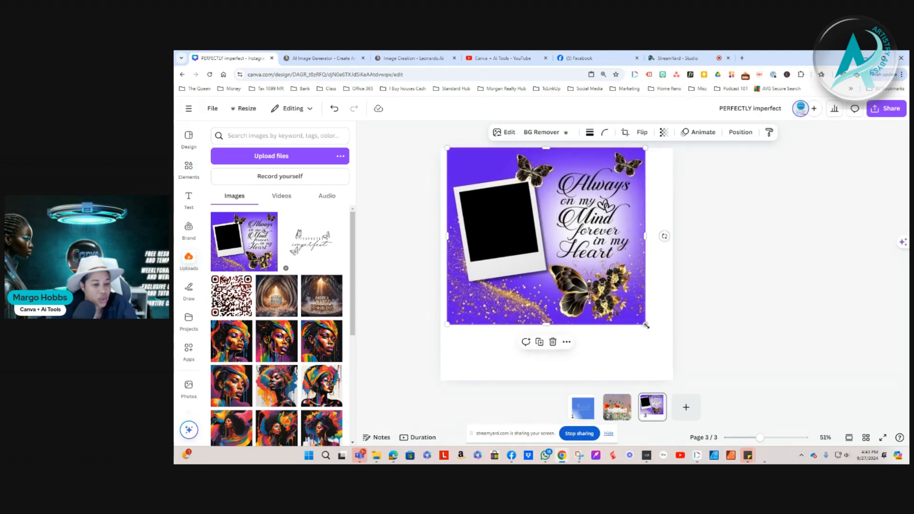
{"action": "left_click_drag", "start_coordinate": [647, 325], "coordinate": [673, 349]}
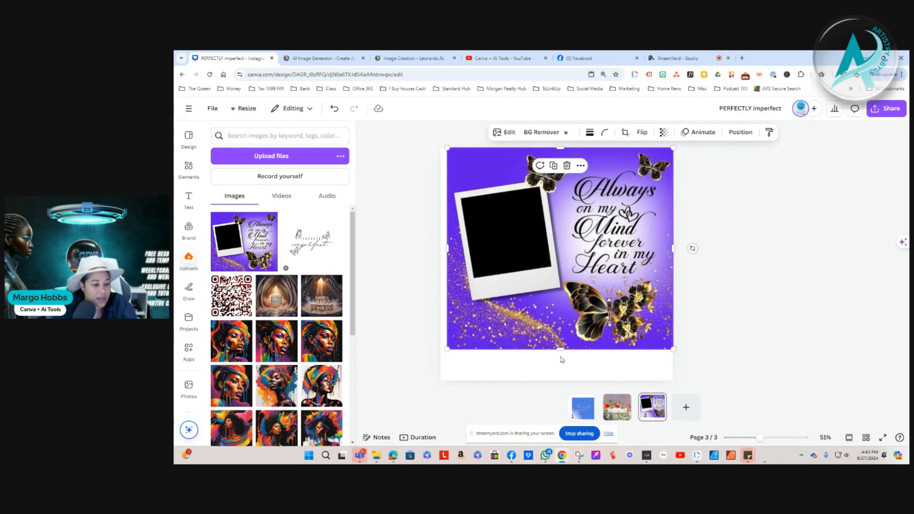
{"action": "mouse_move", "coordinate": [560, 352]}
{"action": "left_mouse_down"}
{"action": "mouse_move", "coordinate": [563, 376]}
{"action": "mouse_move", "coordinate": [564, 347]}
{"action": "mouse_move", "coordinate": [563, 354]}
{"action": "left_mouse_up"}
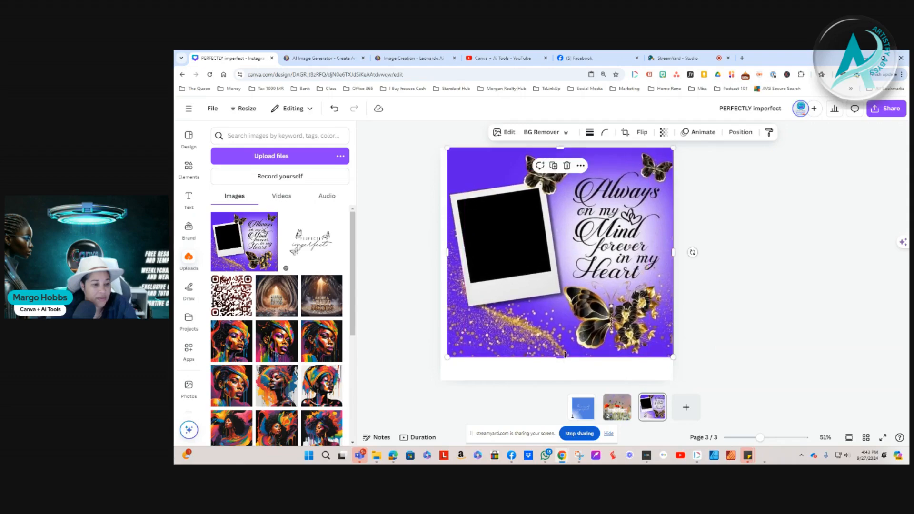
{"action": "mouse_move", "coordinate": [521, 248]}
{"action": "left_mouse_down"}
{"action": "mouse_move", "coordinate": [535, 261]}
{"action": "mouse_move", "coordinate": [530, 255]}
{"action": "left_mouse_up"}
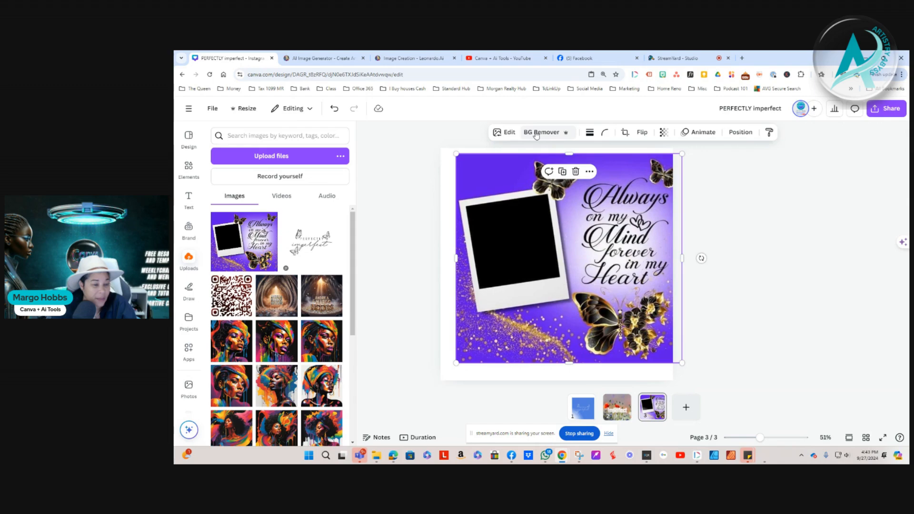
Separate the Polaroid frame from the purple image with Magic Grab and move the frame slightly down
{"action": "left_click", "coordinate": [505, 132]}
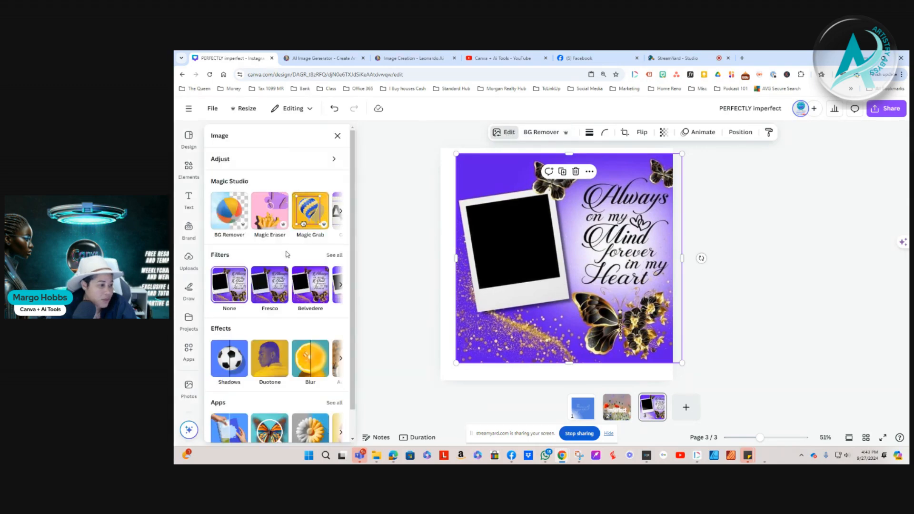
{"action": "left_click", "coordinate": [311, 212]}
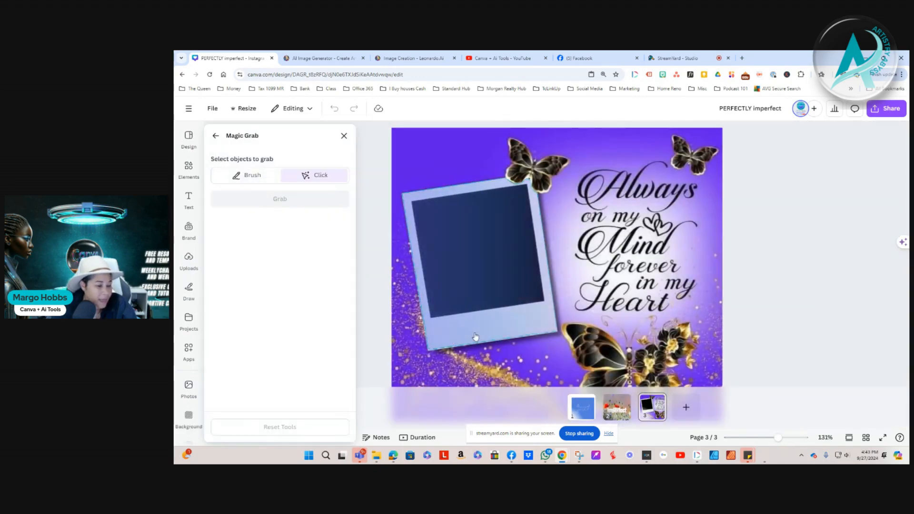
{"action": "left_click", "coordinate": [498, 335]}
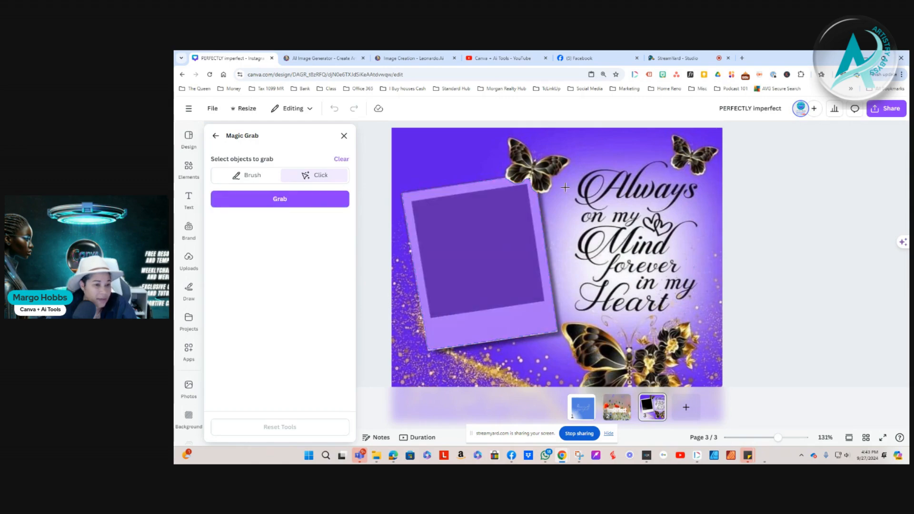
{"action": "left_click", "coordinate": [264, 199]}
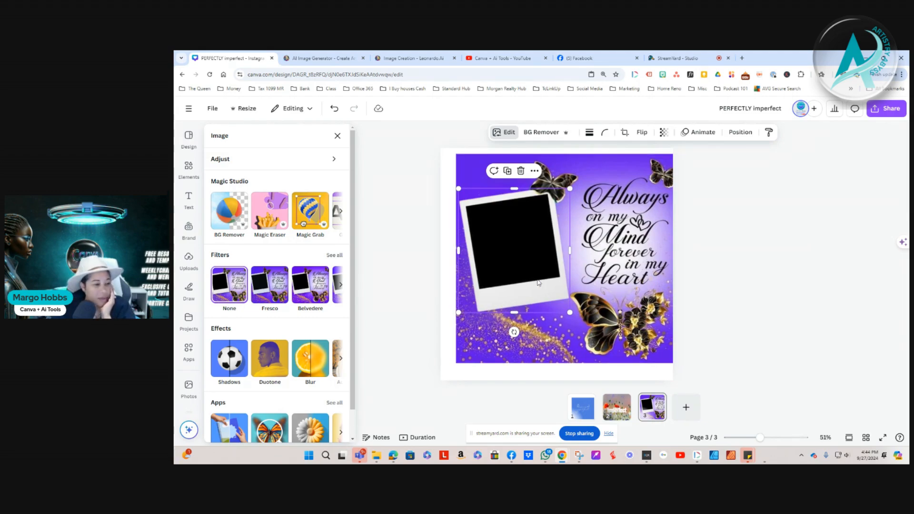
{"action": "left_click_drag", "start_coordinate": [573, 280], "coordinate": [536, 298]}
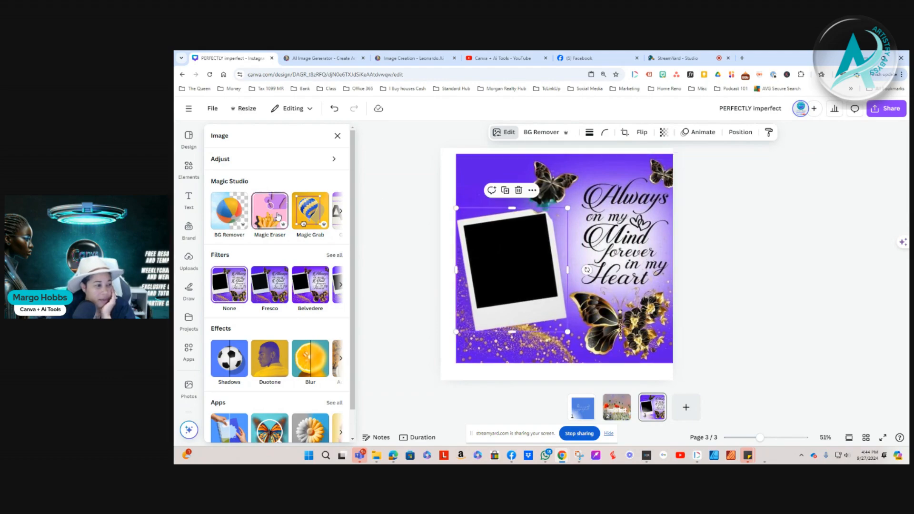
Leave Magic Grab on the frame and shift the purple background image slightly left within page 3
{"action": "left_click", "coordinate": [310, 211]}
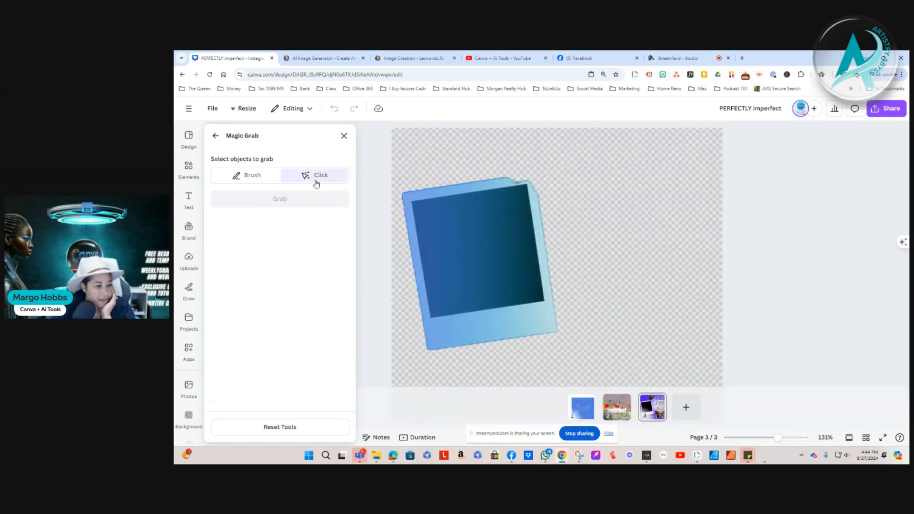
{"action": "left_click", "coordinate": [216, 137]}
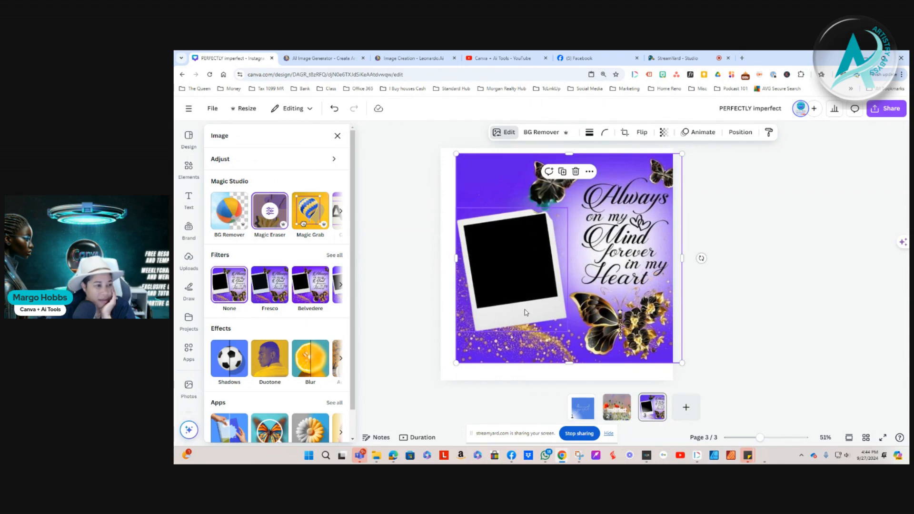
{"action": "left_click_drag", "start_coordinate": [461, 171], "coordinate": [450, 170]}
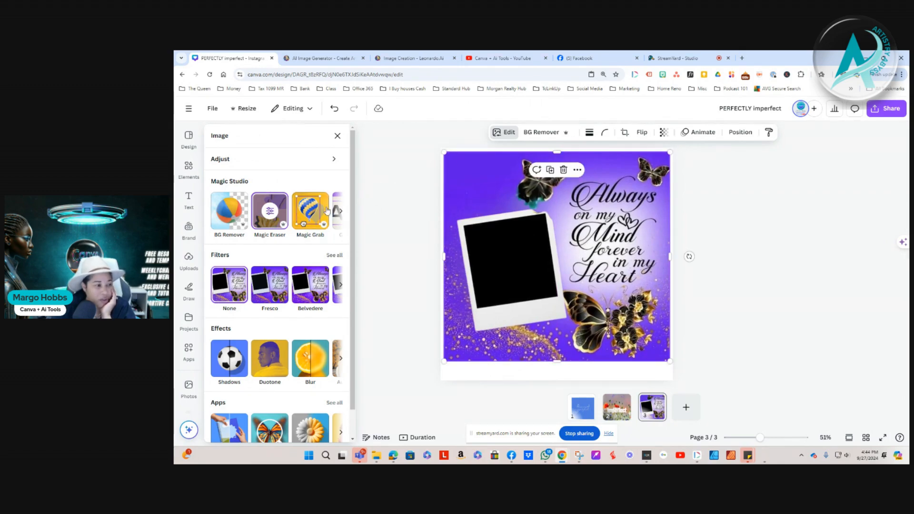
Separate the three butterflies from the purple image with Magic Grab, shift them slightly left and down, and nudge the Polaroid frame right and up
{"action": "left_click", "coordinate": [303, 222]}
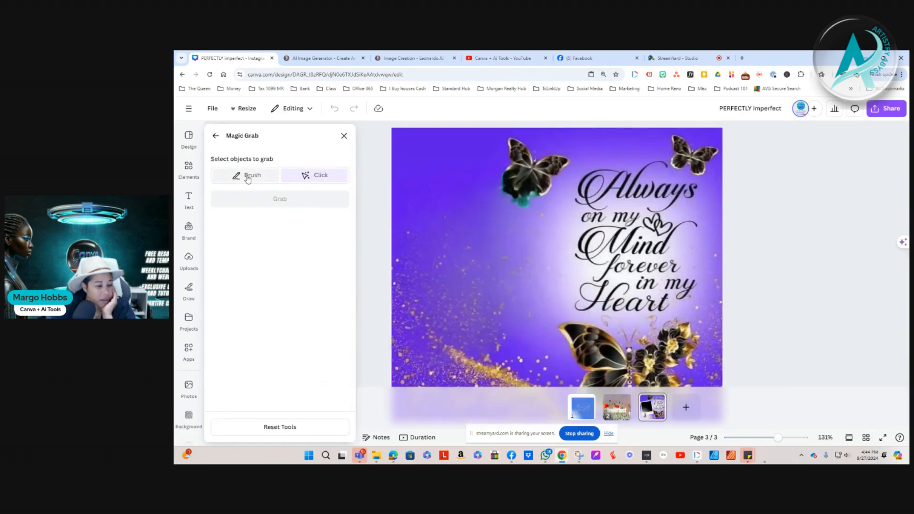
{"action": "left_click", "coordinate": [533, 165]}
{"action": "left_click", "coordinate": [707, 162]}
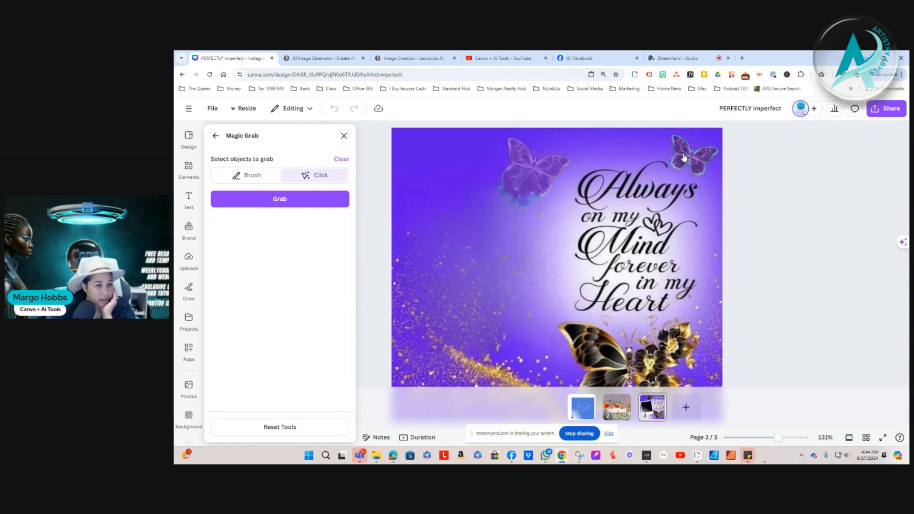
{"action": "left_click", "coordinate": [646, 190]}
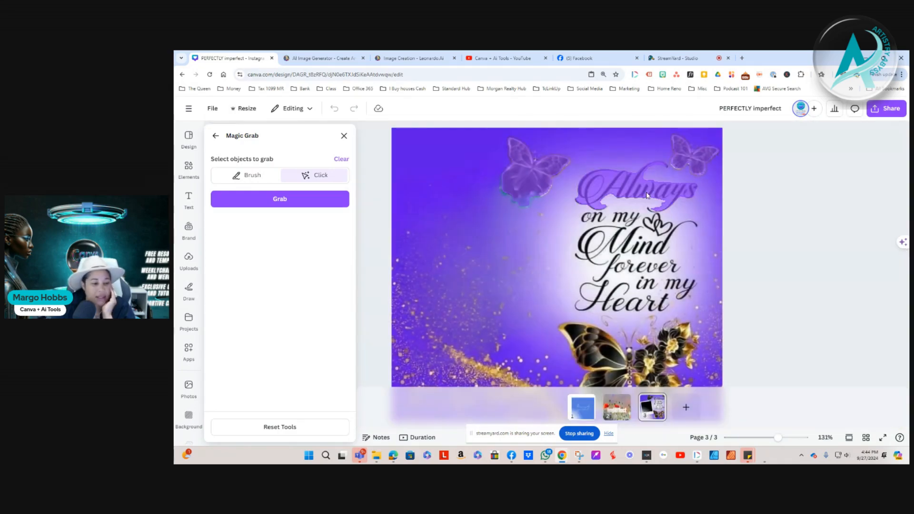
{"action": "left_click", "coordinate": [625, 221]}
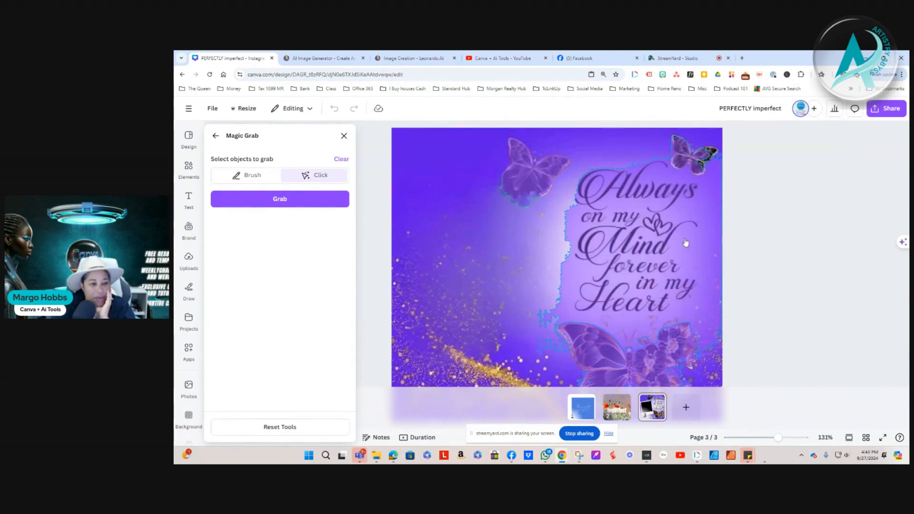
{"action": "left_click", "coordinate": [643, 188]}
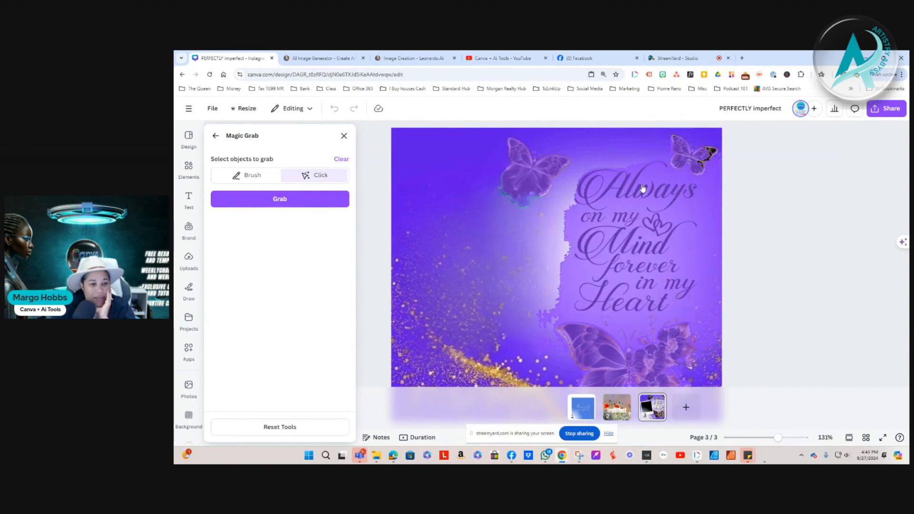
{"action": "left_click", "coordinate": [710, 155]}
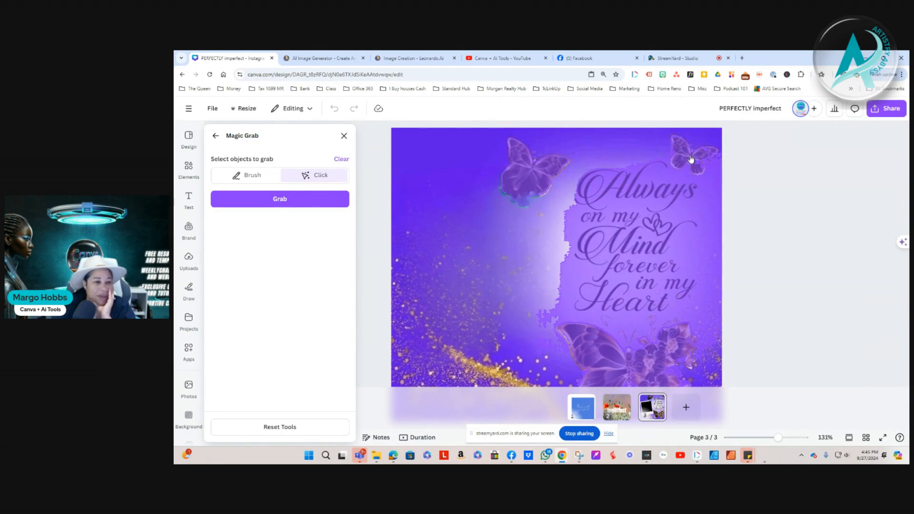
{"action": "left_click", "coordinate": [280, 199]}
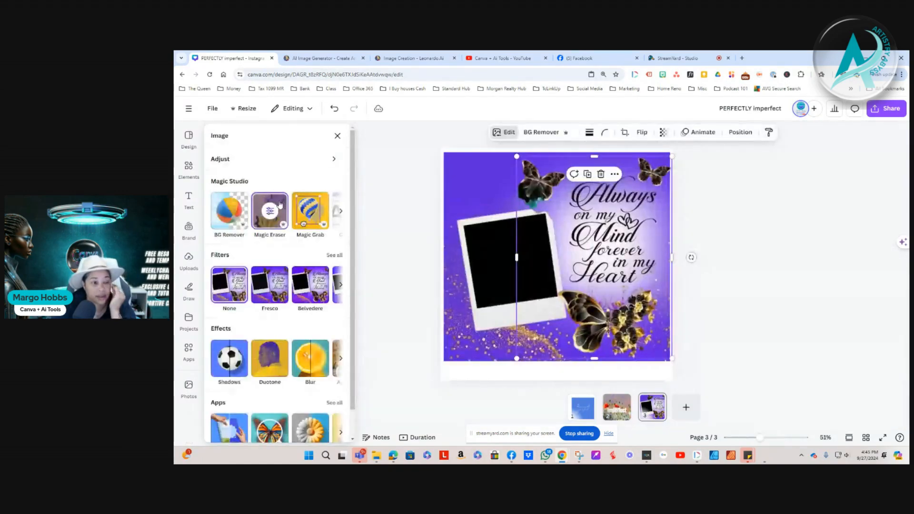
{"action": "left_click_drag", "start_coordinate": [534, 178], "coordinate": [530, 184]}
{"action": "left_click_drag", "start_coordinate": [478, 232], "coordinate": [486, 228]}
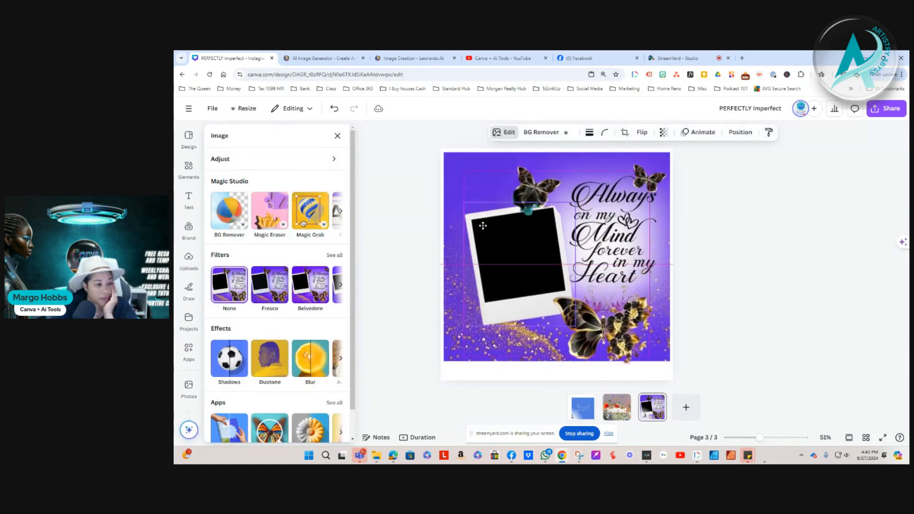
Add a blank fourth page and move the Polaroid frame and the grabbed butterflies from page 3 onto it
{"action": "left_click", "coordinate": [686, 407]}
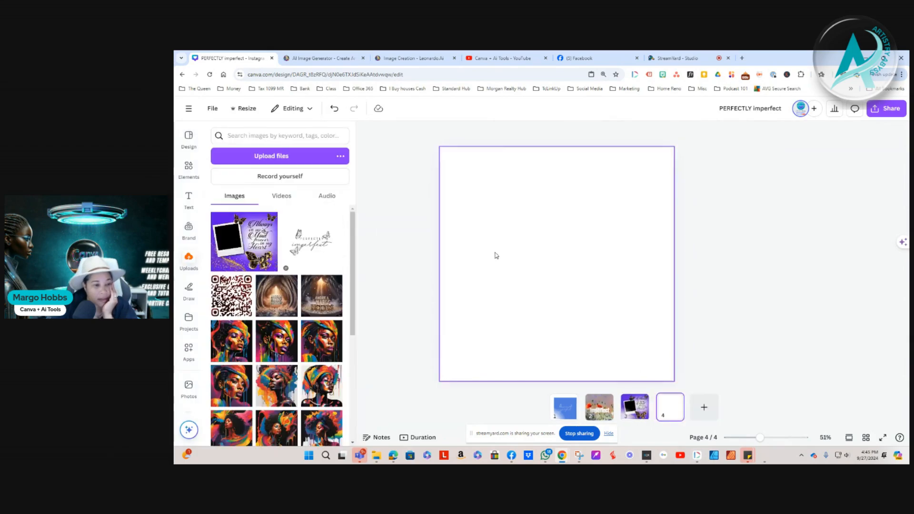
{"action": "left_click", "coordinate": [641, 407]}
{"action": "left_click", "coordinate": [500, 246]}
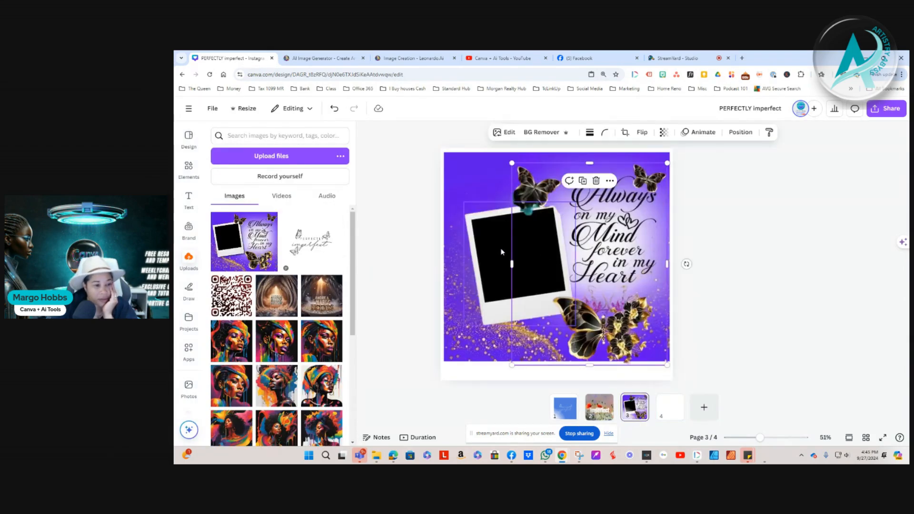
{"action": "left_click_drag", "start_coordinate": [500, 246], "coordinate": [670, 407]}
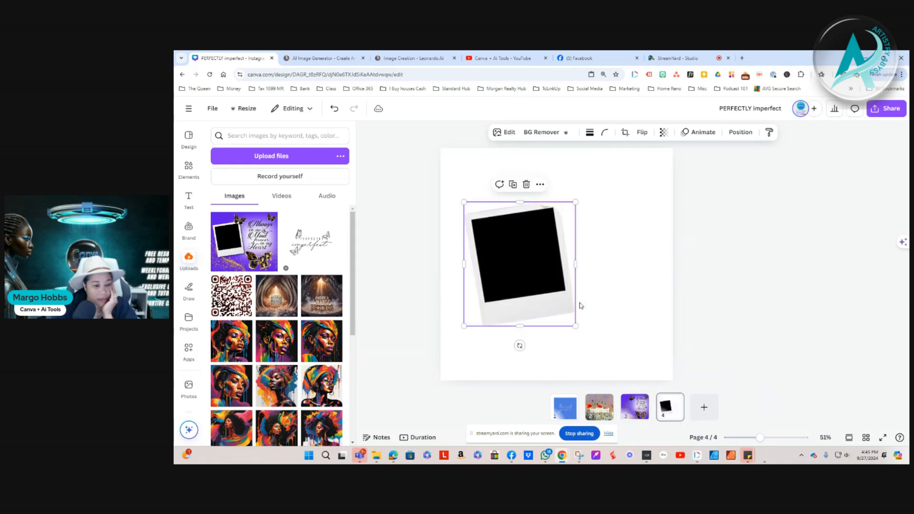
{"action": "left_click", "coordinate": [635, 407]}
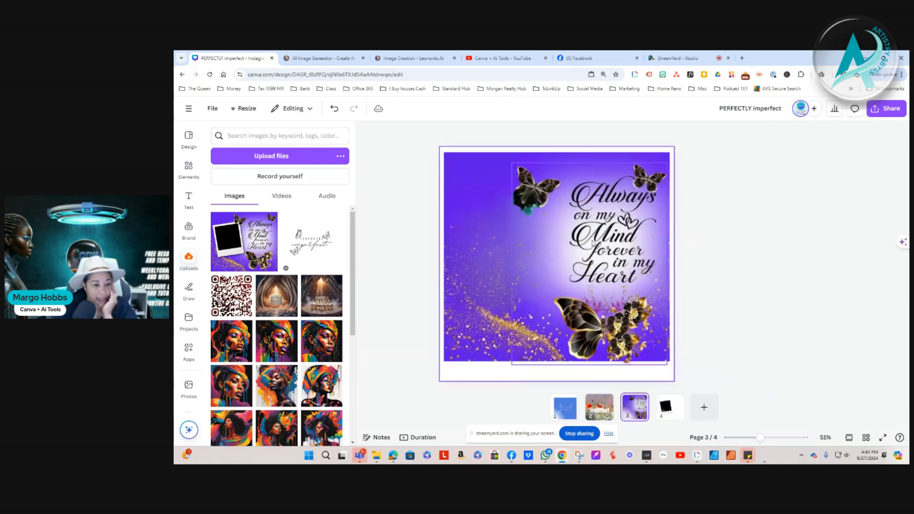
{"action": "left_click_drag", "start_coordinate": [529, 186], "coordinate": [670, 407]}
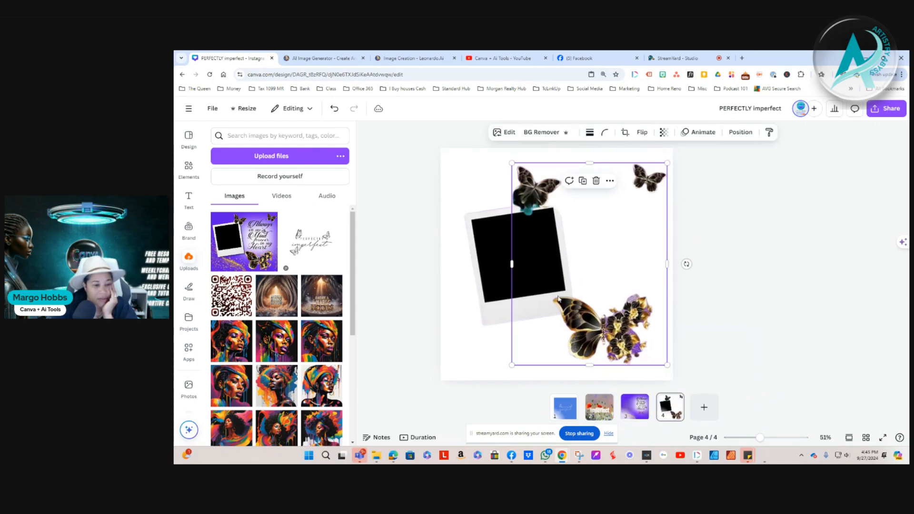
Return to page 3 and shift the purple background image slightly left and down
{"action": "right_click", "coordinate": [638, 406]}
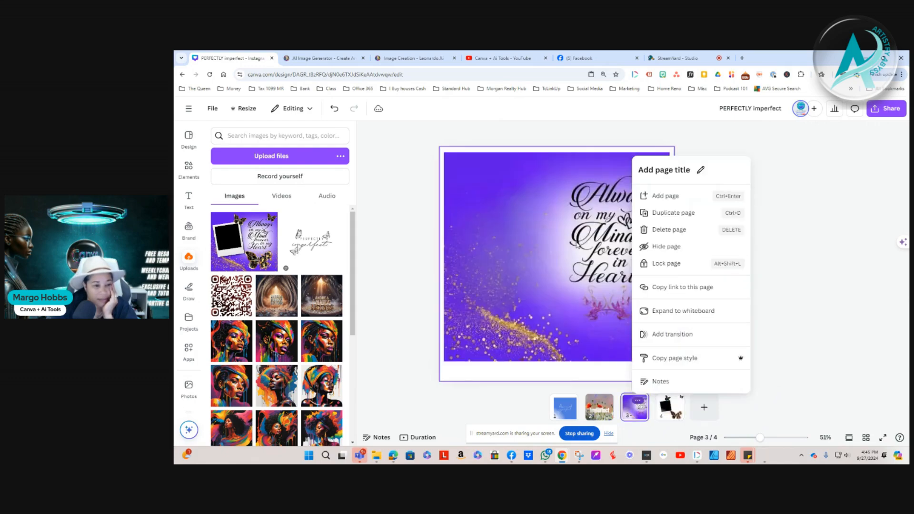
{"action": "left_click", "coordinate": [590, 233]}
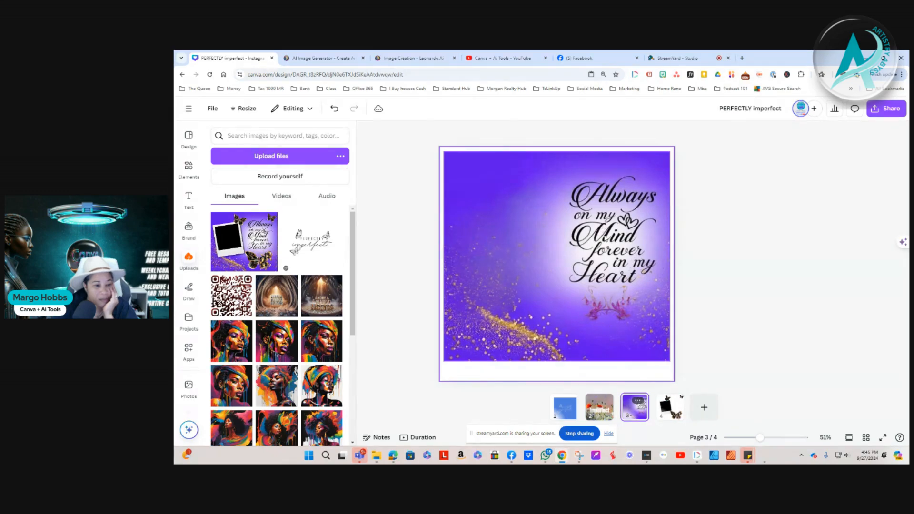
{"action": "left_click", "coordinate": [610, 219]}
{"action": "left_click_drag", "start_coordinate": [606, 341], "coordinate": [606, 339]}
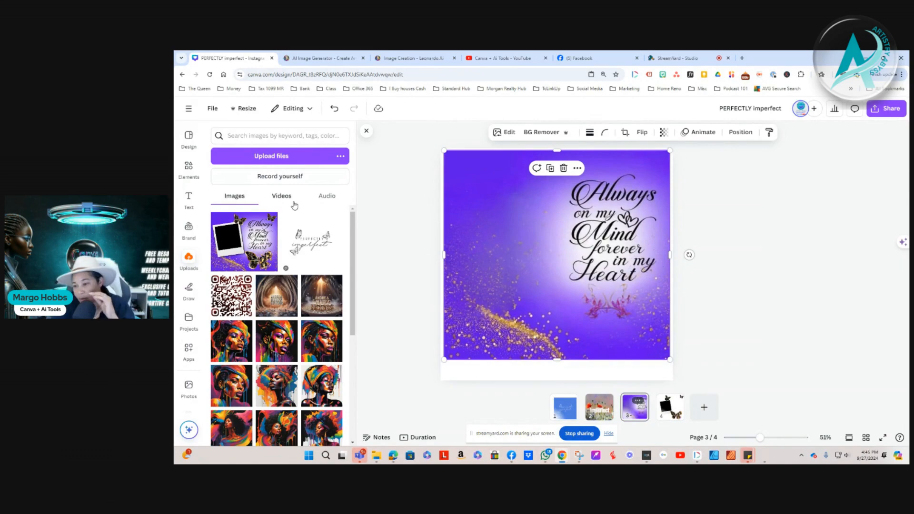
{"action": "left_click_drag", "start_coordinate": [503, 264], "coordinate": [500, 269]}
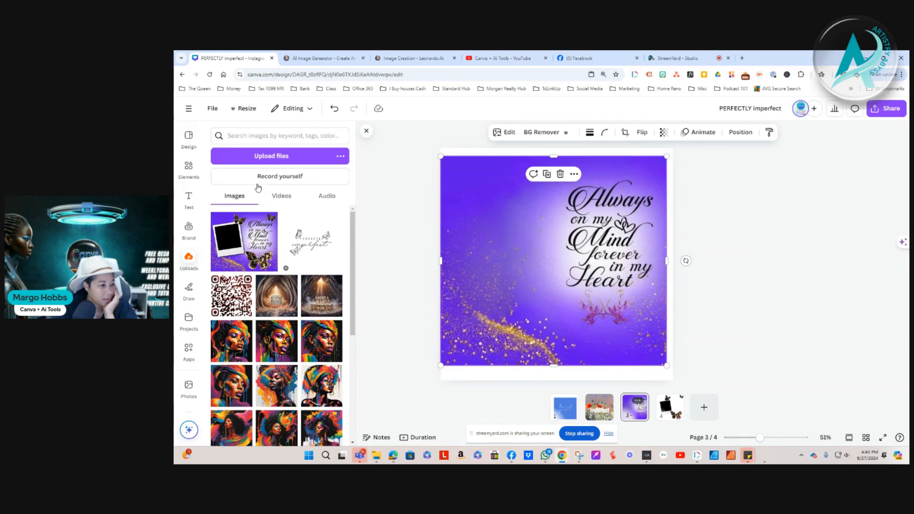
Extract both text blocks from the purple background with Grab Text and move them onto page 4
{"action": "left_click", "coordinate": [519, 133]}
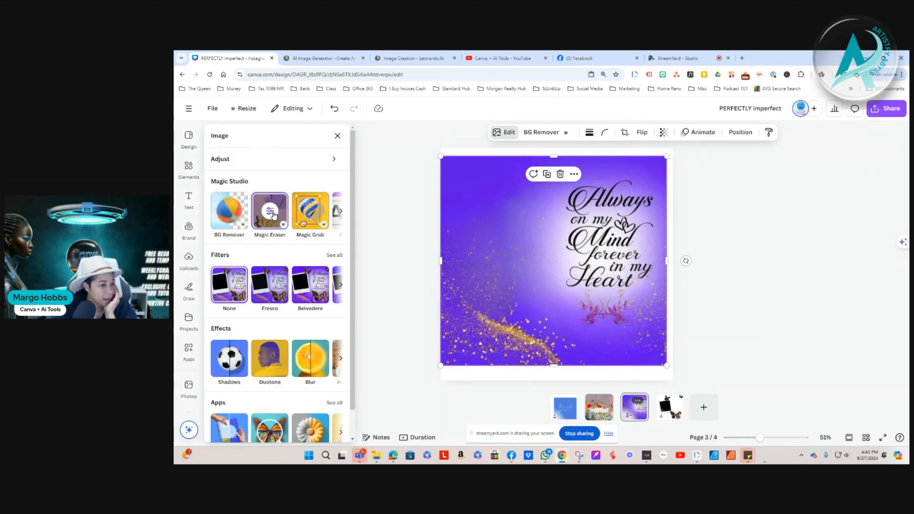
{"action": "left_click", "coordinate": [340, 211]}
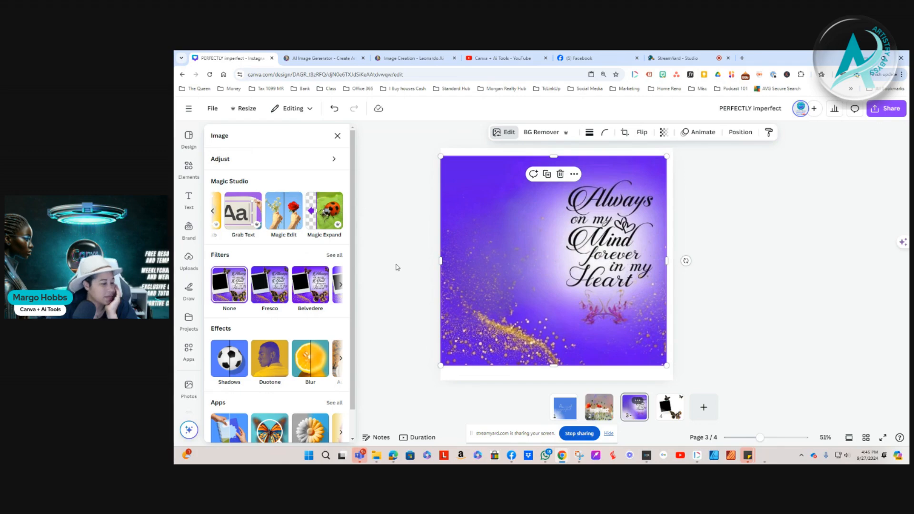
{"action": "left_click", "coordinate": [243, 210]}
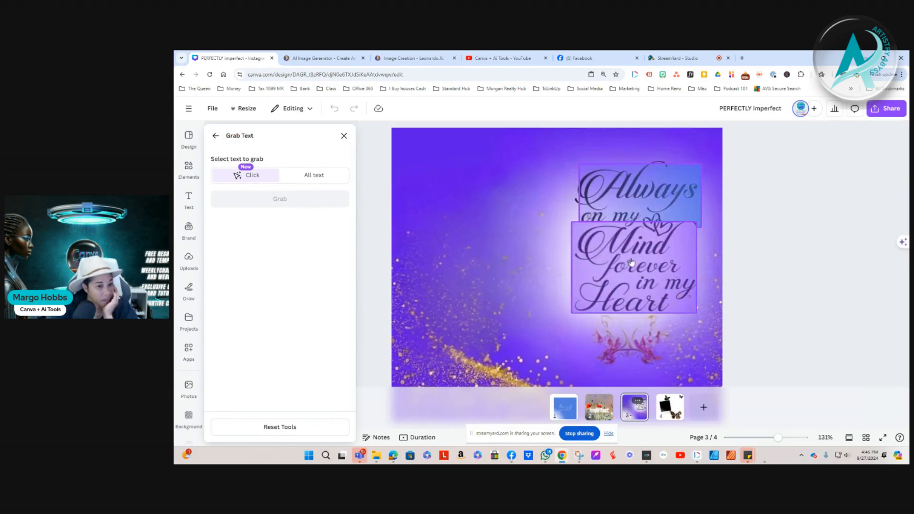
{"action": "left_click", "coordinate": [633, 269]}
{"action": "left_click", "coordinate": [623, 191]}
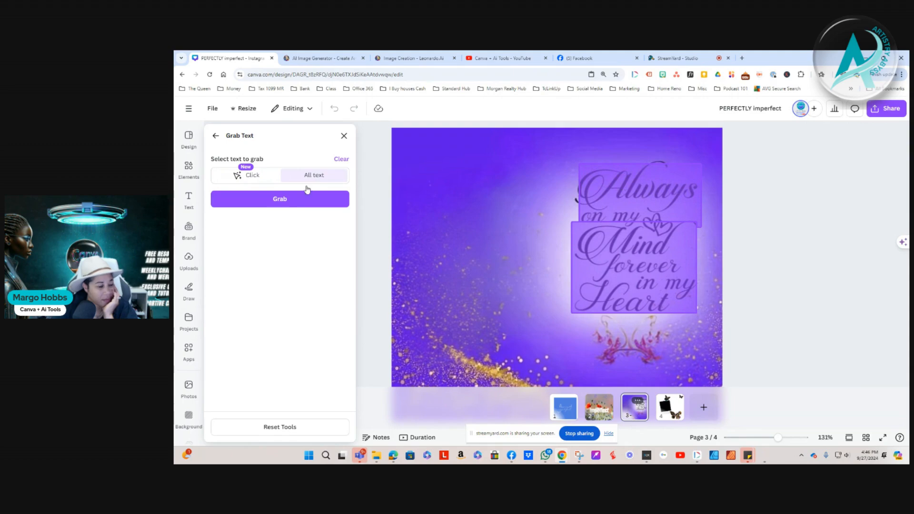
{"action": "left_click", "coordinate": [294, 203]}
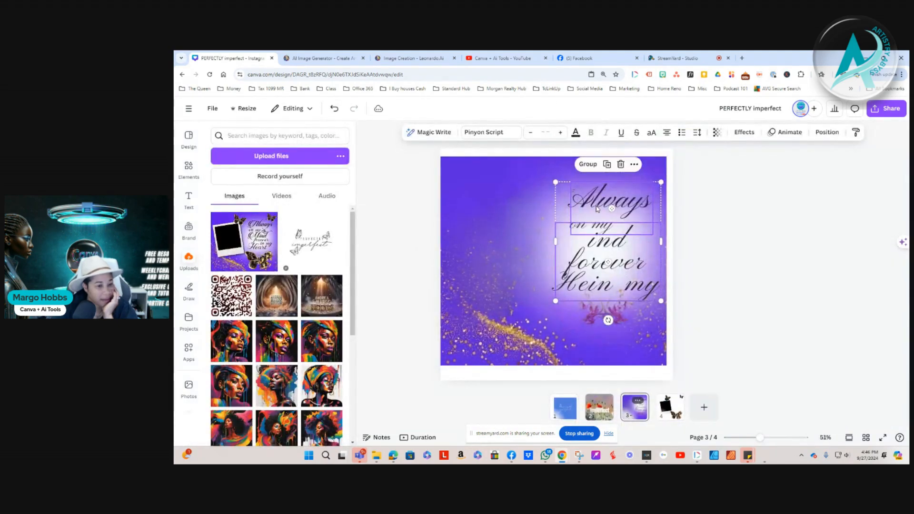
{"action": "left_click_drag", "start_coordinate": [597, 208], "coordinate": [669, 408]}
{"action": "left_click", "coordinate": [669, 411]}
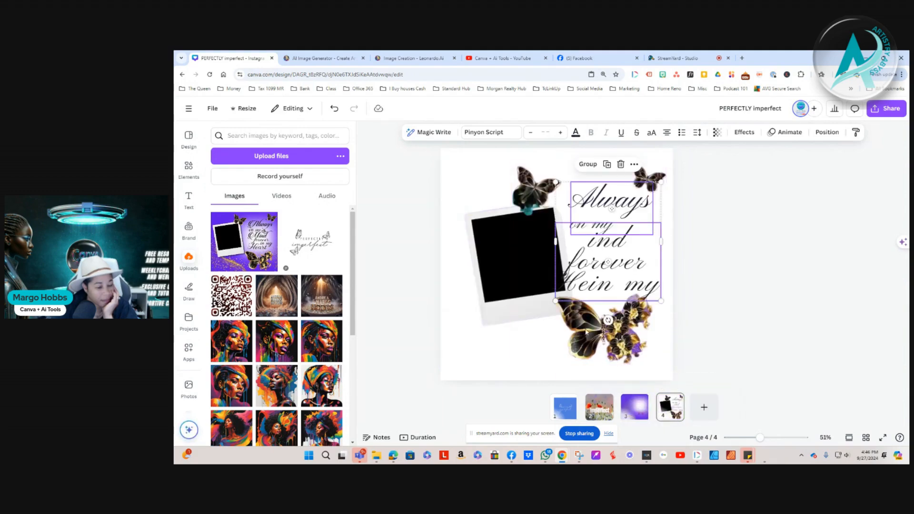
Go back to page 3 and review all the design's pages in grid view
{"action": "left_click", "coordinate": [638, 409]}
{"action": "left_click", "coordinate": [527, 274]}
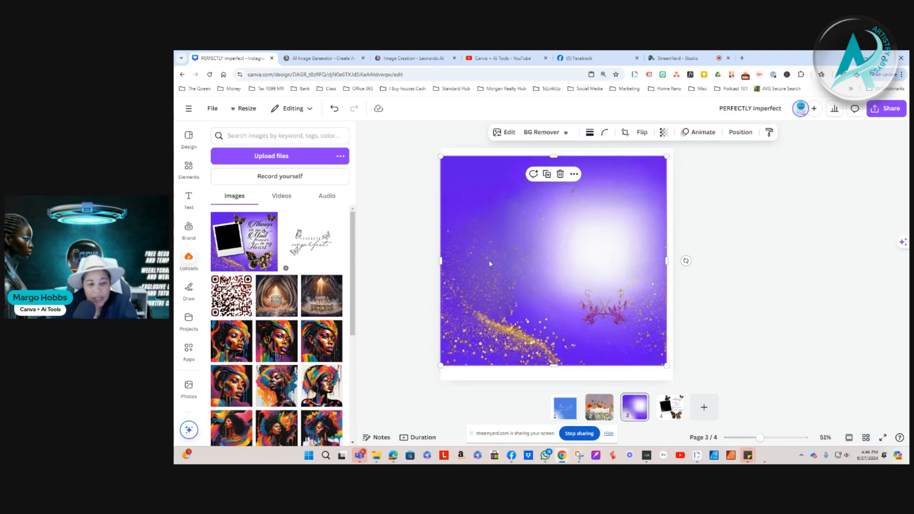
{"action": "left_click", "coordinate": [850, 438]}
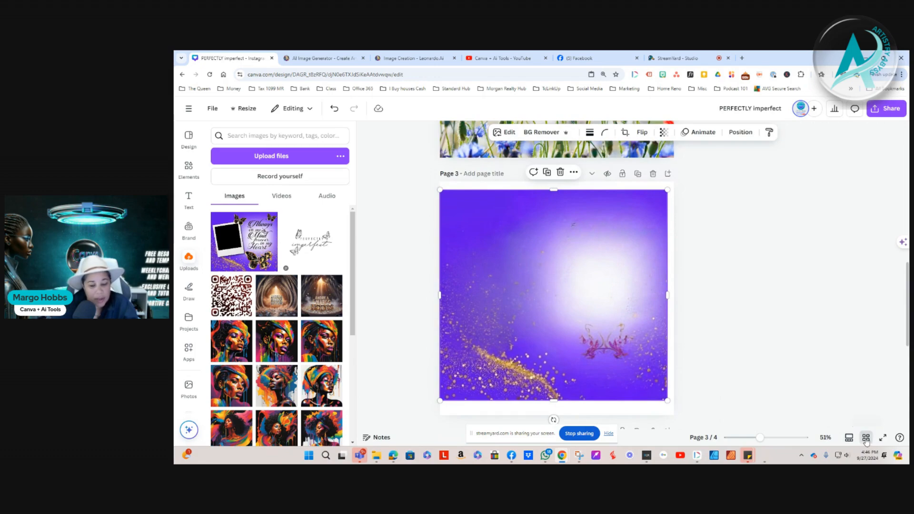
{"action": "left_click", "coordinate": [867, 438]}
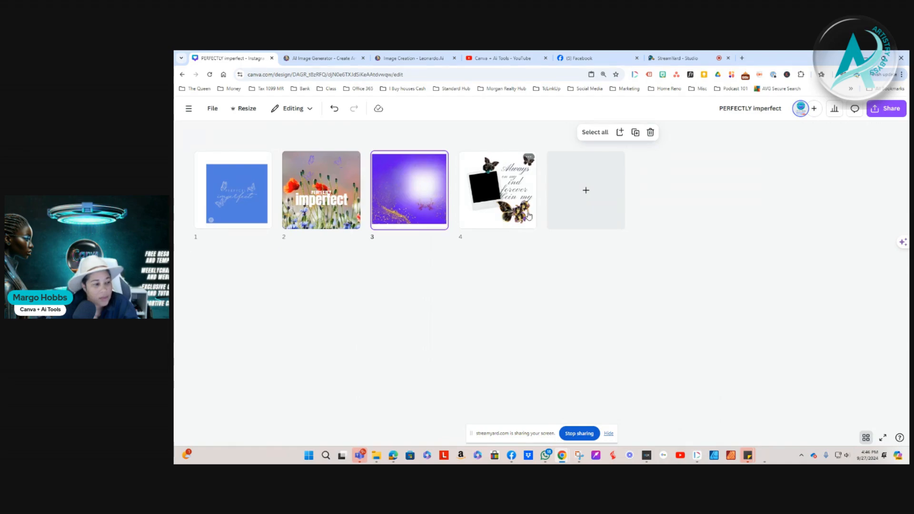
{"action": "left_click", "coordinate": [866, 437]}
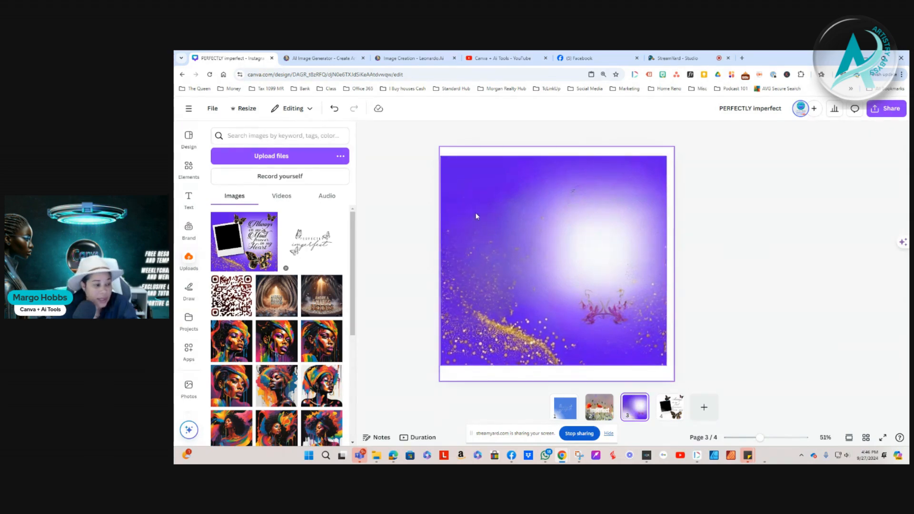
Shift the purple image slightly right on page 3, then try removing its background and undo the removal
{"action": "left_click", "coordinate": [506, 264]}
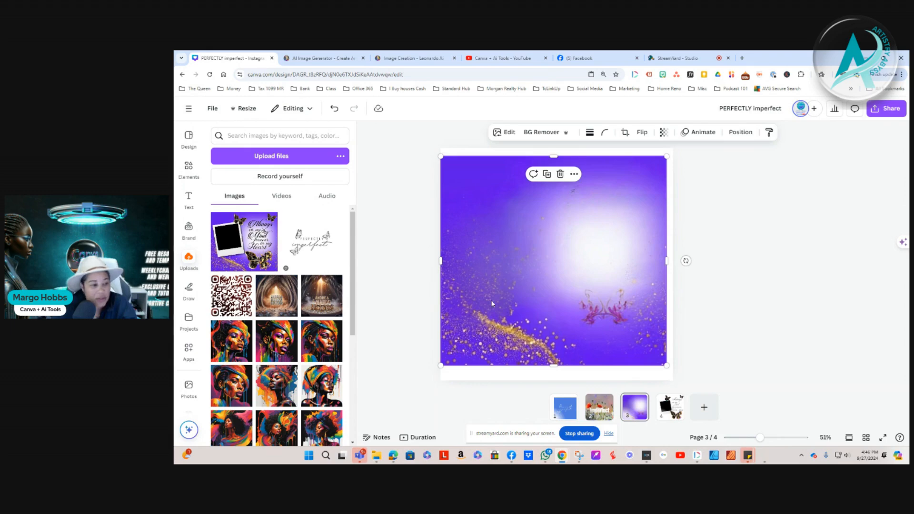
{"action": "mouse_move", "coordinate": [492, 303]}
{"action": "left_mouse_down"}
{"action": "mouse_move", "coordinate": [494, 293]}
{"action": "mouse_move", "coordinate": [495, 303]}
{"action": "left_mouse_up"}
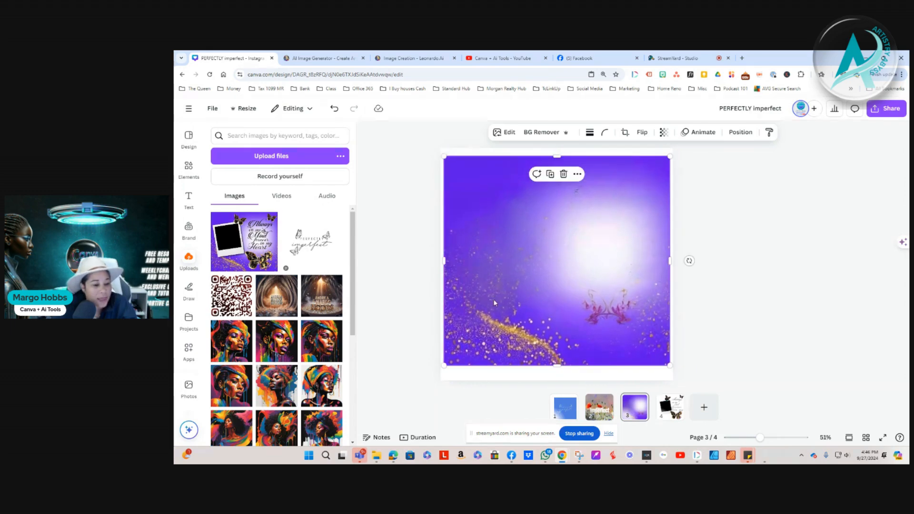
{"action": "left_click", "coordinate": [542, 132]}
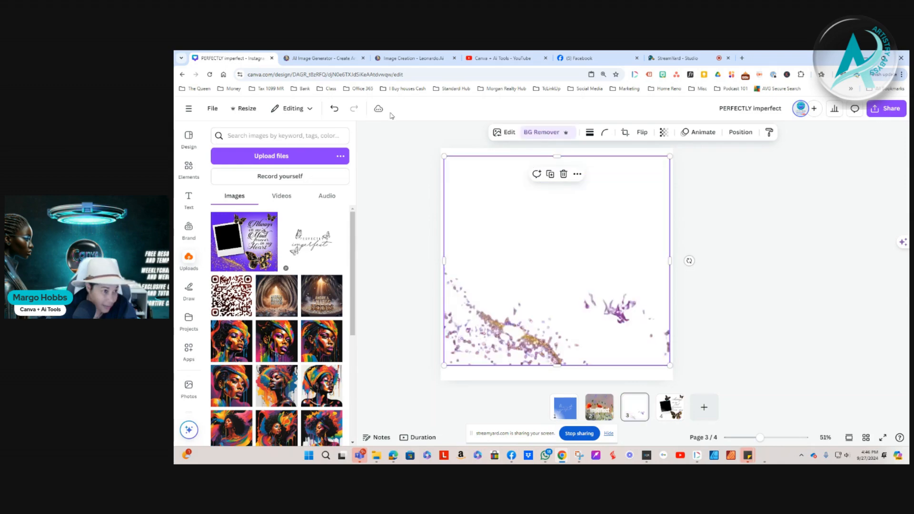
{"action": "left_click", "coordinate": [334, 109]}
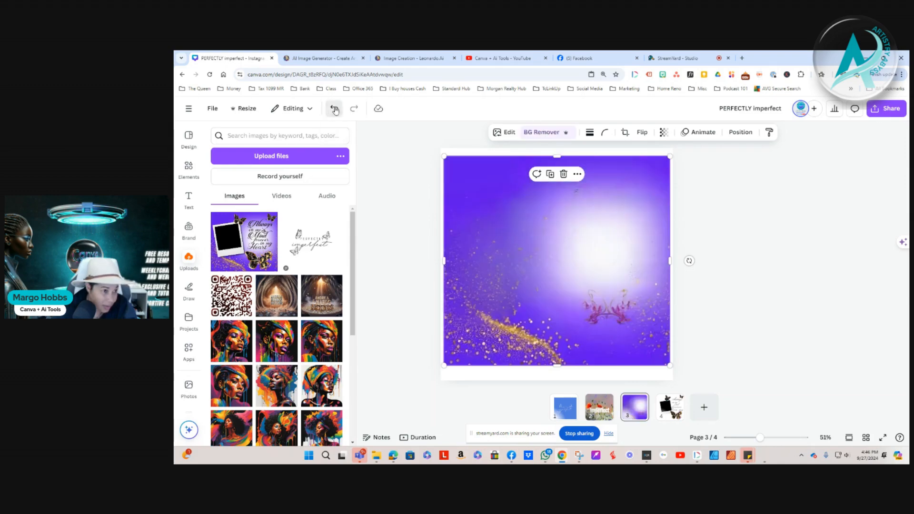
Apply the Cherry duotone effect to the purple background image on page 3
{"action": "left_click", "coordinate": [504, 133]}
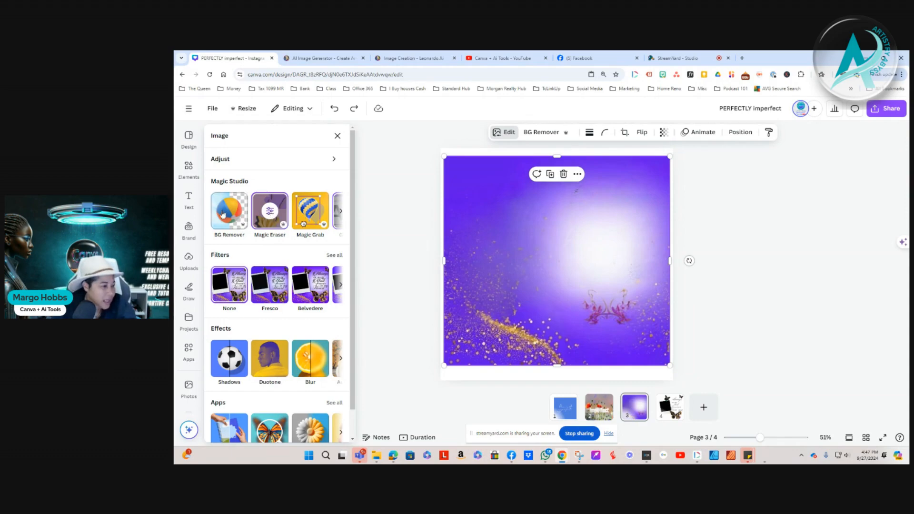
{"action": "left_click", "coordinate": [271, 357]}
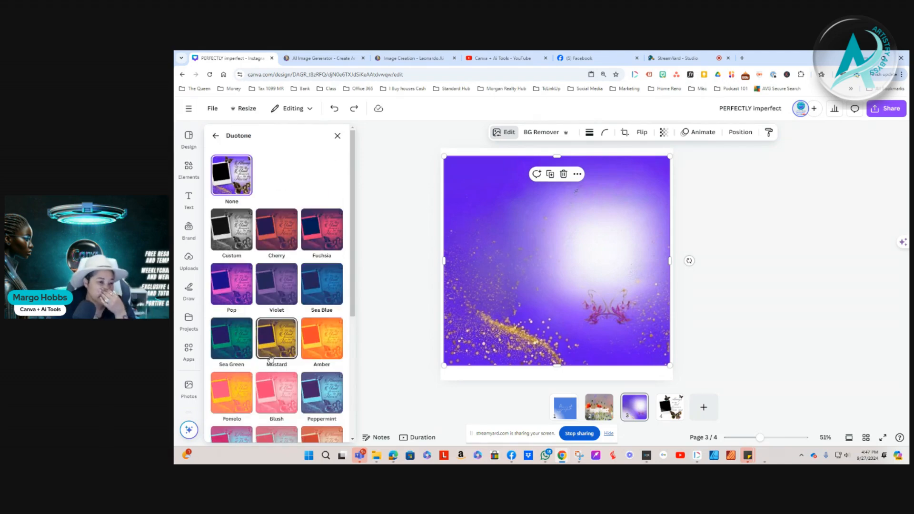
{"action": "scroll", "coordinate": [309, 381], "scroll_direction": "down", "scroll_amount": 4}
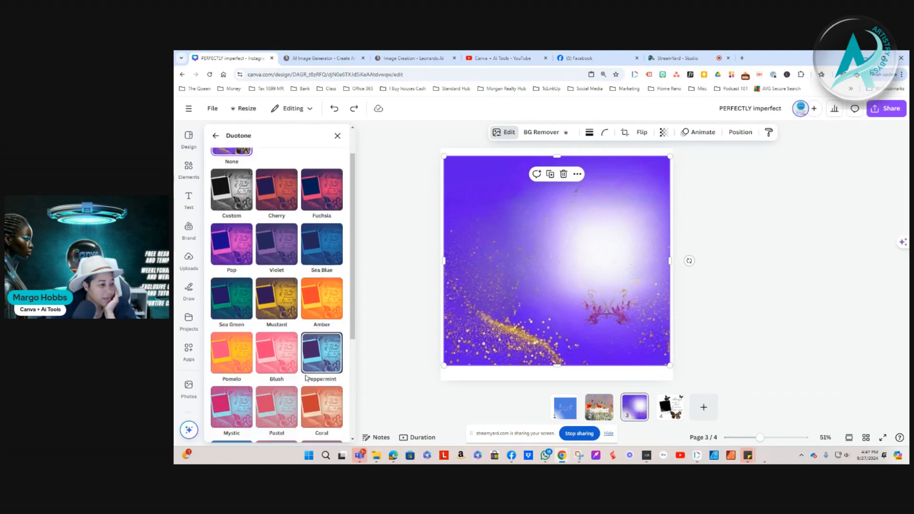
{"action": "scroll", "coordinate": [308, 381], "scroll_direction": "up", "scroll_amount": 4}
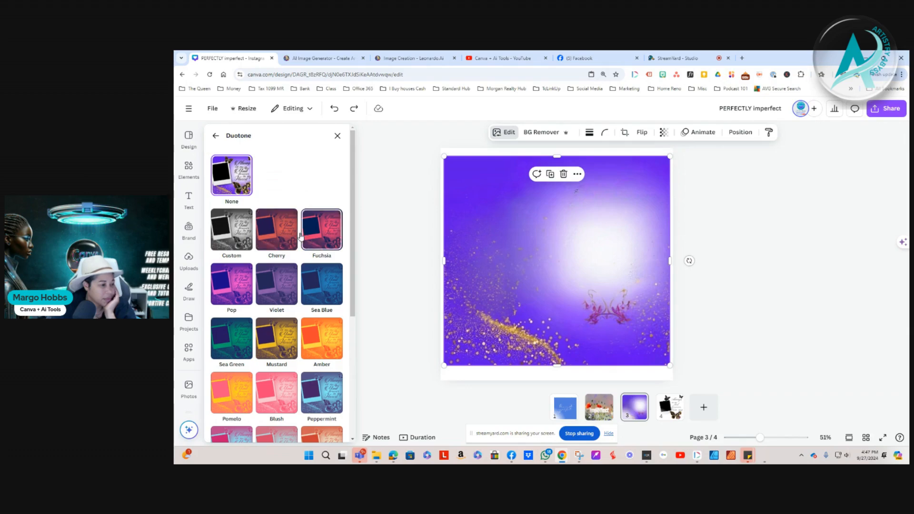
{"action": "left_click", "coordinate": [280, 233]}
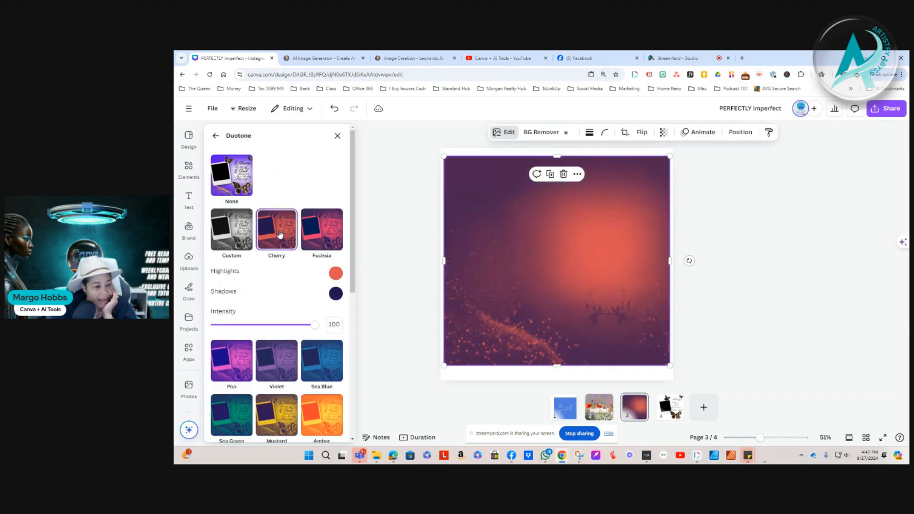
Set the duotone's shadows colour to pale lavender #F4F2FA and nudge the image slightly up and left
{"action": "left_click", "coordinate": [335, 294]}
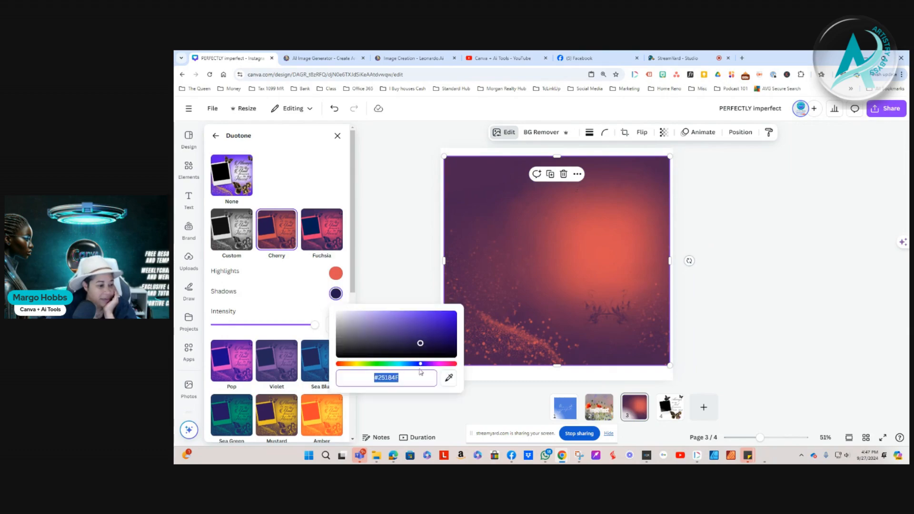
{"action": "left_click", "coordinate": [448, 321]}
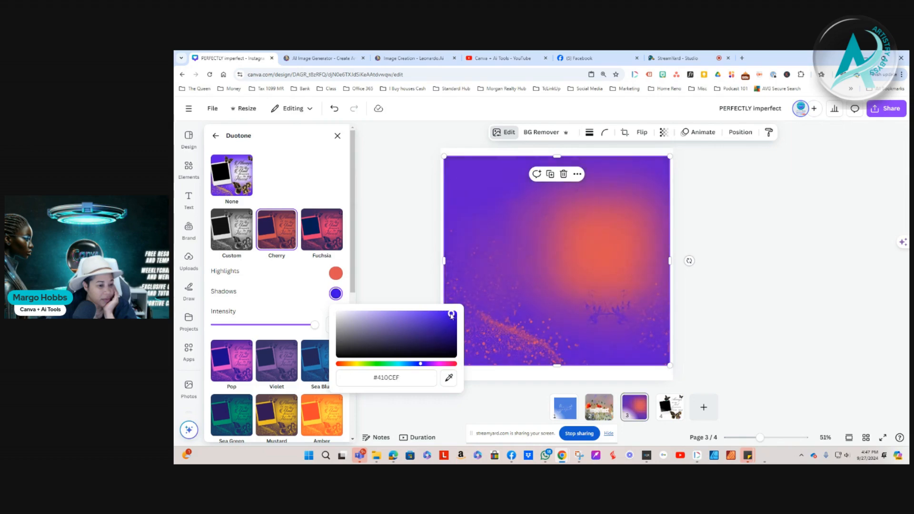
{"action": "mouse_move", "coordinate": [451, 315]}
{"action": "left_mouse_down"}
{"action": "mouse_move", "coordinate": [355, 315]}
{"action": "mouse_move", "coordinate": [337, 327]}
{"action": "mouse_move", "coordinate": [343, 335]}
{"action": "mouse_move", "coordinate": [340, 312]}
{"action": "mouse_move", "coordinate": [430, 318]}
{"action": "mouse_move", "coordinate": [443, 357]}
{"action": "mouse_move", "coordinate": [348, 357]}
{"action": "mouse_move", "coordinate": [341, 315]}
{"action": "left_mouse_up"}
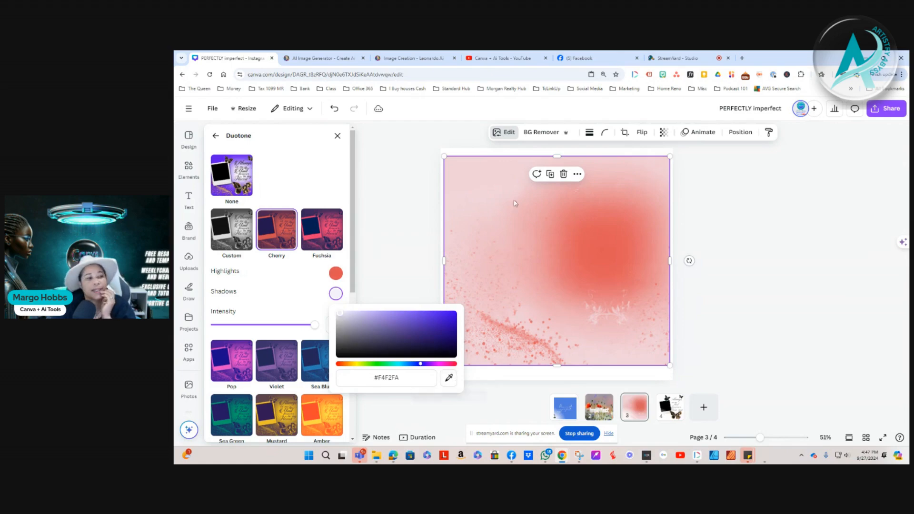
{"action": "left_click_drag", "start_coordinate": [536, 269], "coordinate": [533, 266]}
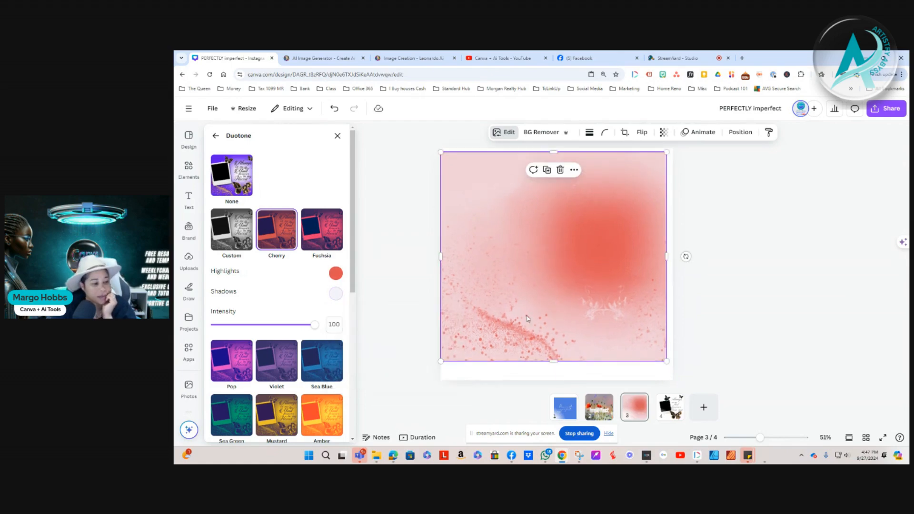
Change the duotone's shadows colour to muted purple #5D517F and close the editing options
{"action": "left_click", "coordinate": [335, 296]}
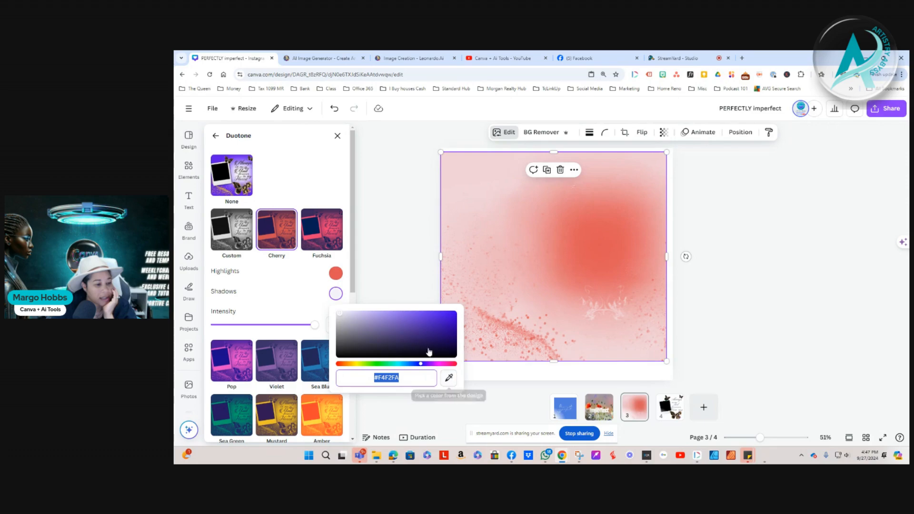
{"action": "mouse_move", "coordinate": [340, 317]}
{"action": "left_mouse_down"}
{"action": "mouse_move", "coordinate": [431, 327]}
{"action": "mouse_move", "coordinate": [345, 324]}
{"action": "mouse_move", "coordinate": [382, 332]}
{"action": "mouse_move", "coordinate": [359, 341]}
{"action": "mouse_move", "coordinate": [413, 338]}
{"action": "mouse_move", "coordinate": [360, 341]}
{"action": "mouse_move", "coordinate": [391, 341]}
{"action": "mouse_move", "coordinate": [382, 337]}
{"action": "left_mouse_up"}
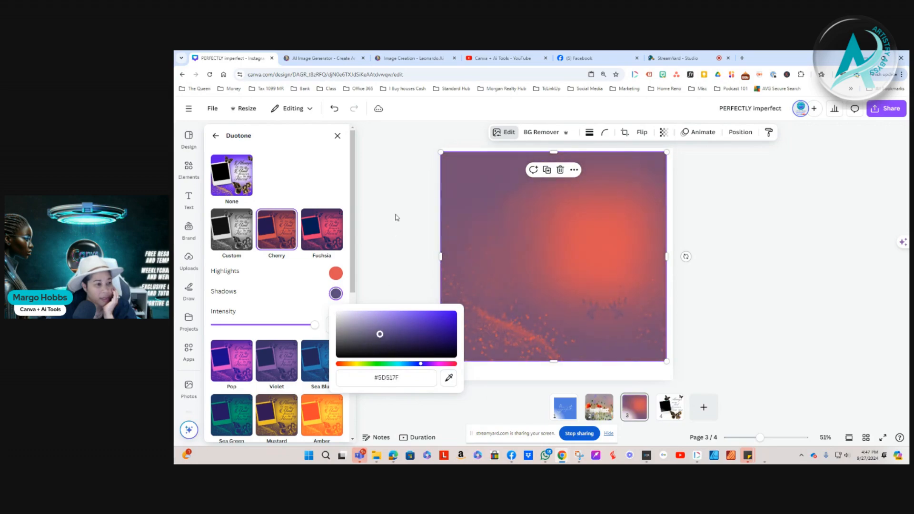
{"action": "left_click", "coordinate": [189, 259]}
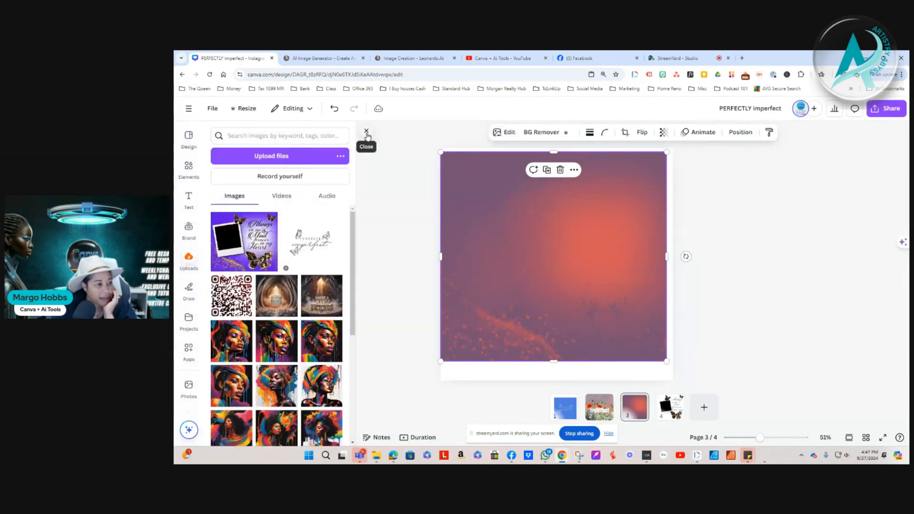
{"action": "left_click", "coordinate": [367, 132]}
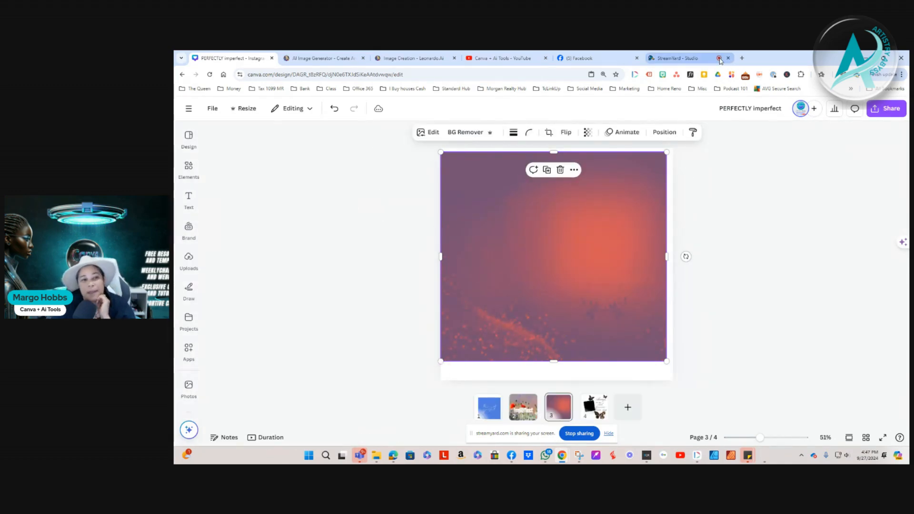
Check the StreamYard studio and the Facebook post with the original purple graphic, finishing back in the Canva design
{"action": "left_click", "coordinate": [678, 58]}
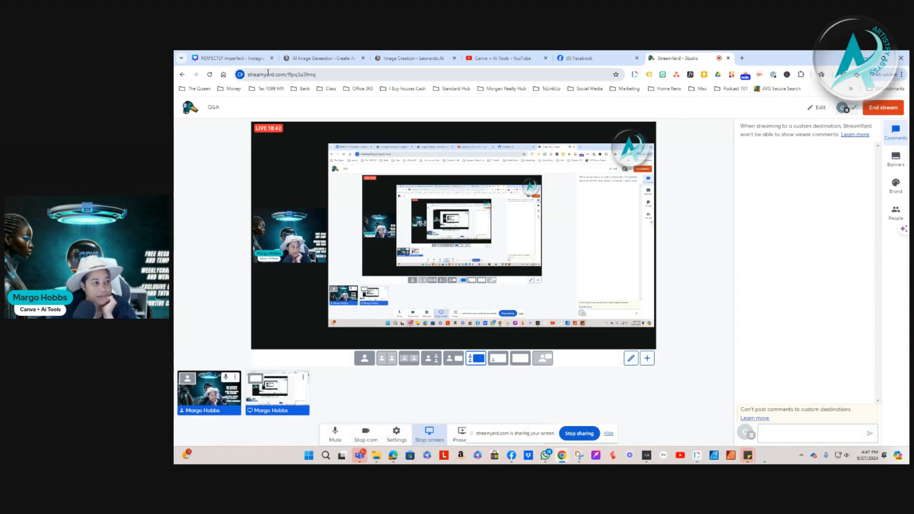
{"action": "left_click", "coordinate": [597, 61]}
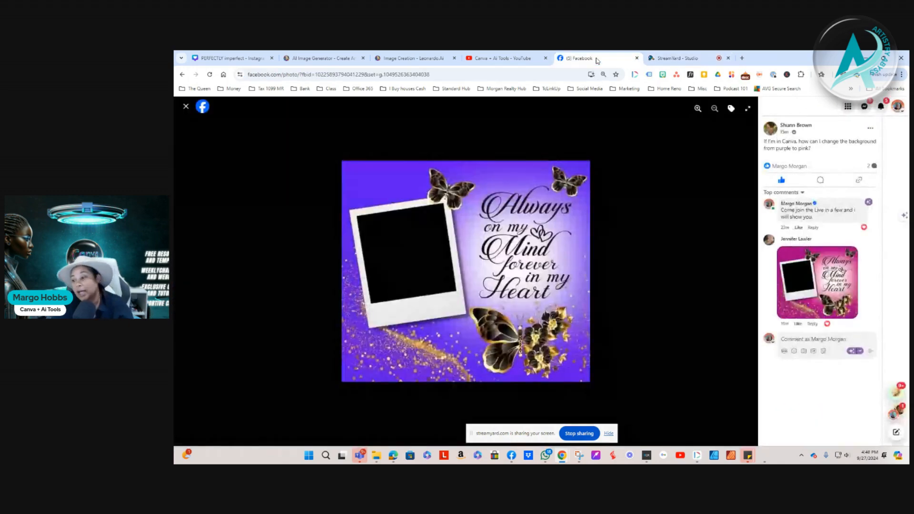
{"action": "left_click", "coordinate": [684, 59]}
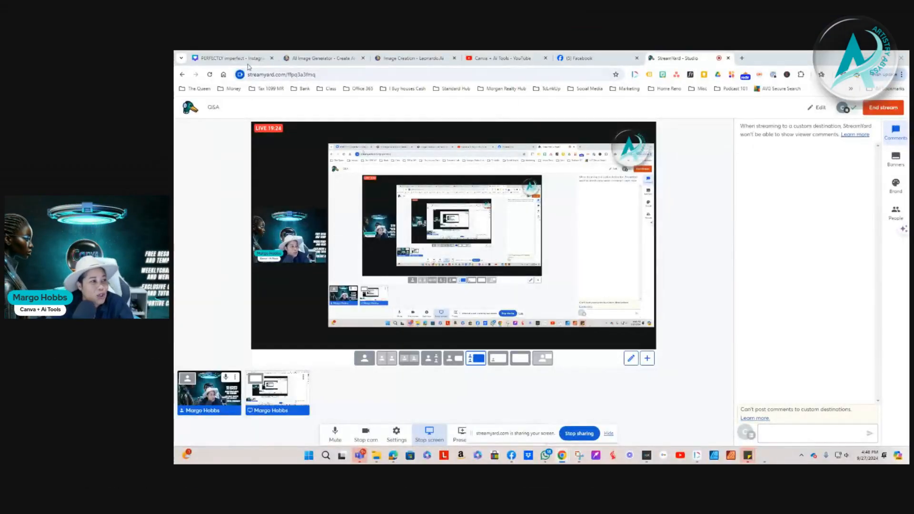
{"action": "left_click", "coordinate": [240, 59]}
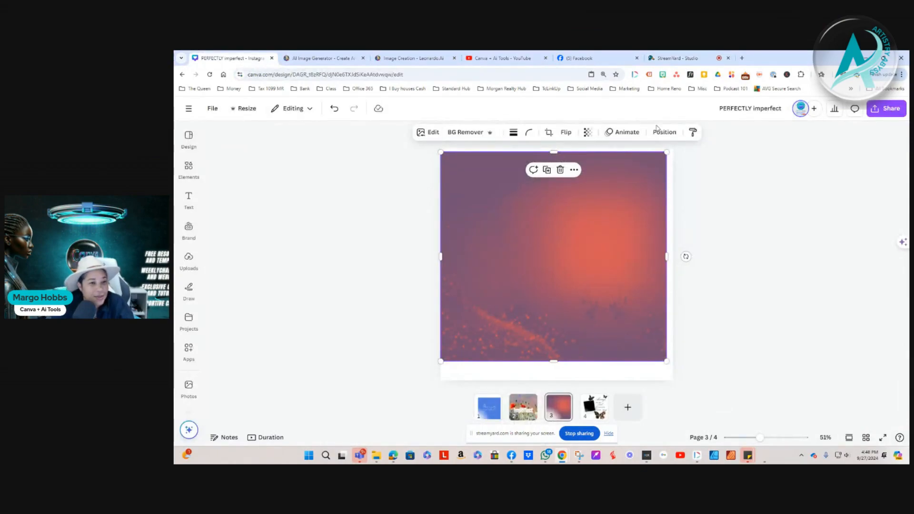
Delete the duotone background image from page 3 and clear the previous wild flowers element search
{"action": "left_click", "coordinate": [560, 170]}
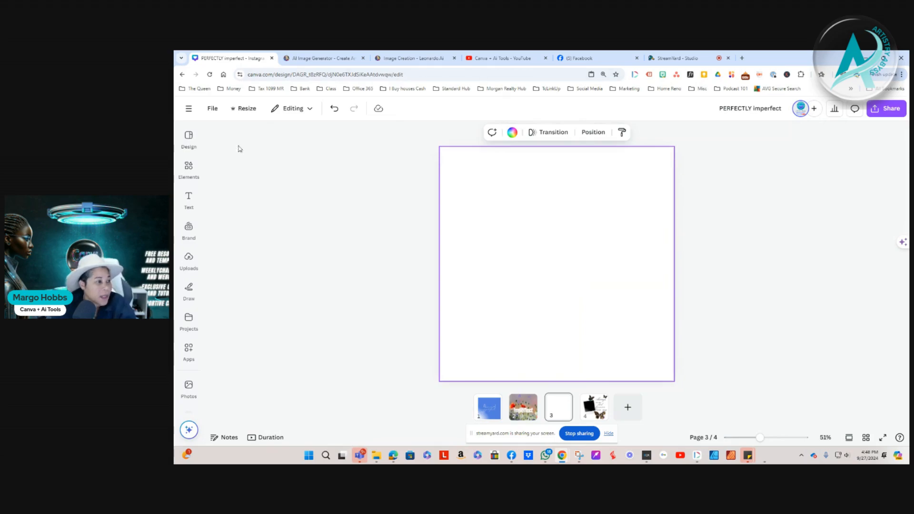
{"action": "left_click", "coordinate": [188, 134]}
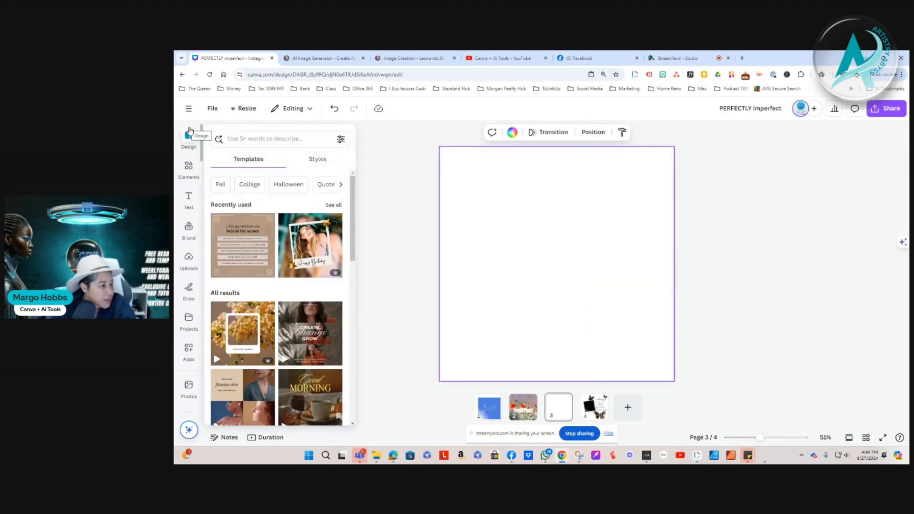
{"action": "left_click", "coordinate": [186, 170]}
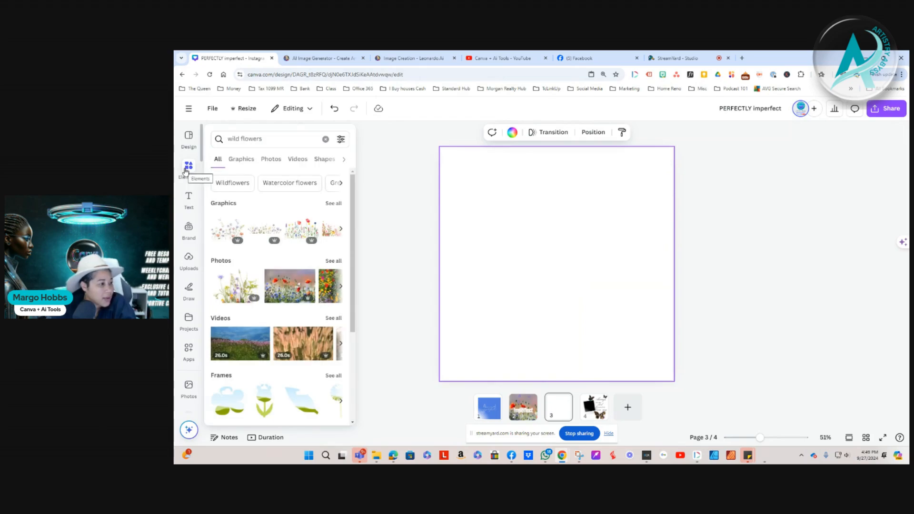
{"action": "left_click", "coordinate": [325, 135]}
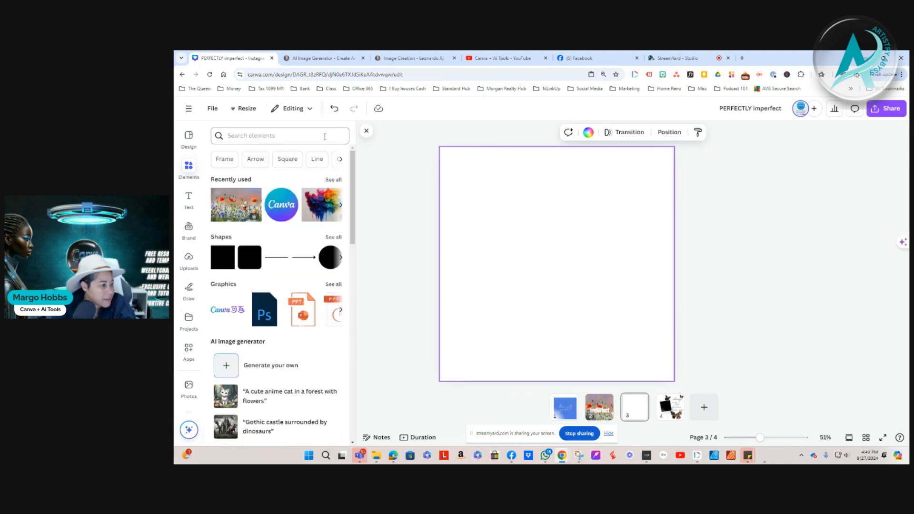
Add the recently used round Canva logo to page 3 and move it to the upper part of the page
{"action": "left_click", "coordinate": [279, 214]}
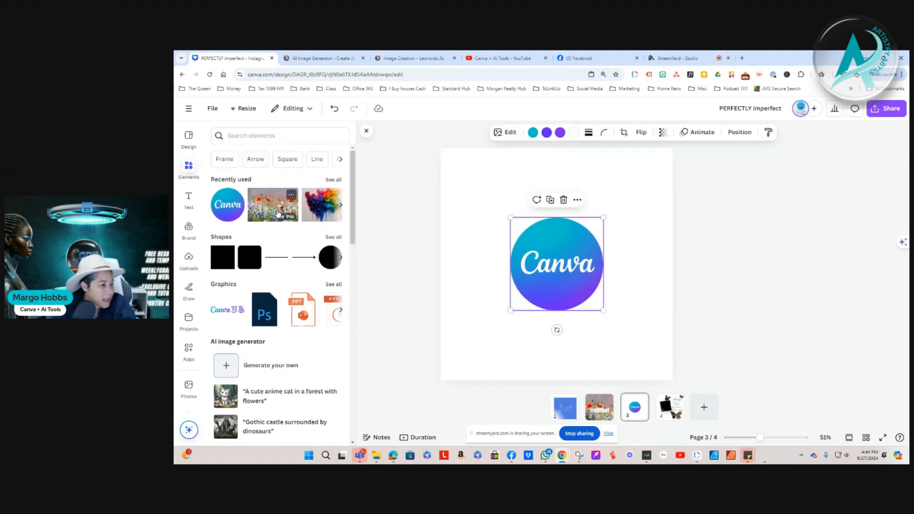
{"action": "left_click", "coordinate": [664, 265]}
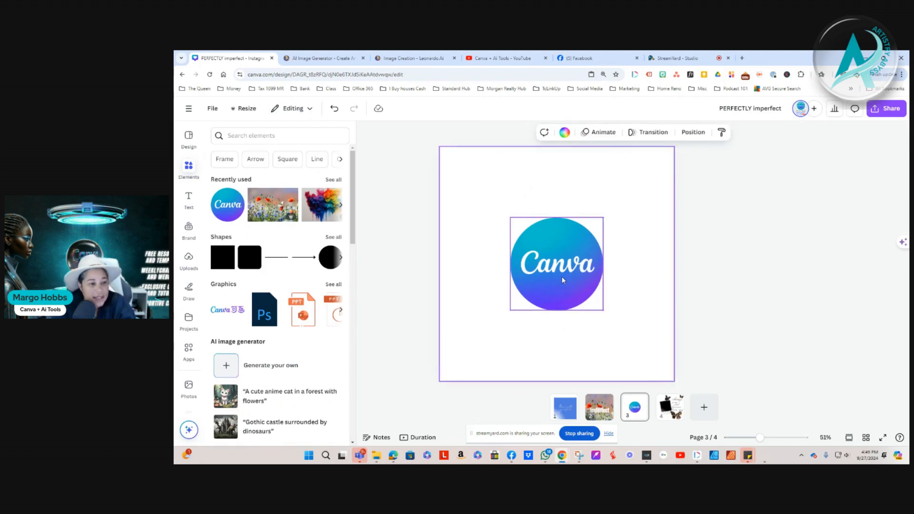
{"action": "left_click_drag", "start_coordinate": [562, 276], "coordinate": [550, 222]}
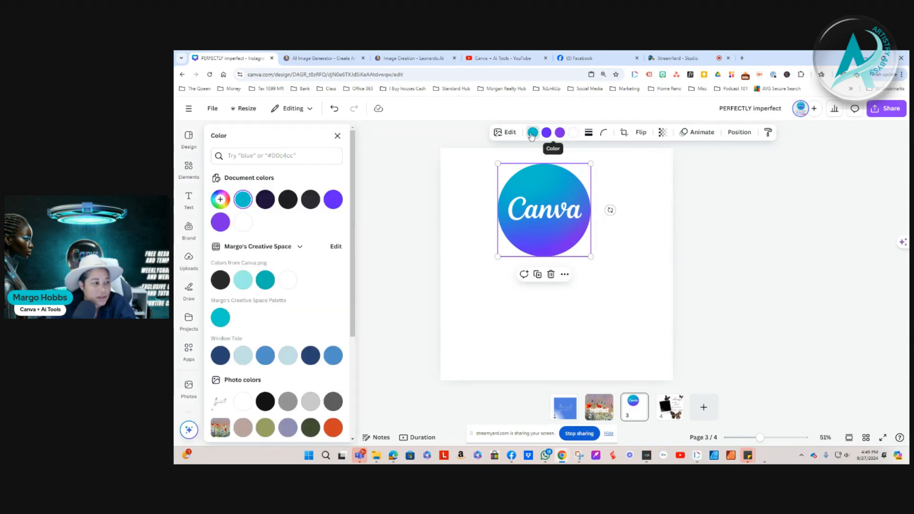
Inspect the Canva logo's editable purple and white colours
{"action": "left_click", "coordinate": [548, 135]}
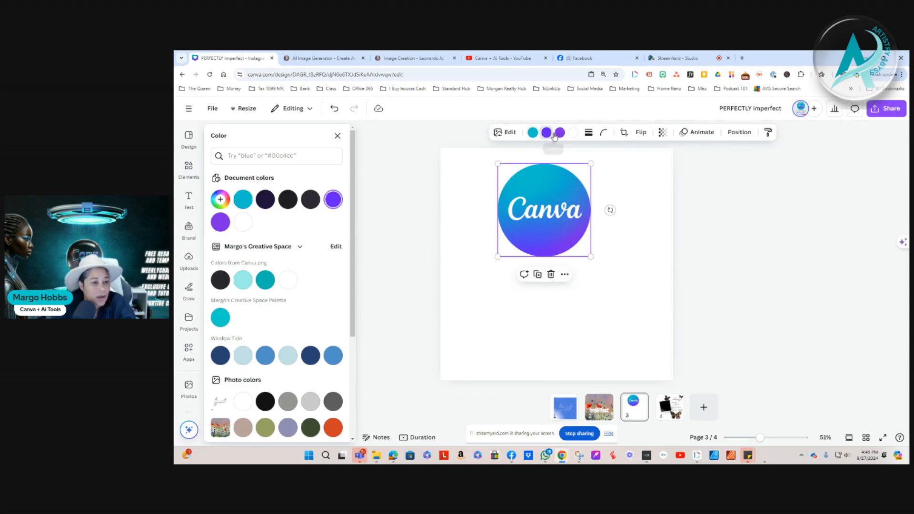
{"action": "left_click", "coordinate": [560, 133]}
{"action": "left_click", "coordinate": [573, 133]}
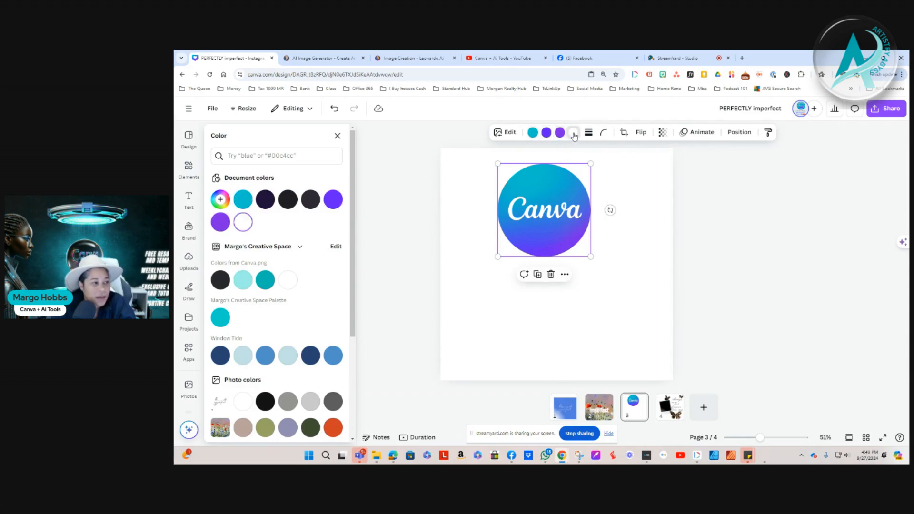
Search the elements for flowers, add the three-flower graphic and place it directly beneath the Canva logo
{"action": "left_click", "coordinate": [189, 167]}
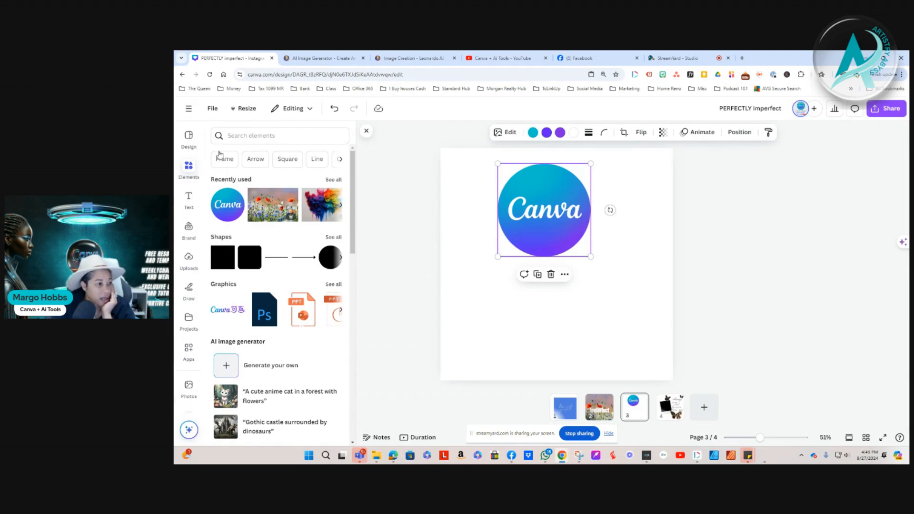
{"action": "left_click", "coordinate": [279, 137]}
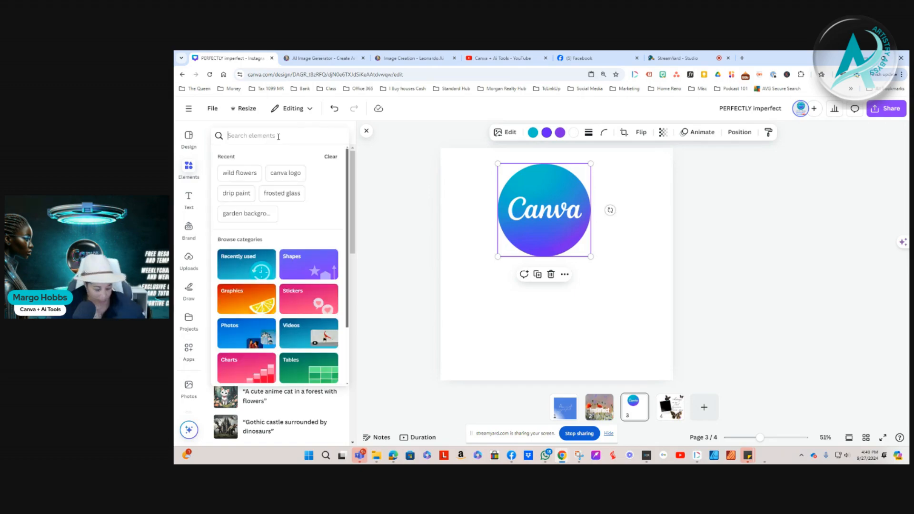
{"action": "type", "text": "flow"}
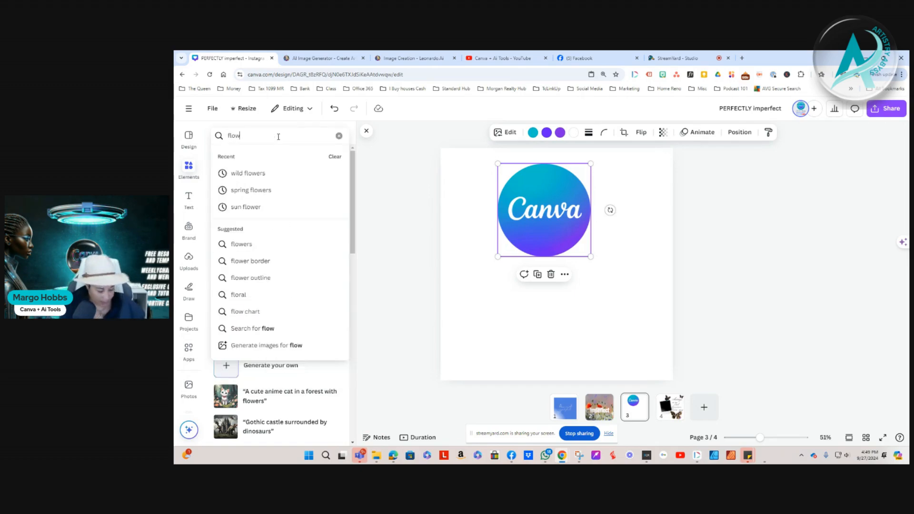
{"action": "type", "text": "ers"}
{"action": "key", "text": "Return"}
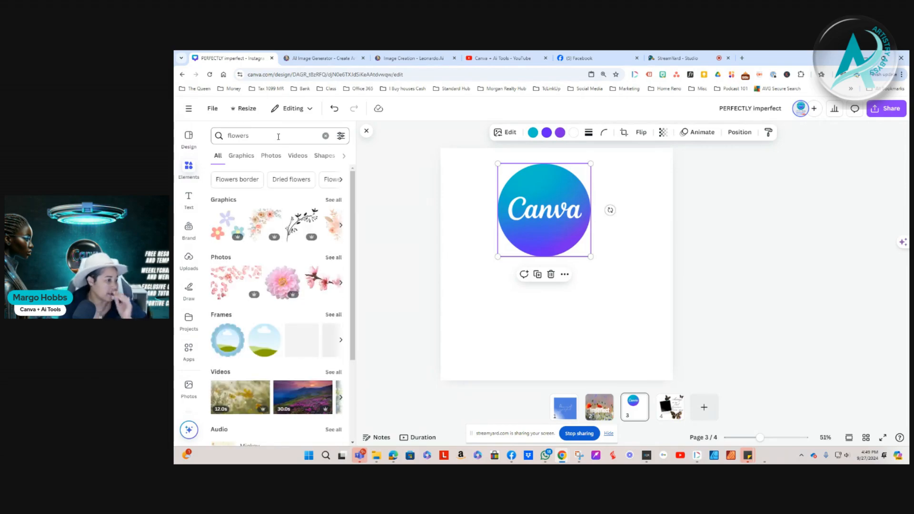
{"action": "left_click", "coordinate": [223, 221]}
{"action": "left_click_drag", "start_coordinate": [533, 270], "coordinate": [522, 324]}
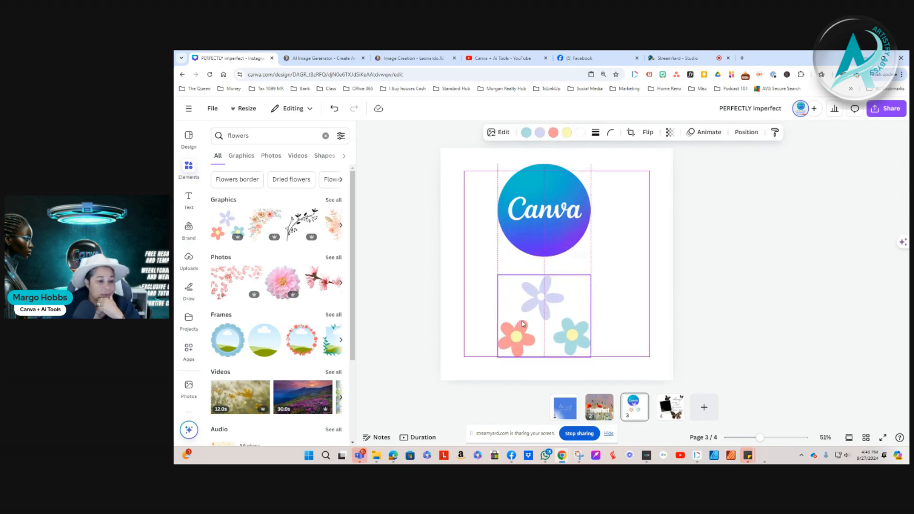
Recolour the light blue flower in the graphic, trying the dark navy document colour before settling on bright violet
{"action": "left_click", "coordinate": [526, 132]}
{"action": "left_click", "coordinate": [265, 199]}
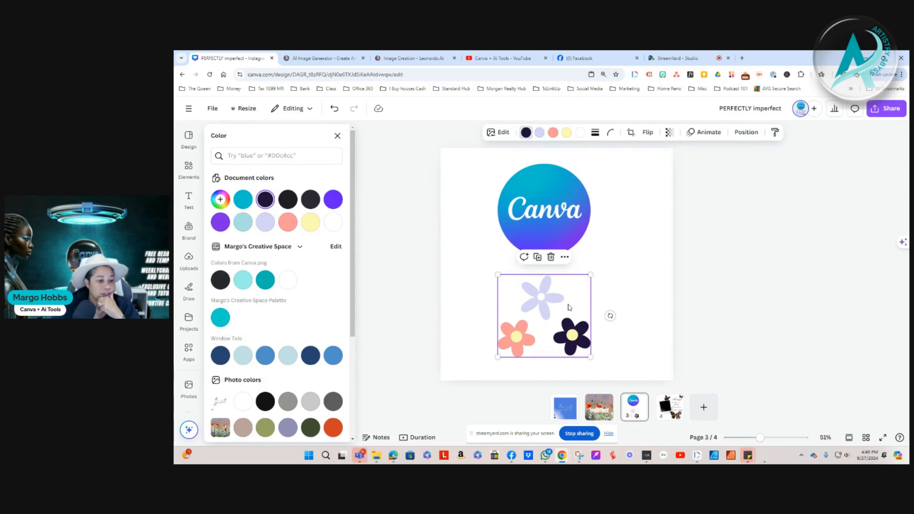
{"action": "left_click", "coordinate": [333, 200]}
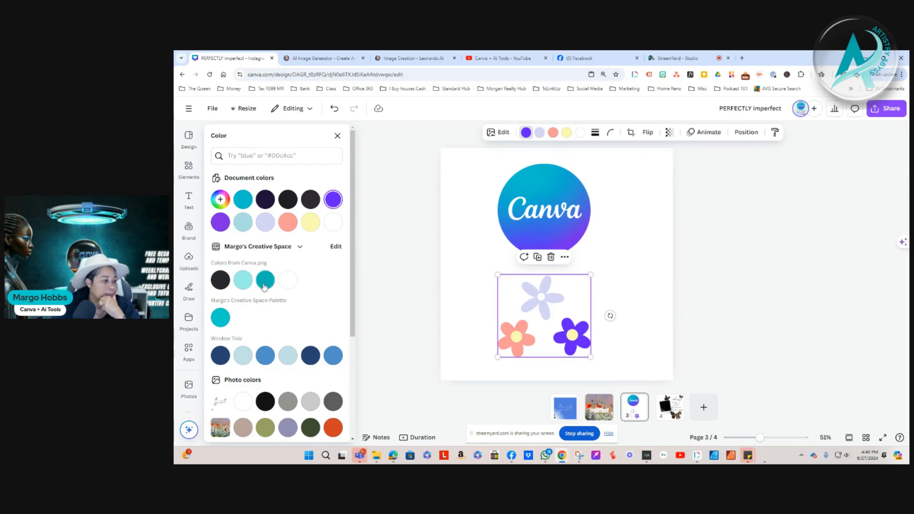
Search the elements for flowers and add the pink petals photo to page 3 over the Canva logo
{"action": "left_click", "coordinate": [189, 169]}
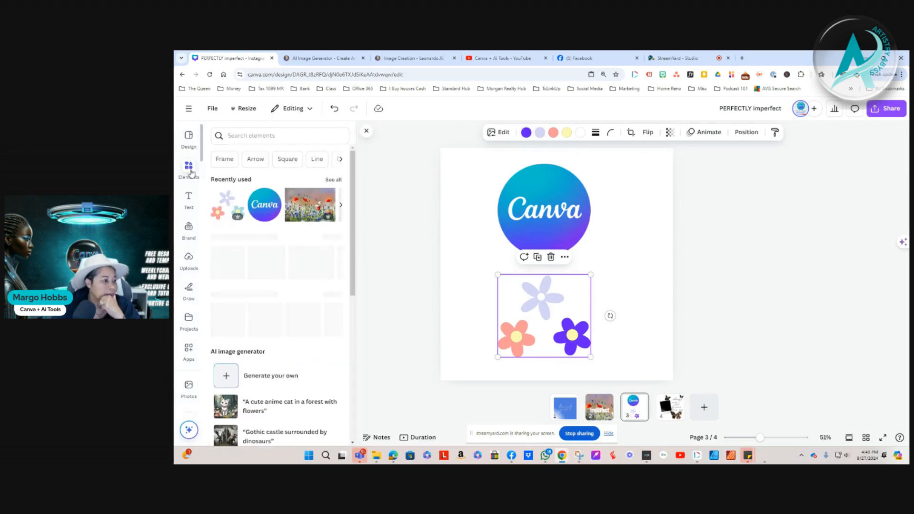
{"action": "left_click", "coordinate": [284, 136]}
{"action": "left_click", "coordinate": [233, 174]}
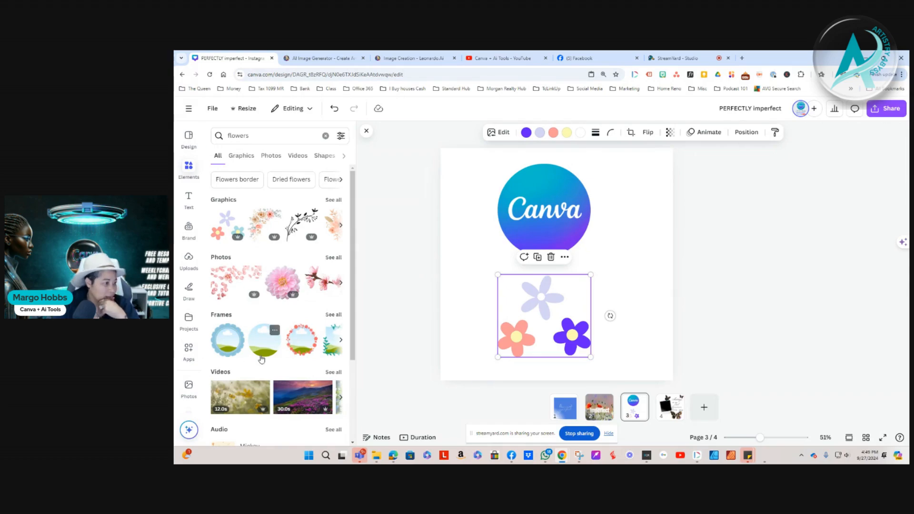
{"action": "left_click", "coordinate": [222, 278]}
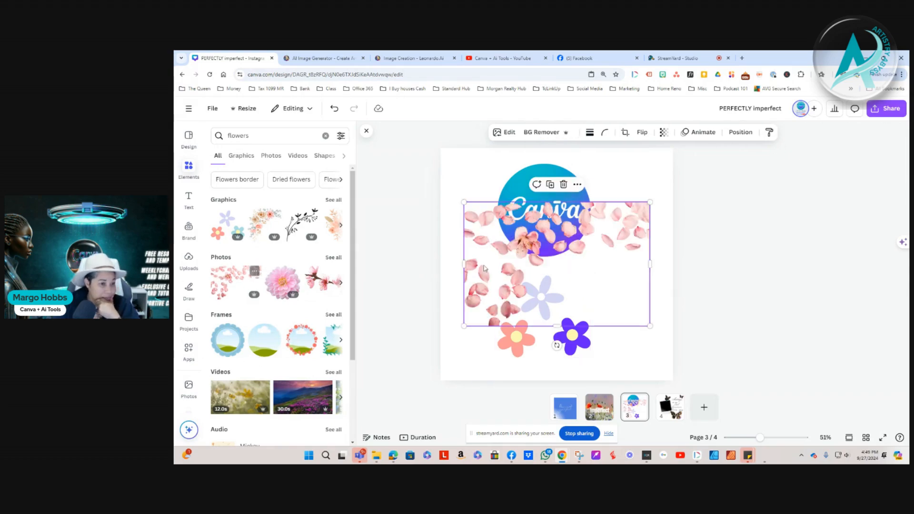
{"action": "left_click_drag", "start_coordinate": [485, 268], "coordinate": [591, 273]}
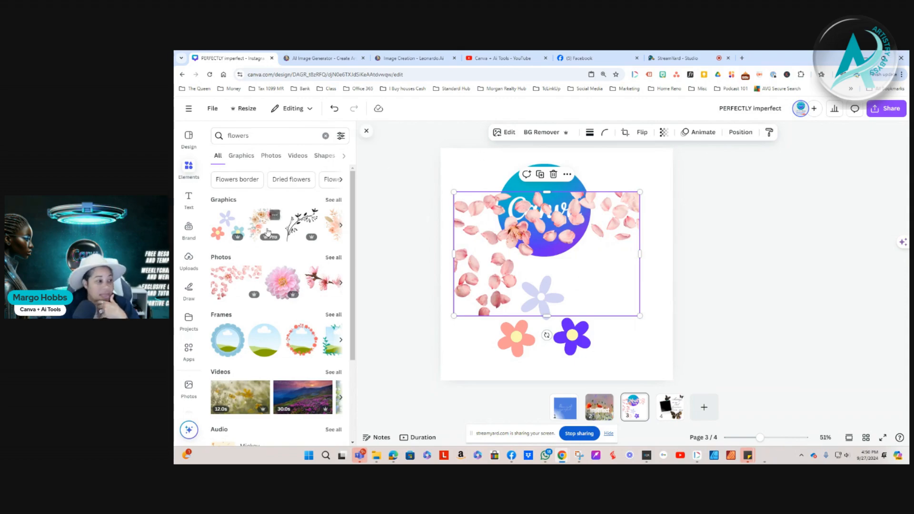
Shrink the pink petals photo to roughly half its size and place it in the page's lower-left corner
{"action": "mouse_move", "coordinate": [518, 250]}
{"action": "left_mouse_down"}
{"action": "mouse_move", "coordinate": [570, 252]}
{"action": "mouse_move", "coordinate": [522, 253]}
{"action": "left_mouse_up"}
{"action": "left_click_drag", "start_coordinate": [644, 194], "coordinate": [555, 253]}
{"action": "left_click_drag", "start_coordinate": [480, 288], "coordinate": [491, 303]}
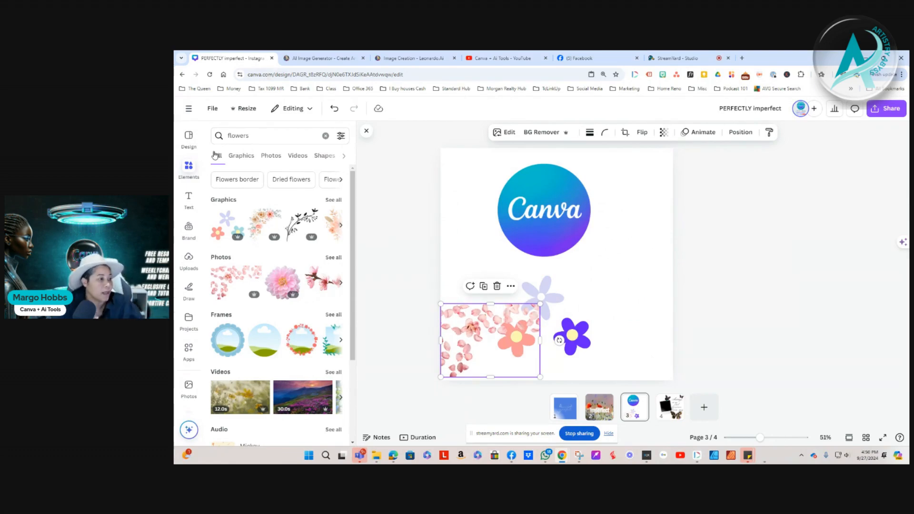
Add the blue watercolour flower from the flower graphics and centre it horizontally over the page's other elements
{"action": "left_click", "coordinate": [188, 167]}
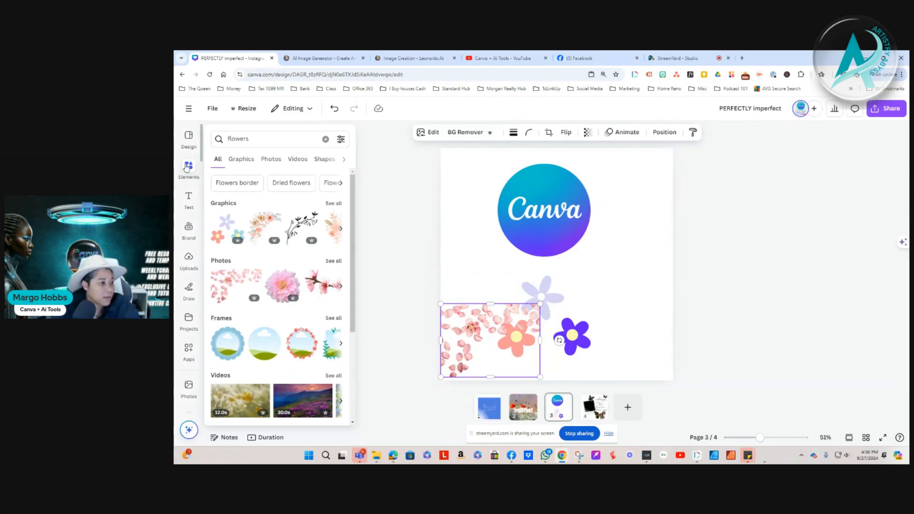
{"action": "left_click", "coordinate": [333, 204]}
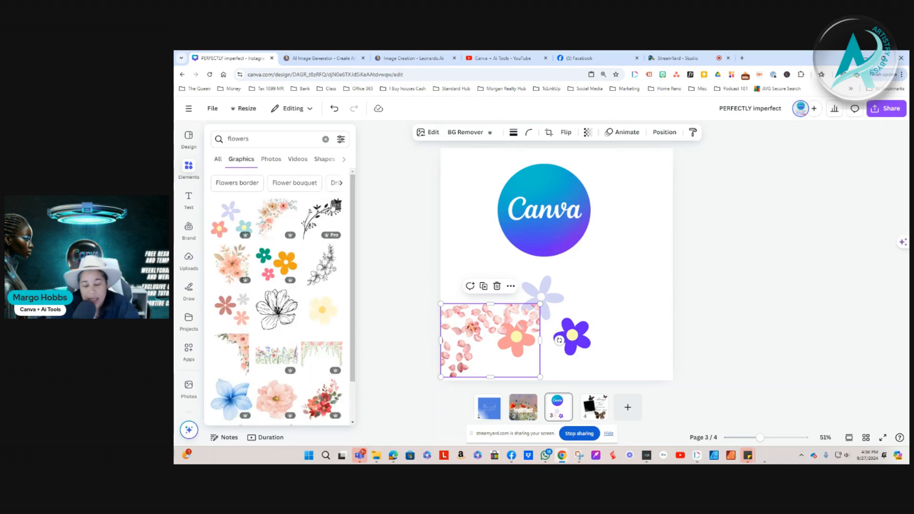
{"action": "scroll", "coordinate": [324, 333], "scroll_direction": "down", "scroll_amount": 5}
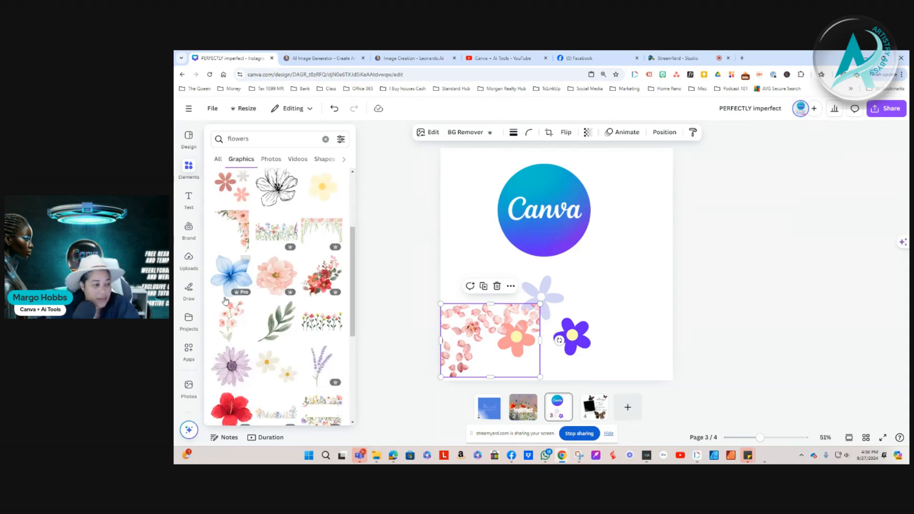
{"action": "left_click", "coordinate": [232, 278]}
{"action": "left_click", "coordinate": [358, 277]}
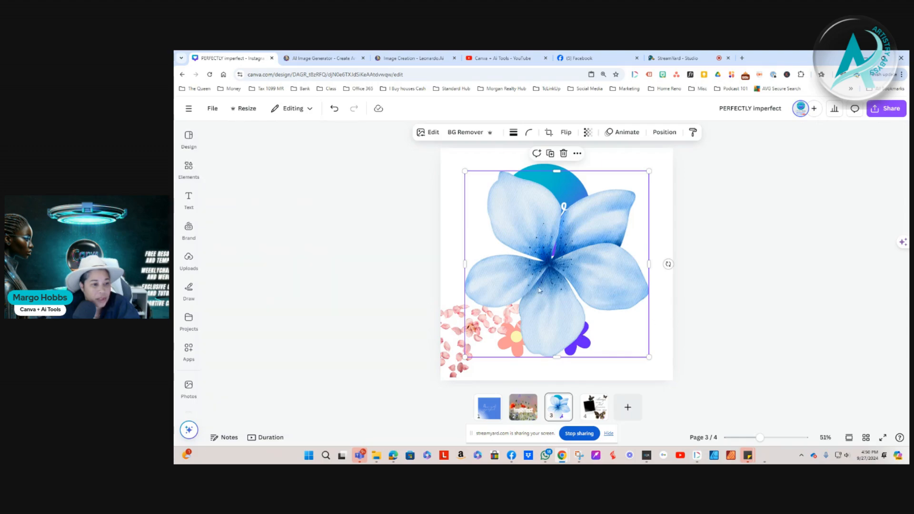
{"action": "left_click_drag", "start_coordinate": [528, 273], "coordinate": [513, 289]}
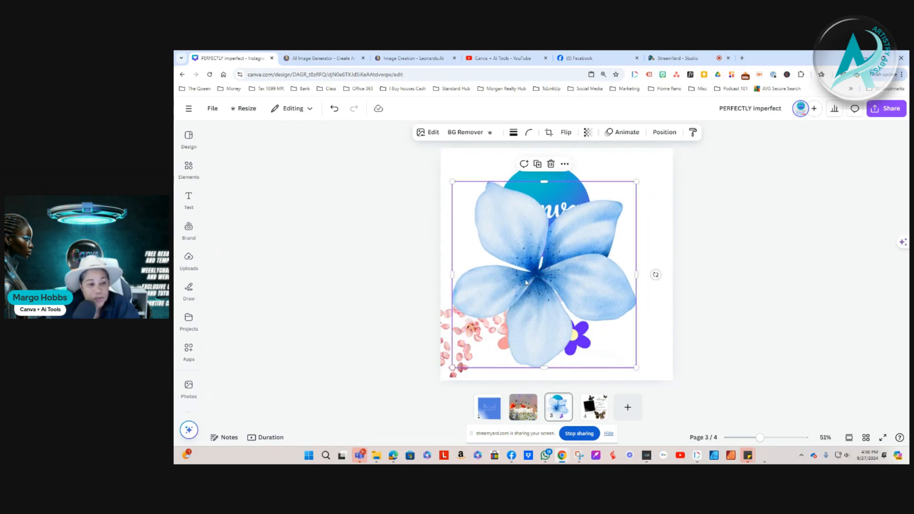
Examine the full range of image filters offered for the blue flower, from Natural through Color Pop
{"action": "left_click", "coordinate": [430, 133]}
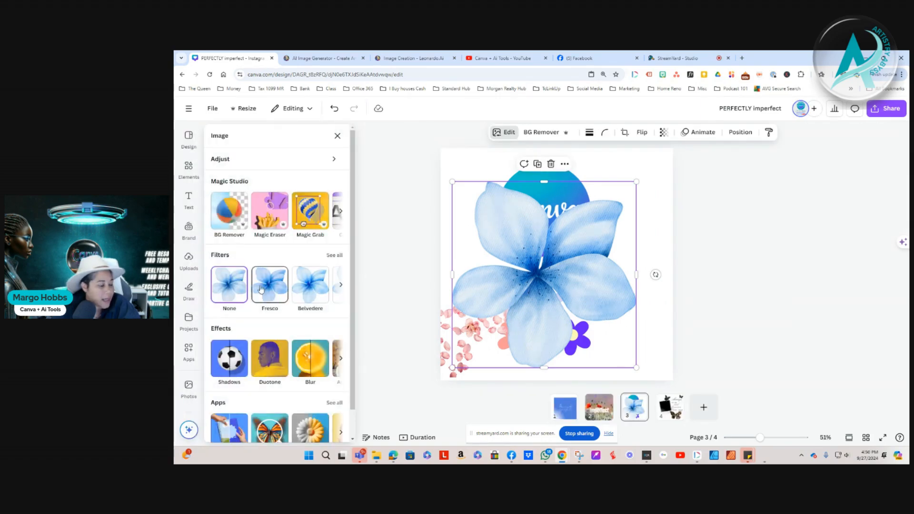
{"action": "left_click", "coordinate": [334, 256]}
{"action": "scroll", "coordinate": [286, 381], "scroll_direction": "down", "scroll_amount": 8}
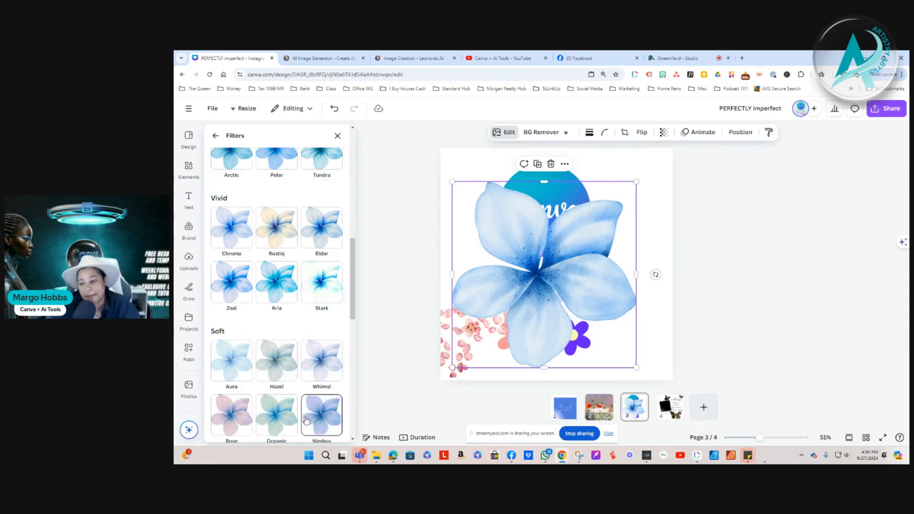
{"action": "scroll", "coordinate": [271, 376], "scroll_direction": "down", "scroll_amount": 5}
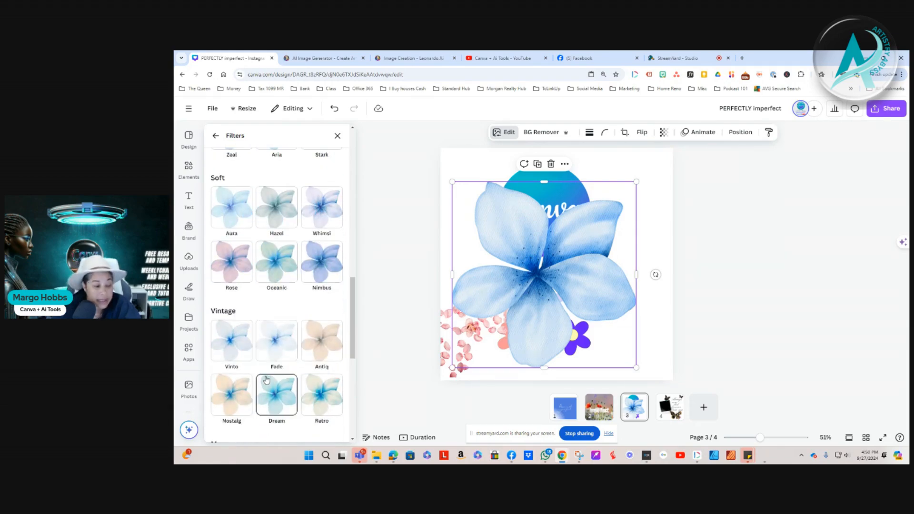
{"action": "scroll", "coordinate": [269, 381], "scroll_direction": "down", "scroll_amount": 3}
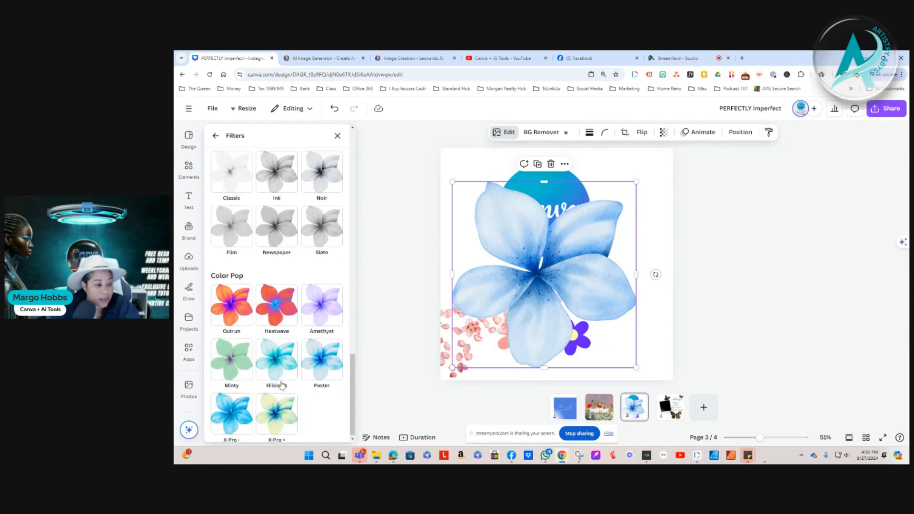
{"action": "scroll", "coordinate": [281, 385], "scroll_direction": "up", "scroll_amount": 8}
{"action": "scroll", "coordinate": [281, 386], "scroll_direction": "up", "scroll_amount": 5}
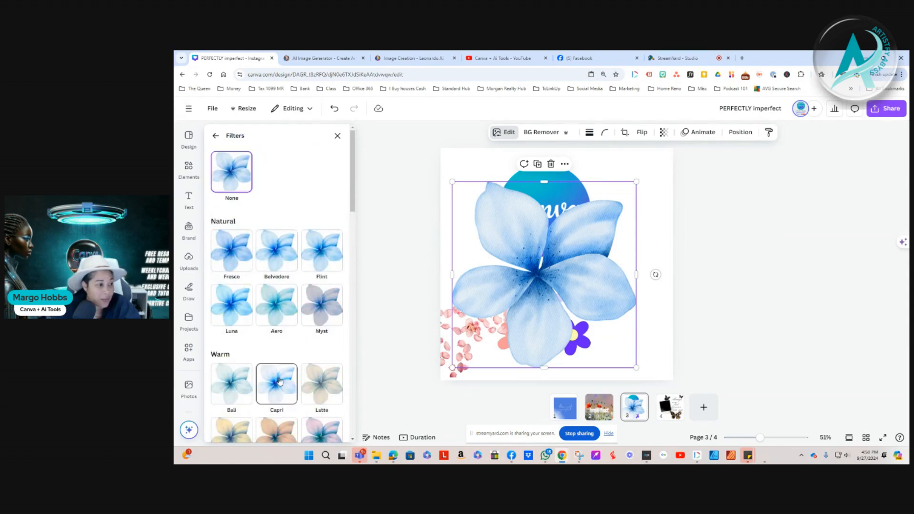
{"action": "left_click", "coordinate": [216, 137]}
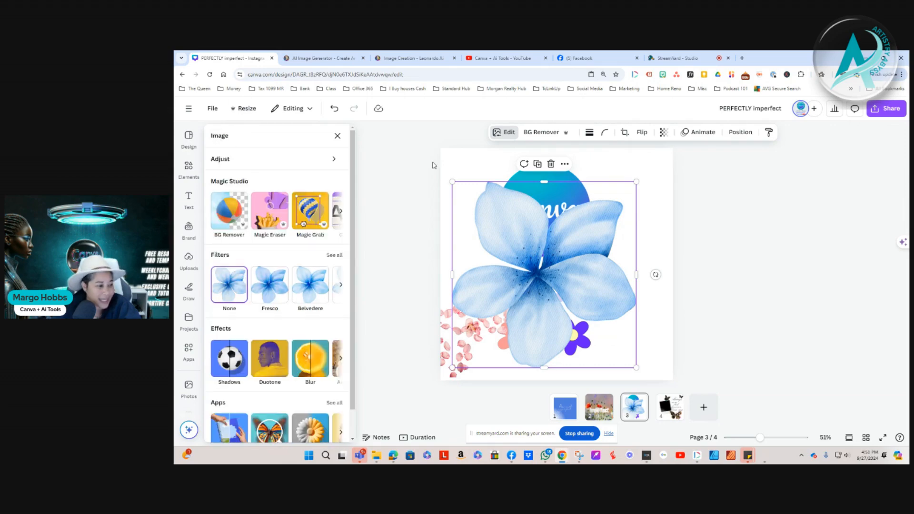
Review the effects and image-editing apps available for the blue flower, then close the image editing options
{"action": "scroll", "coordinate": [245, 339], "scroll_direction": "down", "scroll_amount": 1}
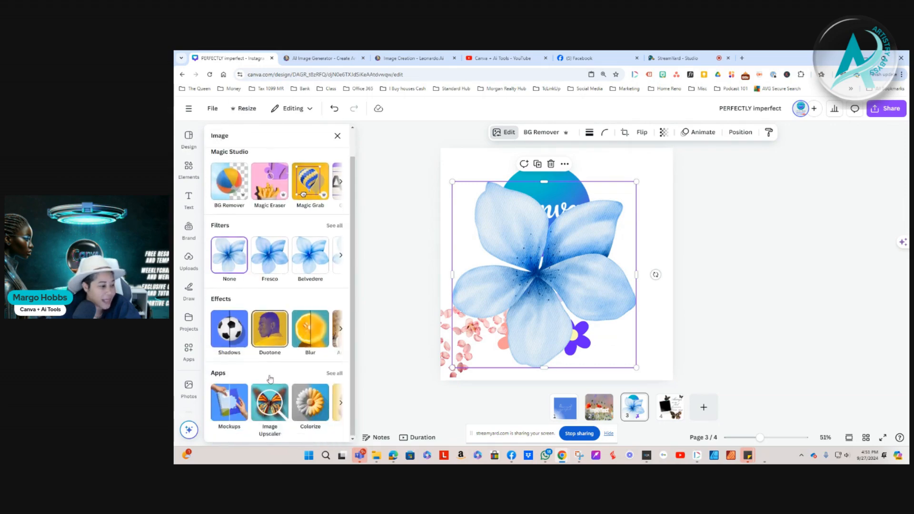
{"action": "left_click", "coordinate": [341, 330]}
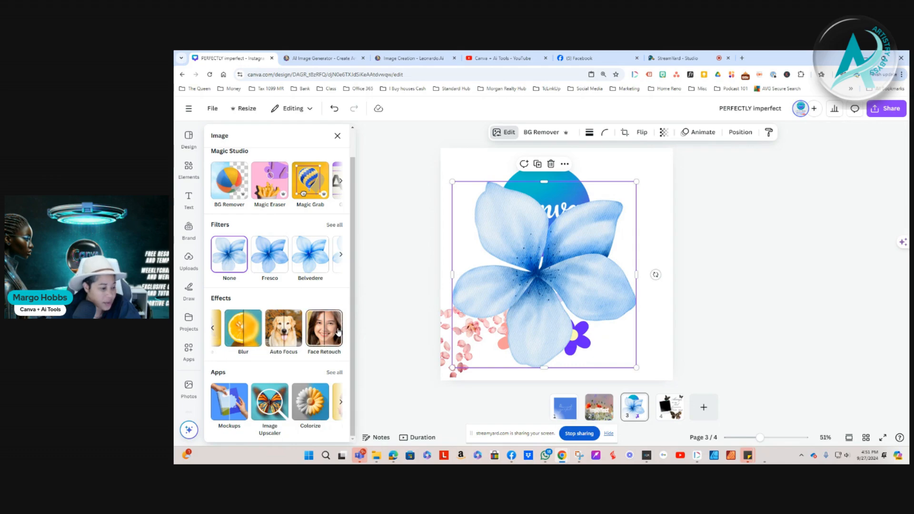
{"action": "left_click", "coordinate": [334, 372]}
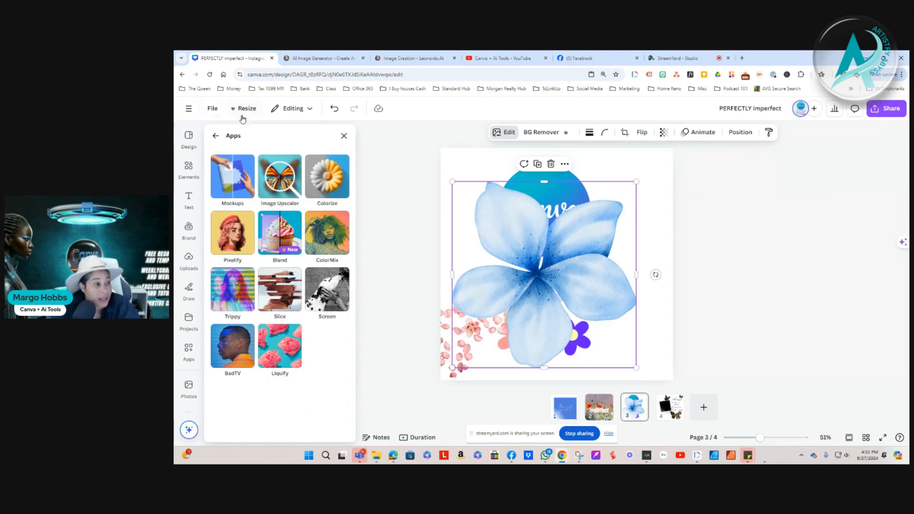
{"action": "left_click", "coordinate": [217, 137]}
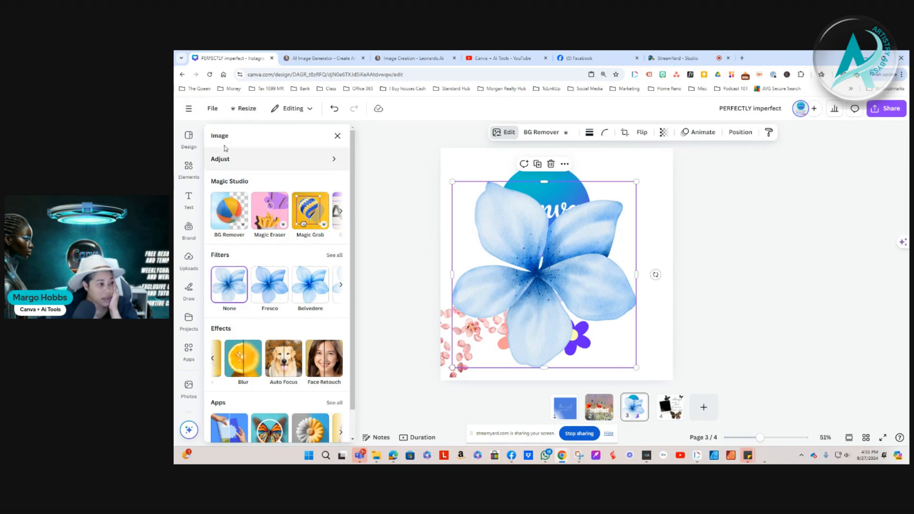
{"action": "left_click", "coordinate": [337, 136]}
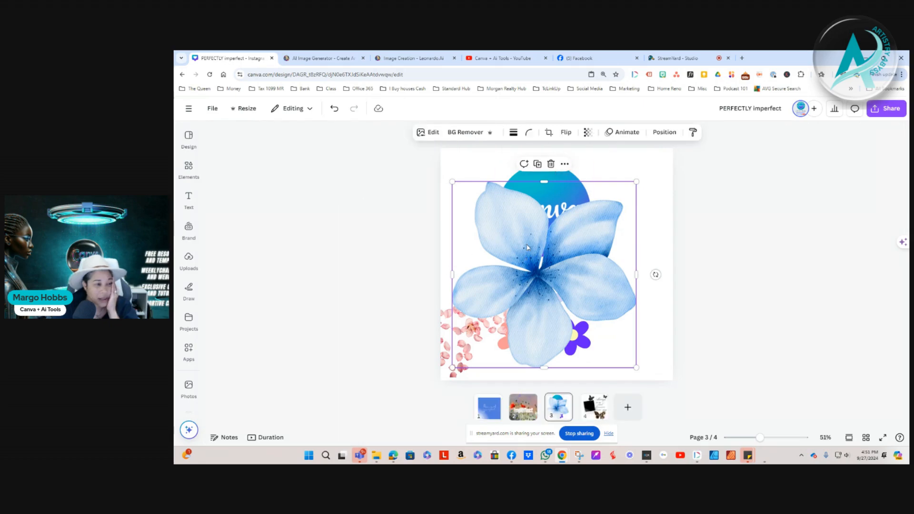
Move the blue flower off the other elements and shrink it to sit right of the three-flower graphic
{"action": "left_click", "coordinate": [189, 167]}
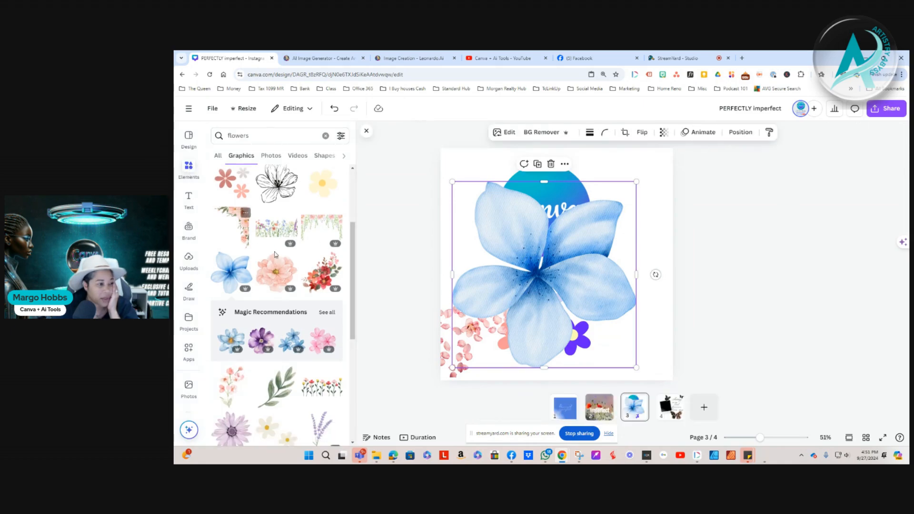
{"action": "left_click_drag", "start_coordinate": [554, 274], "coordinate": [500, 212]}
{"action": "left_click", "coordinate": [576, 345]}
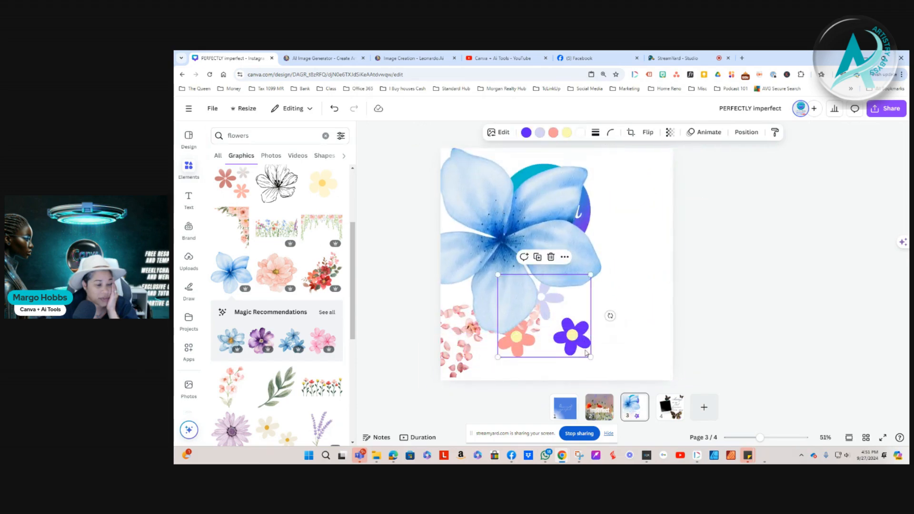
{"action": "left_click", "coordinate": [546, 174]}
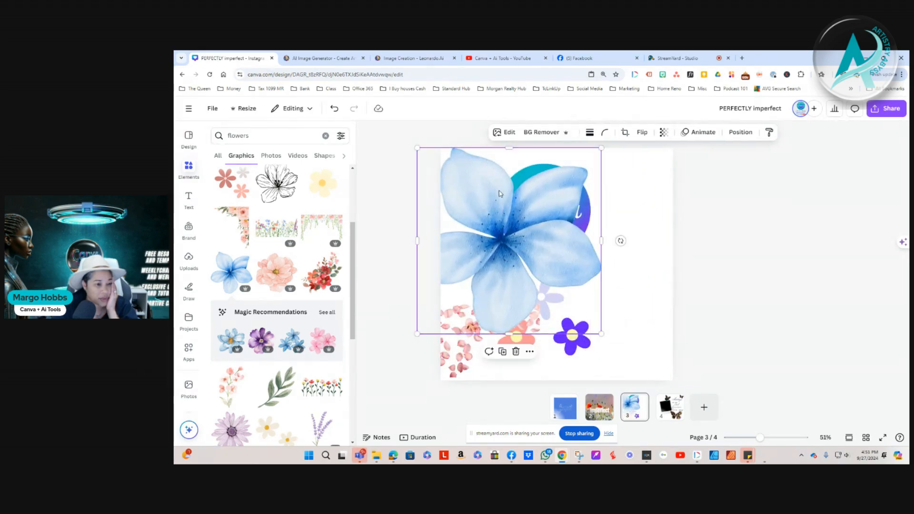
{"action": "left_click_drag", "start_coordinate": [495, 203], "coordinate": [553, 208]}
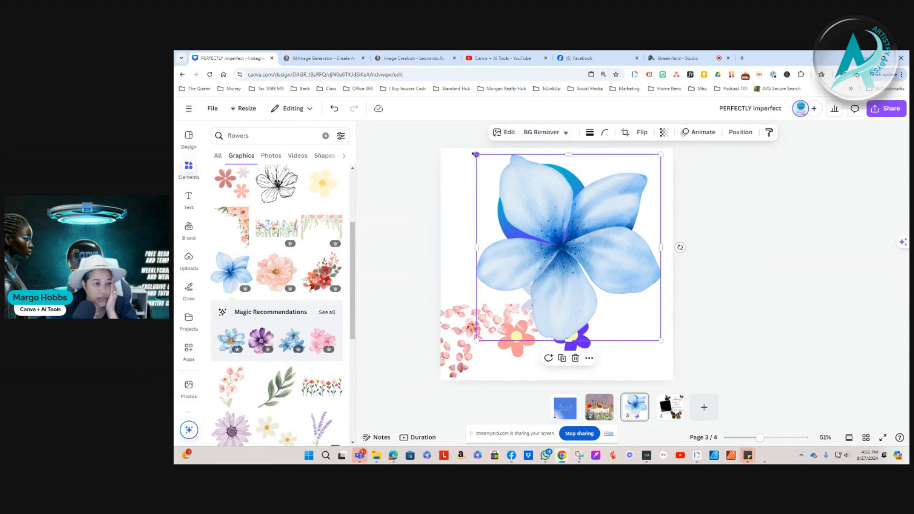
{"action": "left_click_drag", "start_coordinate": [475, 154], "coordinate": [584, 262]}
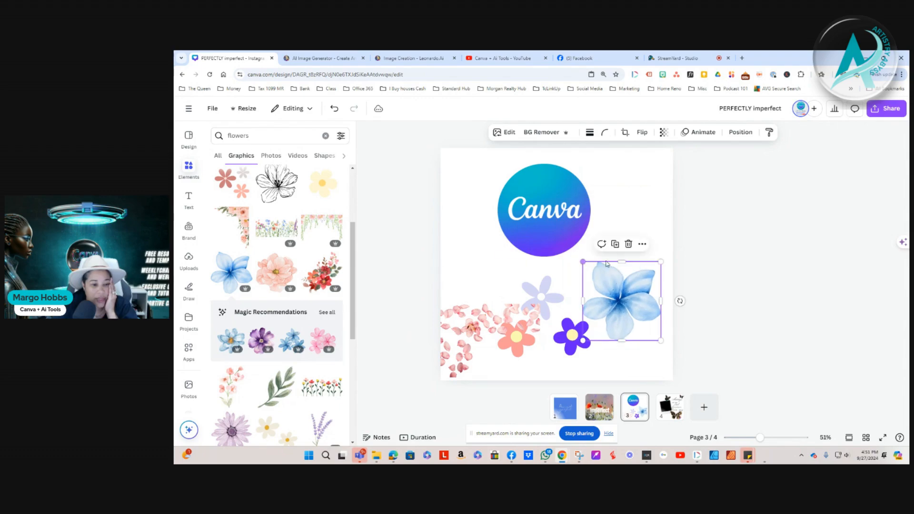
Delete the blue flower and the pink petals photo from page 3
{"action": "left_click", "coordinate": [628, 245]}
{"action": "left_click", "coordinate": [467, 320]}
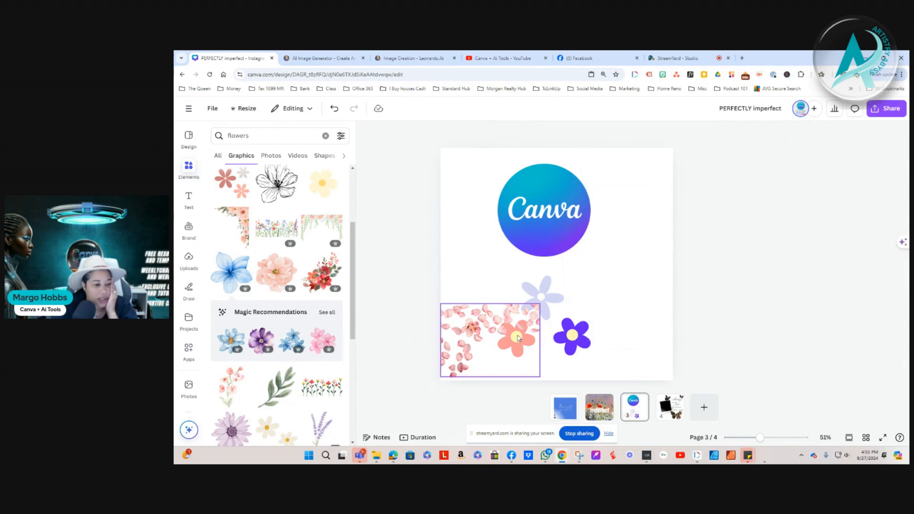
{"action": "left_click_drag", "start_coordinate": [467, 321], "coordinate": [584, 263]}
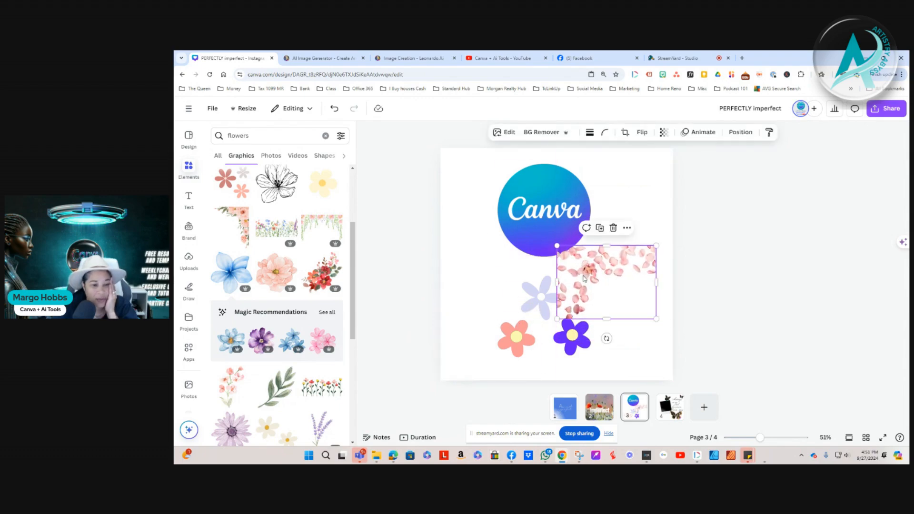
{"action": "left_click", "coordinate": [613, 228]}
Browse the flowers search results across graphics, photos and videos to compare the kinds of elements offered
{"action": "scroll", "coordinate": [321, 293], "scroll_direction": "down", "scroll_amount": 2}
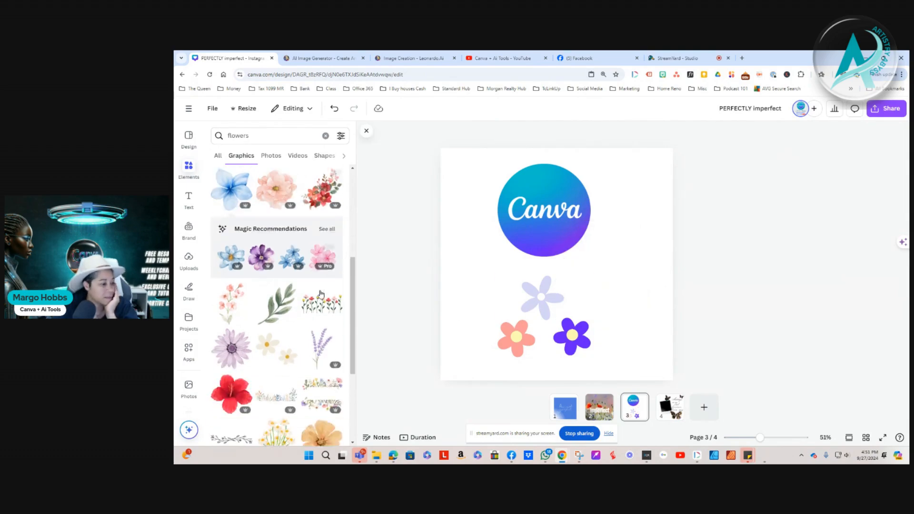
{"action": "scroll", "coordinate": [320, 293], "scroll_direction": "up", "scroll_amount": 4}
{"action": "left_click", "coordinate": [271, 156]}
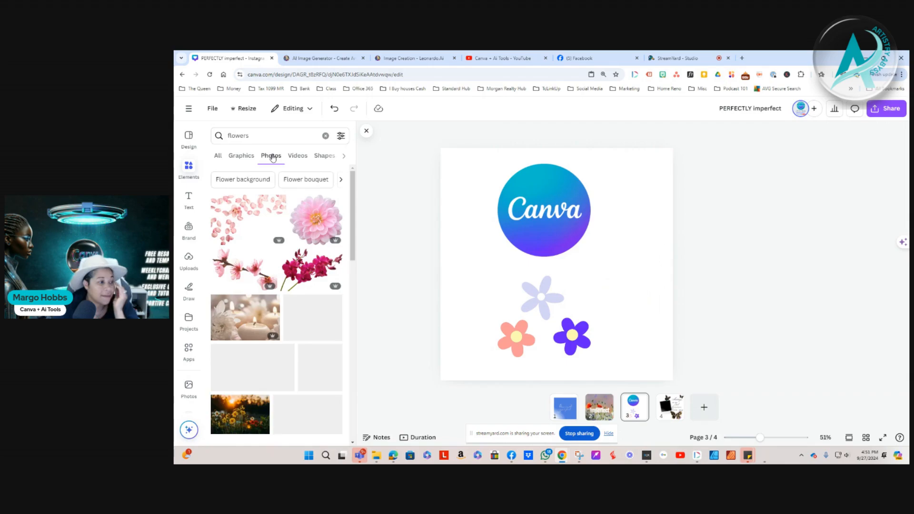
{"action": "scroll", "coordinate": [314, 304], "scroll_direction": "down", "scroll_amount": 4}
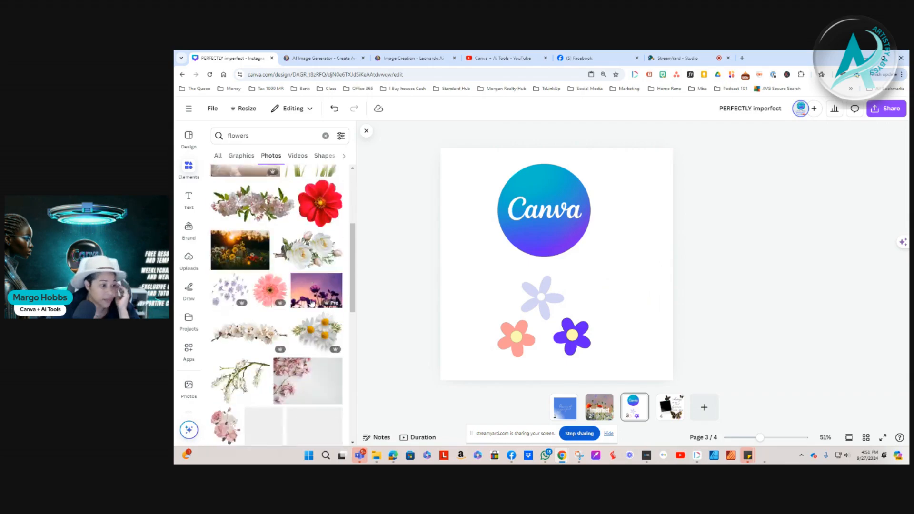
{"action": "scroll", "coordinate": [310, 305], "scroll_direction": "down", "scroll_amount": 5}
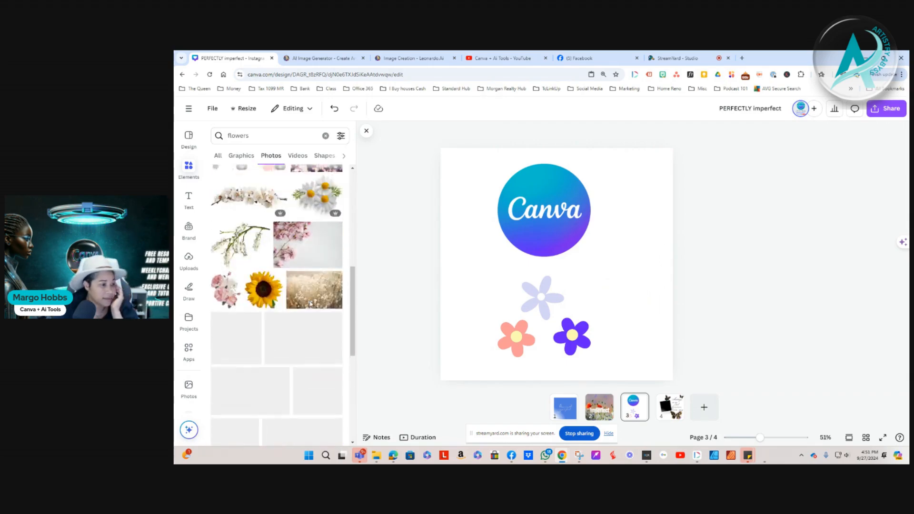
{"action": "scroll", "coordinate": [312, 304], "scroll_direction": "down", "scroll_amount": 8}
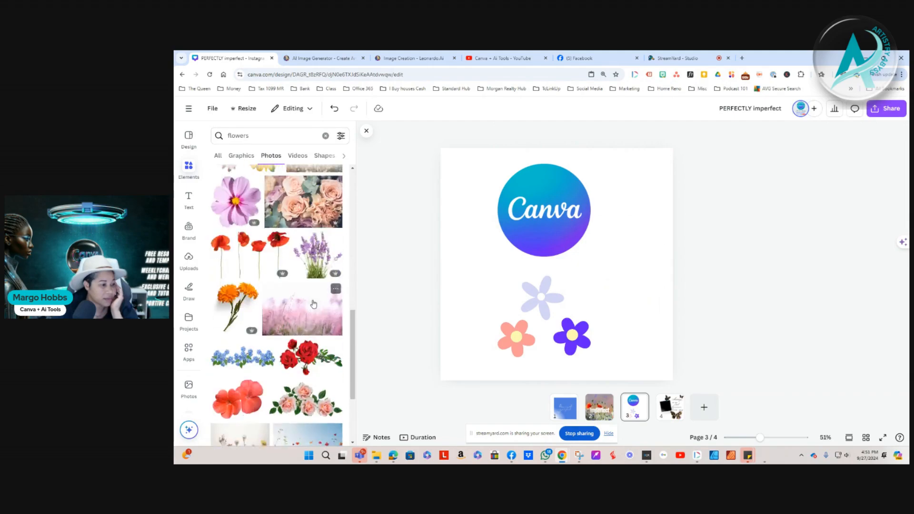
{"action": "left_click", "coordinate": [295, 158]}
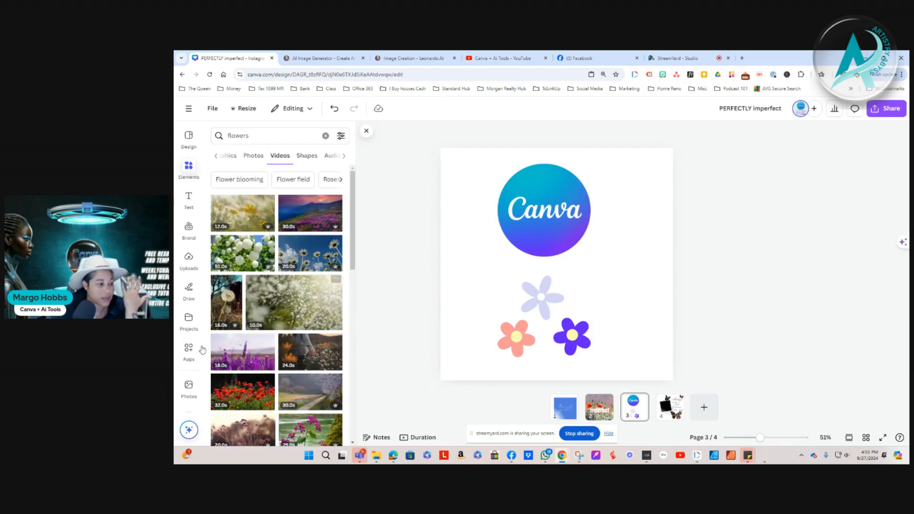
{"action": "scroll", "coordinate": [270, 398], "scroll_direction": "down", "scroll_amount": 10}
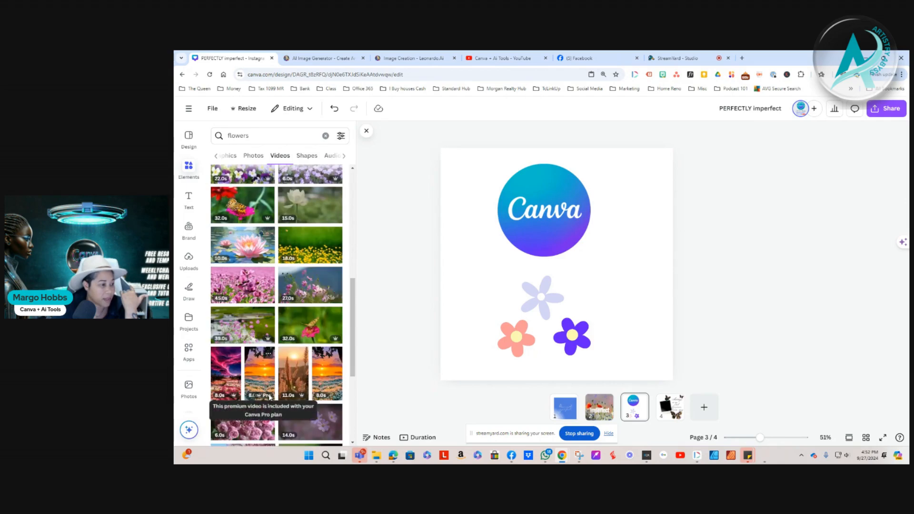
Add the pink flower field video to page 3 and the Mickey audio track from the flowers results to the design
{"action": "left_click", "coordinate": [251, 289]}
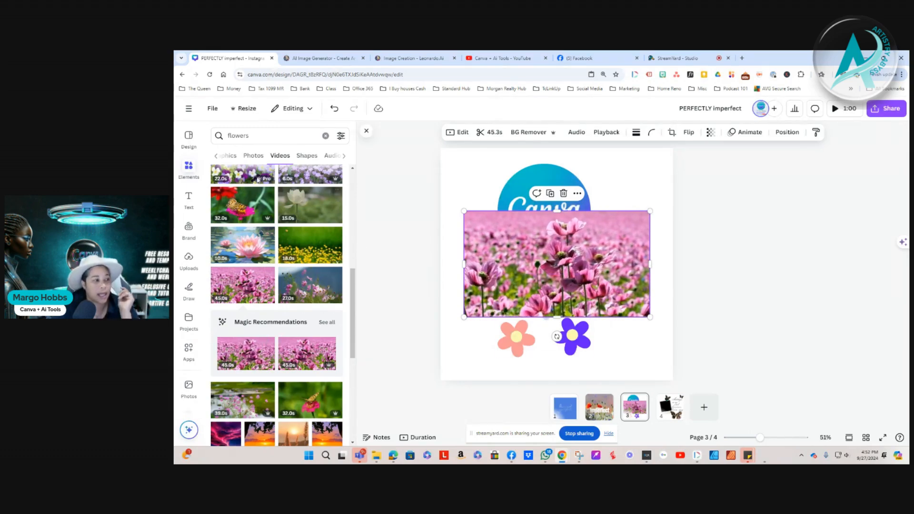
{"action": "left_click", "coordinate": [307, 156]}
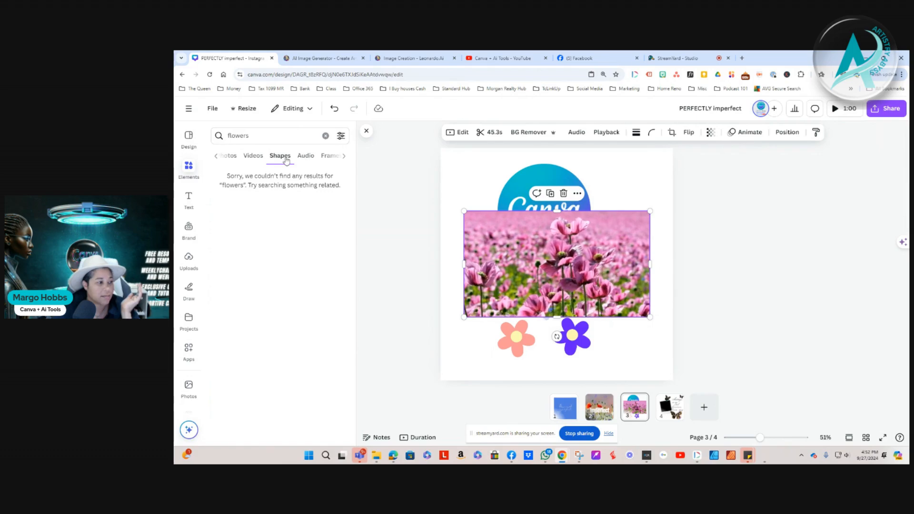
{"action": "left_click", "coordinate": [305, 157]}
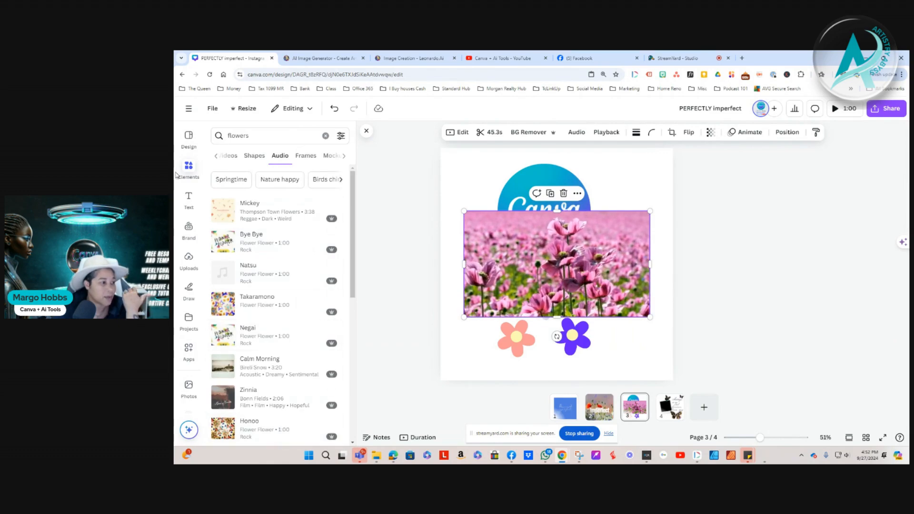
{"action": "left_click", "coordinate": [189, 167]}
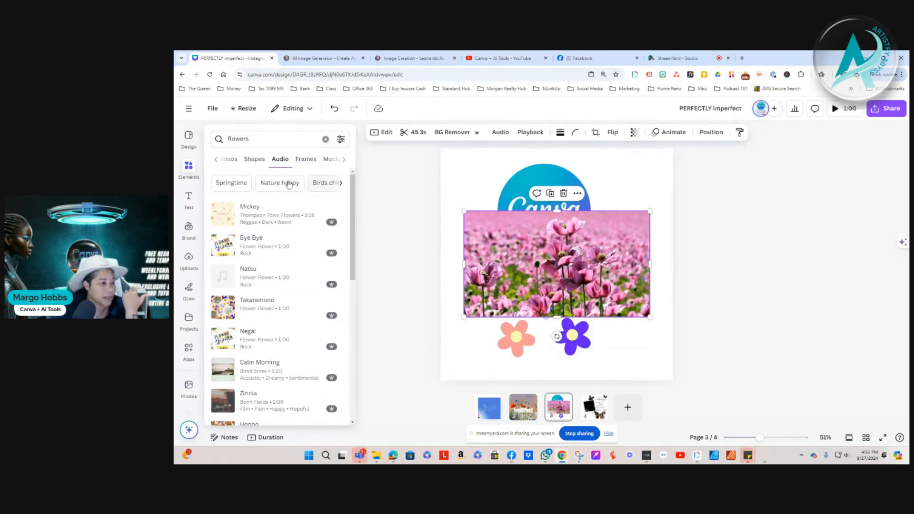
{"action": "left_click", "coordinate": [305, 160]}
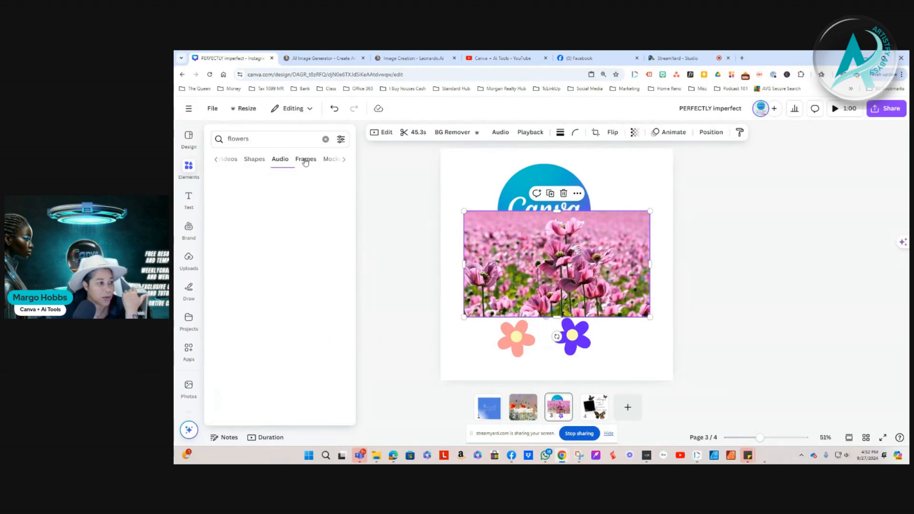
{"action": "left_click", "coordinate": [255, 161]}
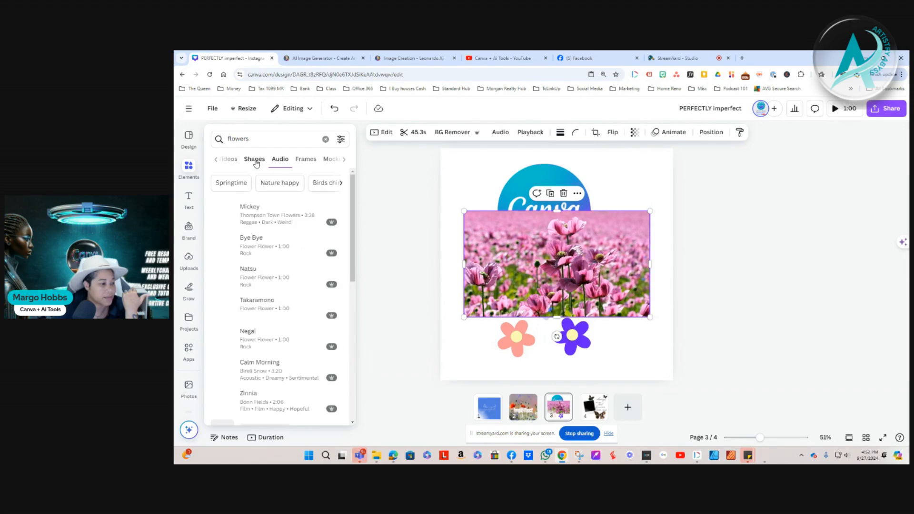
{"action": "left_click", "coordinate": [256, 219]}
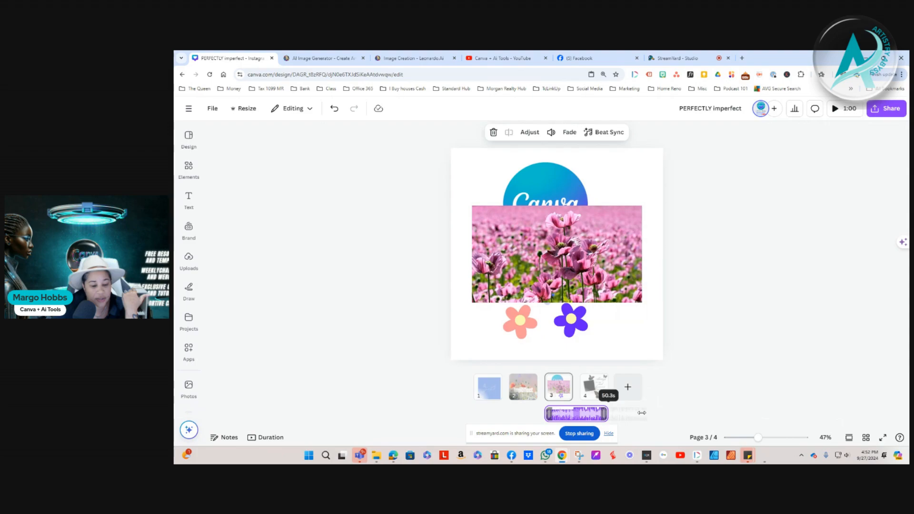
Stretch the audio track back to page 1 so it spans all pages for 1:00, and show page 1
{"action": "left_click", "coordinate": [610, 414]}
{"action": "key", "text": "space"}
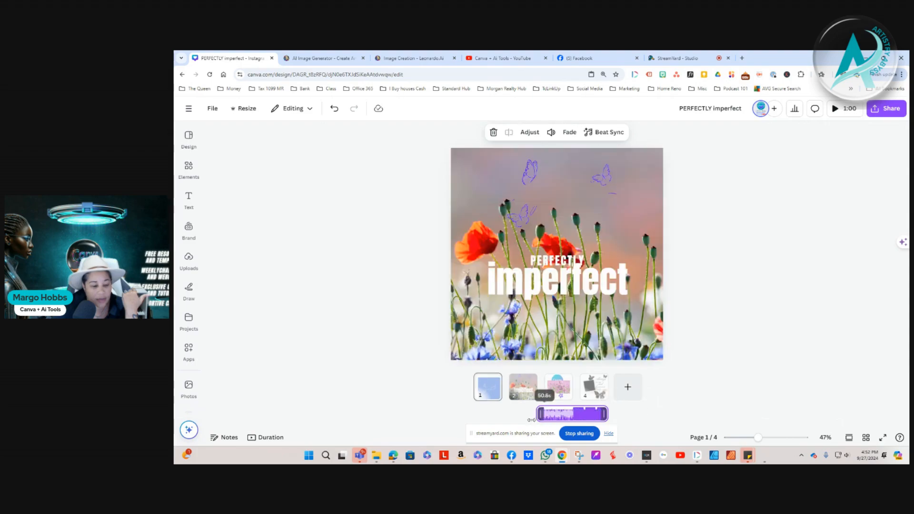
{"action": "mouse_move", "coordinate": [535, 414]}
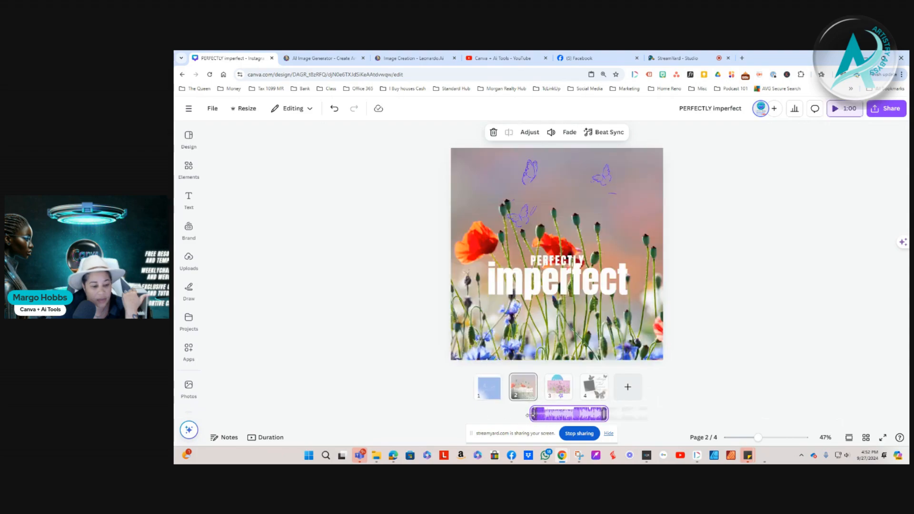
{"action": "left_click_drag", "start_coordinate": [528, 415], "coordinate": [472, 419]}
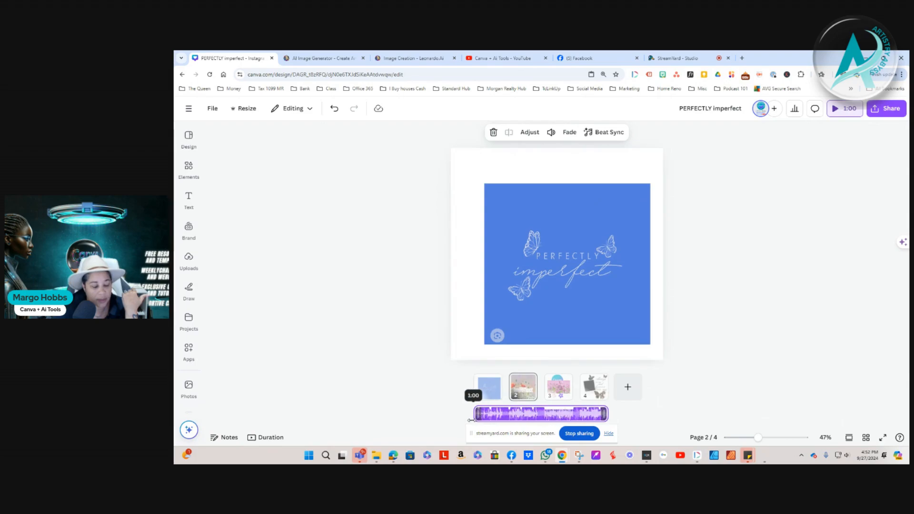
{"action": "left_click", "coordinate": [488, 387]}
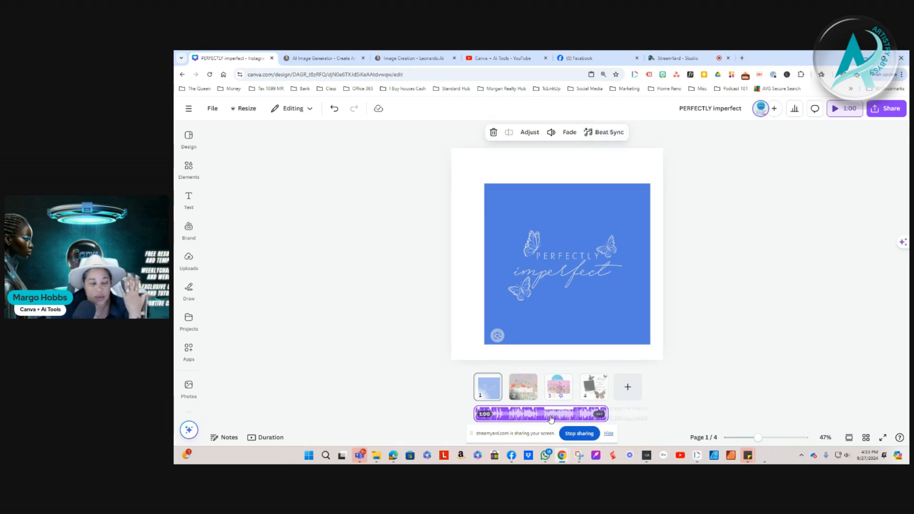
Raise the audio track's volume to 119 and close the volume setting
{"action": "left_click", "coordinate": [551, 133]}
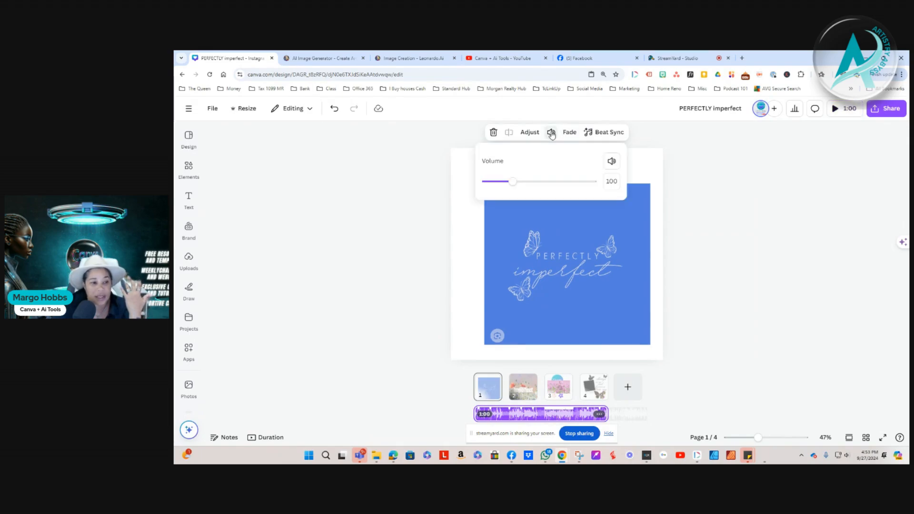
{"action": "mouse_move", "coordinate": [511, 182]}
{"action": "left_mouse_down"}
{"action": "mouse_move", "coordinate": [492, 184]}
{"action": "mouse_move", "coordinate": [518, 187]}
{"action": "left_mouse_up"}
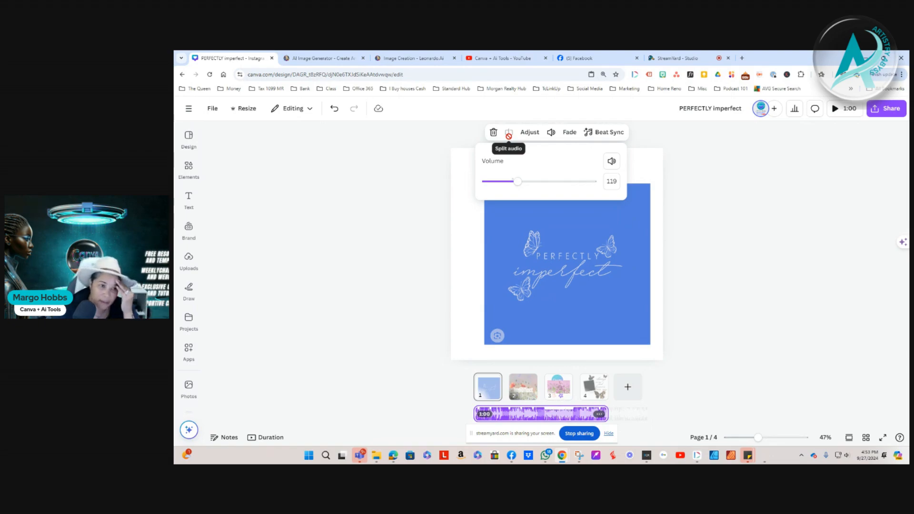
{"action": "left_click", "coordinate": [551, 133]}
{"action": "left_click", "coordinate": [478, 172]}
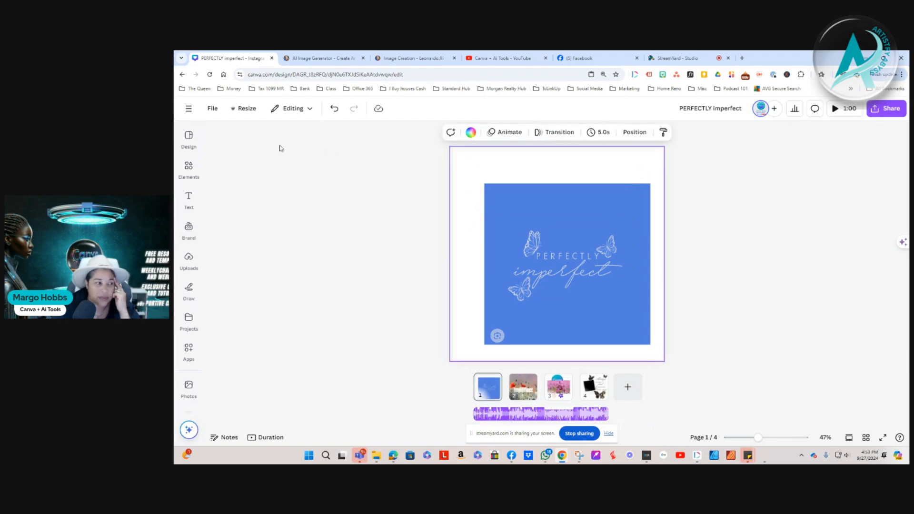
Add the round blue scalloped frame from the flowers results to page 1 and fill it with the blue Perfectly Imperfect image
{"action": "left_click", "coordinate": [189, 162]}
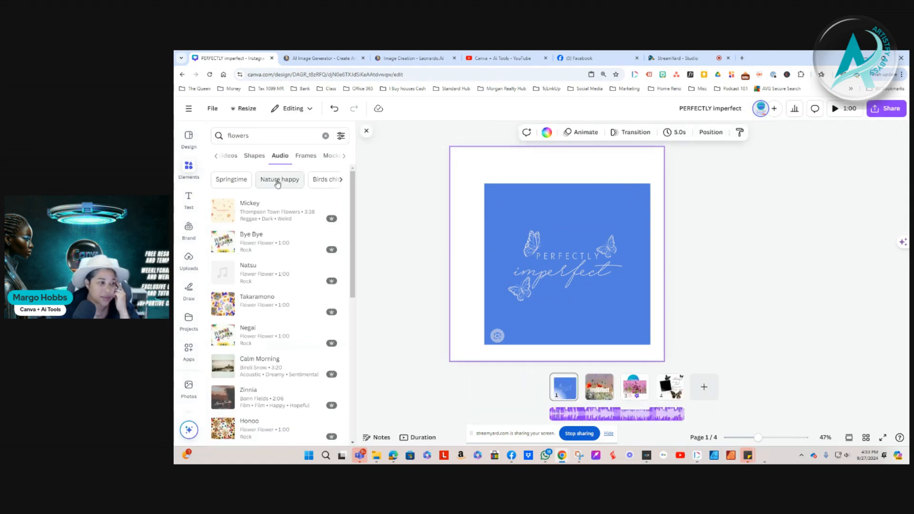
{"action": "left_click", "coordinate": [309, 161]}
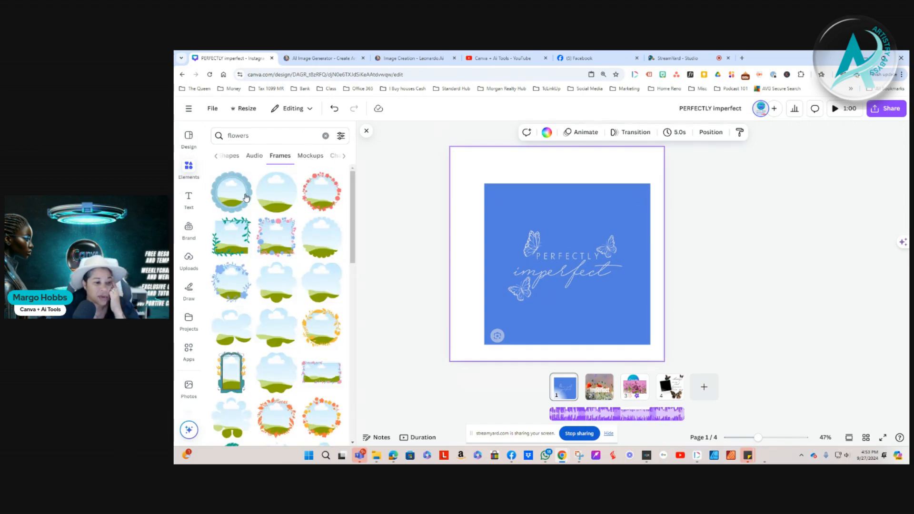
{"action": "left_click", "coordinate": [229, 192]}
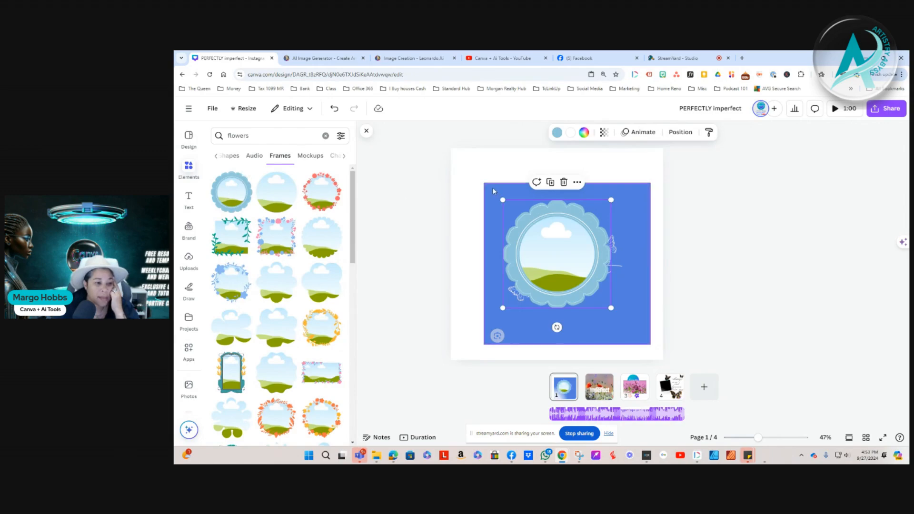
{"action": "left_click_drag", "start_coordinate": [494, 191], "coordinate": [540, 233]}
{"action": "scroll", "coordinate": [298, 316], "scroll_direction": "down", "scroll_amount": 1}
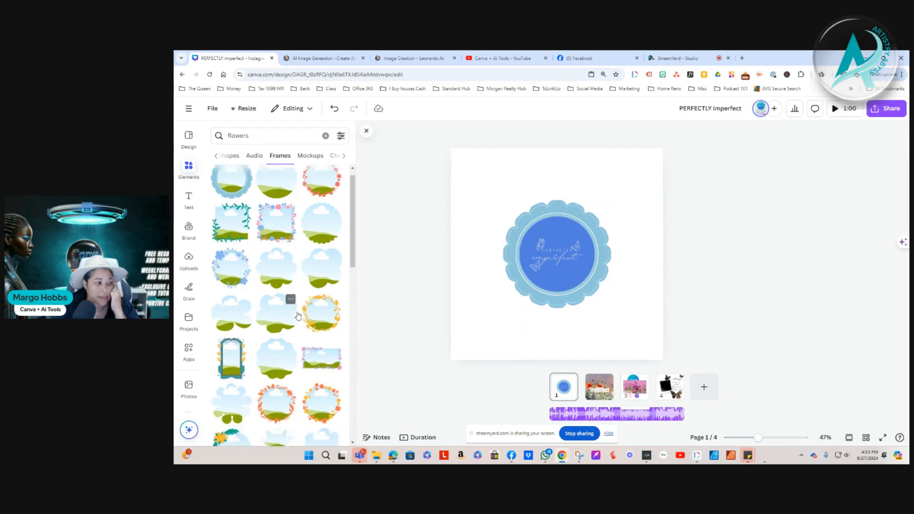
{"action": "scroll", "coordinate": [298, 315], "scroll_direction": "down", "scroll_amount": 5}
{"action": "scroll", "coordinate": [298, 316], "scroll_direction": "up", "scroll_amount": 6}
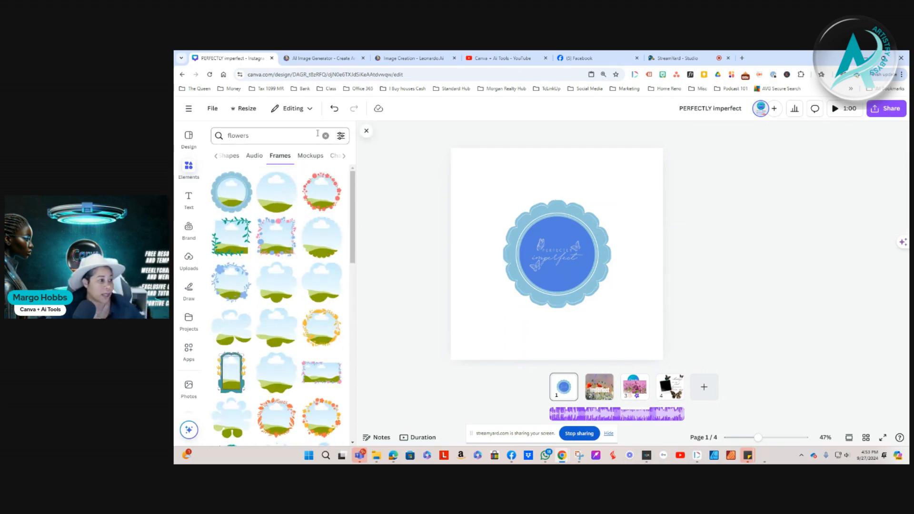
Replace the flowers search with "letters" and show all of the graphics results
{"action": "left_click", "coordinate": [326, 136]}
{"action": "left_click", "coordinate": [281, 136]}
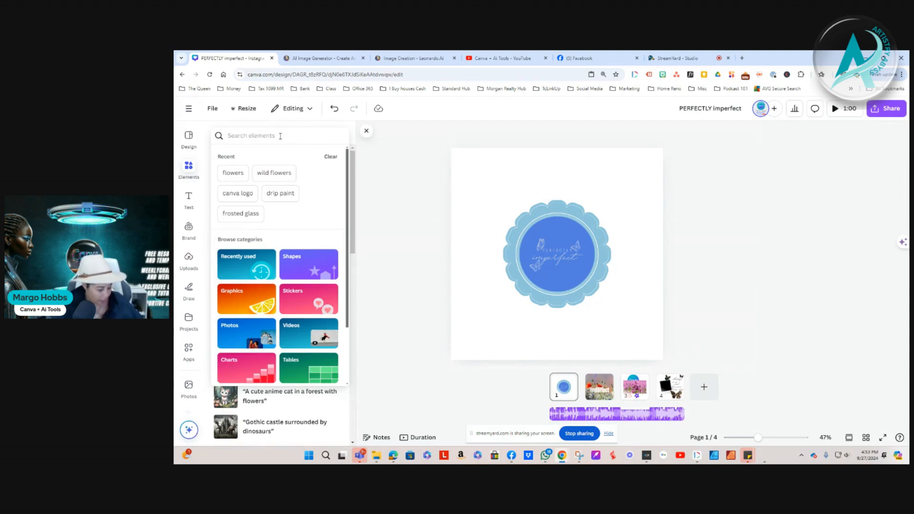
{"action": "type", "text": "letters"}
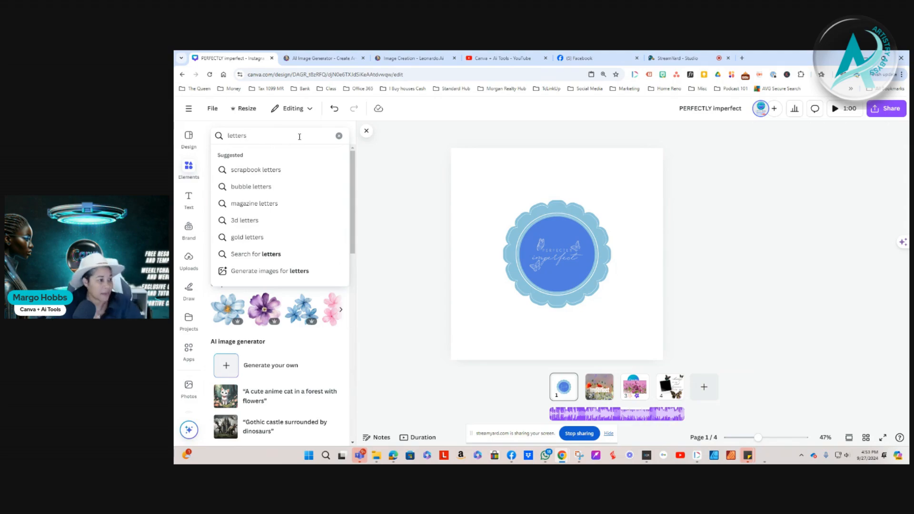
{"action": "key", "text": "Return"}
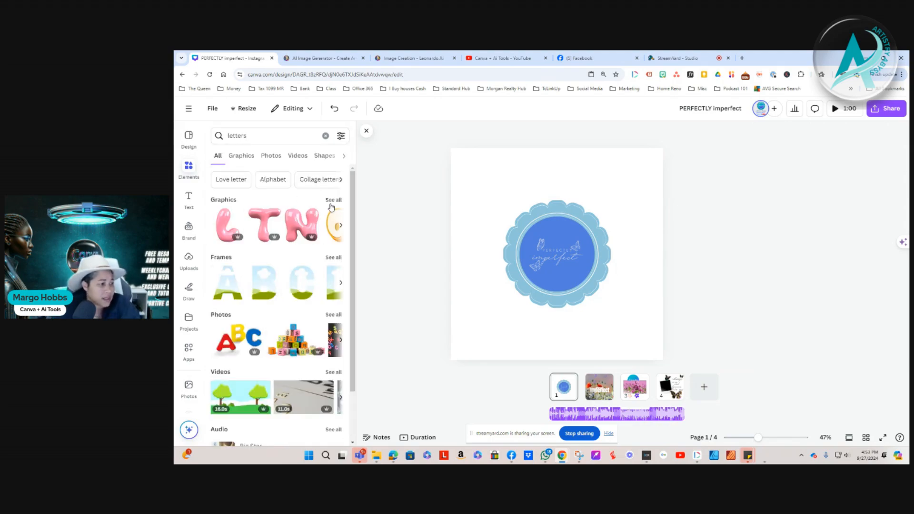
{"action": "left_click", "coordinate": [332, 201]}
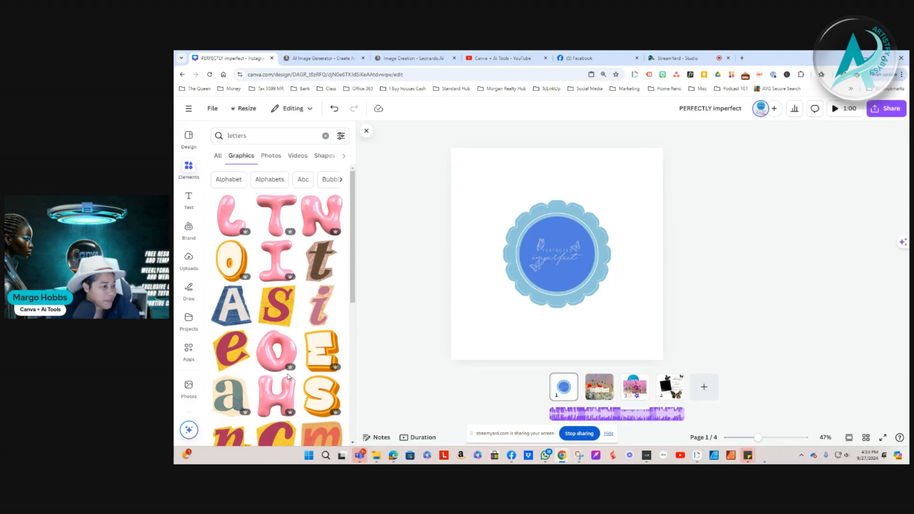
Add the glossy pink balloon letter E graphic to page 1, shrink it and place it in the page's upper-right corner
{"action": "scroll", "coordinate": [290, 372], "scroll_direction": "down", "scroll_amount": 6}
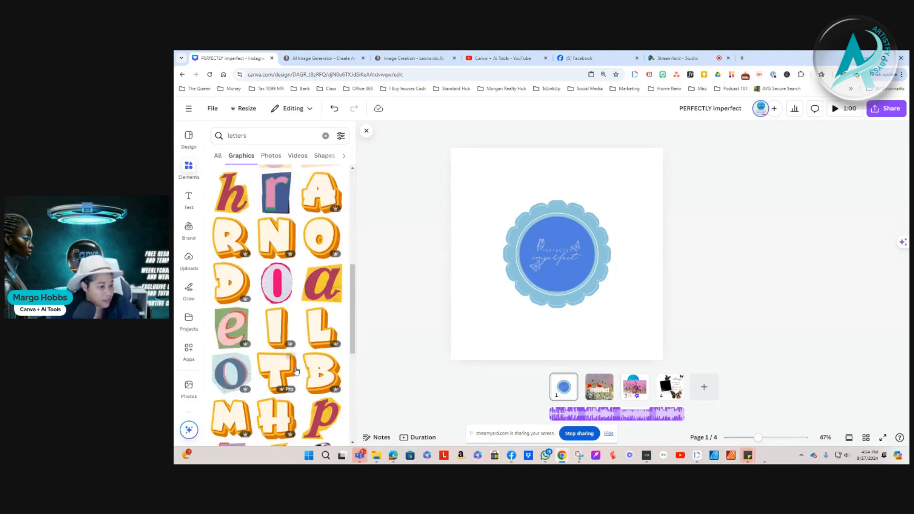
{"action": "scroll", "coordinate": [296, 370], "scroll_direction": "down", "scroll_amount": 6}
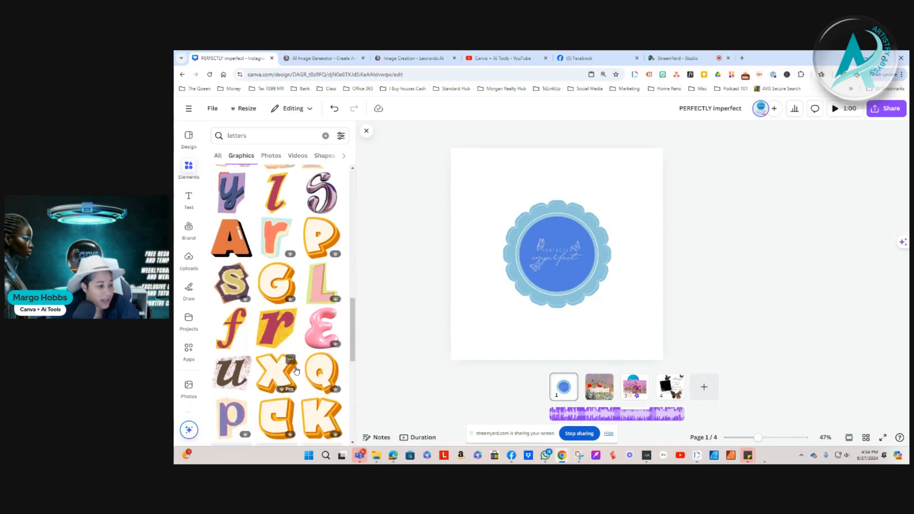
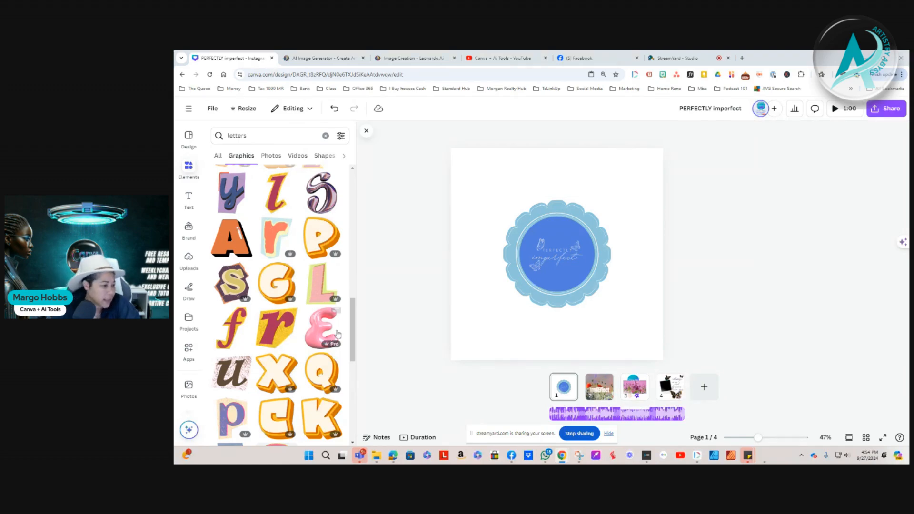
{"action": "scroll", "coordinate": [296, 344], "scroll_direction": "down", "scroll_amount": 2}
{"action": "scroll", "coordinate": [296, 344], "scroll_direction": "down", "scroll_amount": 2}
{"action": "scroll", "coordinate": [295, 343], "scroll_direction": "up", "scroll_amount": 3}
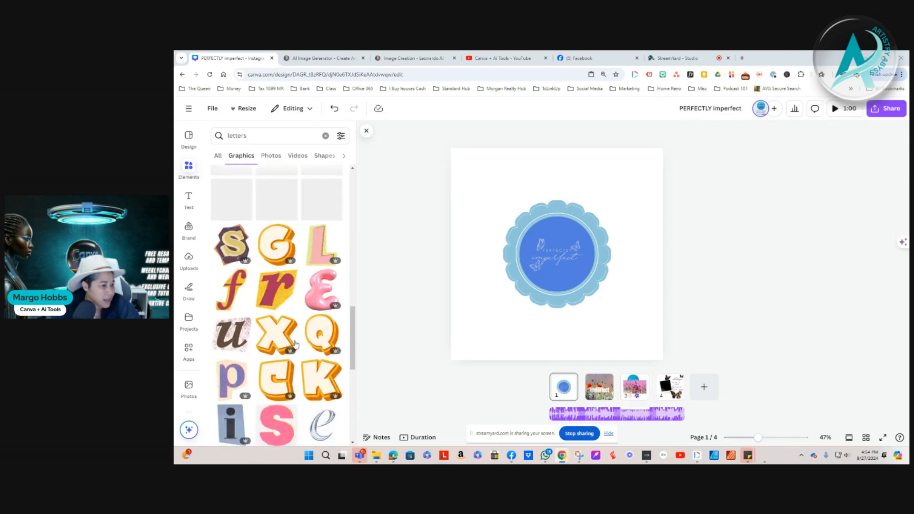
{"action": "left_click", "coordinate": [322, 288]}
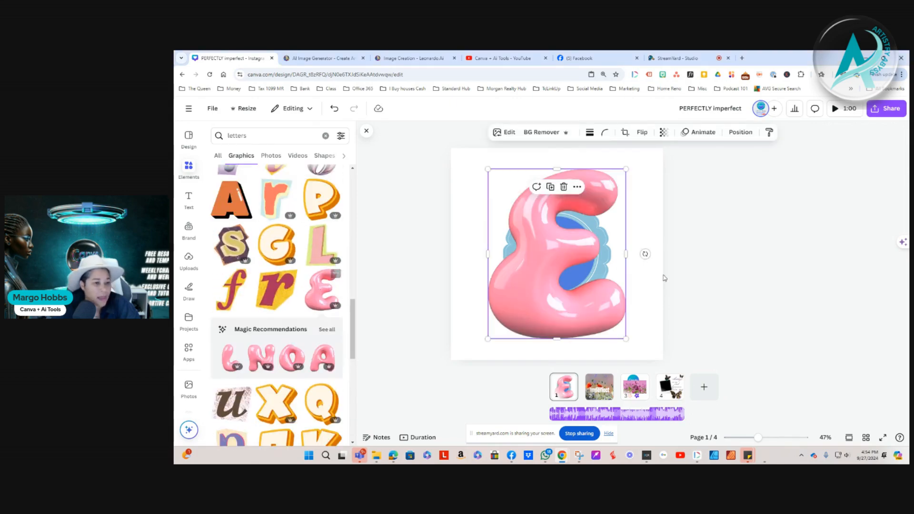
{"action": "left_click_drag", "start_coordinate": [557, 257], "coordinate": [529, 278]}
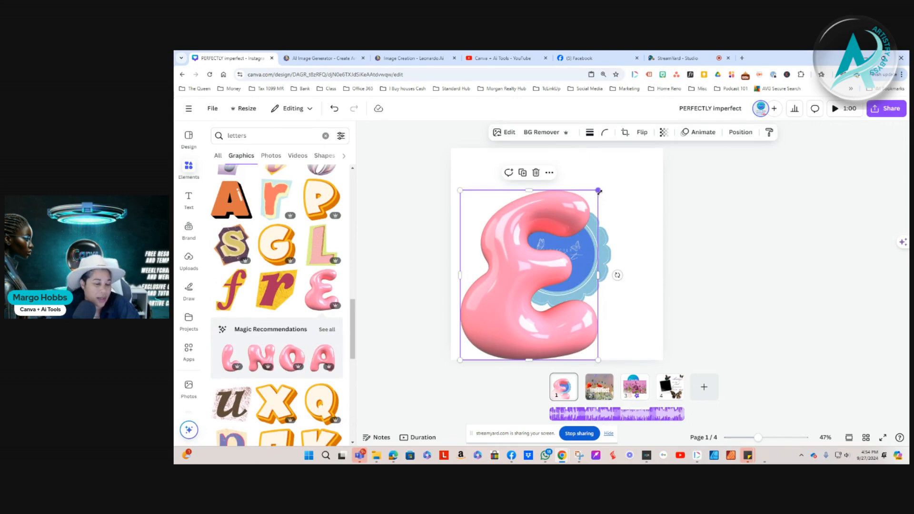
{"action": "left_click_drag", "start_coordinate": [599, 192], "coordinate": [625, 191]}
Look through the other letter graphics around the pink E for alternative styles, and submit the letters search again
{"action": "scroll", "coordinate": [284, 332], "scroll_direction": "up", "scroll_amount": 1}
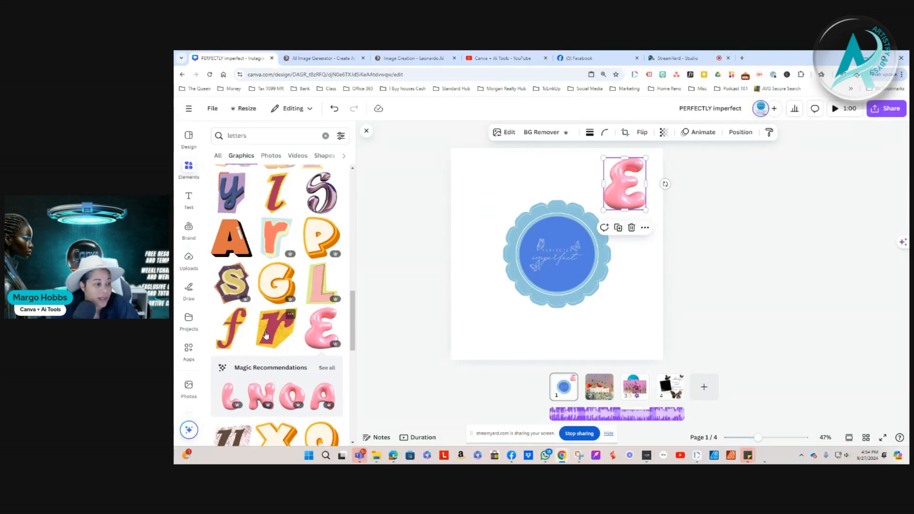
{"action": "scroll", "coordinate": [300, 309], "scroll_direction": "up", "scroll_amount": 5}
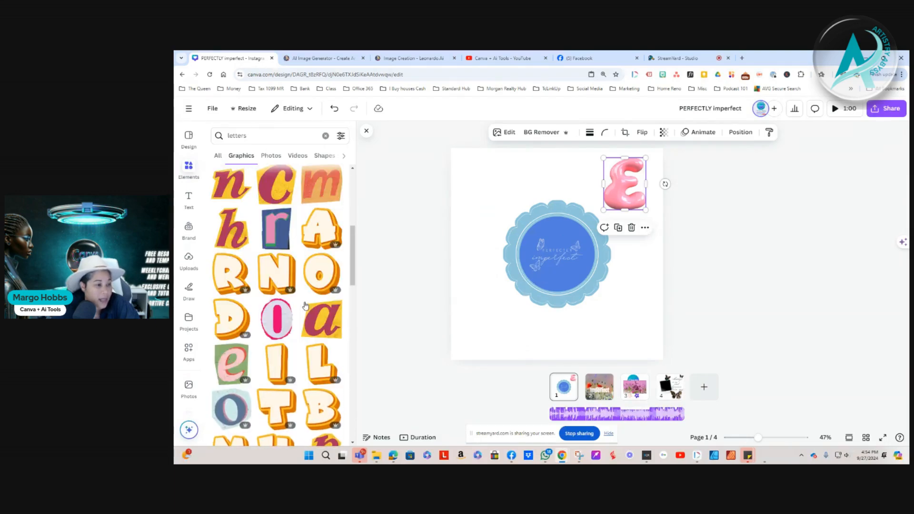
{"action": "scroll", "coordinate": [305, 304], "scroll_direction": "down", "scroll_amount": 4}
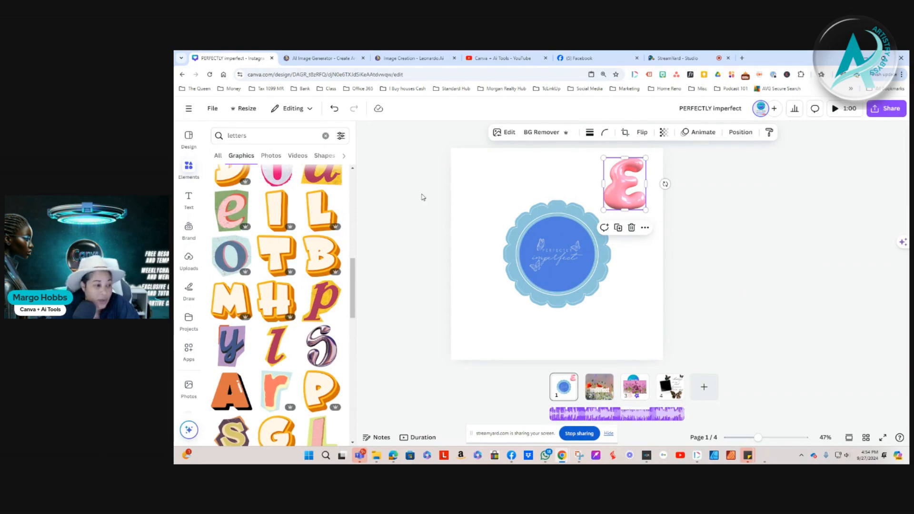
{"action": "scroll", "coordinate": [274, 332], "scroll_direction": "down", "scroll_amount": 5}
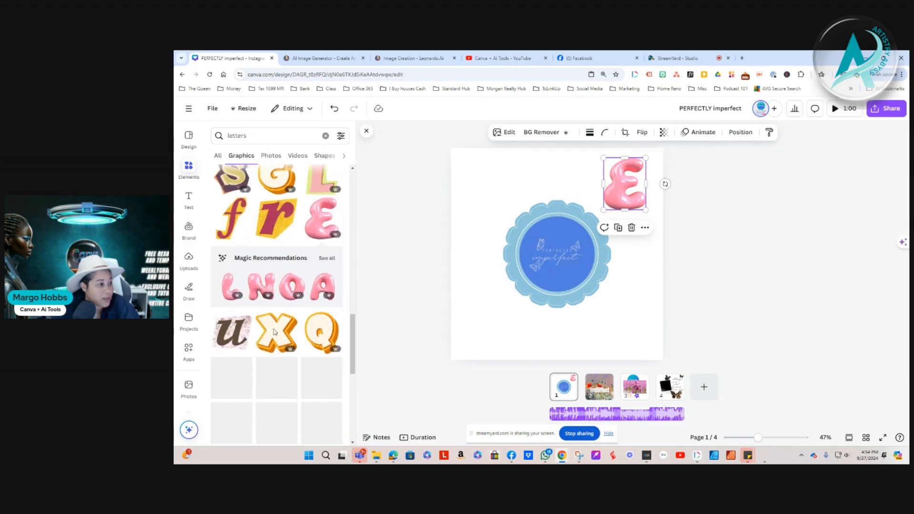
{"action": "left_click", "coordinate": [271, 133]}
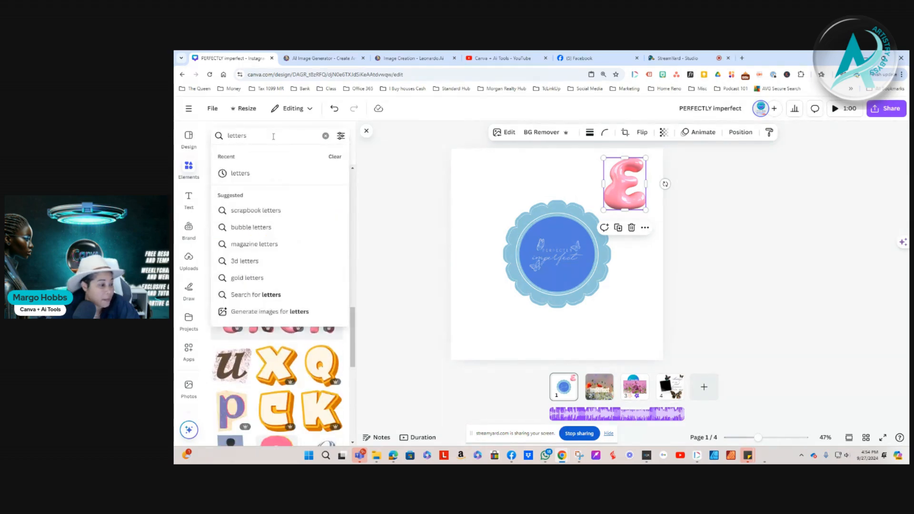
{"action": "key", "text": "Return"}
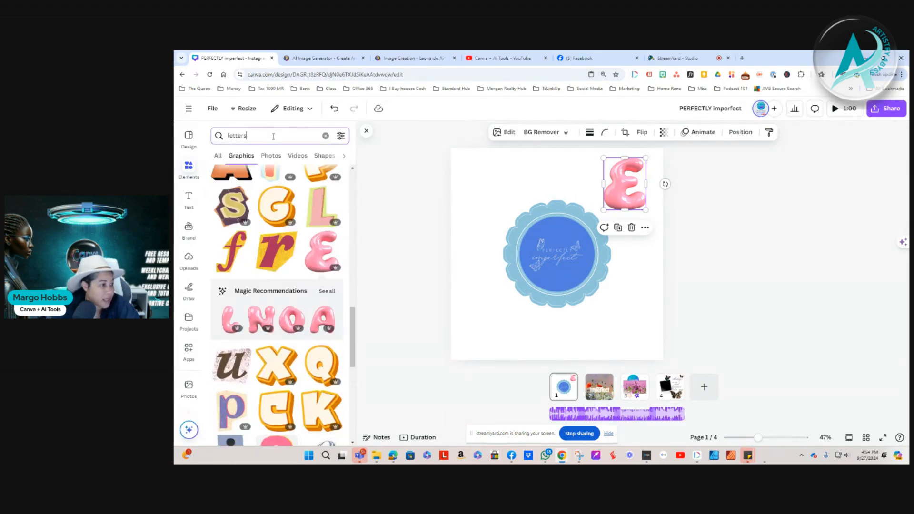
Add the letter A frame from the letters results across all element types to page 1 and enlarge it slightly
{"action": "left_click", "coordinate": [218, 157]}
{"action": "scroll", "coordinate": [235, 228], "scroll_direction": "down", "scroll_amount": 2}
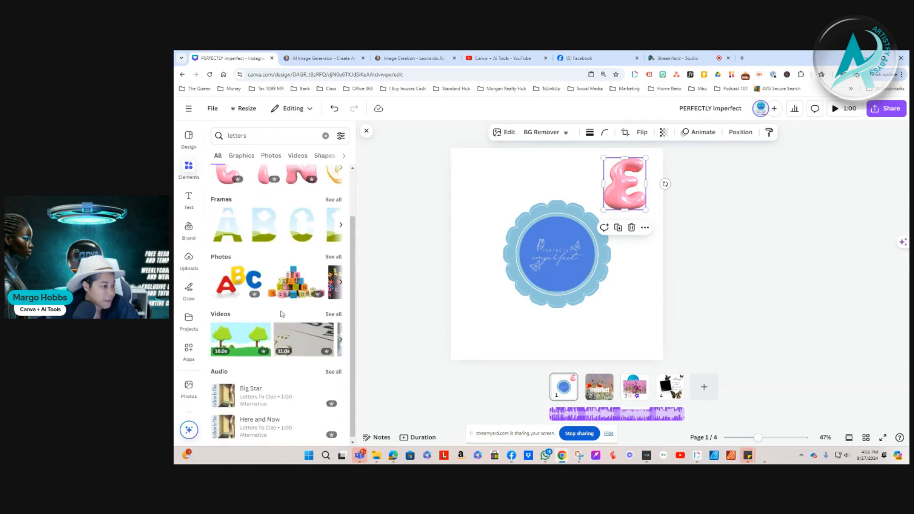
{"action": "left_click", "coordinate": [235, 228]}
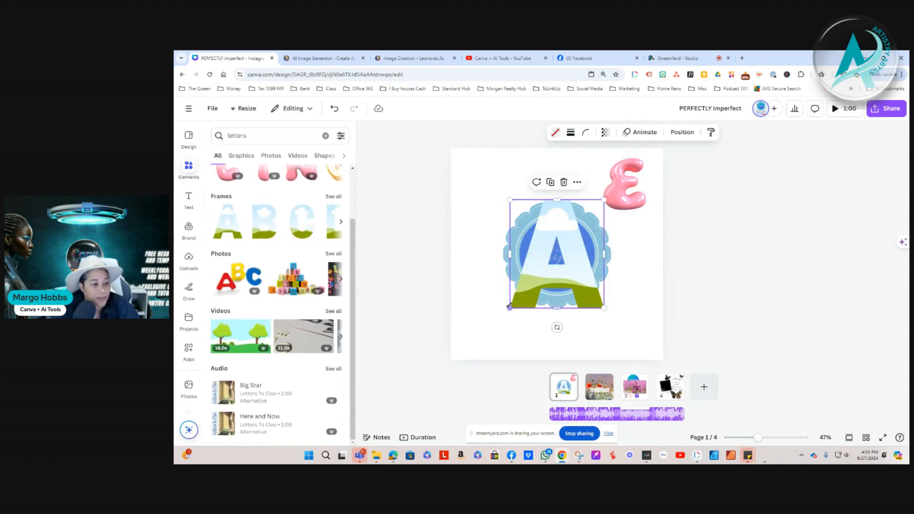
{"action": "left_click_drag", "start_coordinate": [509, 307], "coordinate": [500, 319]}
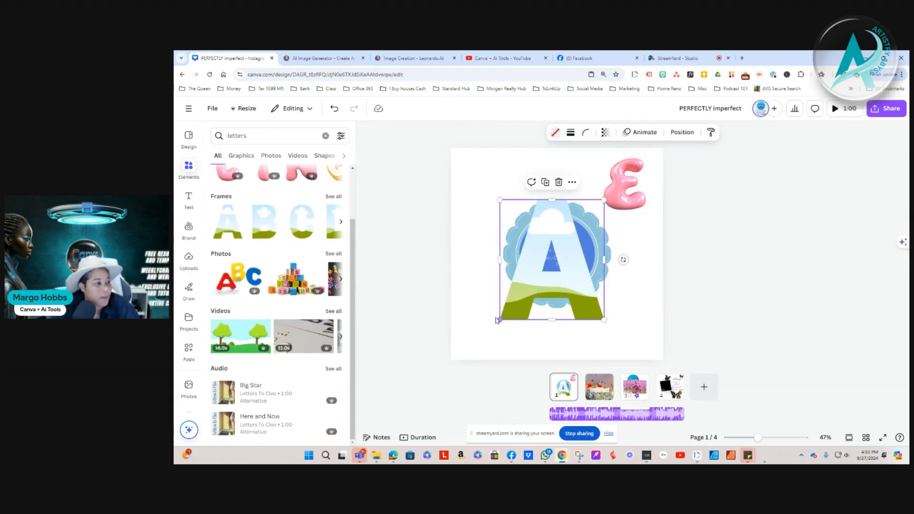
Replace the letters search with "pink bubble" in the elements library
{"action": "left_click", "coordinate": [188, 166]}
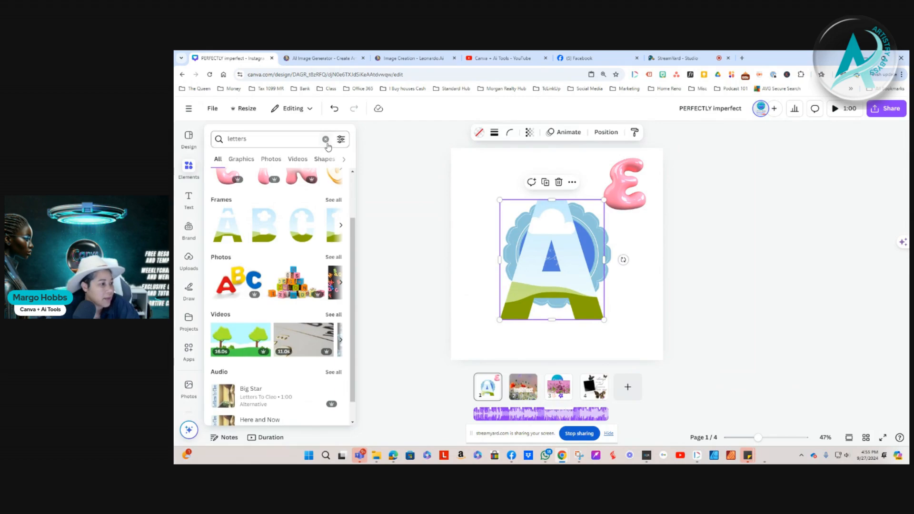
{"action": "left_click", "coordinate": [326, 141]}
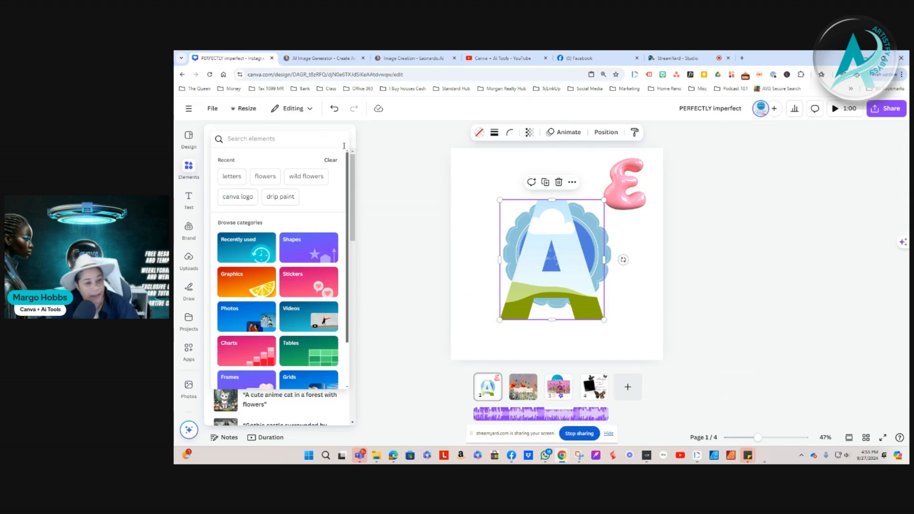
{"action": "type", "text": "pin"}
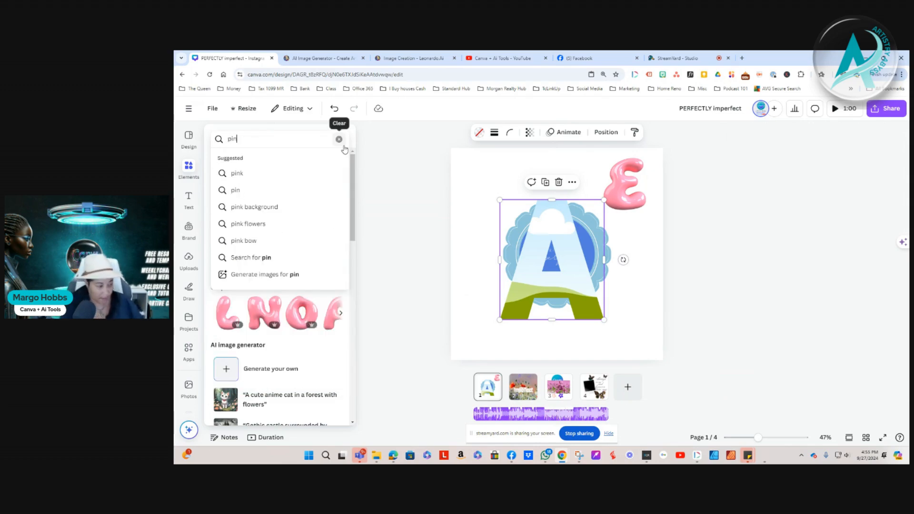
{"action": "type", "text": "k"}
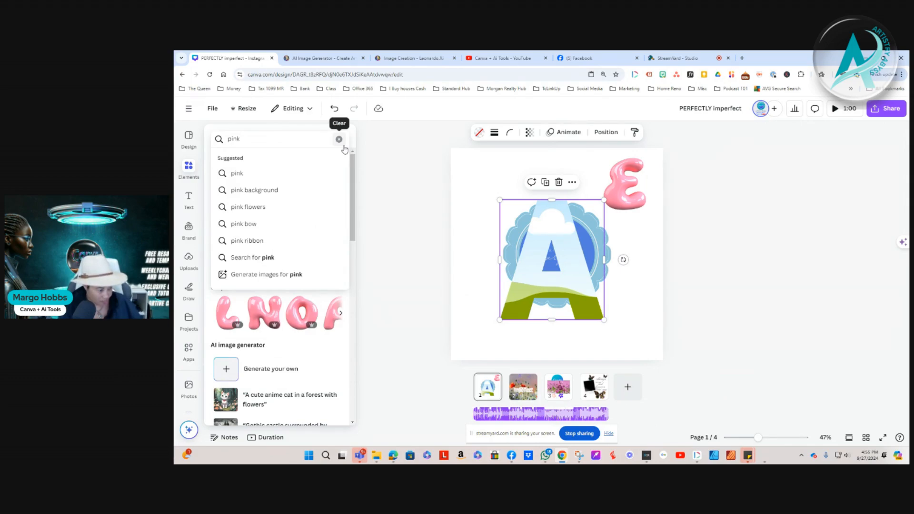
{"action": "type", "text": " bubble"}
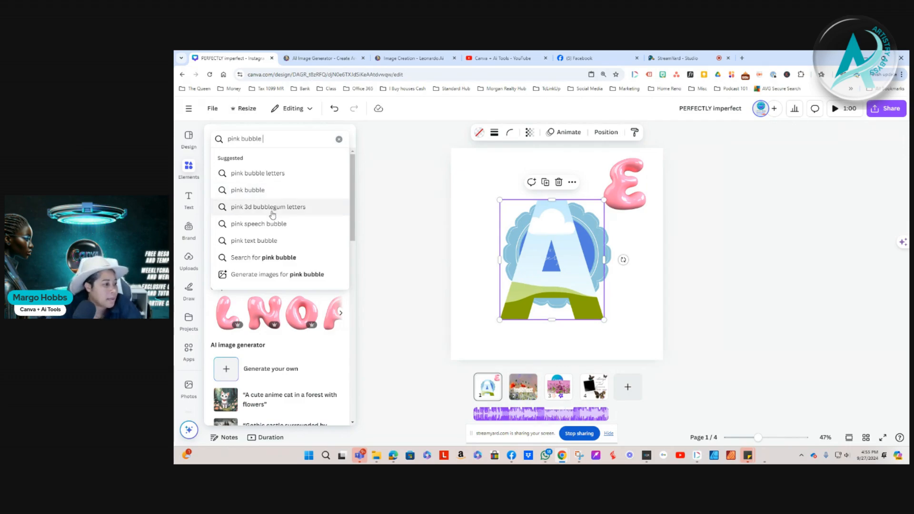
{"action": "left_click", "coordinate": [268, 191]}
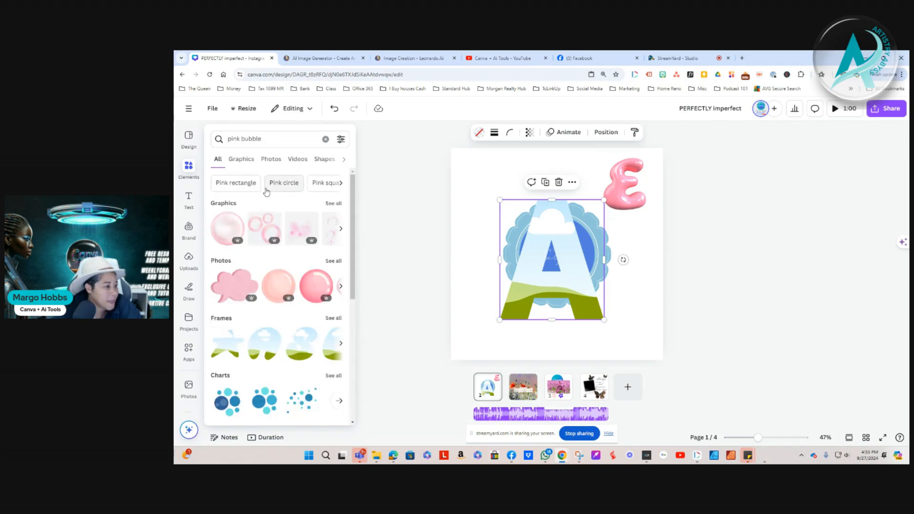
Add the glossy round pink bubble photo from the results to page 1 and reposition it
{"action": "left_click", "coordinate": [307, 288]}
{"action": "left_click", "coordinate": [513, 268]}
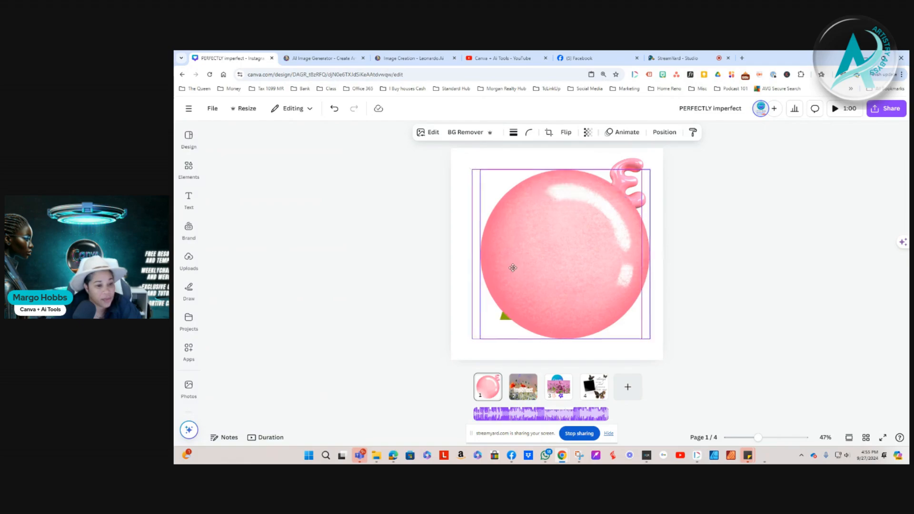
Fill the letter A frame with the glossy pink bubble photo and centre the bubble within the letter
{"action": "left_click_drag", "start_coordinate": [513, 268], "coordinate": [554, 296]}
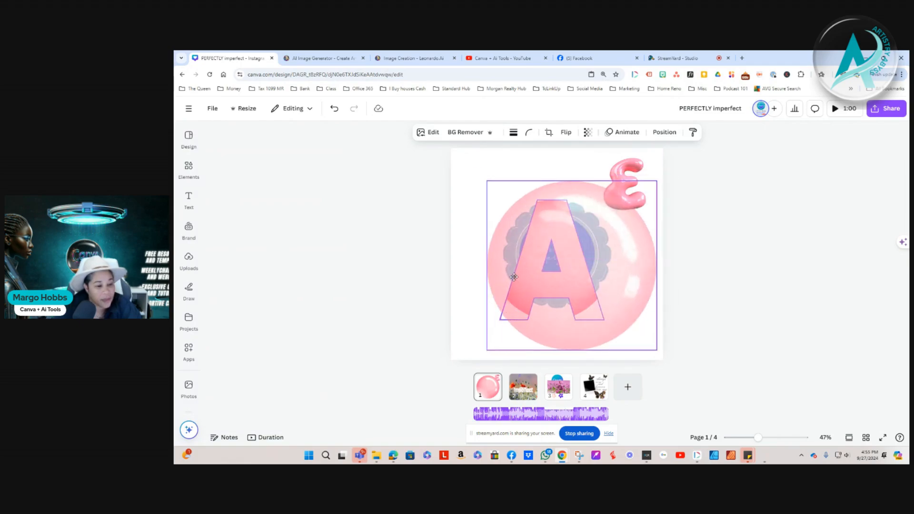
{"action": "double_click", "coordinate": [559, 286]}
{"action": "left_click_drag", "start_coordinate": [492, 320], "coordinate": [468, 341]}
{"action": "left_click_drag", "start_coordinate": [612, 200], "coordinate": [637, 174]}
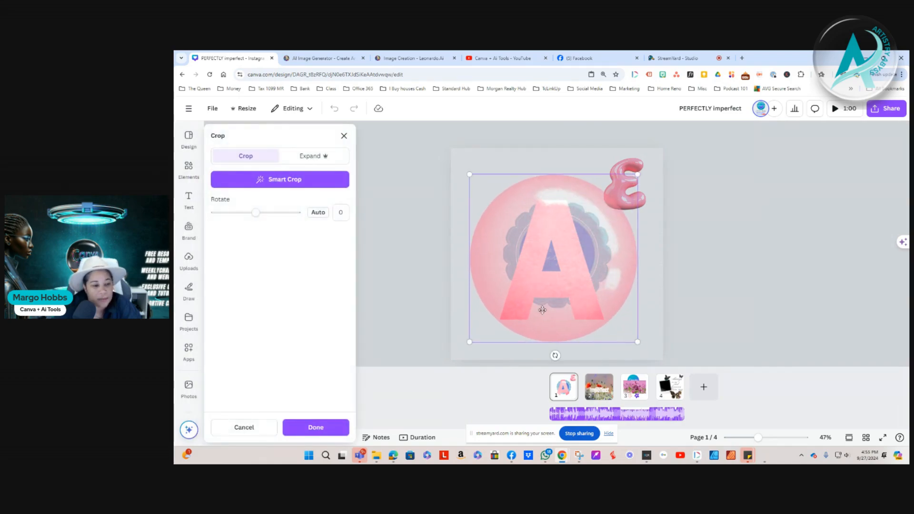
{"action": "left_click", "coordinate": [503, 167]}
Shrink the letter A frame slightly and place the pink balloon E beside it on the same baseline
{"action": "left_click_drag", "start_coordinate": [528, 296], "coordinate": [513, 309]}
{"action": "left_click", "coordinate": [618, 194]}
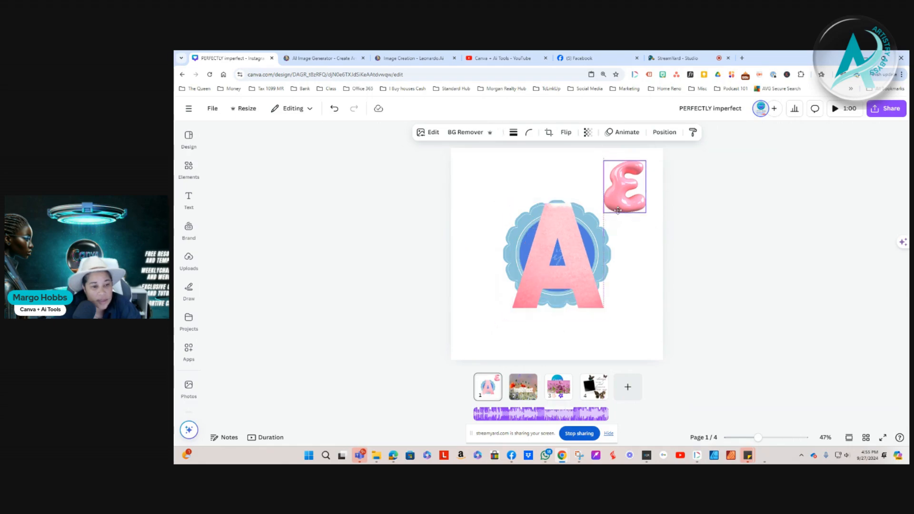
{"action": "left_click_drag", "start_coordinate": [618, 193], "coordinate": [618, 288]}
Find the wet-looking pink texture among the pink bubble photos and fill the letter A frame with it
{"action": "left_click", "coordinate": [190, 180]}
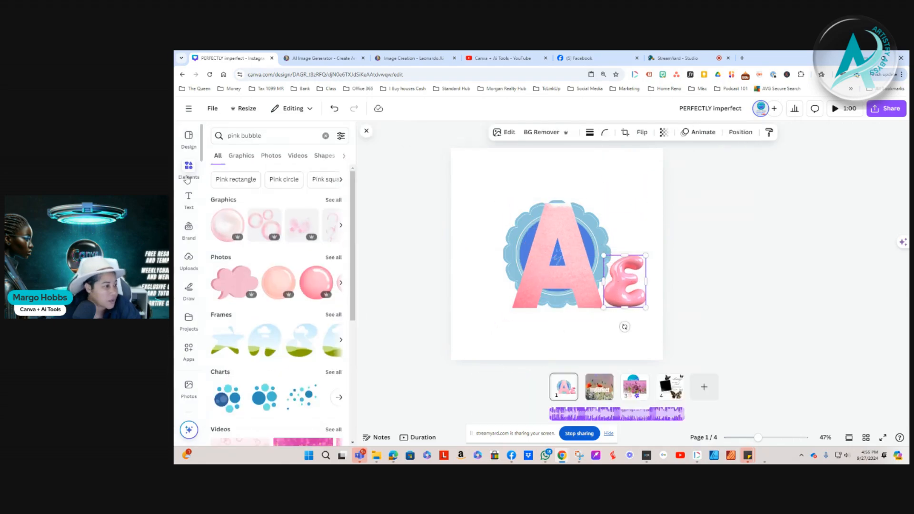
{"action": "left_click", "coordinate": [337, 259]}
{"action": "scroll", "coordinate": [302, 357], "scroll_direction": "down", "scroll_amount": 5}
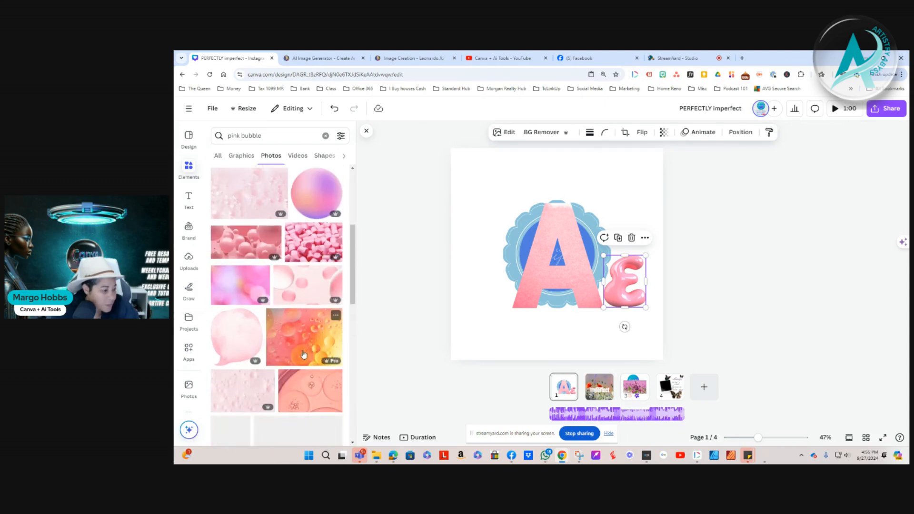
{"action": "scroll", "coordinate": [301, 357], "scroll_direction": "down", "scroll_amount": 3}
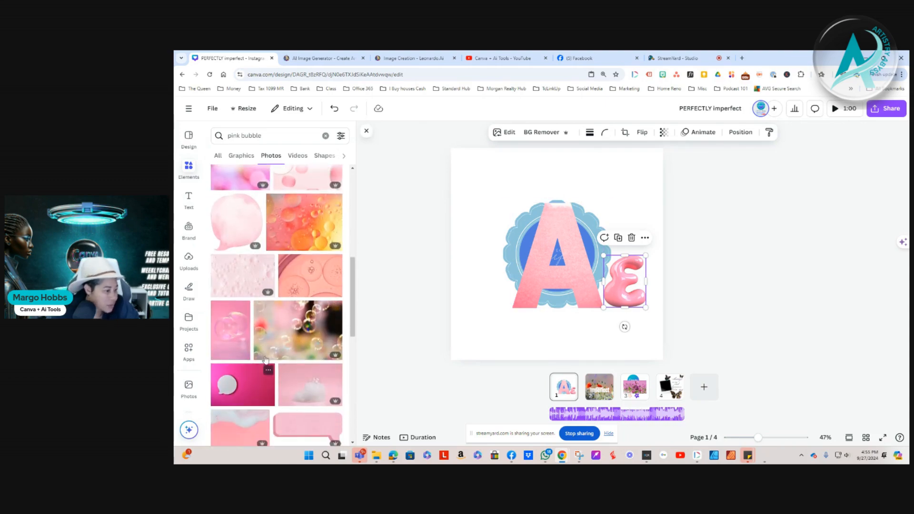
{"action": "scroll", "coordinate": [275, 362], "scroll_direction": "down", "scroll_amount": 5}
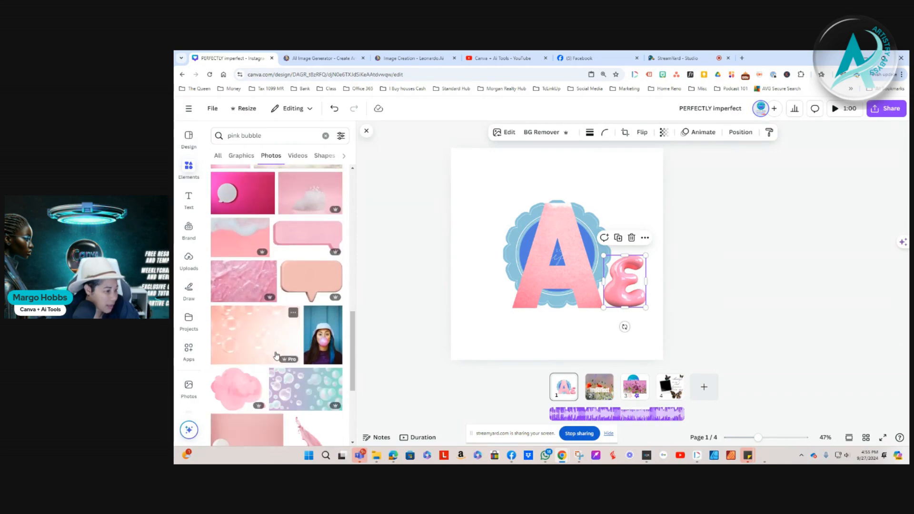
{"action": "left_click", "coordinate": [266, 266]}
{"action": "left_click_drag", "start_coordinate": [266, 266], "coordinate": [562, 257]}
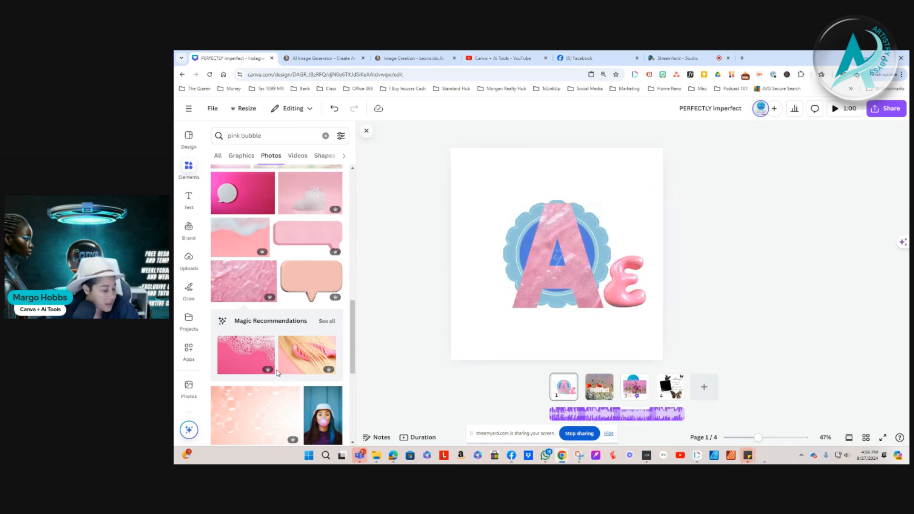
Replace the letter A's fill with the photo of smooth pink spheres from the pink bubble photo results
{"action": "scroll", "coordinate": [278, 373], "scroll_direction": "down", "scroll_amount": 4}
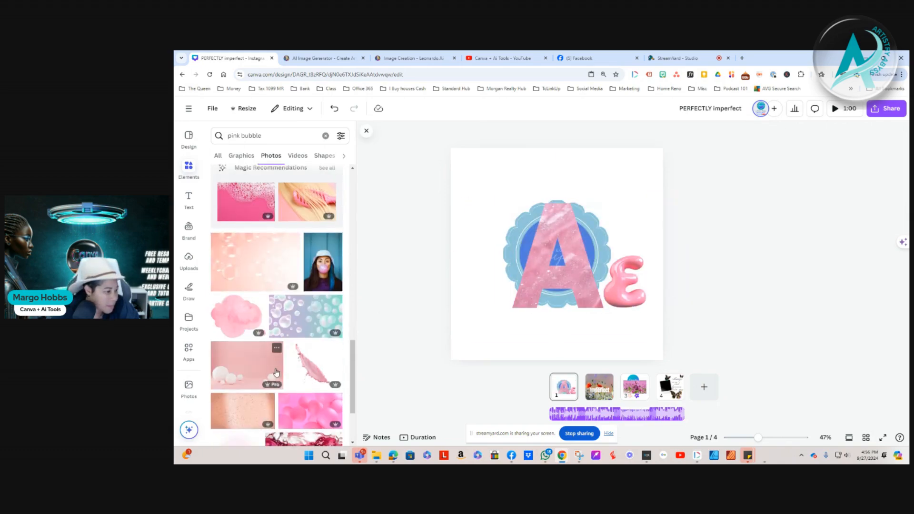
{"action": "scroll", "coordinate": [276, 372], "scroll_direction": "down", "scroll_amount": 3}
{"action": "left_click", "coordinate": [310, 314]}
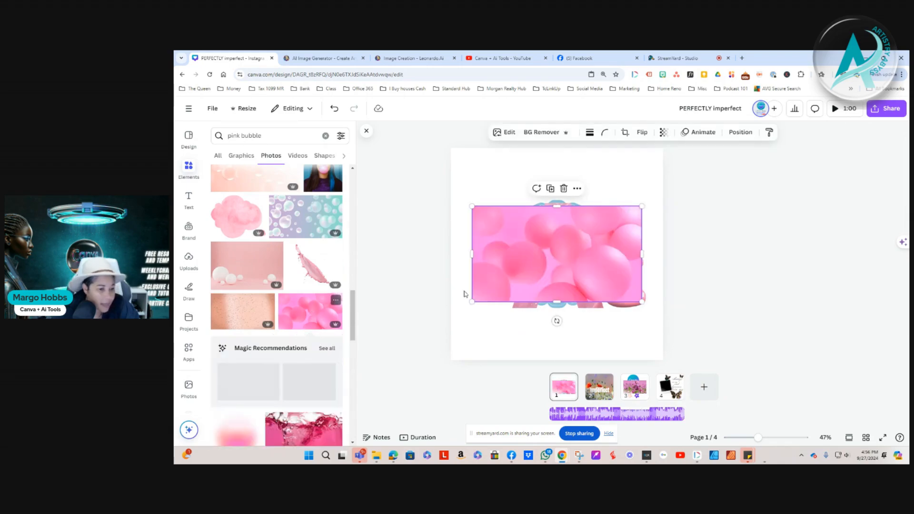
{"action": "left_click_drag", "start_coordinate": [464, 293], "coordinate": [571, 281]}
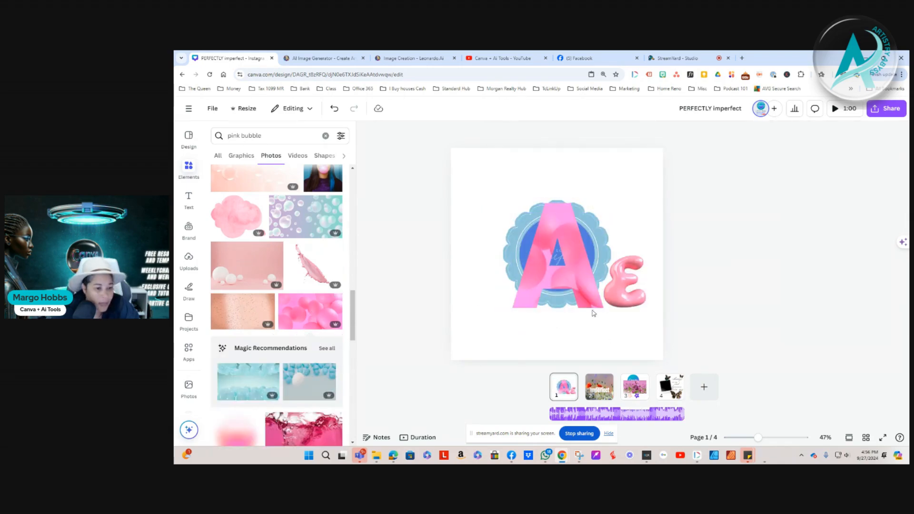
Enlarge the pink spheres photo inside the letter A and shift it so its right part fills the letter
{"action": "double_click", "coordinate": [576, 276]}
{"action": "left_click_drag", "start_coordinate": [465, 309], "coordinate": [402, 343]}
{"action": "left_click_drag", "start_coordinate": [608, 330], "coordinate": [571, 313]}
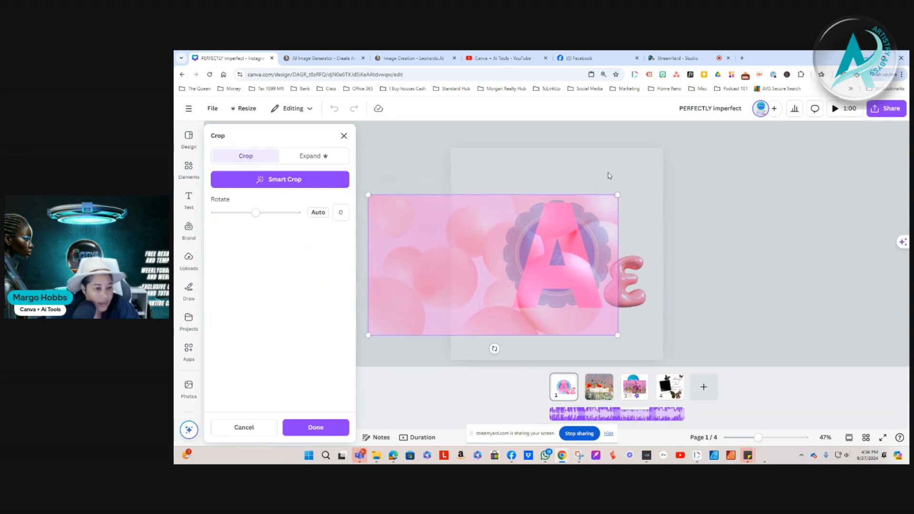
{"action": "left_click", "coordinate": [610, 178]}
Move the balloon E to the page's upper-right corner and place a smaller letter A above the blue badge
{"action": "left_click_drag", "start_coordinate": [615, 293], "coordinate": [628, 197]}
{"action": "left_click_drag", "start_coordinate": [555, 275], "coordinate": [551, 221]}
{"action": "left_click_drag", "start_coordinate": [508, 257], "coordinate": [546, 213]}
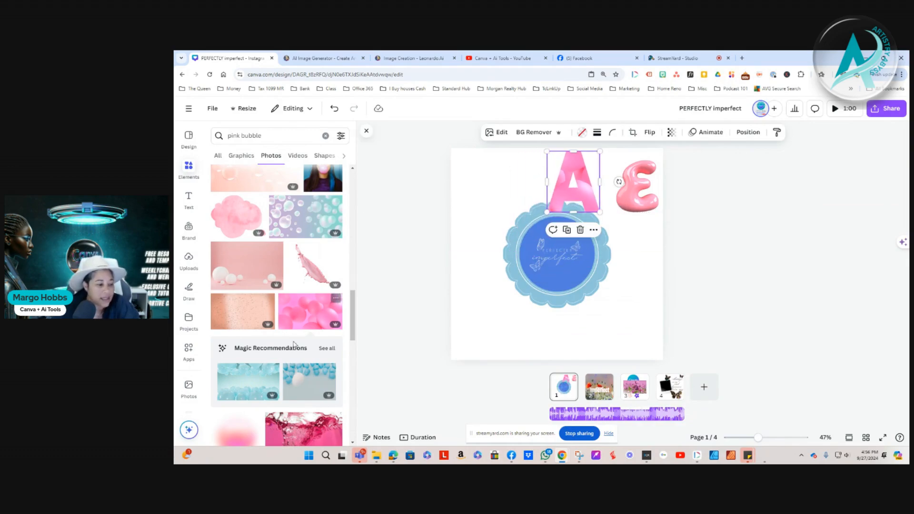
Filter the pink bubble photos to free items and look through them for a suitable letter fill
{"action": "scroll", "coordinate": [294, 345], "scroll_direction": "down", "scroll_amount": 5}
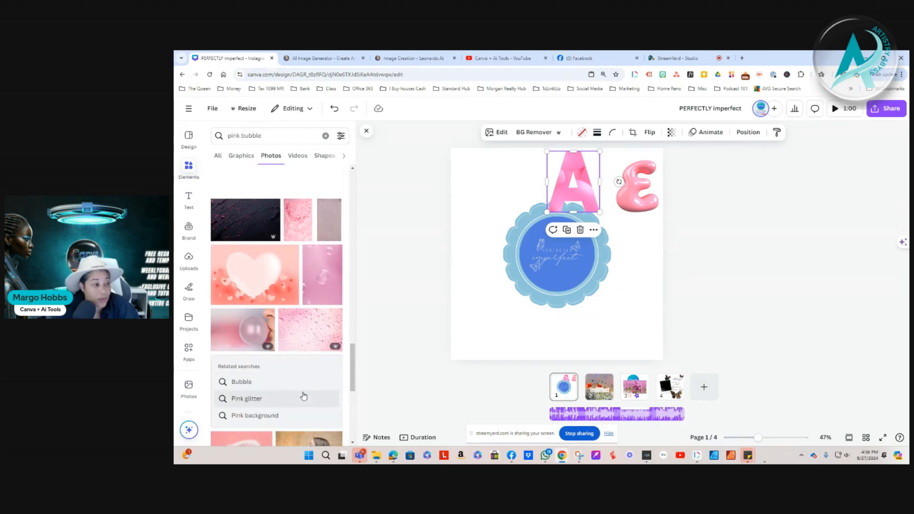
{"action": "left_click", "coordinate": [341, 137]}
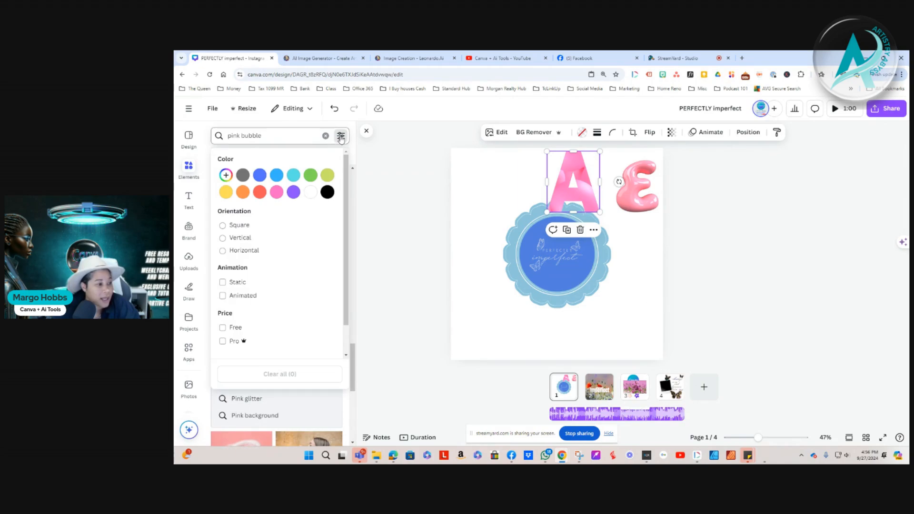
{"action": "left_click", "coordinate": [222, 329]}
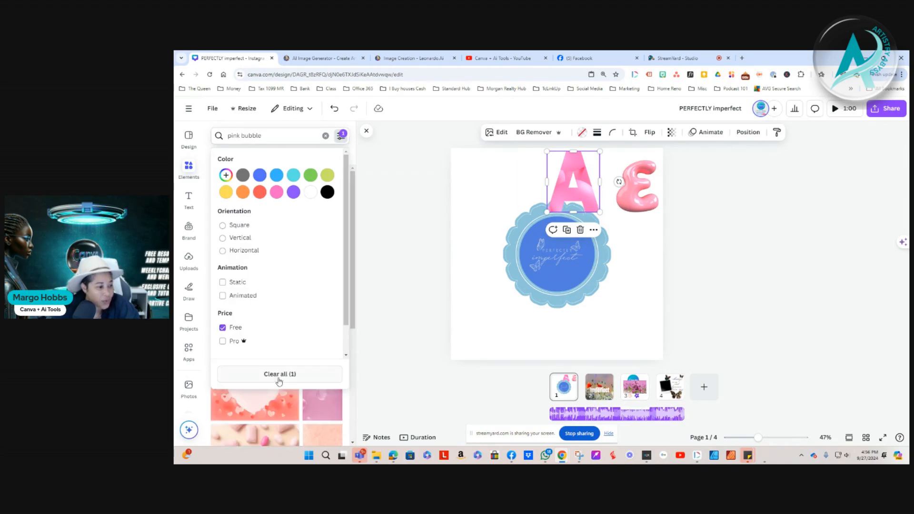
{"action": "left_click", "coordinate": [403, 285]}
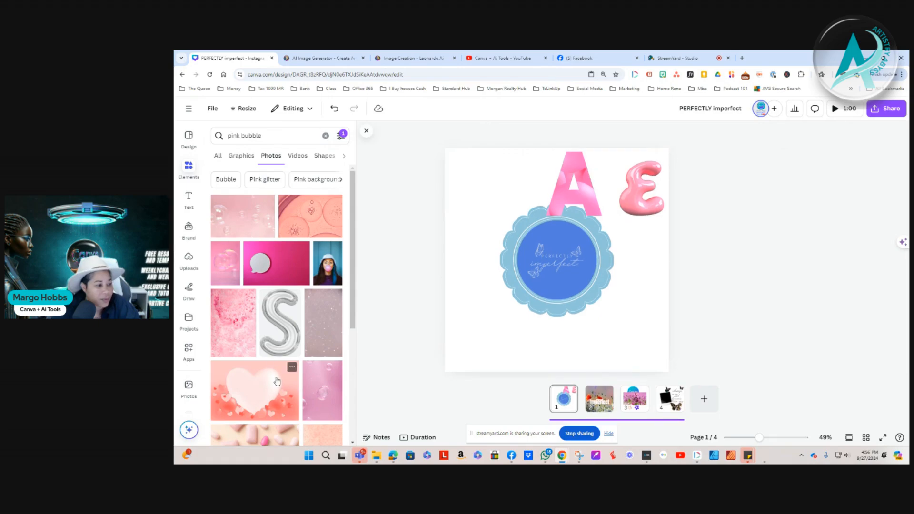
{"action": "scroll", "coordinate": [276, 376], "scroll_direction": "down", "scroll_amount": 3}
{"action": "scroll", "coordinate": [276, 379], "scroll_direction": "down", "scroll_amount": 1}
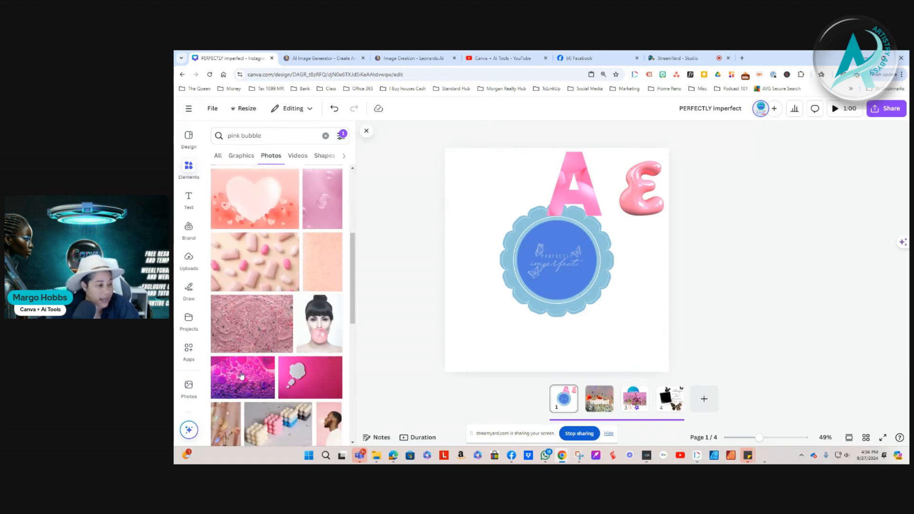
{"action": "scroll", "coordinate": [242, 376], "scroll_direction": "down", "scroll_amount": 3}
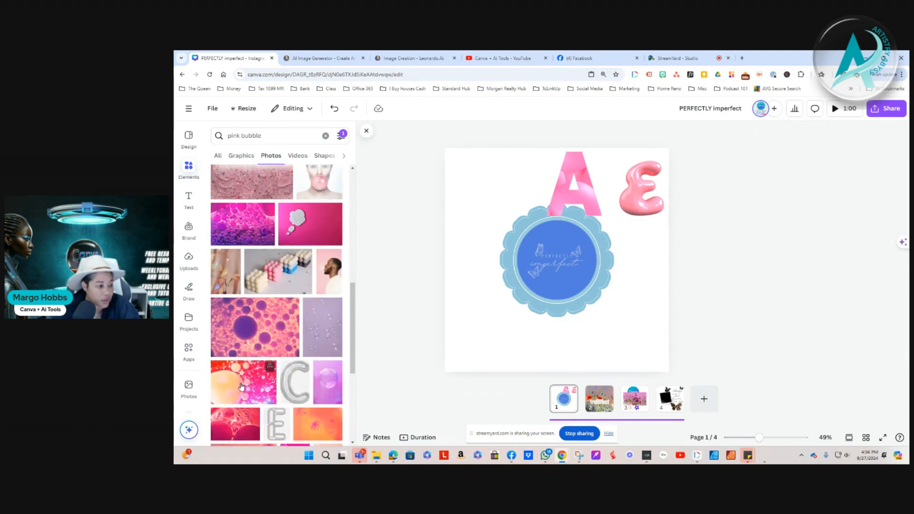
{"action": "scroll", "coordinate": [242, 386], "scroll_direction": "down", "scroll_amount": 3}
{"action": "scroll", "coordinate": [242, 386], "scroll_direction": "down", "scroll_amount": 6}
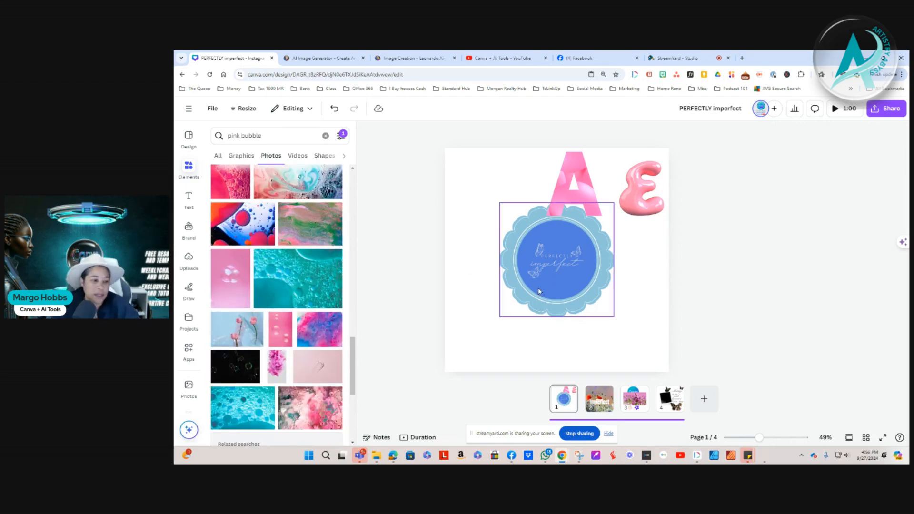
Move the blue scalloped badge to the page's lower-left corner and browse more free pink bubble photos
{"action": "left_click_drag", "start_coordinate": [538, 290], "coordinate": [488, 339]}
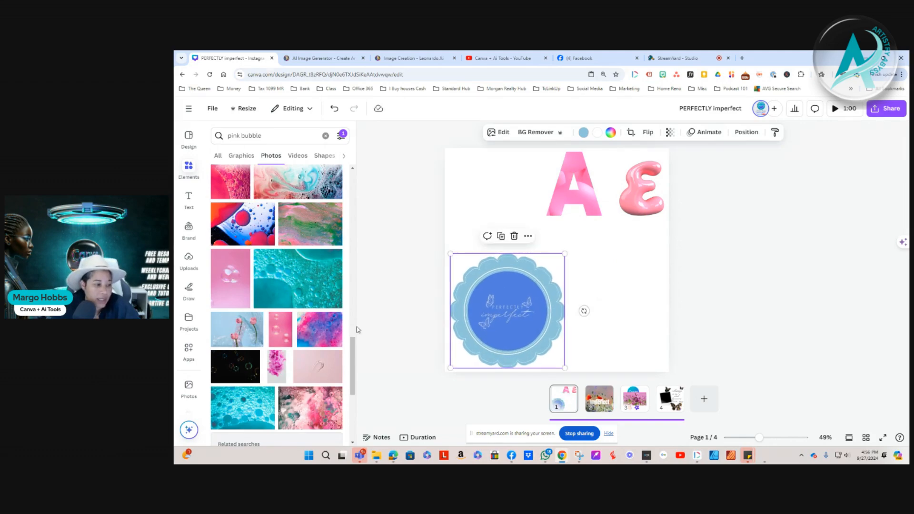
{"action": "scroll", "coordinate": [320, 331], "scroll_direction": "down", "scroll_amount": 1}
{"action": "scroll", "coordinate": [320, 332], "scroll_direction": "down", "scroll_amount": 5}
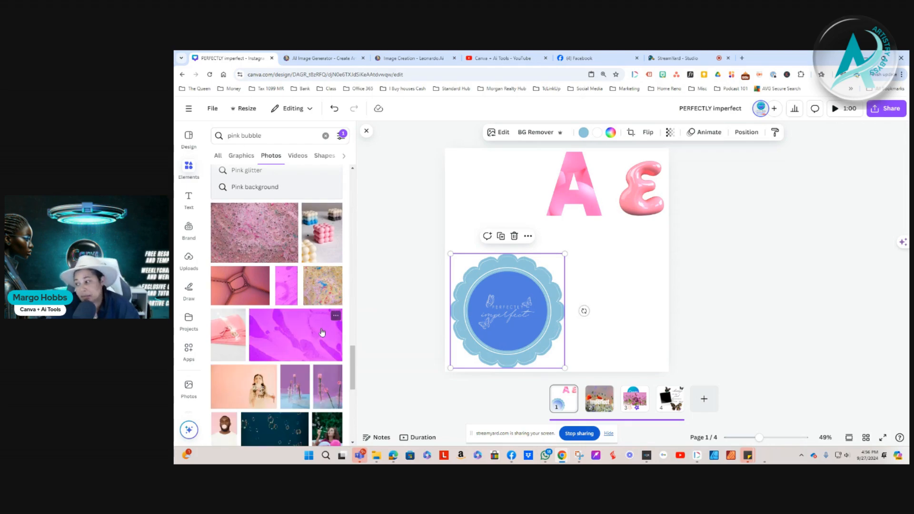
{"action": "scroll", "coordinate": [262, 378], "scroll_direction": "down", "scroll_amount": 3}
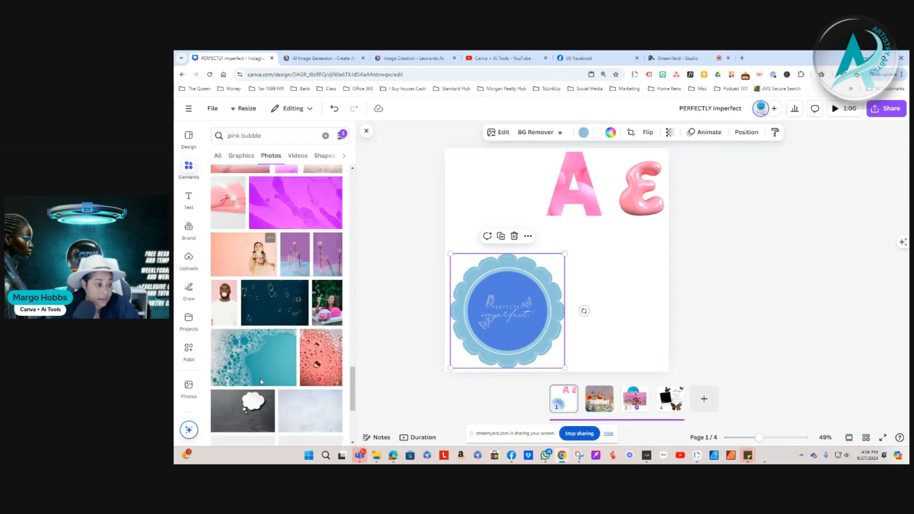
{"action": "scroll", "coordinate": [260, 381], "scroll_direction": "down", "scroll_amount": 4}
{"action": "scroll", "coordinate": [261, 379], "scroll_direction": "up", "scroll_amount": 3}
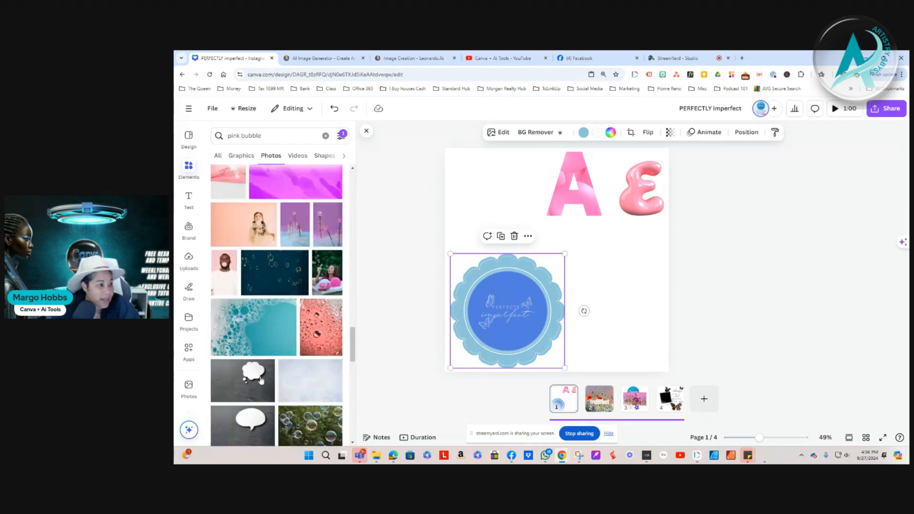
Clear the pink bubble search and close the element library, keeping the letter A selected
{"action": "left_click", "coordinate": [573, 200]}
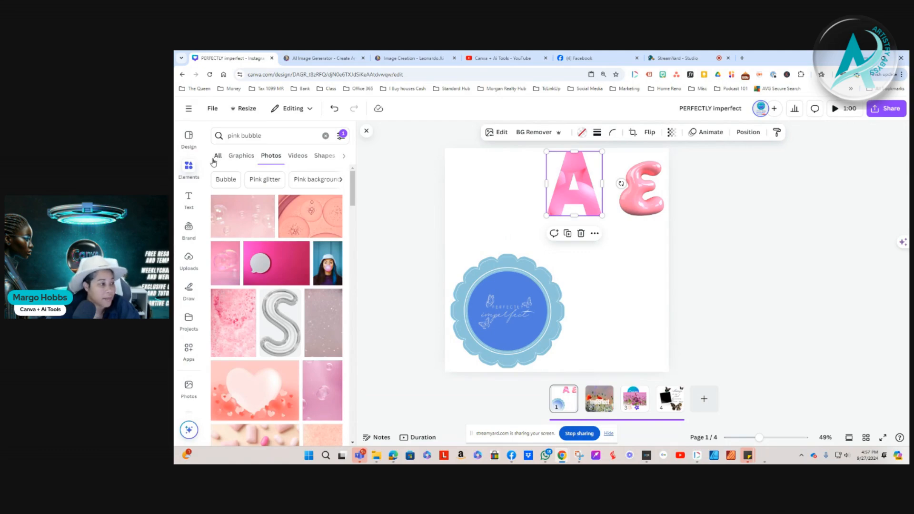
{"action": "left_click", "coordinate": [326, 136]}
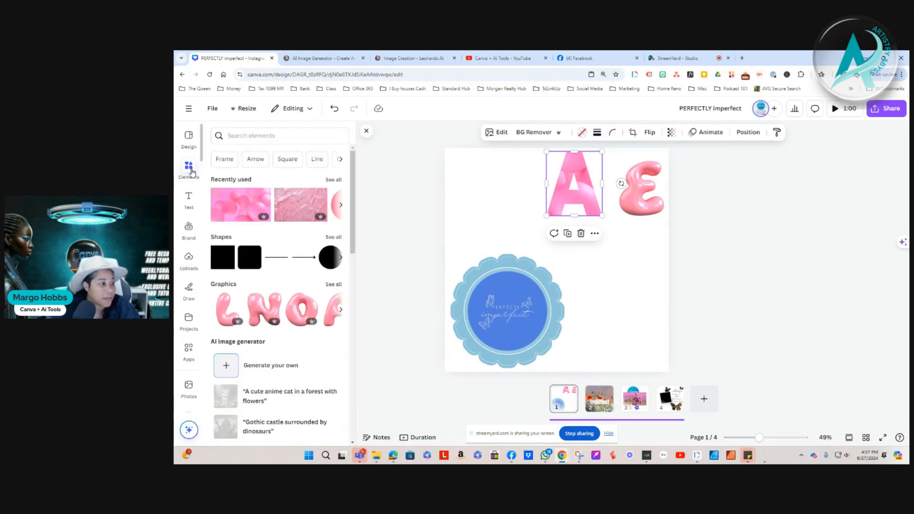
{"action": "left_click", "coordinate": [189, 169]}
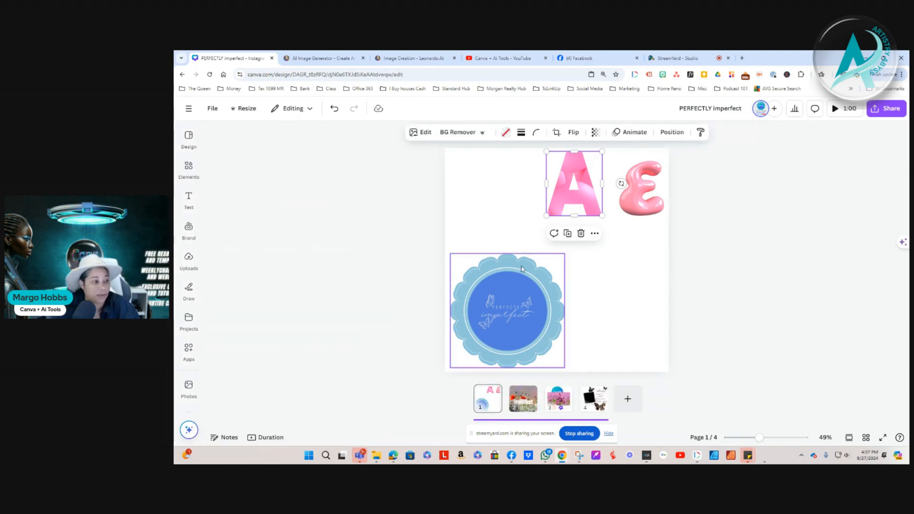
Move the pink letter A to just above the blue badge and reopen the element library
{"action": "left_click_drag", "start_coordinate": [562, 196], "coordinate": [502, 224]}
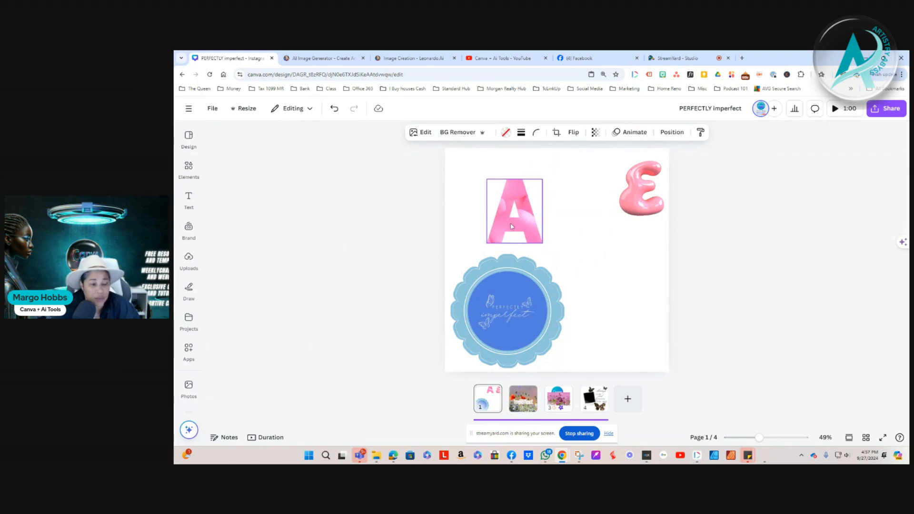
{"action": "left_click", "coordinate": [189, 172]}
{"action": "left_click_drag", "start_coordinate": [533, 212], "coordinate": [548, 217]}
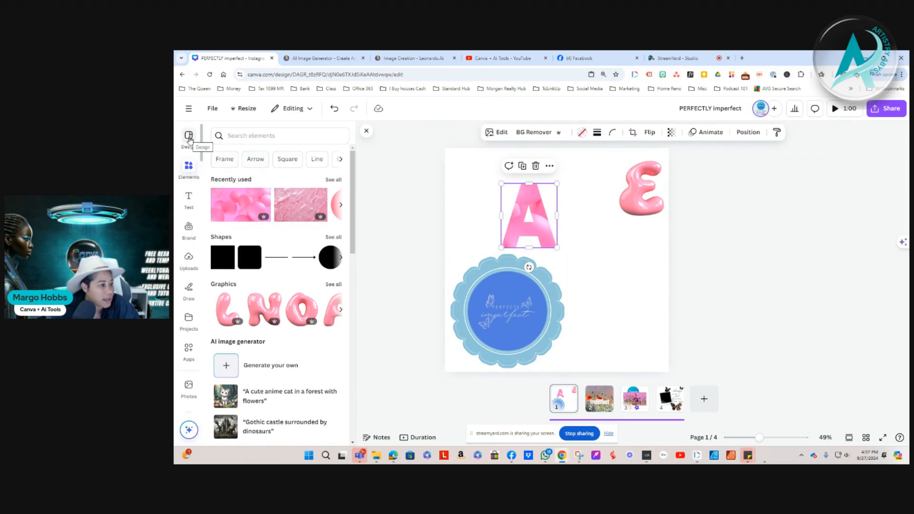
Look through the suggested element search categories, from Circle and Gradient to Stars and Halloween
{"action": "left_click", "coordinate": [188, 167]}
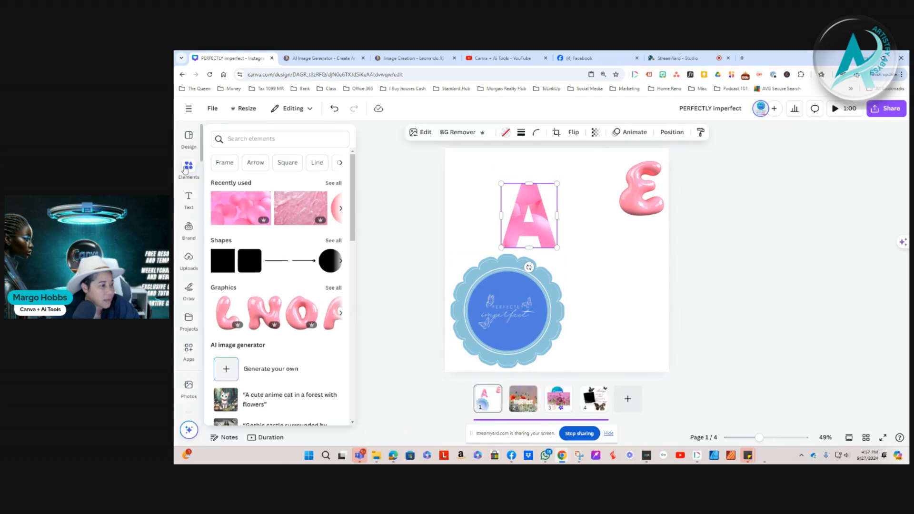
{"action": "left_click", "coordinate": [340, 164]}
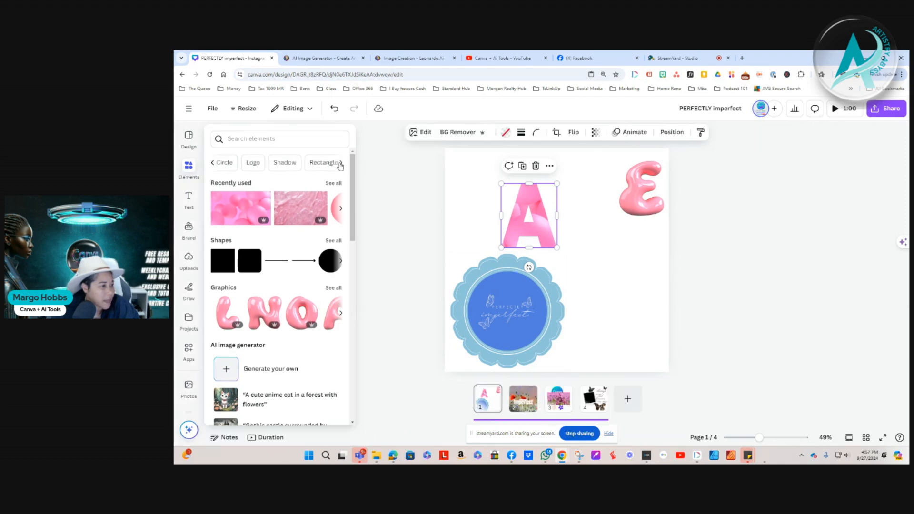
{"action": "left_click", "coordinate": [340, 164]}
{"action": "left_click", "coordinate": [341, 164]}
{"action": "left_click", "coordinate": [340, 164]}
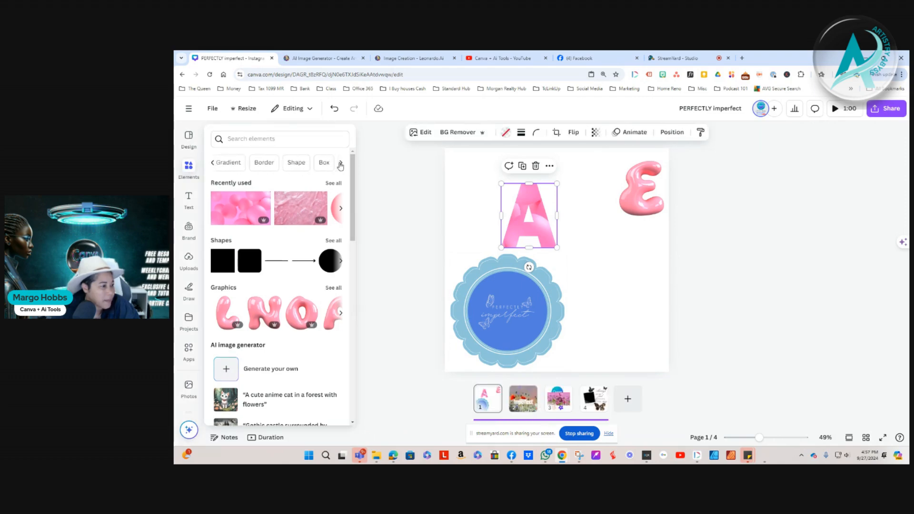
{"action": "left_click", "coordinate": [341, 164]}
{"action": "left_click", "coordinate": [341, 164]}
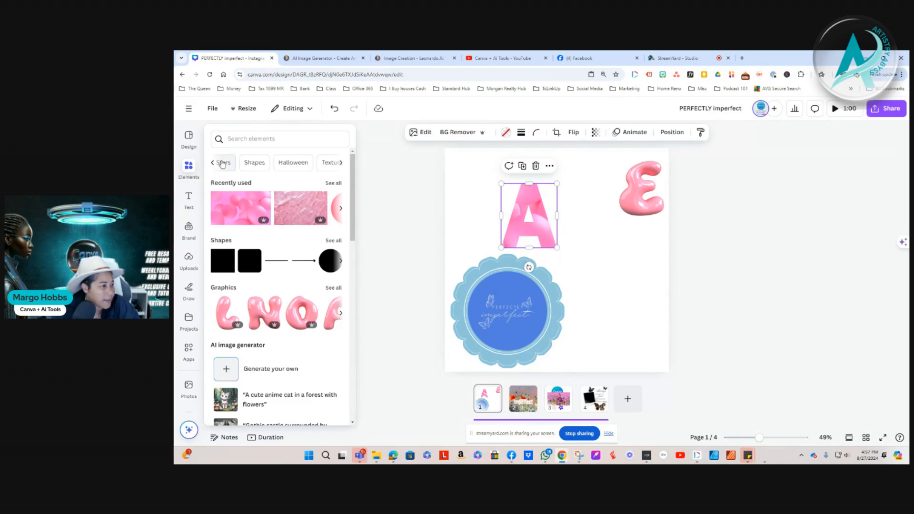
{"action": "left_click", "coordinate": [188, 139]}
{"action": "left_click", "coordinate": [188, 198]}
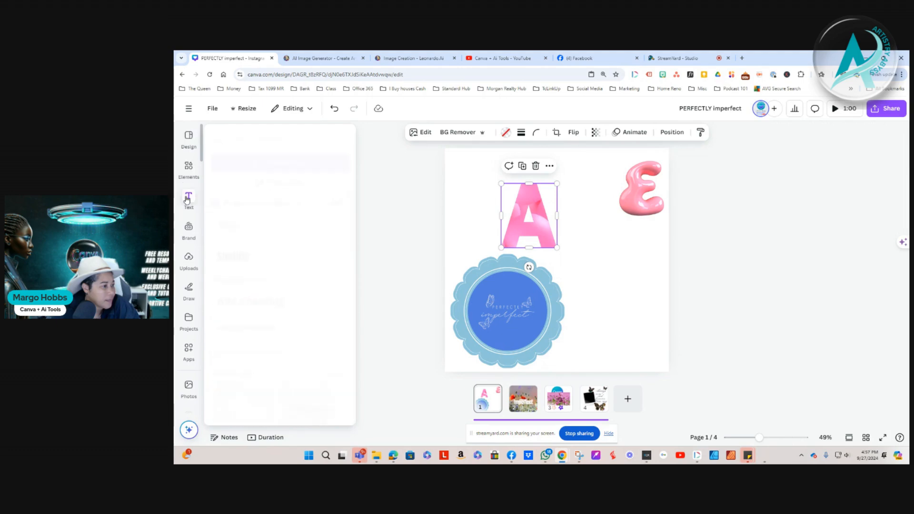
{"action": "left_click", "coordinate": [188, 175]}
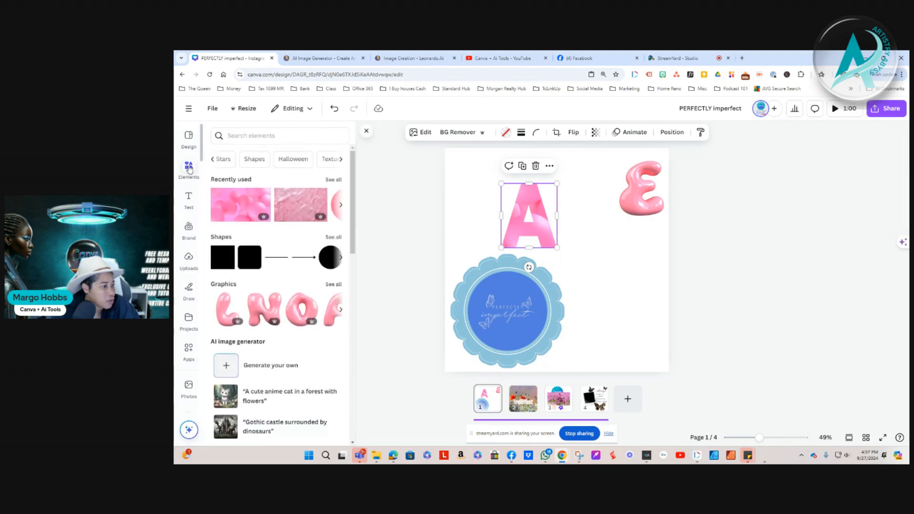
Look up elements from the suggested Frame category and narrow the results to mockups
{"action": "left_click", "coordinate": [213, 160]}
{"action": "left_click", "coordinate": [213, 160]}
{"action": "left_click", "coordinate": [213, 160]}
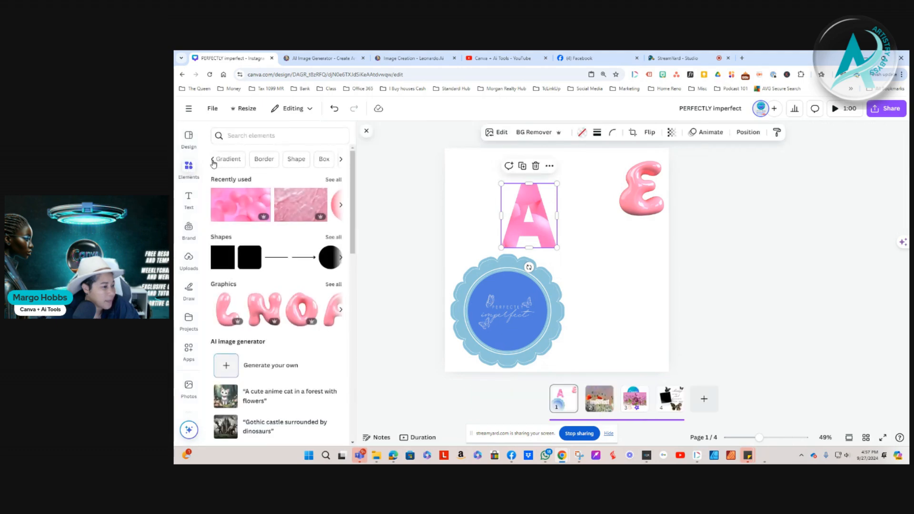
{"action": "left_click", "coordinate": [213, 159]}
{"action": "left_click", "coordinate": [213, 159]}
{"action": "left_click", "coordinate": [213, 159]}
{"action": "left_click", "coordinate": [214, 159]}
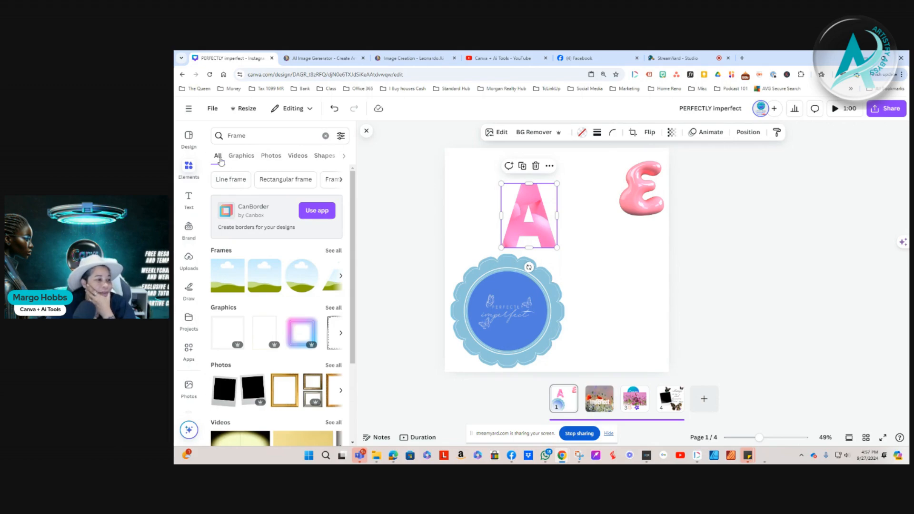
{"action": "left_click", "coordinate": [344, 156]}
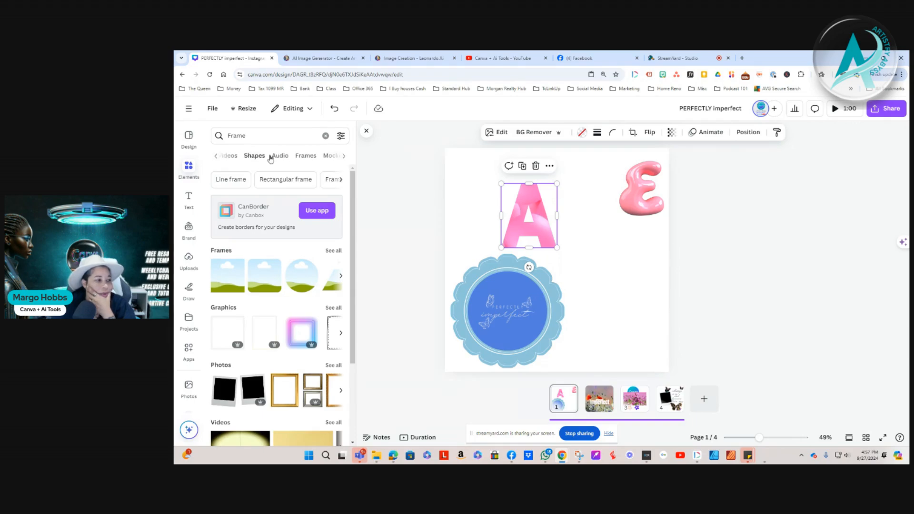
{"action": "left_click", "coordinate": [344, 157]}
{"action": "left_click", "coordinate": [305, 160]}
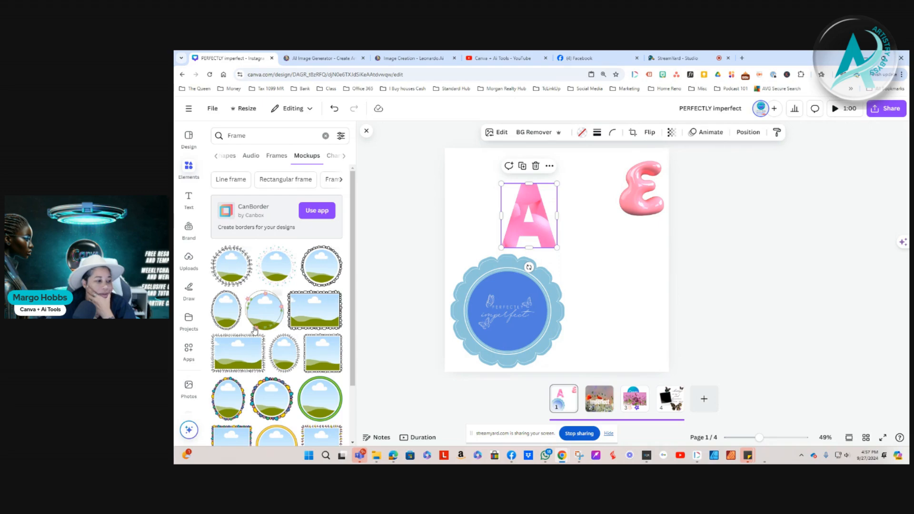
Add the mockup of a woman facing a wall picture and enlarge one copy to nearly the page's full height
{"action": "scroll", "coordinate": [258, 337], "scroll_direction": "down", "scroll_amount": 5}
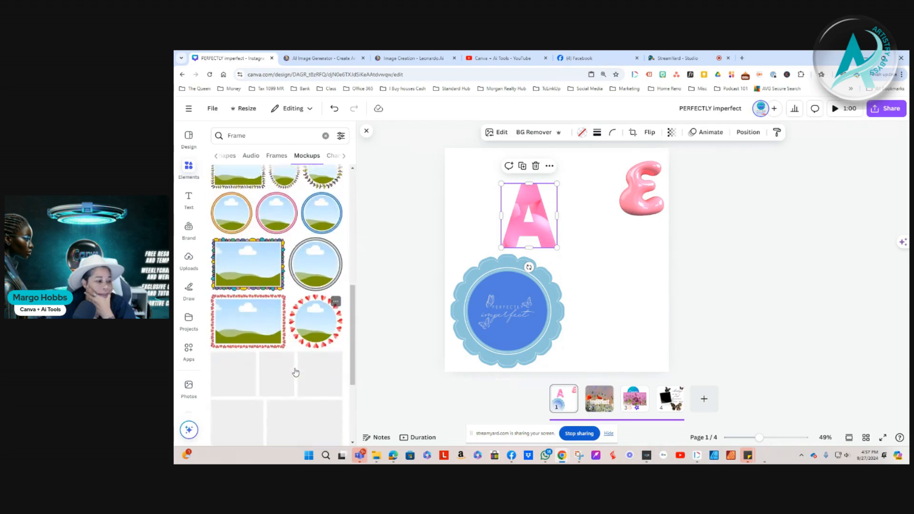
{"action": "scroll", "coordinate": [296, 371], "scroll_direction": "down", "scroll_amount": 1}
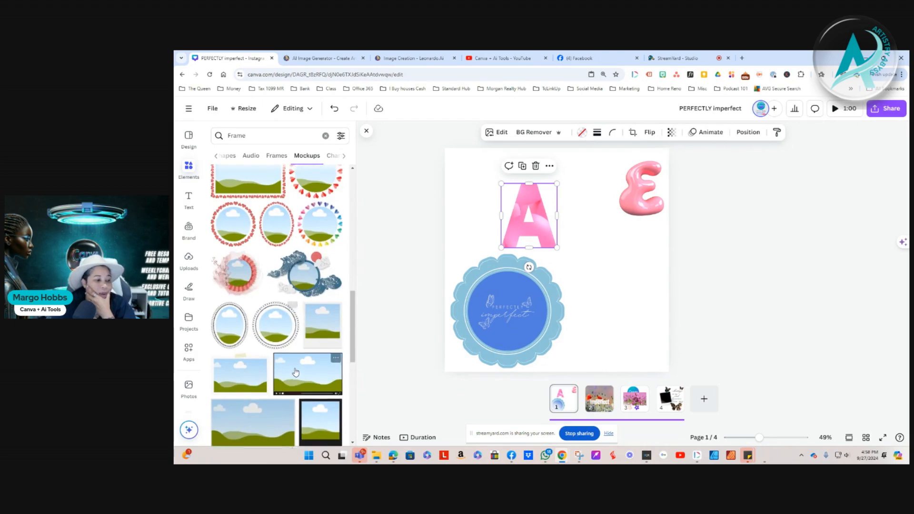
{"action": "scroll", "coordinate": [296, 372], "scroll_direction": "down", "scroll_amount": 5}
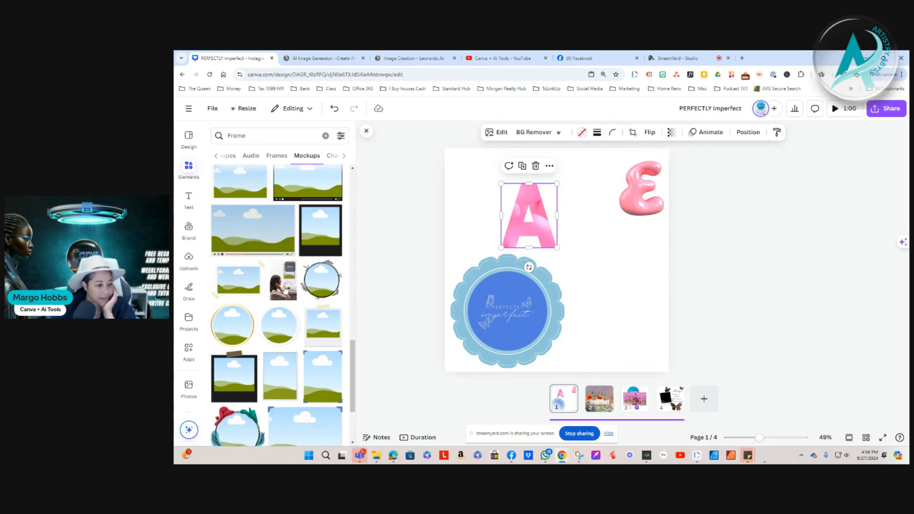
{"action": "left_click", "coordinate": [293, 293]}
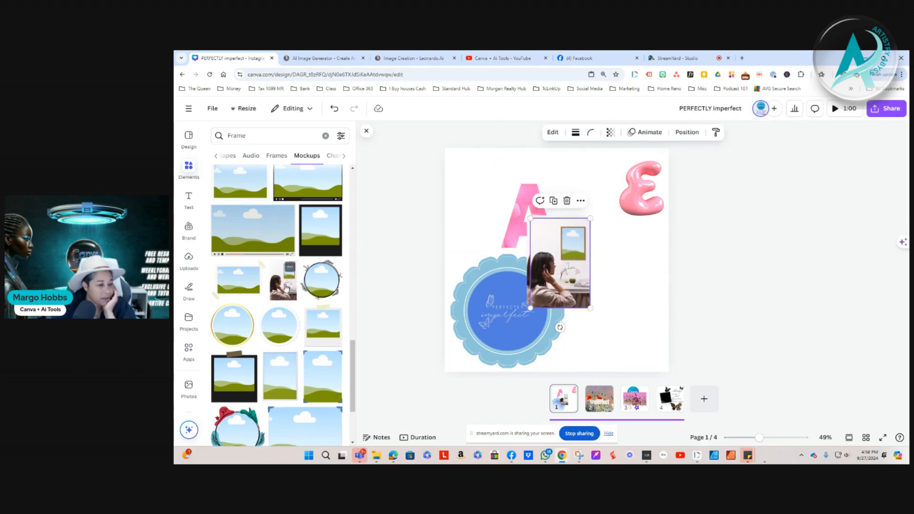
{"action": "left_click_drag", "start_coordinate": [560, 269], "coordinate": [630, 322]}
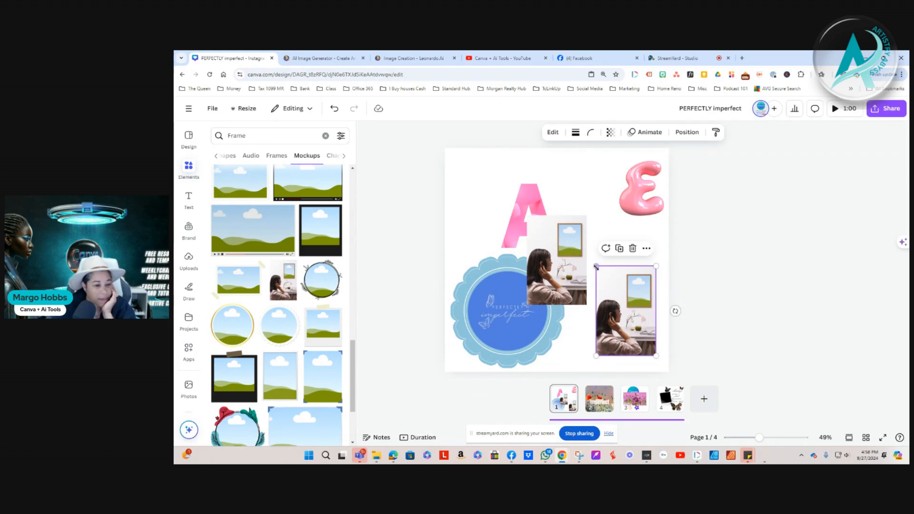
{"action": "left_click_drag", "start_coordinate": [596, 266], "coordinate": [514, 142]}
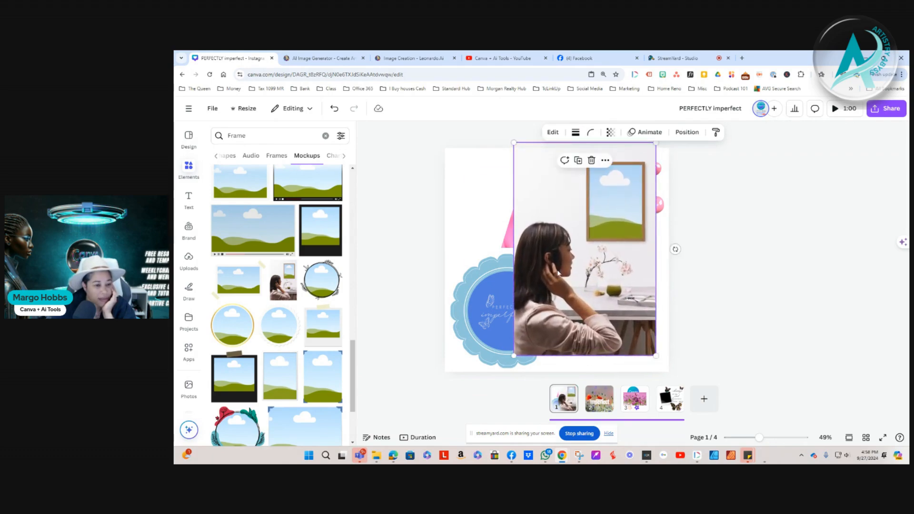
{"action": "left_click_drag", "start_coordinate": [551, 222], "coordinate": [451, 246]}
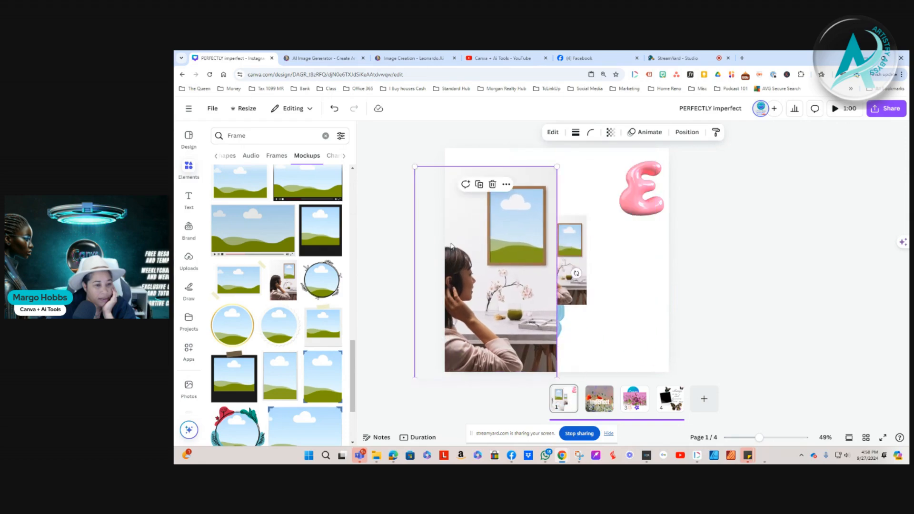
Delete the pink balloon letter E and the smaller copy of the woman mockup
{"action": "left_click", "coordinate": [640, 188]}
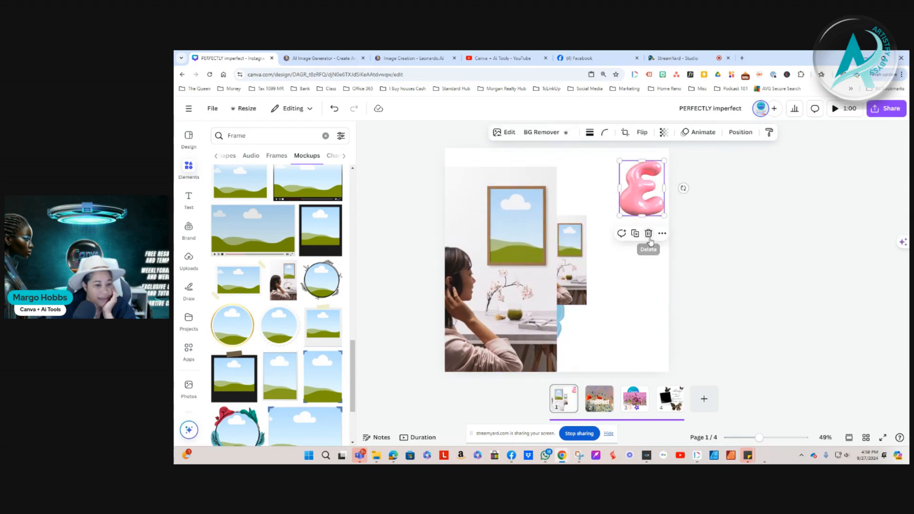
{"action": "left_click", "coordinate": [649, 233]}
{"action": "left_click", "coordinate": [577, 252]}
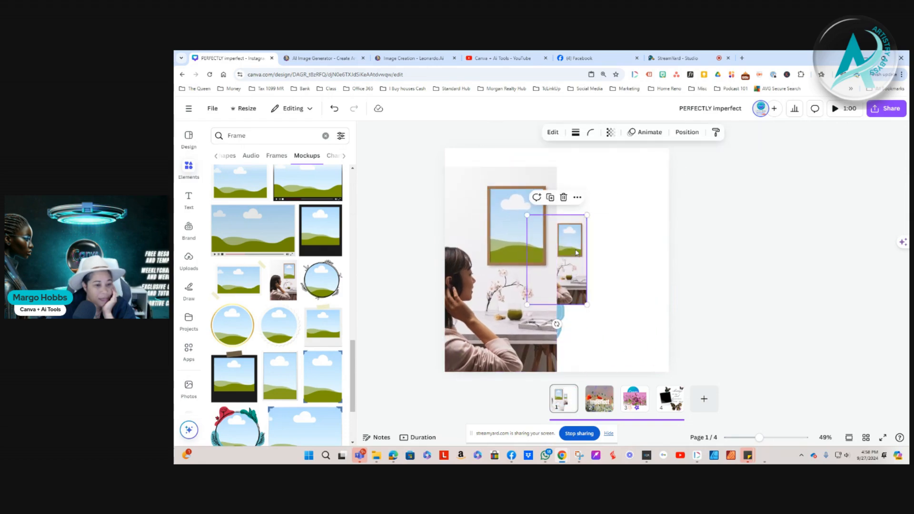
{"action": "left_click", "coordinate": [564, 197]}
Delete the letter A and the blue scalloped badge including their frames, and centre the large mockup on the page
{"action": "left_click_drag", "start_coordinate": [516, 245], "coordinate": [645, 214]}
{"action": "left_click", "coordinate": [532, 200]}
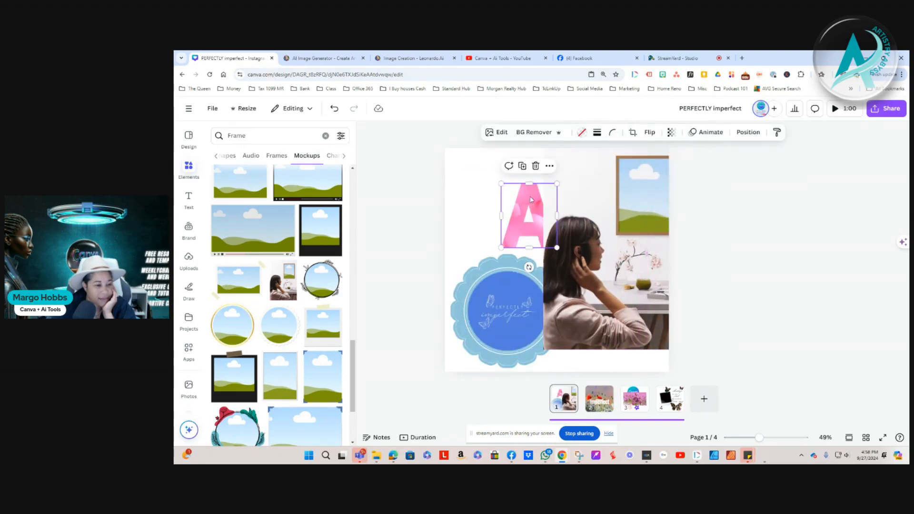
{"action": "left_click", "coordinate": [536, 166]}
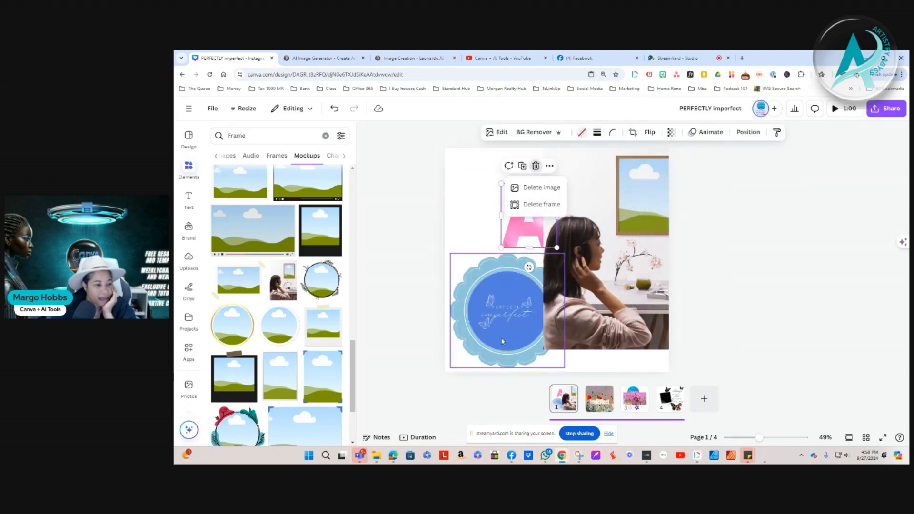
{"action": "left_click", "coordinate": [538, 204]}
{"action": "left_click", "coordinate": [500, 302]}
{"action": "left_click", "coordinate": [515, 237]}
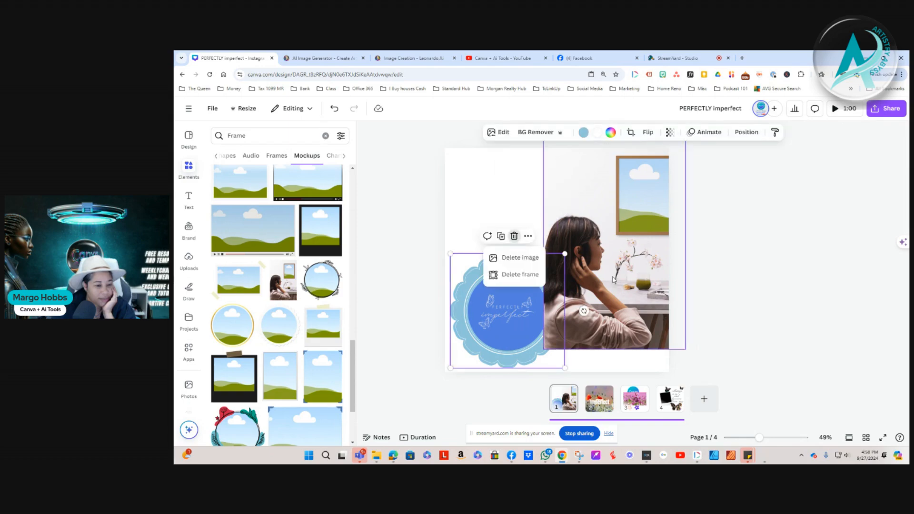
{"action": "left_click", "coordinate": [520, 275]}
{"action": "left_click_drag", "start_coordinate": [613, 294], "coordinate": [548, 312]}
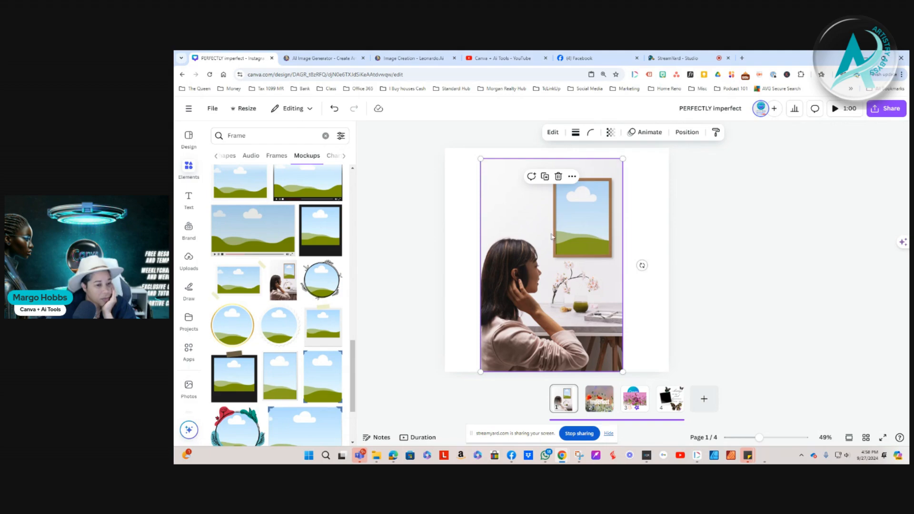
{"action": "left_click", "coordinate": [615, 191]}
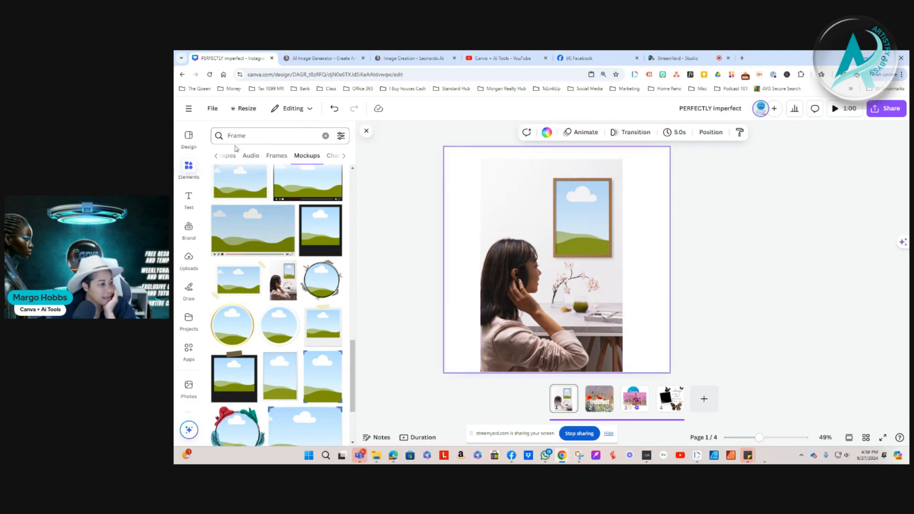
Look at the photo results for Frame and clear the search
{"action": "left_click", "coordinate": [215, 157]}
{"action": "left_click", "coordinate": [216, 157]}
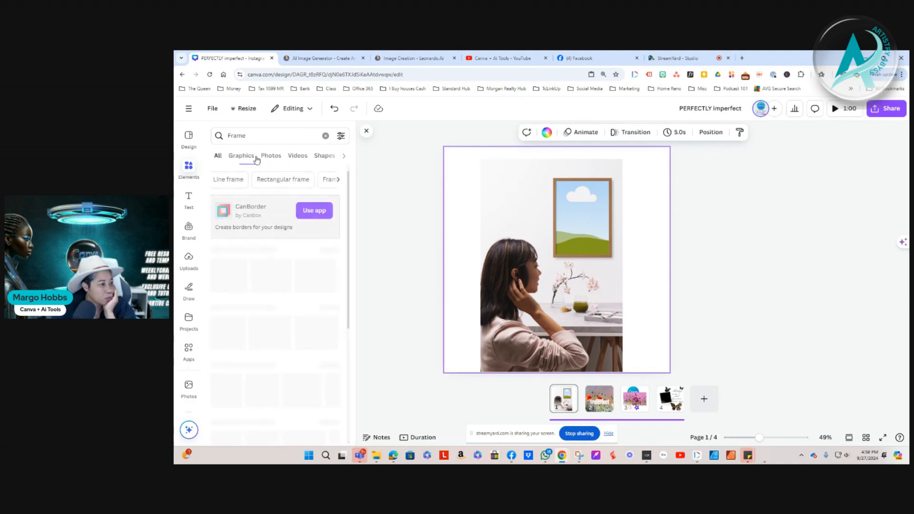
{"action": "left_click", "coordinate": [272, 157]}
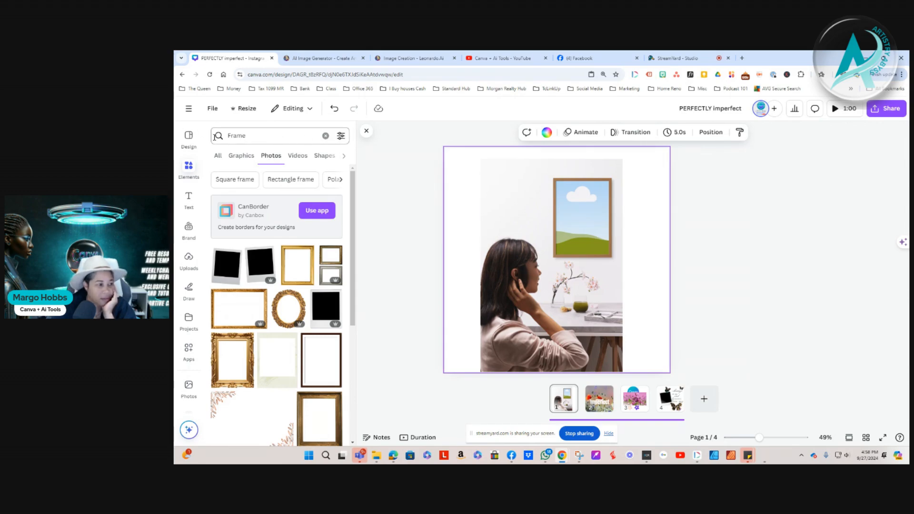
{"action": "left_click", "coordinate": [326, 136]}
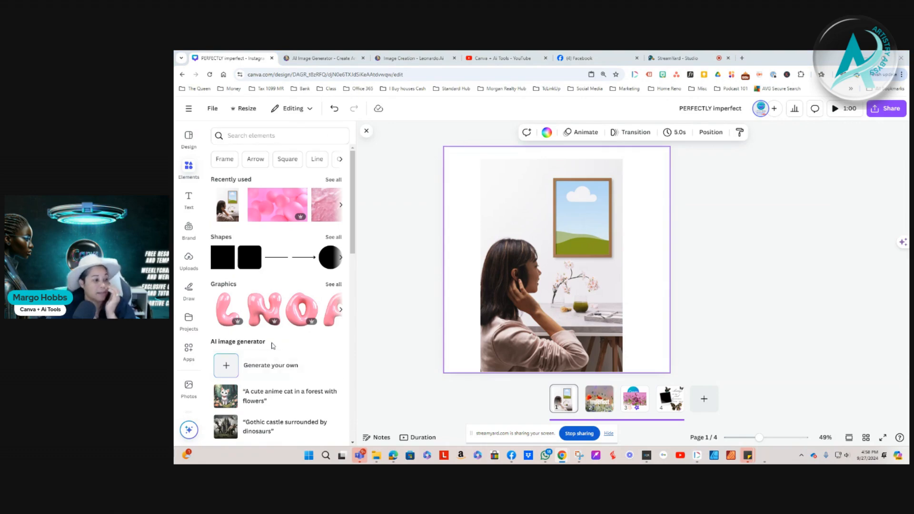
Search the elements for "color art" and add the colourful eye mural photo from the photo results to the page
{"action": "left_click", "coordinate": [311, 136]}
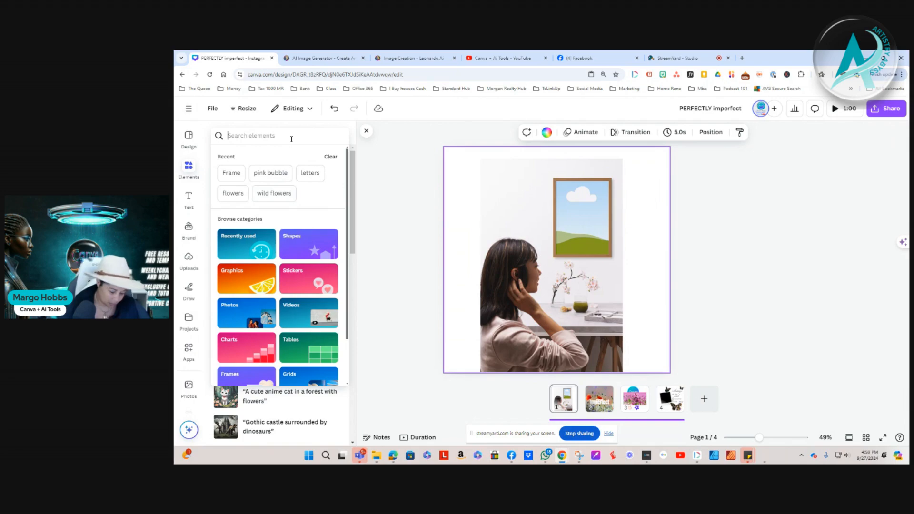
{"action": "type", "text": "colo"}
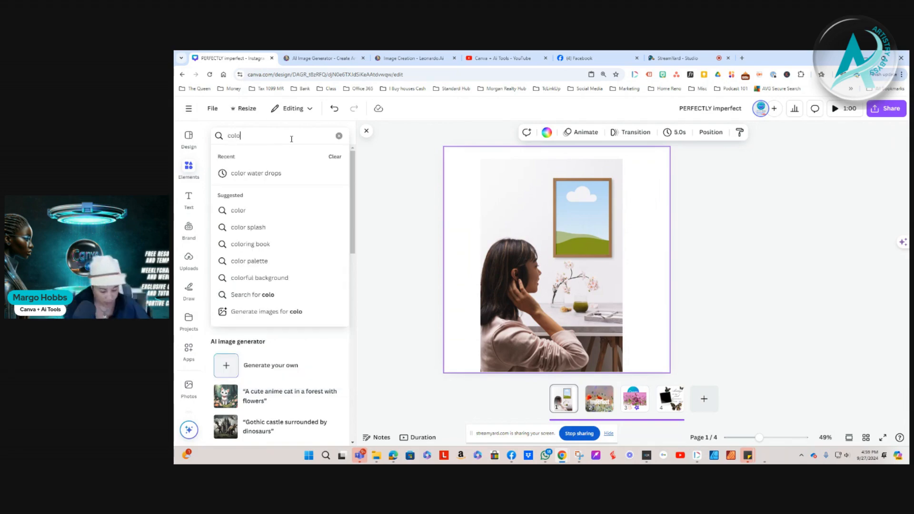
{"action": "type", "text": "r art"}
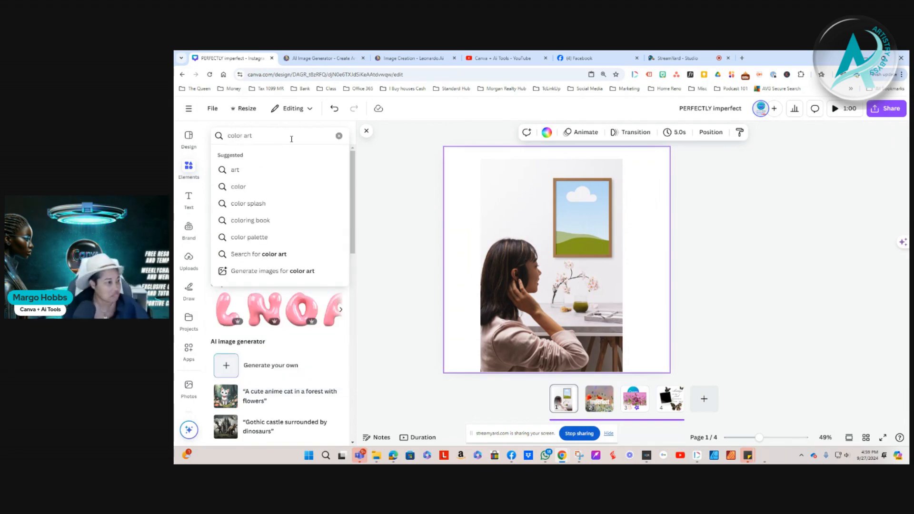
{"action": "key", "text": "Return"}
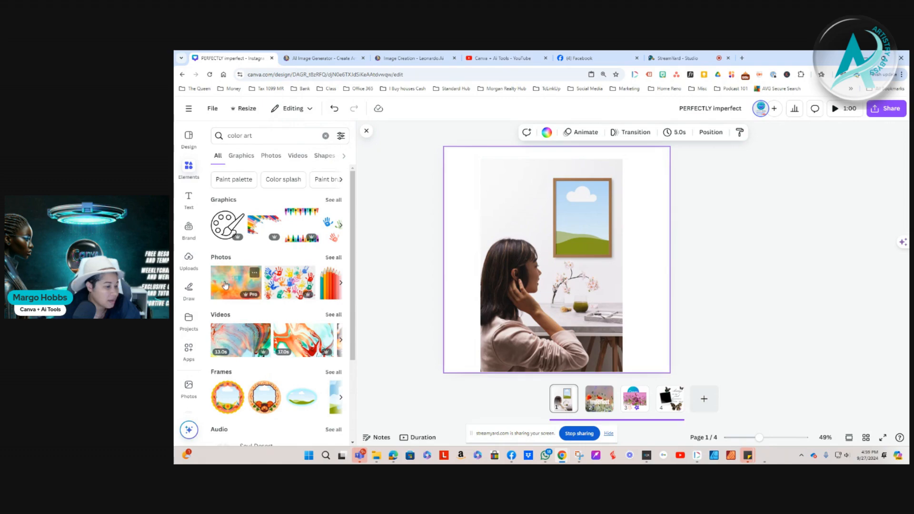
{"action": "left_click", "coordinate": [333, 258]}
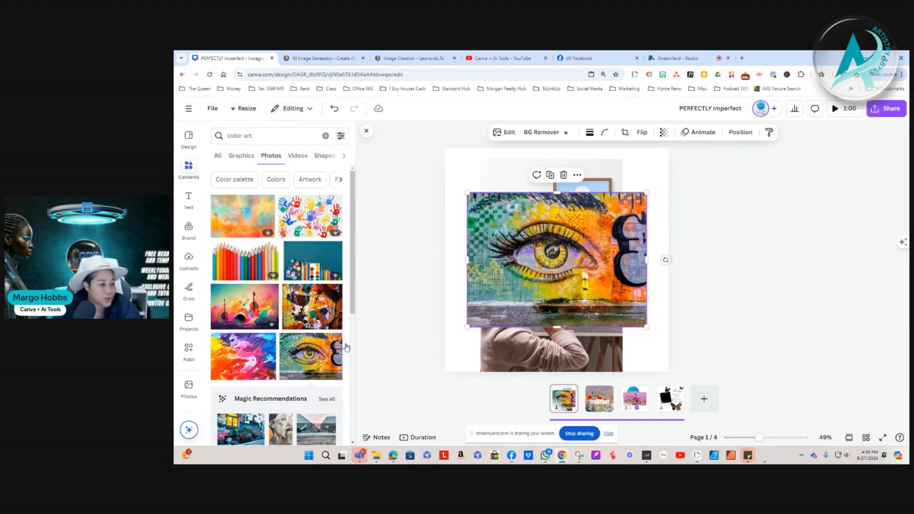
Limit the color art photos to free ones and browse the results
{"action": "left_click", "coordinate": [340, 137]}
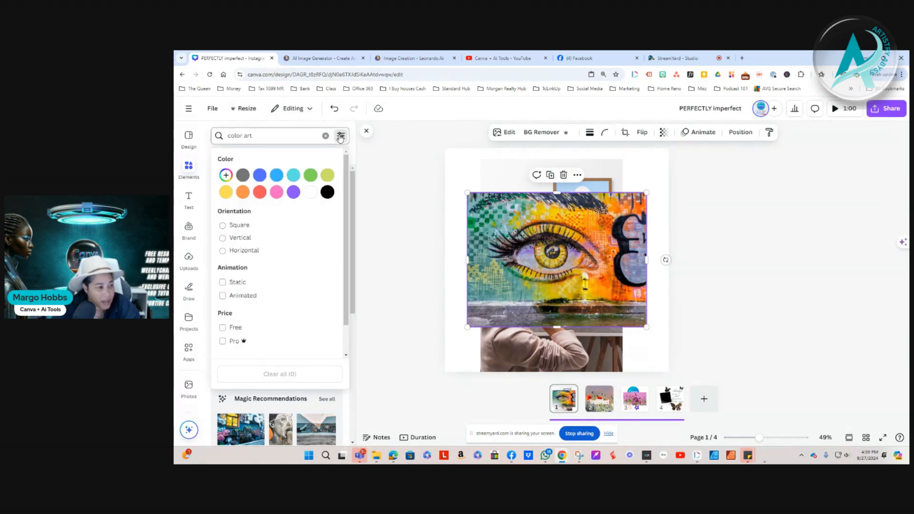
{"action": "left_click", "coordinate": [222, 328]}
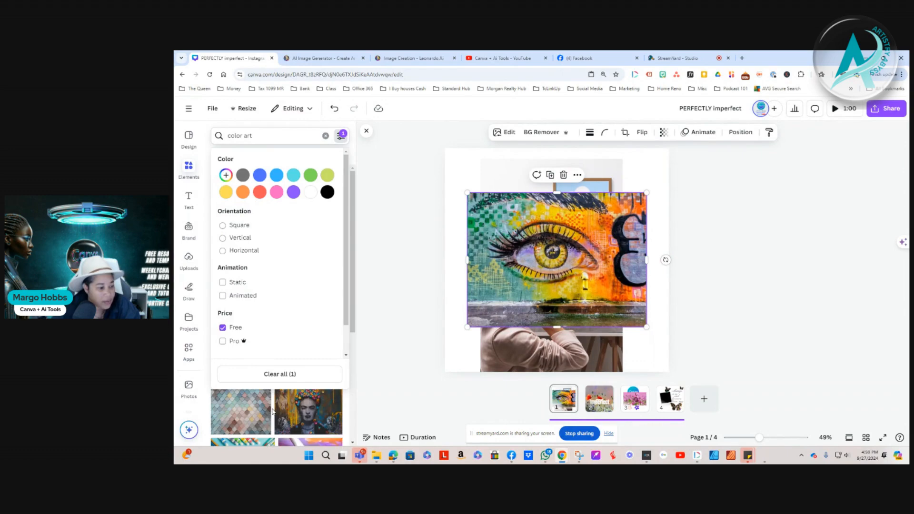
{"action": "left_click", "coordinate": [273, 412]}
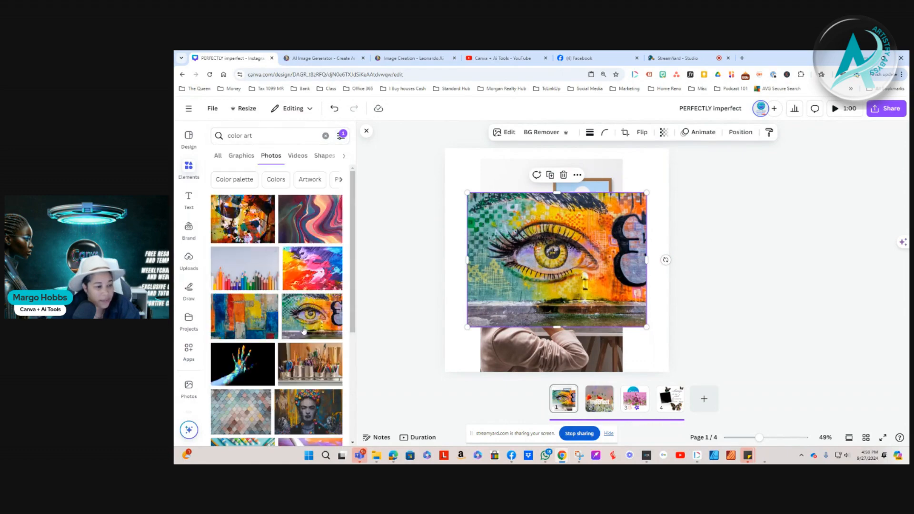
{"action": "scroll", "coordinate": [261, 390], "scroll_direction": "down", "scroll_amount": 4}
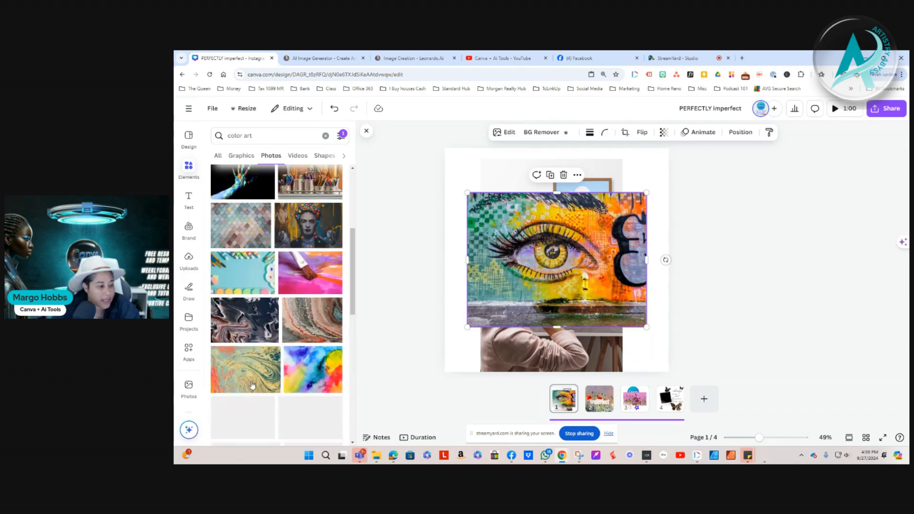
{"action": "scroll", "coordinate": [252, 384], "scroll_direction": "down", "scroll_amount": 3}
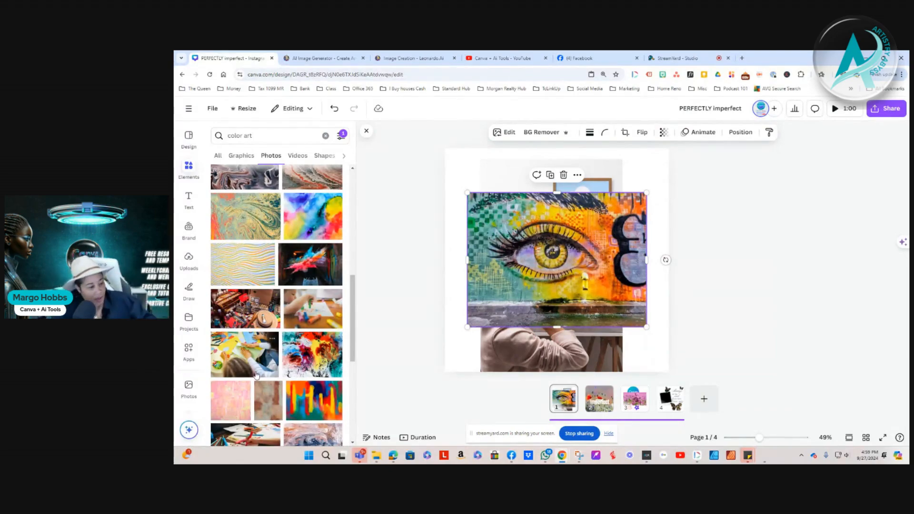
{"action": "scroll", "coordinate": [284, 344], "scroll_direction": "down", "scroll_amount": 3}
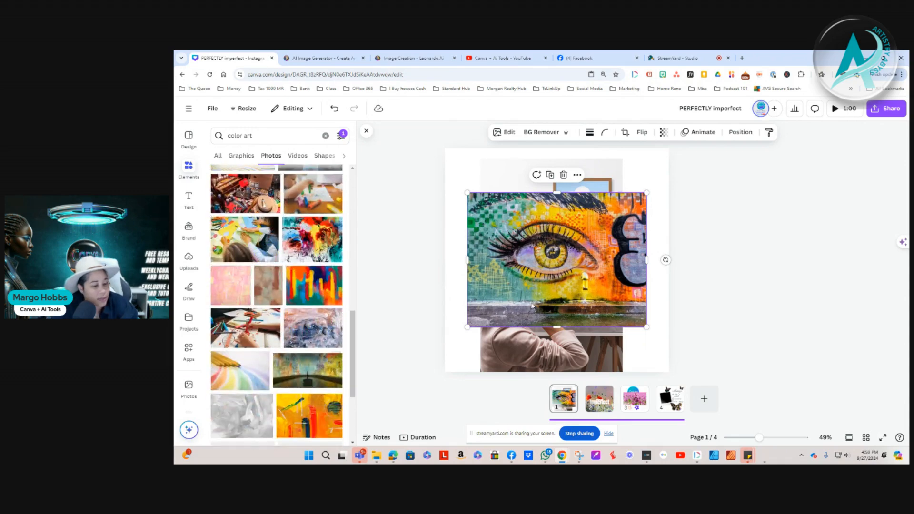
Place the colourful eye mural photo in the wall picture mockup and apply the Fill crop after trying Fit and Smart Crop
{"action": "left_click_drag", "start_coordinate": [548, 252], "coordinate": [566, 218]}
{"action": "key", "text": "Delete"}
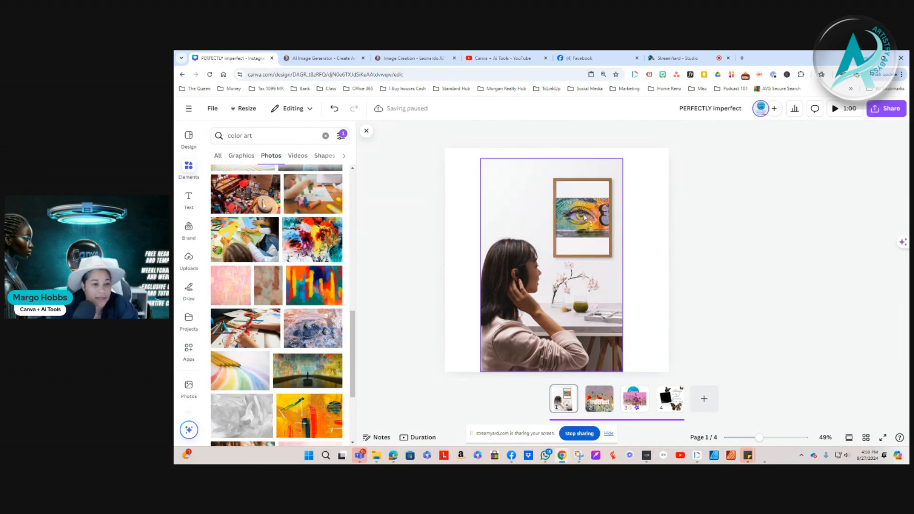
{"action": "double_click", "coordinate": [585, 217]}
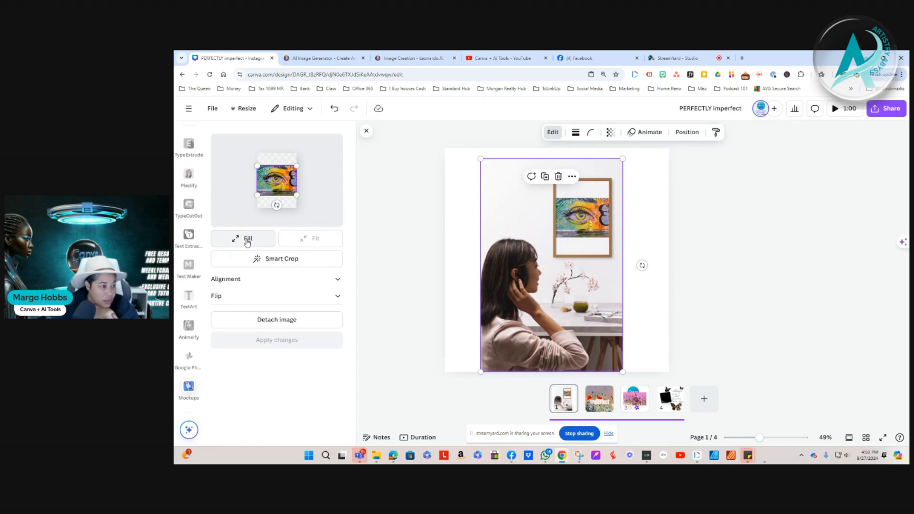
{"action": "left_click", "coordinate": [247, 241]}
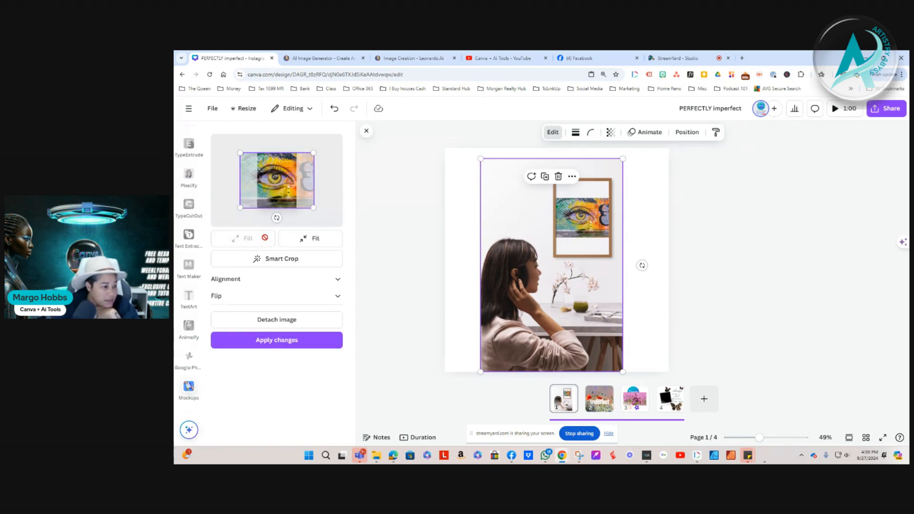
{"action": "left_click", "coordinate": [312, 239]}
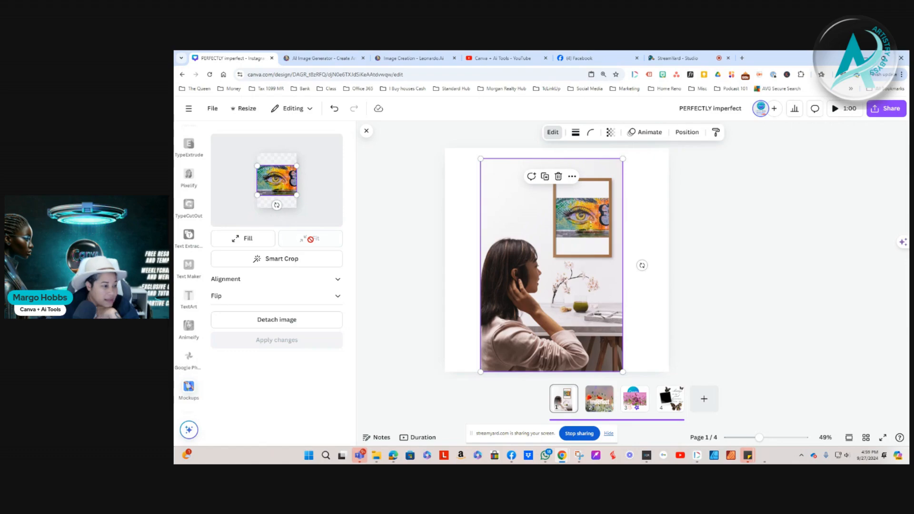
{"action": "left_click", "coordinate": [304, 256]}
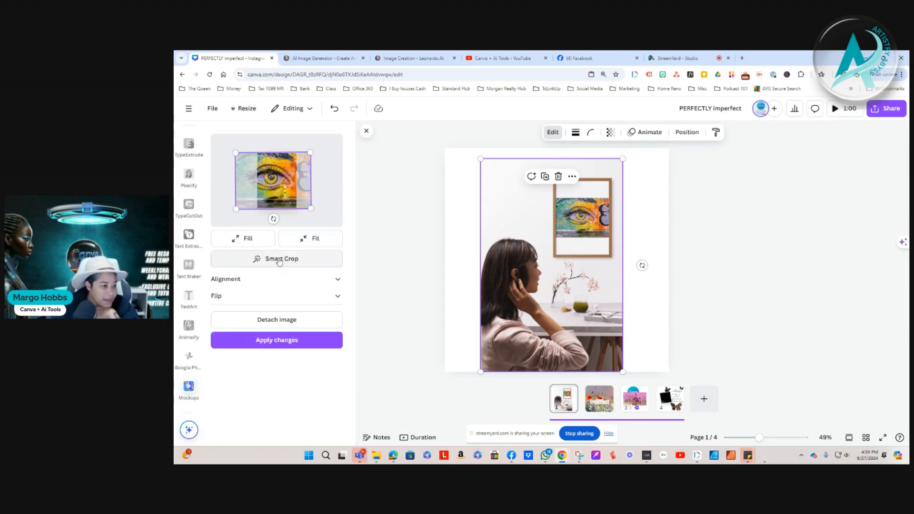
{"action": "left_click", "coordinate": [246, 238]}
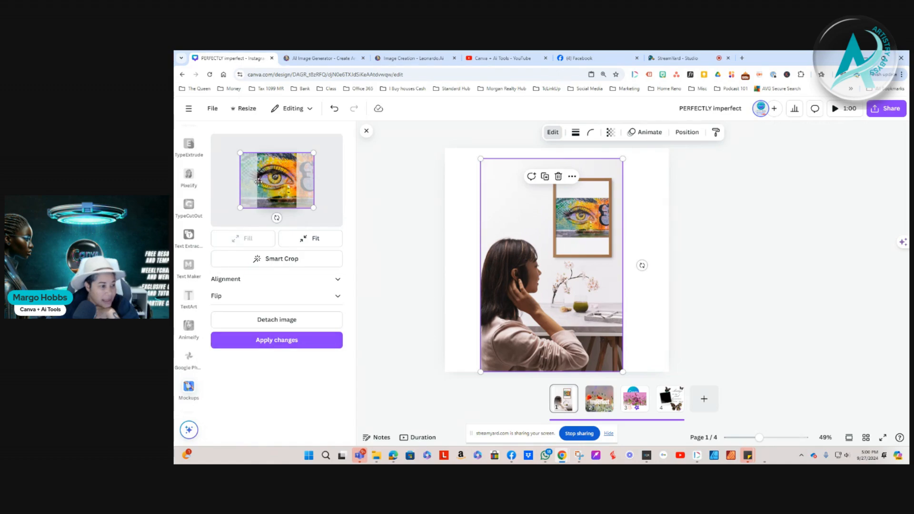
{"action": "left_click", "coordinate": [276, 340]}
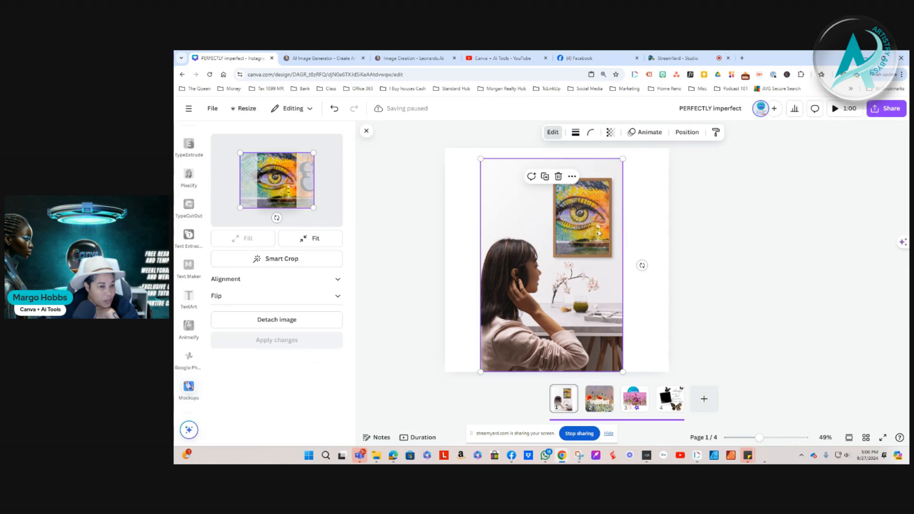
{"action": "left_click", "coordinate": [366, 130]}
Move the mockup to the page's upper-left corner and replace its picture with the colour powder burst photo on black
{"action": "left_click_drag", "start_coordinate": [524, 237], "coordinate": [489, 226]}
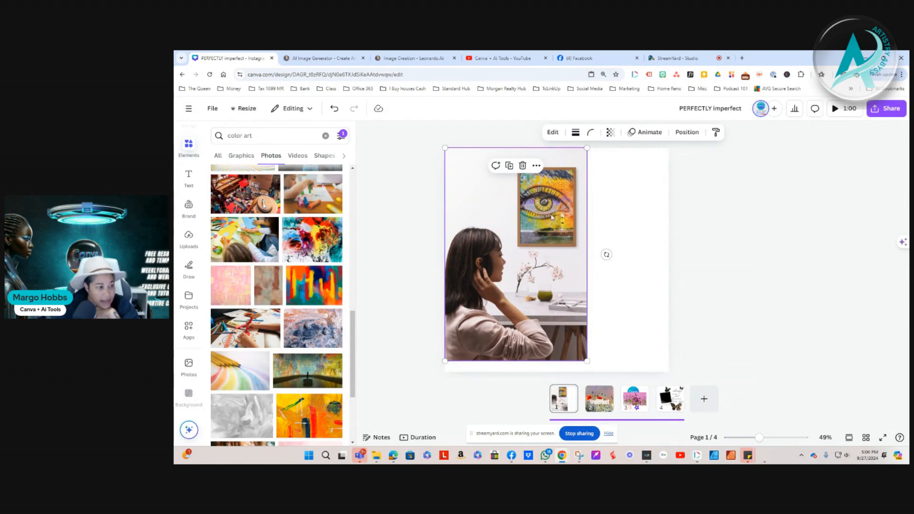
{"action": "scroll", "coordinate": [308, 369], "scroll_direction": "down", "scroll_amount": 5}
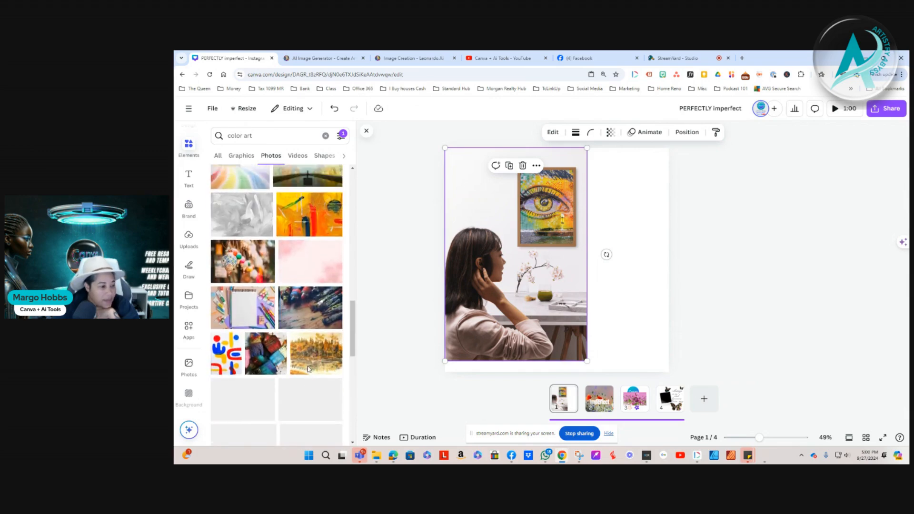
{"action": "scroll", "coordinate": [308, 369], "scroll_direction": "down", "scroll_amount": 5}
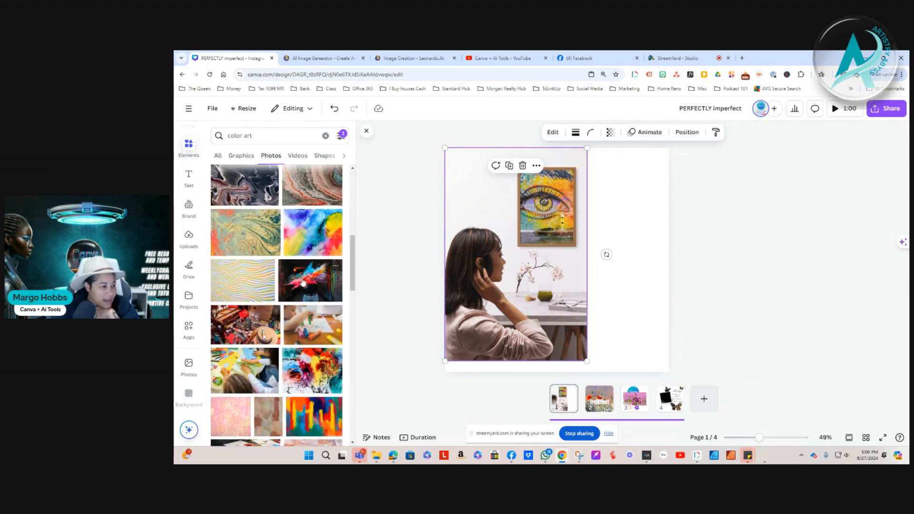
{"action": "left_click_drag", "start_coordinate": [305, 281], "coordinate": [547, 240]}
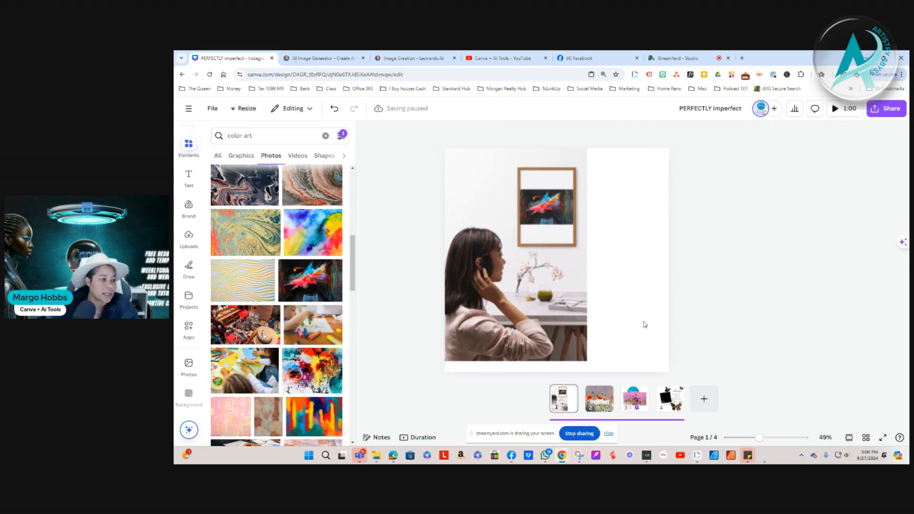
Make the powder burst photo fill the mockup's picture frame, shift its crop slightly and apply the changes
{"action": "double_click", "coordinate": [551, 215]}
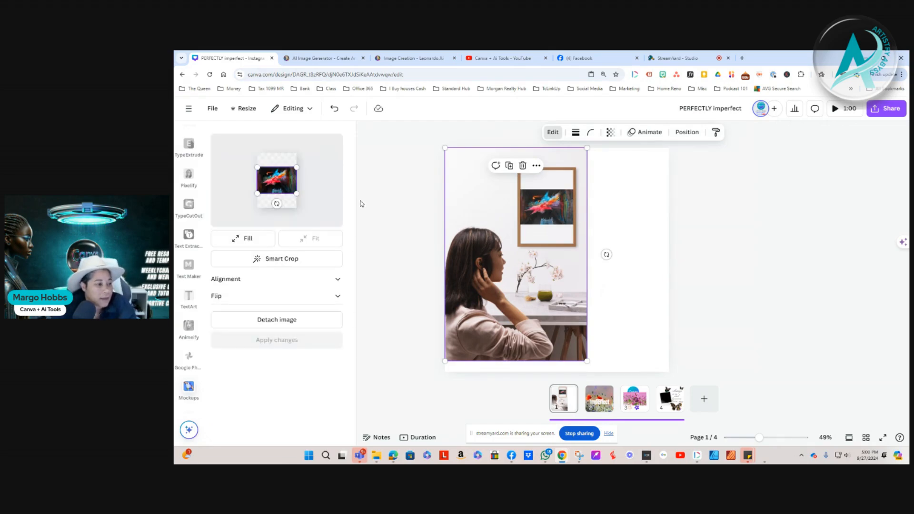
{"action": "left_click", "coordinate": [244, 238]}
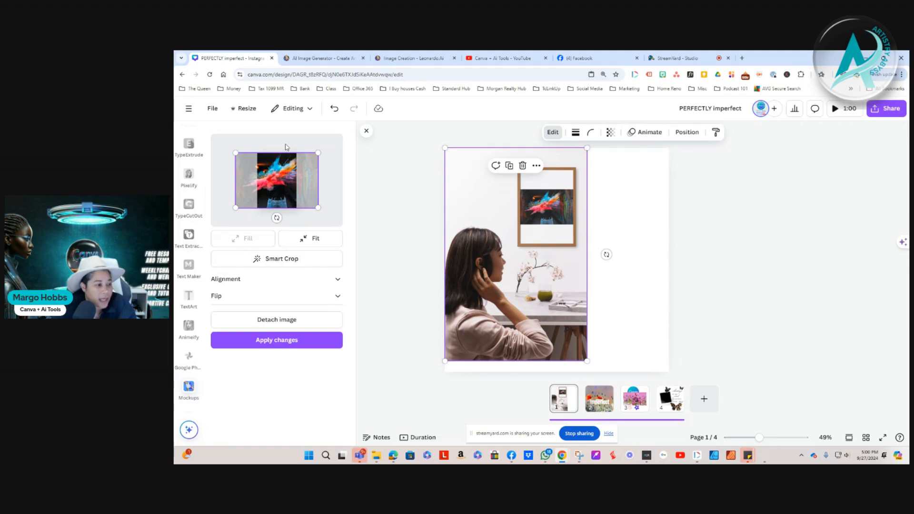
{"action": "mouse_move", "coordinate": [277, 181]}
{"action": "left_mouse_down"}
{"action": "mouse_move", "coordinate": [297, 182]}
{"action": "mouse_move", "coordinate": [281, 193]}
{"action": "mouse_move", "coordinate": [278, 176]}
{"action": "mouse_move", "coordinate": [281, 184]}
{"action": "left_mouse_up"}
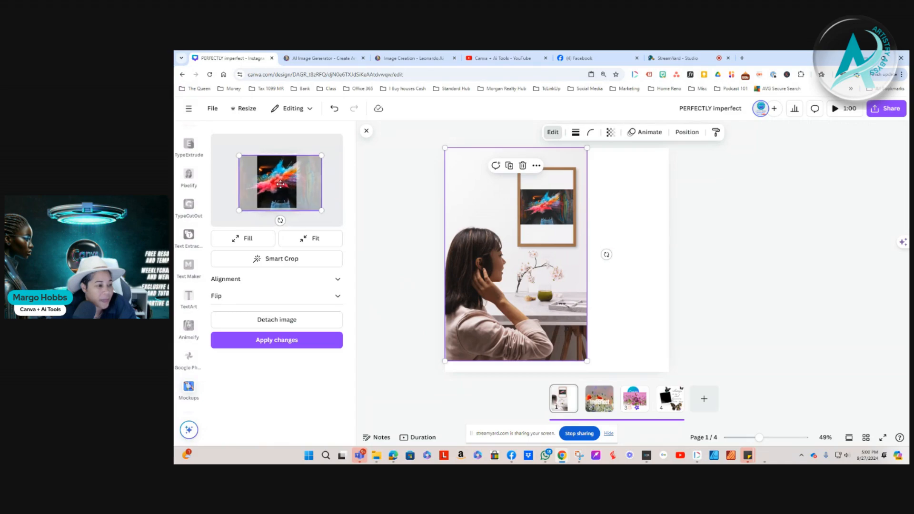
{"action": "left_click", "coordinate": [265, 346]}
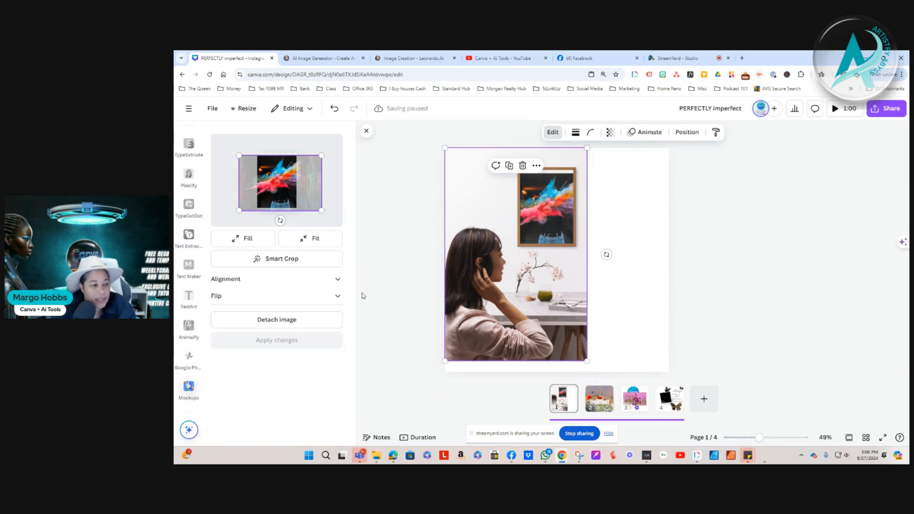
Detach the powder burst photo from the mockup and delete it
{"action": "left_click", "coordinate": [285, 324]}
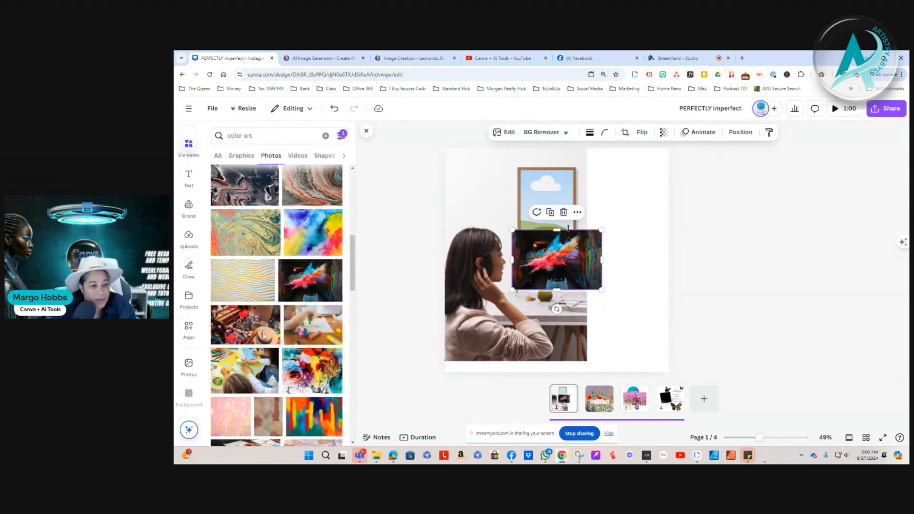
{"action": "key", "text": "Delete"}
Place the multicoloured abstract paint splatter photo in the empty picture mockup and apply the Fill crop
{"action": "scroll", "coordinate": [282, 305], "scroll_direction": "down", "scroll_amount": 3}
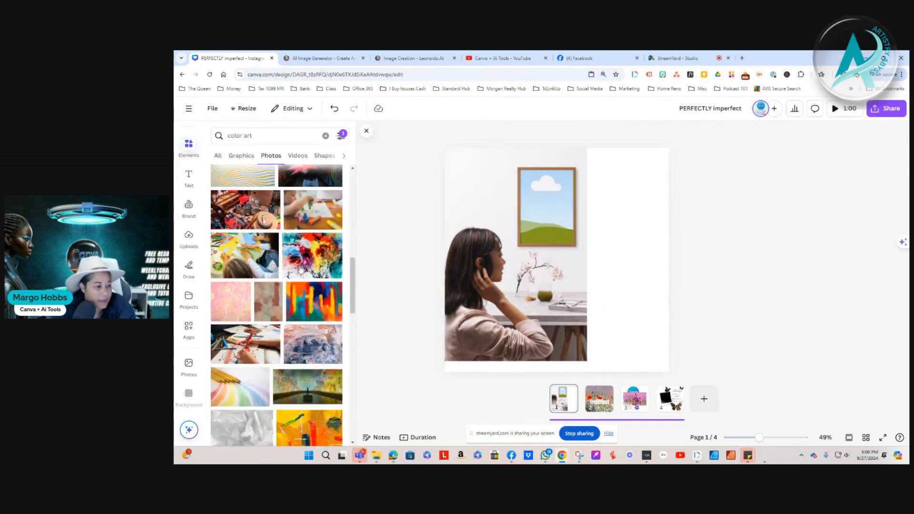
{"action": "left_click", "coordinate": [312, 258]}
{"action": "key", "text": "Delete"}
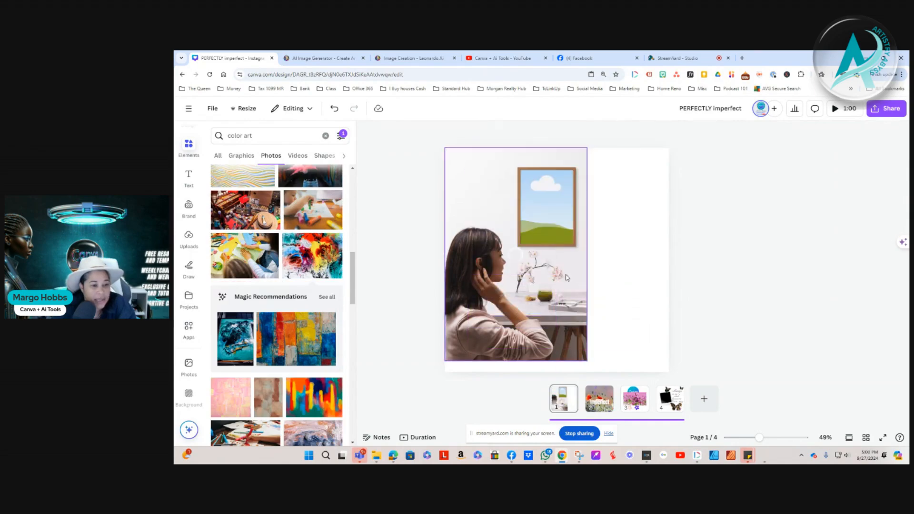
{"action": "left_click_drag", "start_coordinate": [311, 256], "coordinate": [547, 207]}
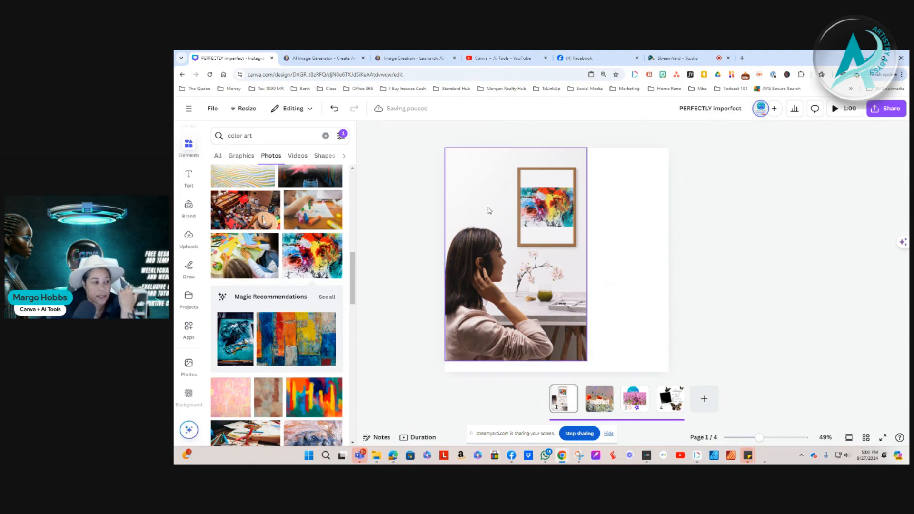
{"action": "left_click", "coordinate": [546, 208]}
{"action": "left_click", "coordinate": [553, 131]}
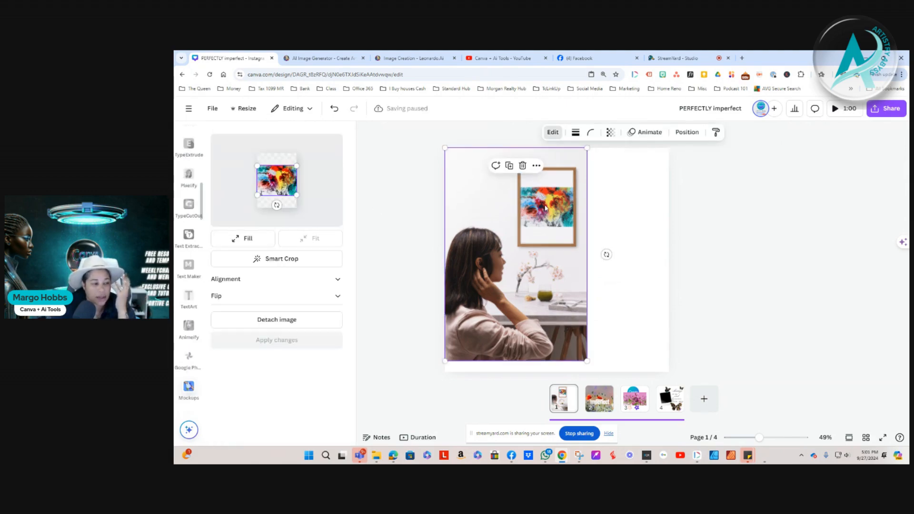
{"action": "left_click", "coordinate": [227, 237]}
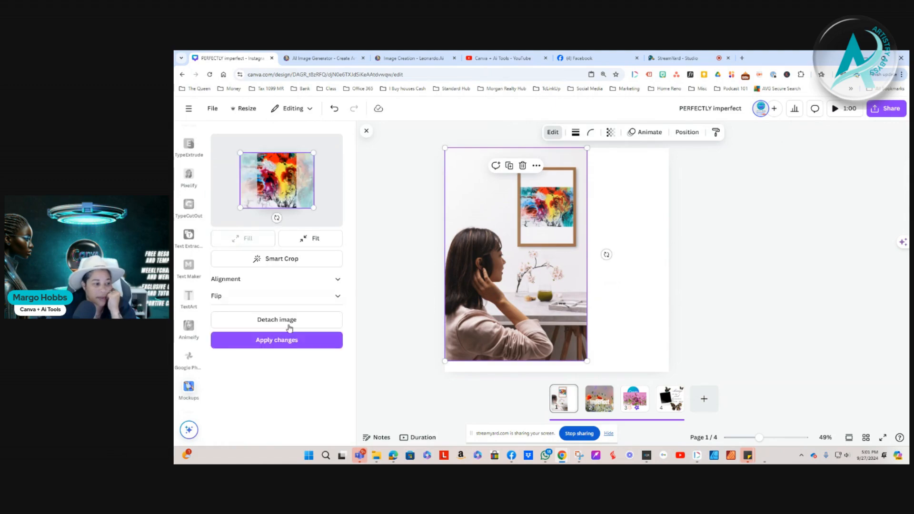
{"action": "left_click", "coordinate": [265, 342]}
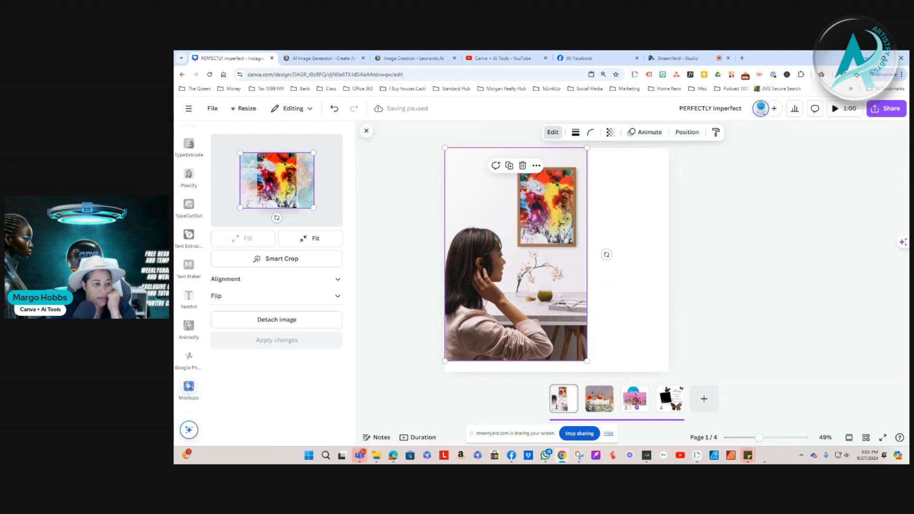
{"action": "left_click", "coordinate": [367, 131]}
Delete the wall picture mockup from the page
{"action": "left_click", "coordinate": [599, 229]}
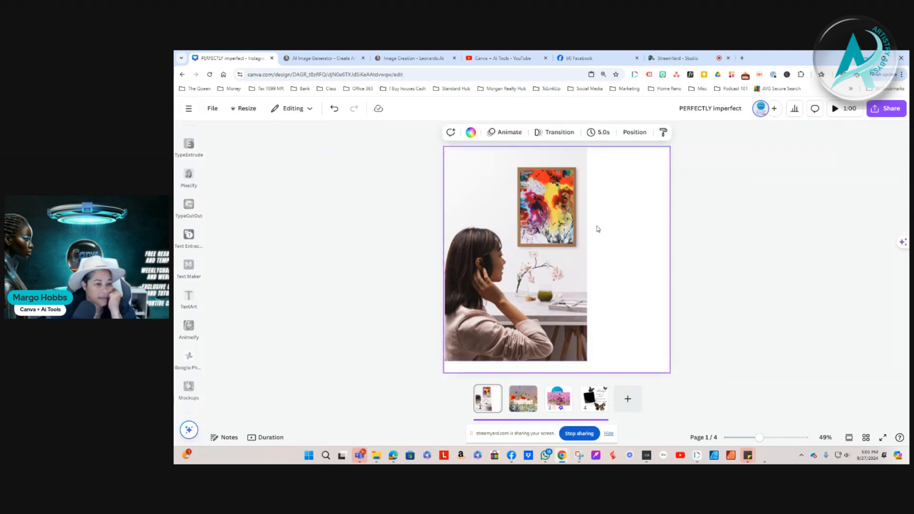
{"action": "left_click", "coordinate": [495, 232]}
{"action": "left_click", "coordinate": [523, 166]}
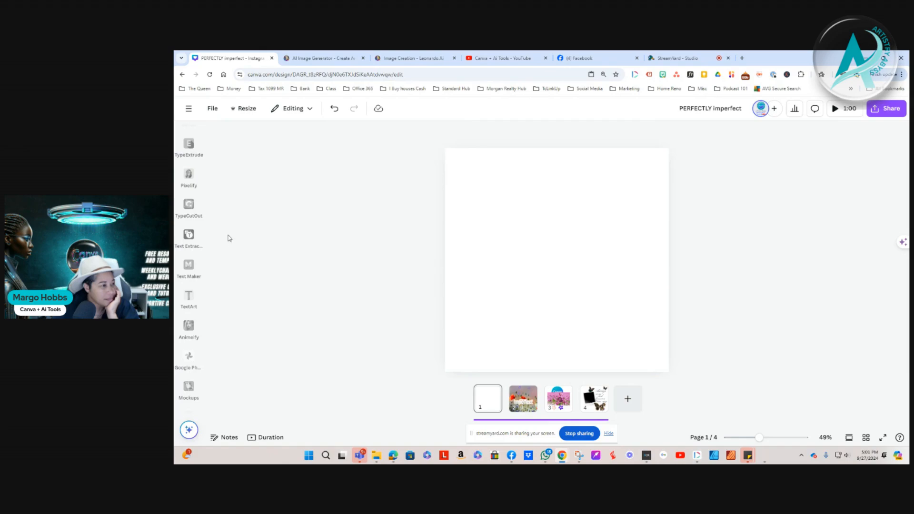
Reopen the elements library and clear the "color art" search
{"action": "scroll", "coordinate": [188, 172], "scroll_direction": "up", "scroll_amount": 5}
{"action": "left_click", "coordinate": [187, 161]}
{"action": "left_click", "coordinate": [186, 162]}
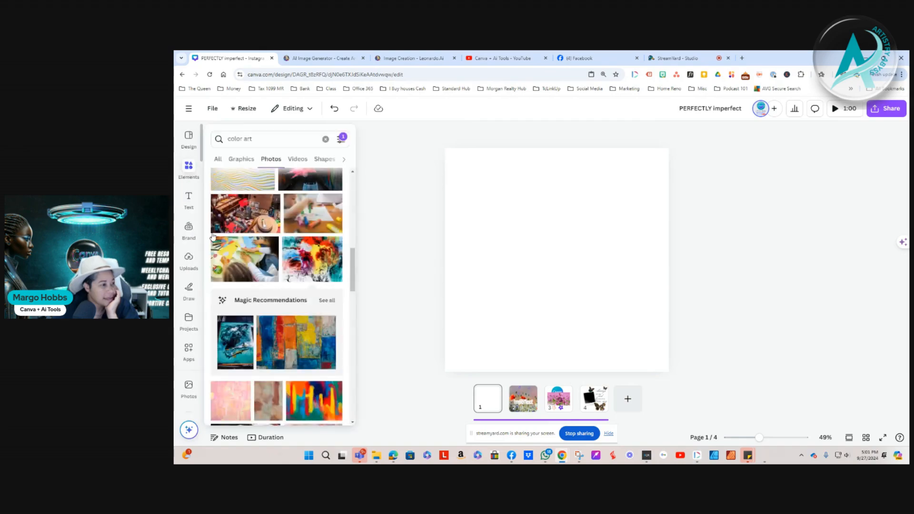
{"action": "left_click", "coordinate": [182, 296]}
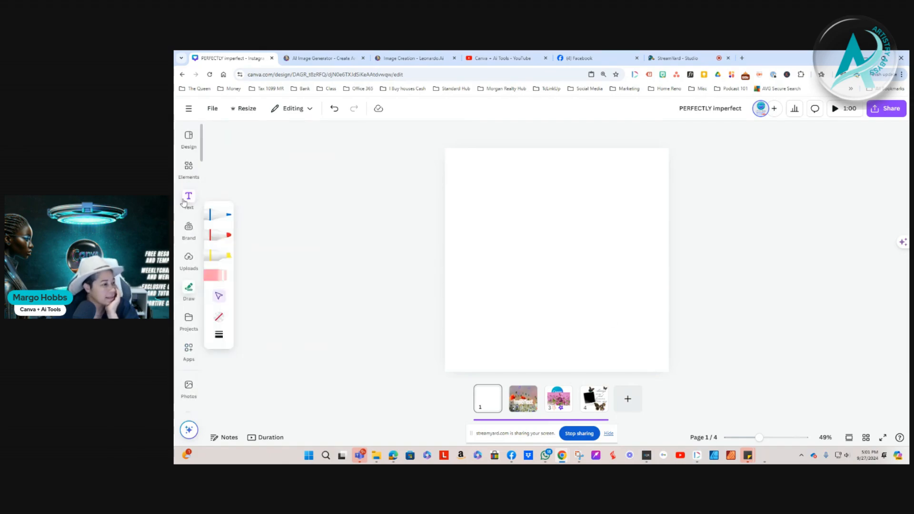
{"action": "left_click", "coordinate": [189, 167]}
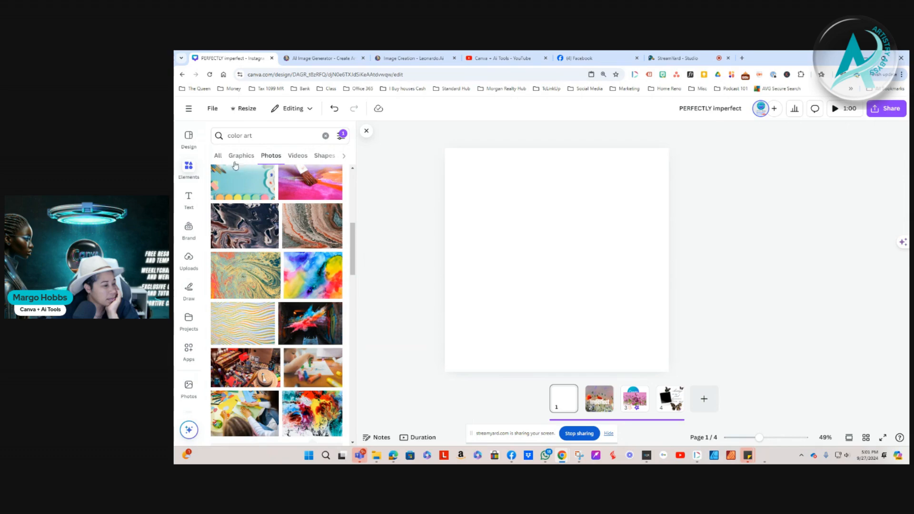
{"action": "left_click", "coordinate": [325, 136]}
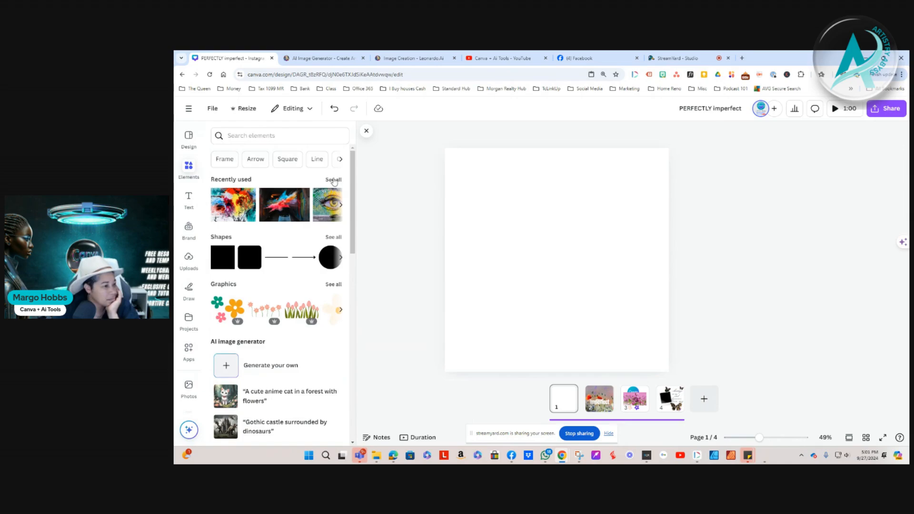
{"action": "left_click", "coordinate": [288, 136]}
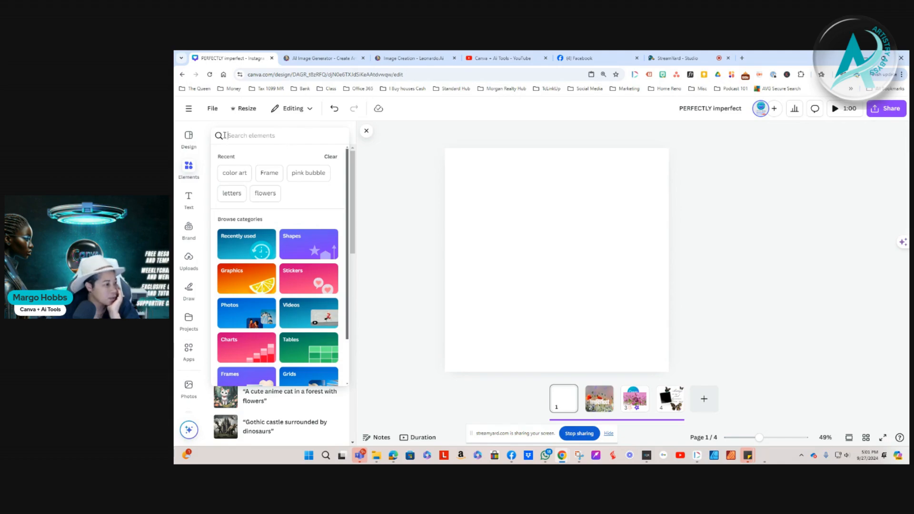
{"action": "left_click", "coordinate": [575, 258]}
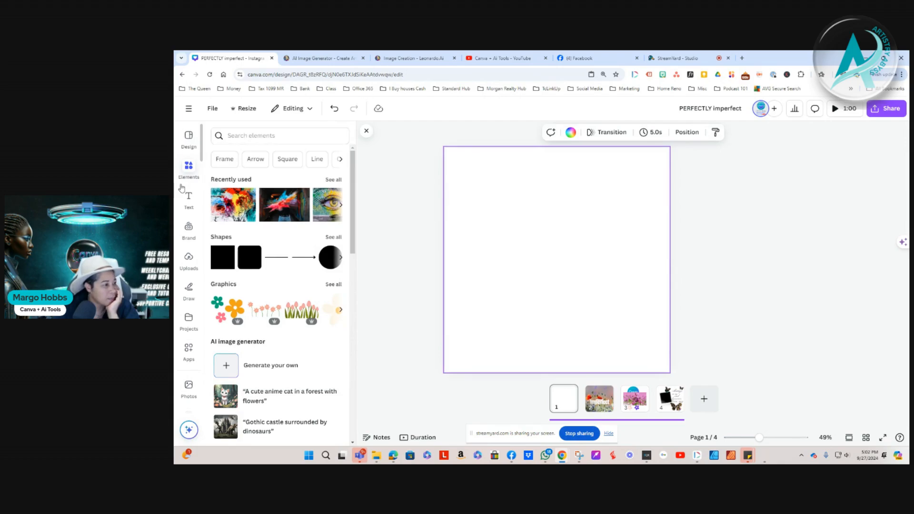
{"action": "left_click", "coordinate": [187, 168]}
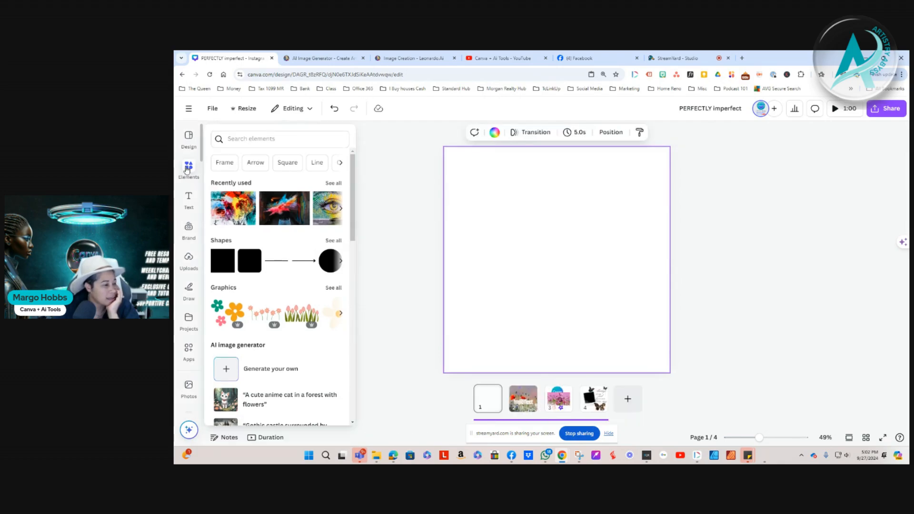
{"action": "mouse_move", "coordinate": [189, 140]}
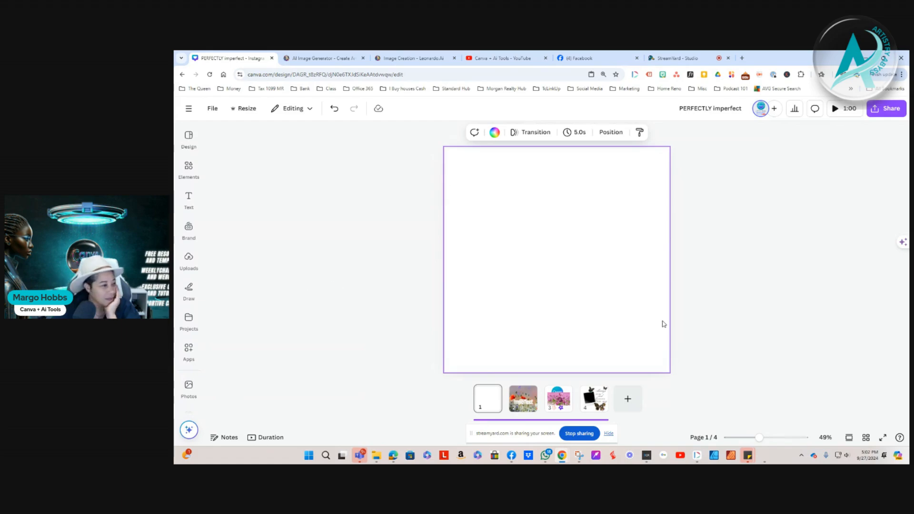
Look over the start of the elements library and bring up the design templates
{"action": "left_click", "coordinate": [188, 199]}
{"action": "left_click", "coordinate": [188, 167]}
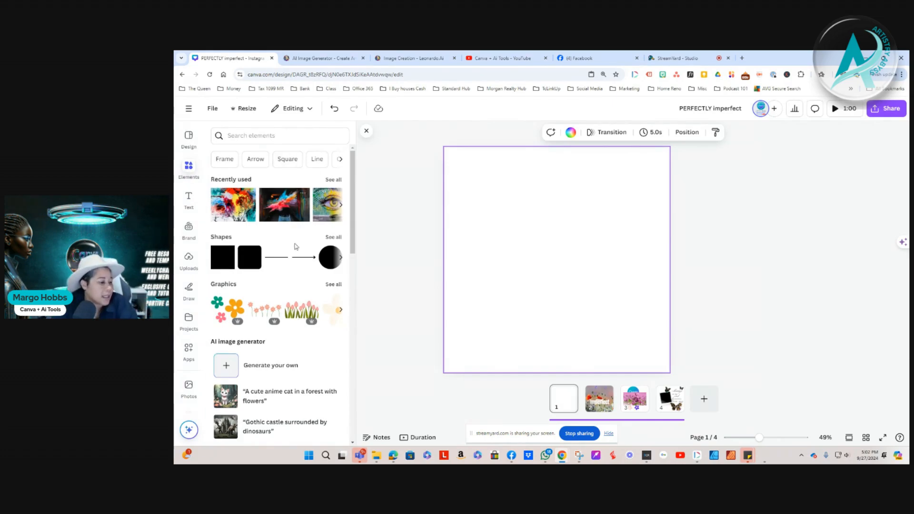
{"action": "scroll", "coordinate": [286, 341], "scroll_direction": "down", "scroll_amount": 2}
{"action": "scroll", "coordinate": [285, 343], "scroll_direction": "up", "scroll_amount": 3}
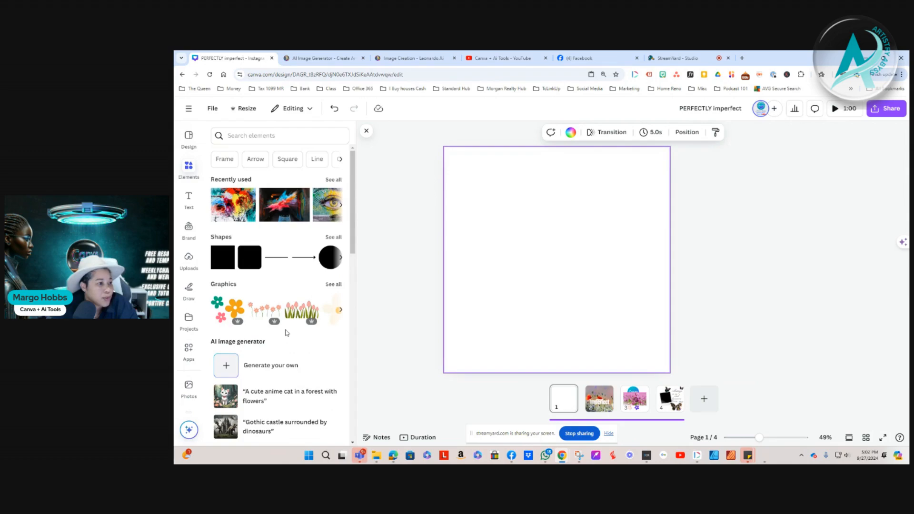
{"action": "left_click", "coordinate": [189, 136]}
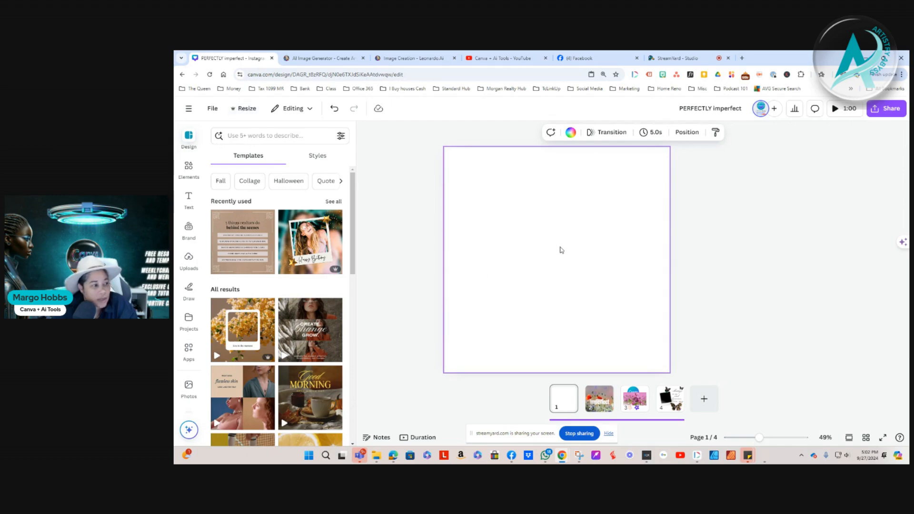
Return to the home page and create a new blank square Instagram post
{"action": "left_click", "coordinate": [188, 109]}
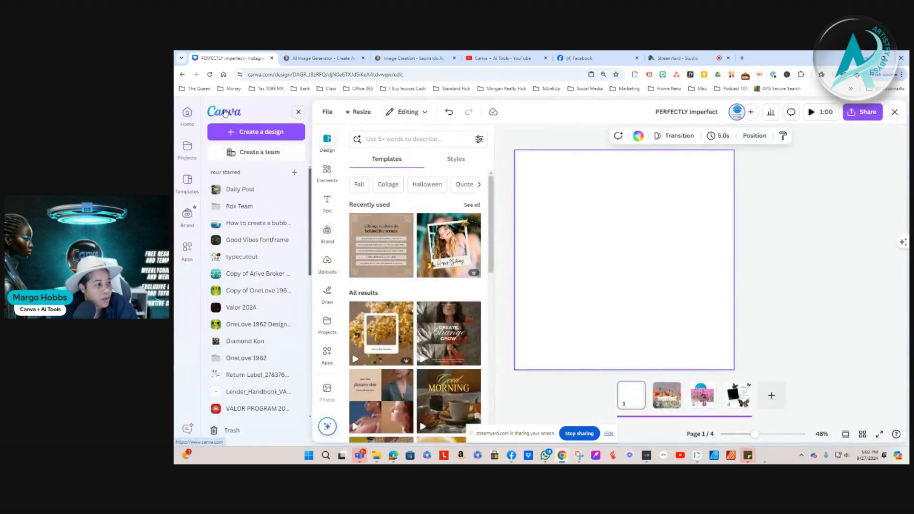
{"action": "left_click", "coordinate": [225, 113]}
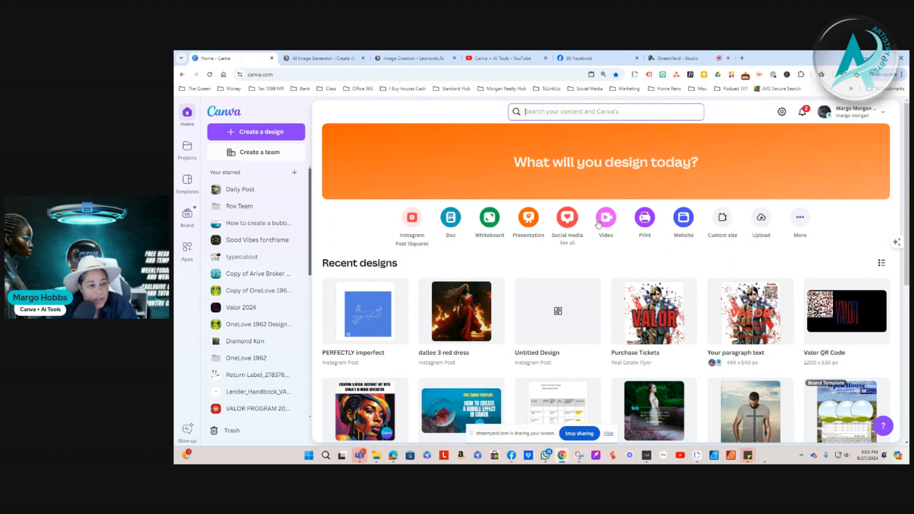
{"action": "left_click", "coordinate": [567, 218]}
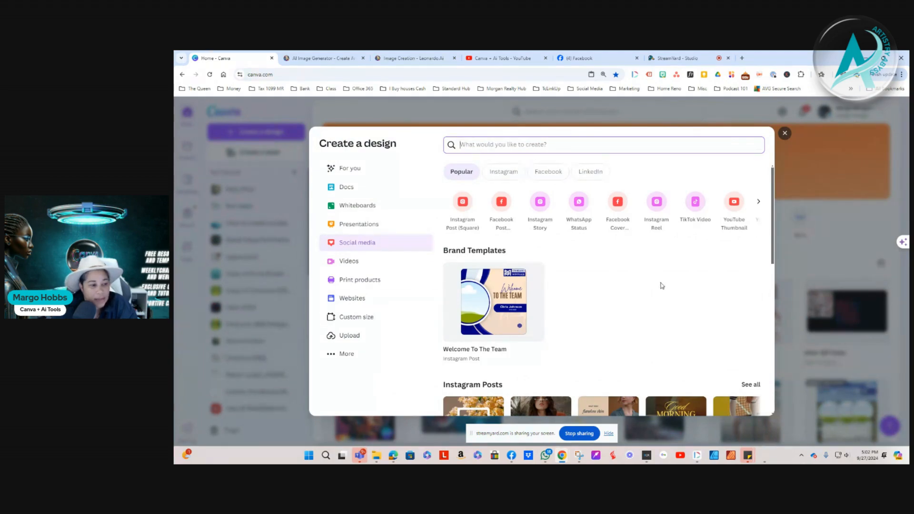
{"action": "left_click", "coordinate": [462, 202]}
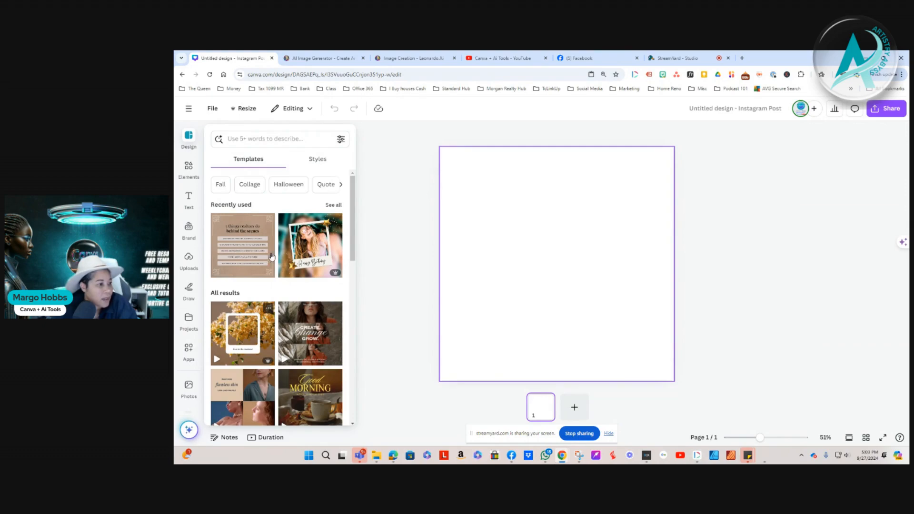
Search the design templates for "Football" and apply the Blue Football Match Instagram Post template
{"action": "left_click", "coordinate": [311, 139]}
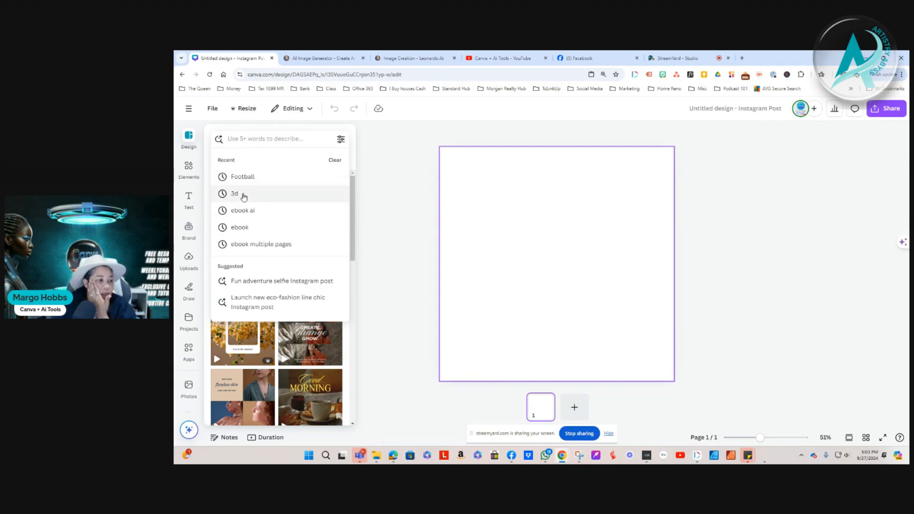
{"action": "left_click", "coordinate": [253, 177]}
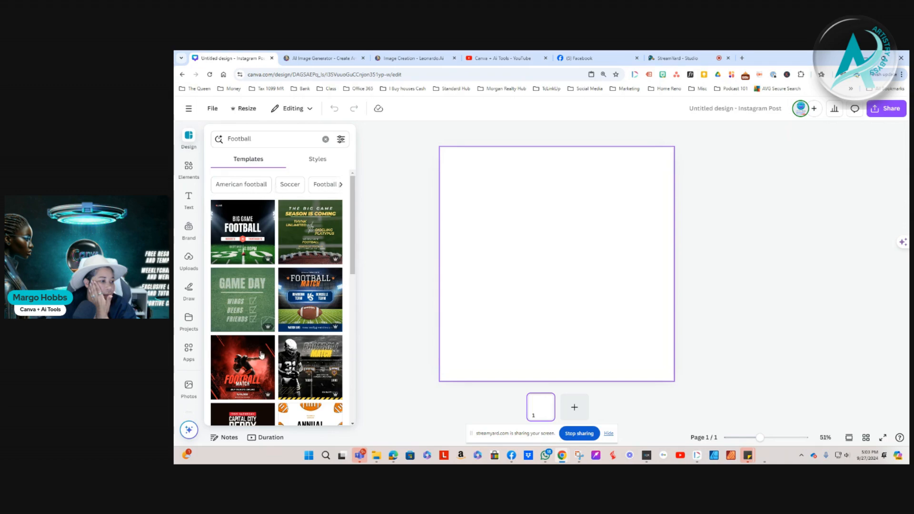
{"action": "left_click", "coordinate": [310, 299]}
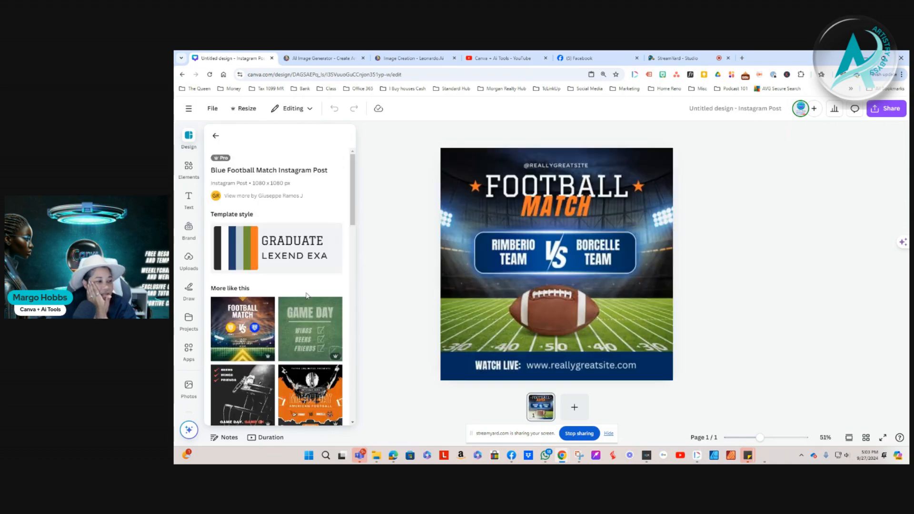
Apply the Graduate and Lexend Exa template style and shuffle its colours until the "Watch live" band is navy blue
{"action": "left_click", "coordinate": [232, 251]}
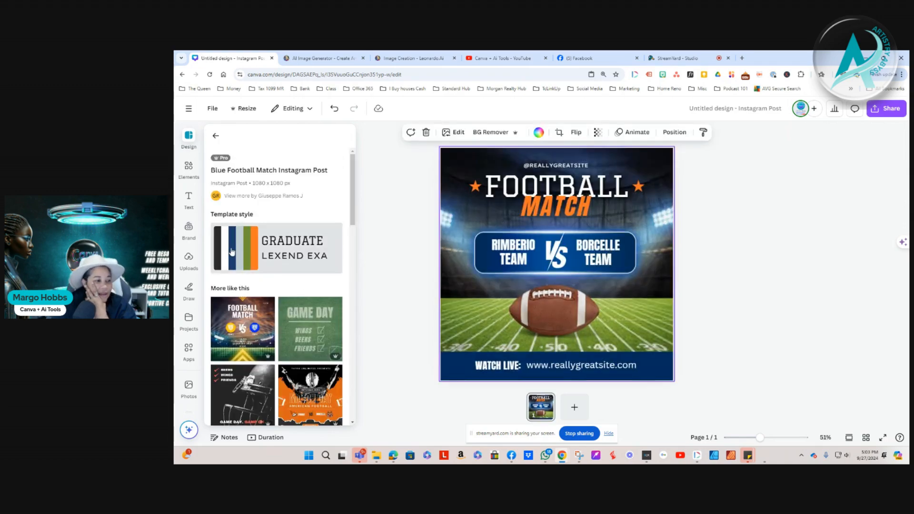
{"action": "left_click", "coordinate": [237, 247]}
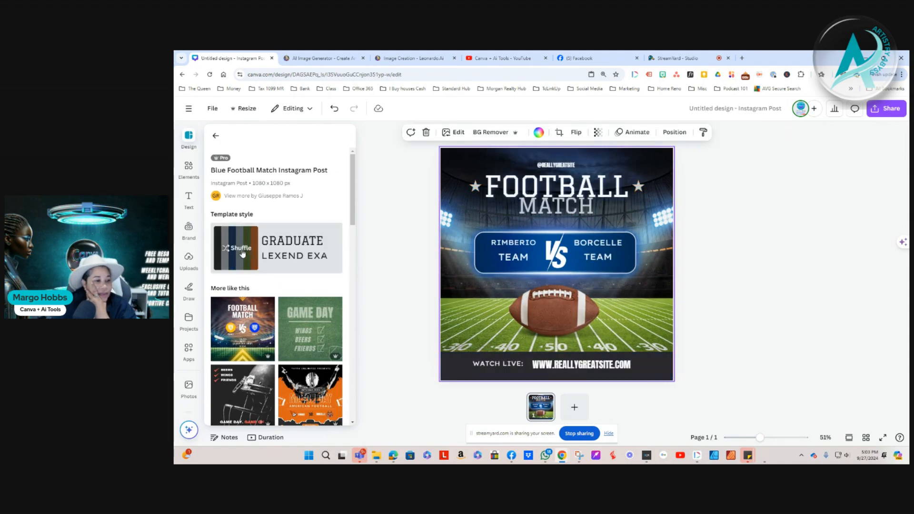
{"action": "left_click", "coordinate": [237, 248]}
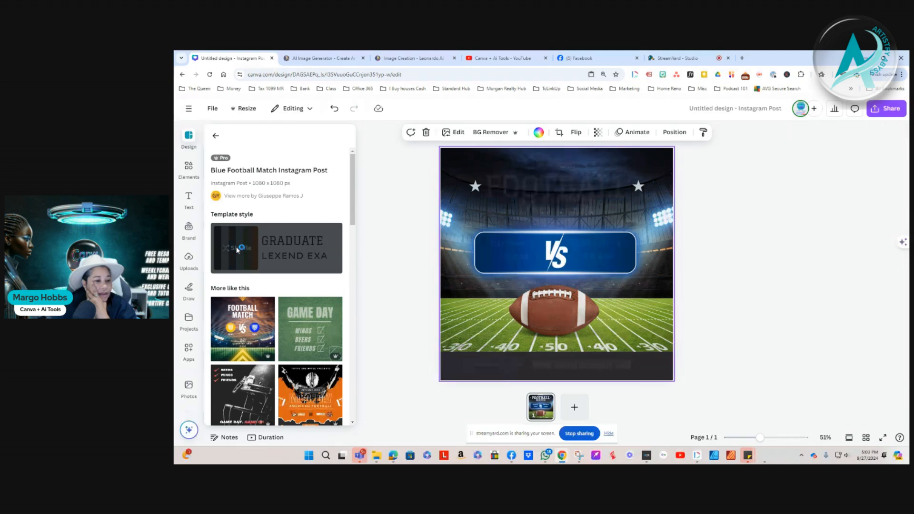
{"action": "left_click", "coordinate": [237, 248]}
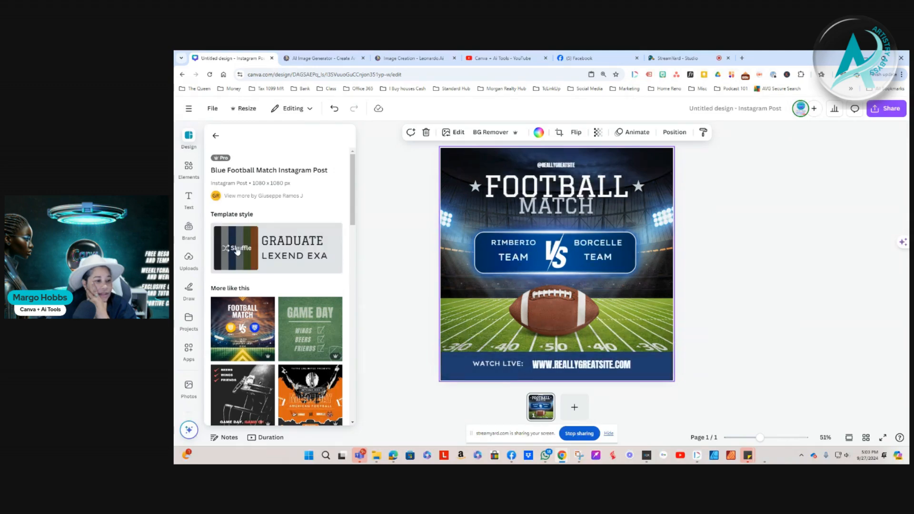
{"action": "left_click", "coordinate": [237, 249]}
{"action": "left_click", "coordinate": [237, 248]}
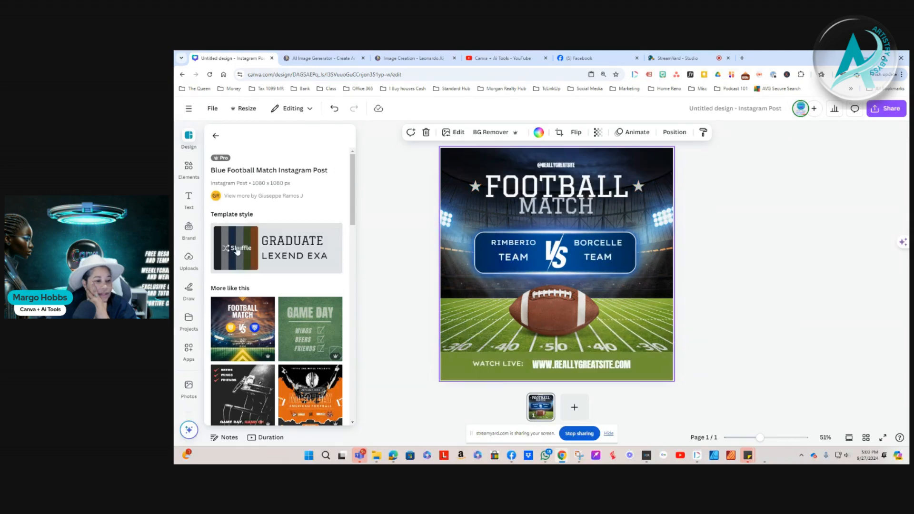
{"action": "left_click", "coordinate": [237, 249]}
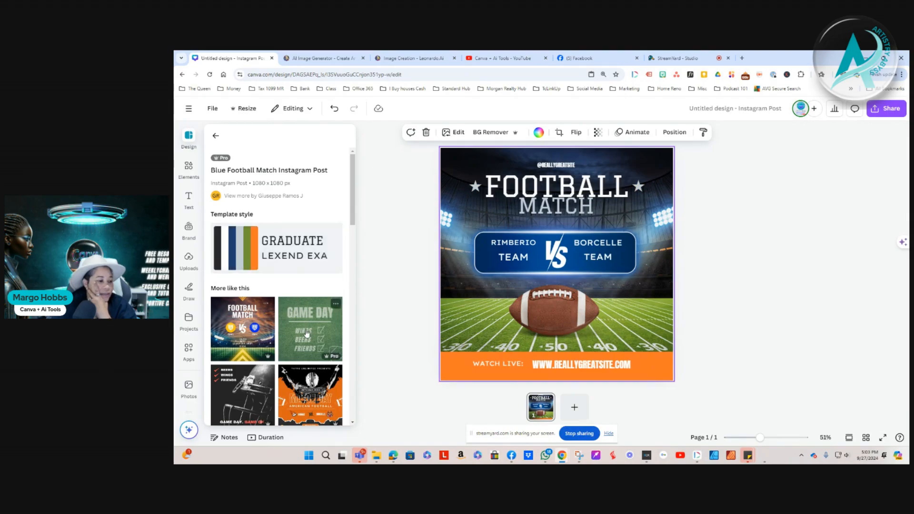
{"action": "scroll", "coordinate": [306, 334], "scroll_direction": "down", "scroll_amount": 1}
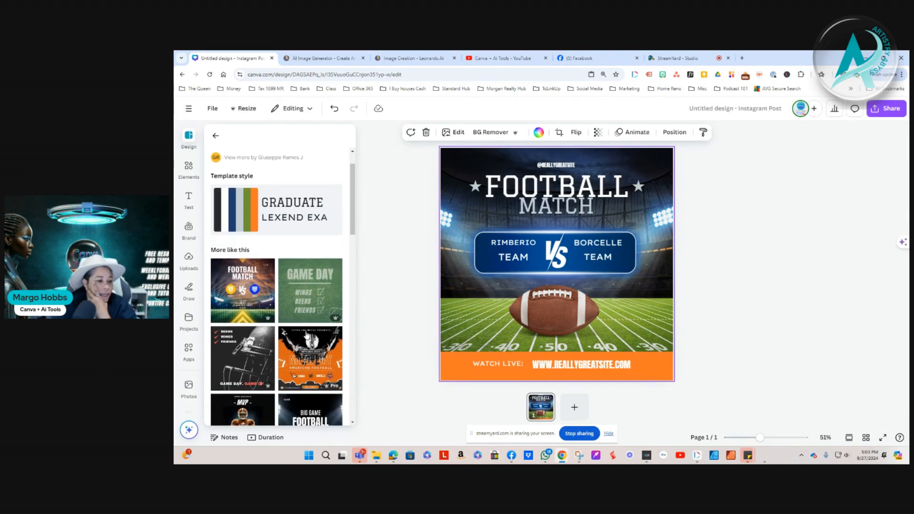
{"action": "left_click", "coordinate": [240, 210]}
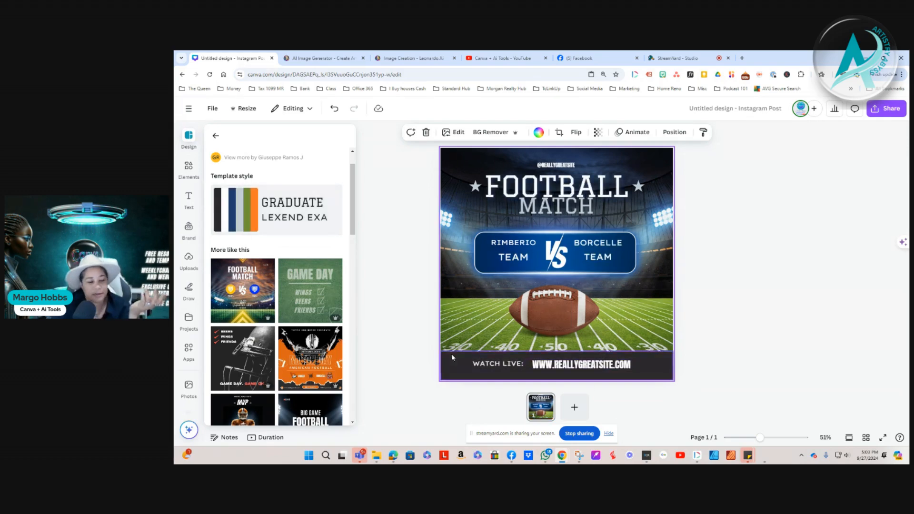
{"action": "left_click", "coordinate": [248, 223]}
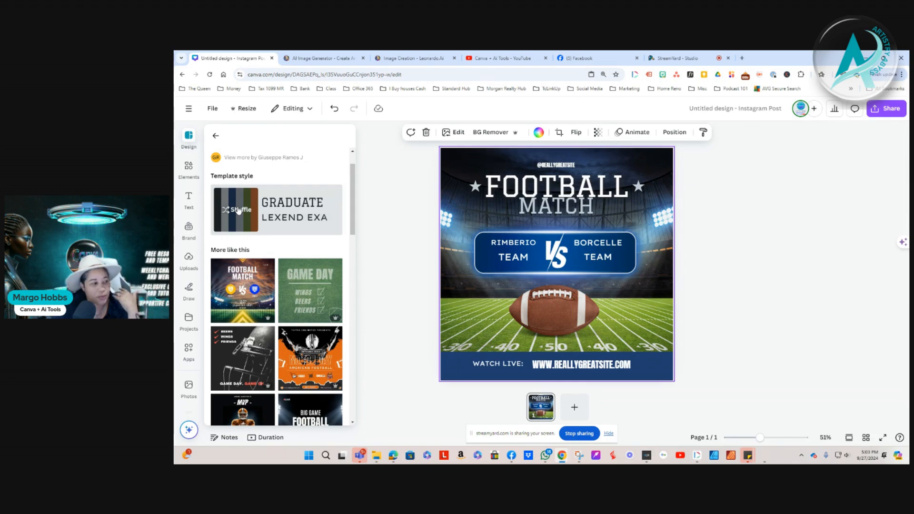
Look over the similar football templates and the colour palettes offered for the design
{"action": "scroll", "coordinate": [314, 391], "scroll_direction": "down", "scroll_amount": 4}
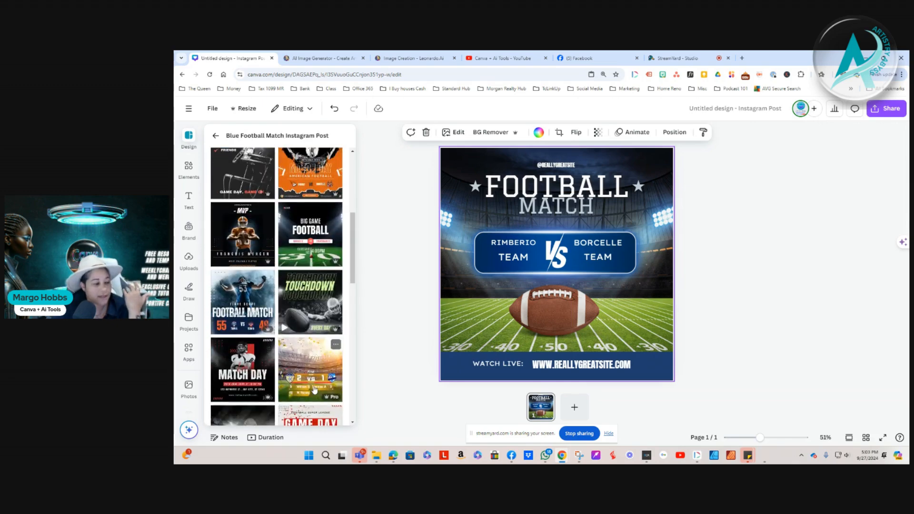
{"action": "scroll", "coordinate": [312, 388], "scroll_direction": "down", "scroll_amount": 5}
{"action": "scroll", "coordinate": [305, 386], "scroll_direction": "up", "scroll_amount": 3}
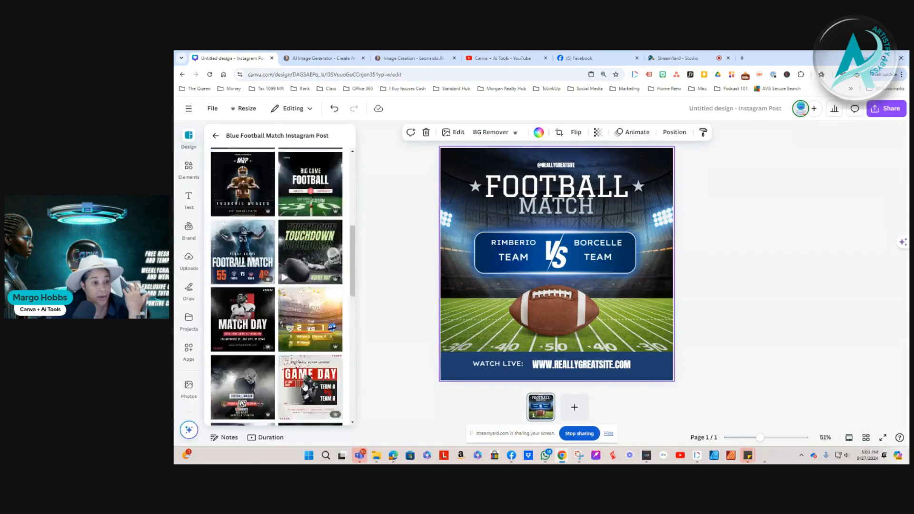
{"action": "scroll", "coordinate": [304, 386], "scroll_direction": "up", "scroll_amount": 8}
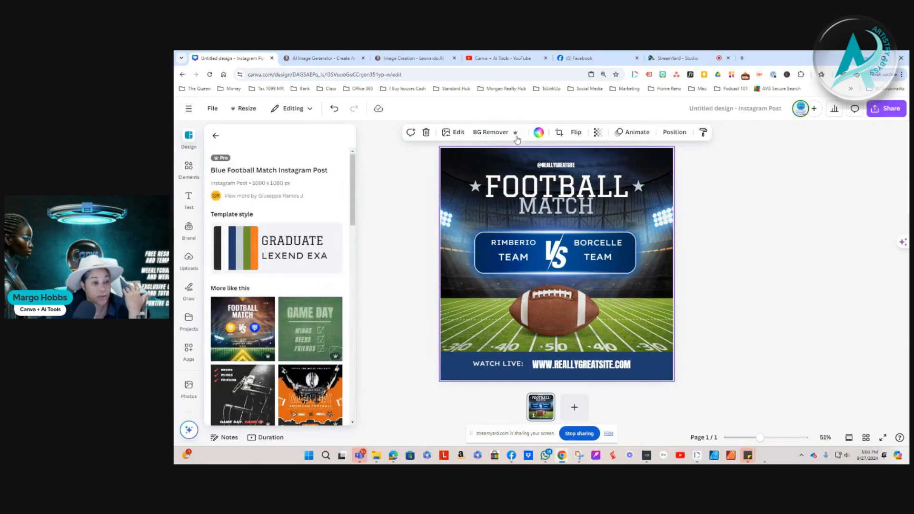
{"action": "left_click", "coordinate": [453, 166]}
{"action": "left_click", "coordinate": [539, 132]}
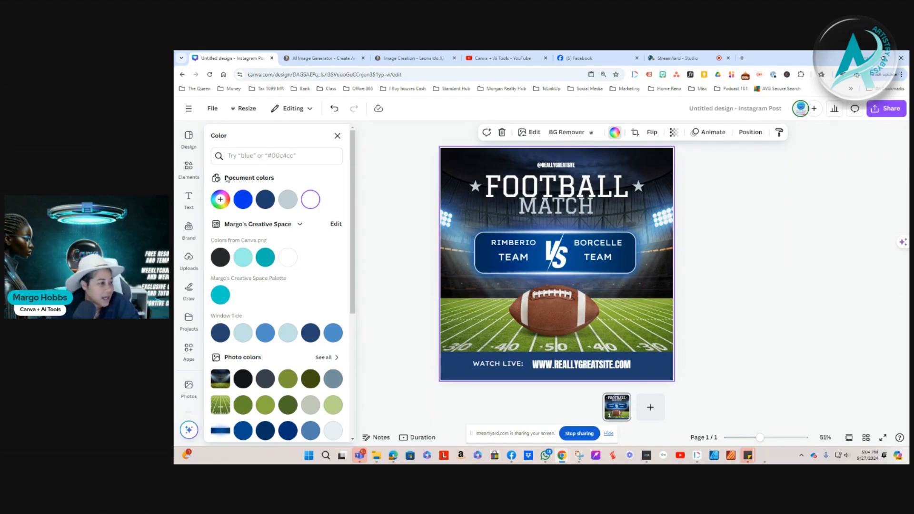
{"action": "left_click", "coordinate": [188, 139]}
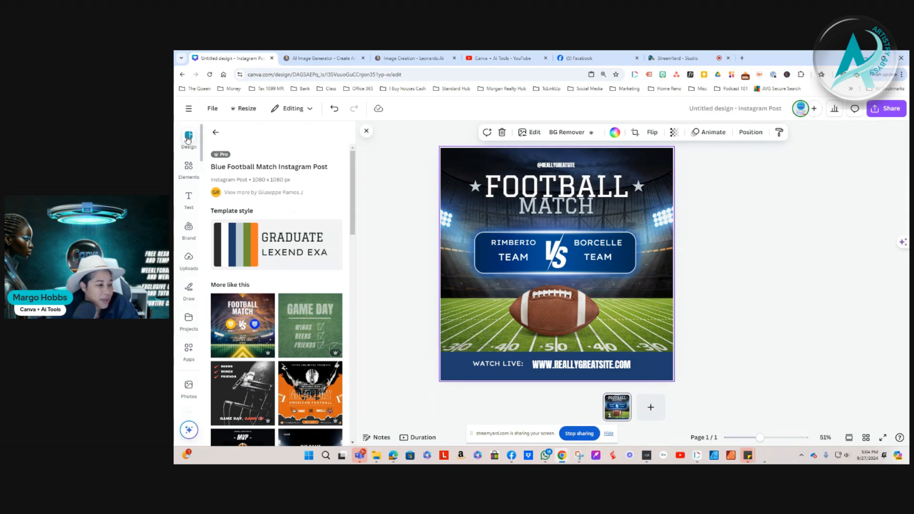
Add a blank second page and open the AI image generator from the elements library
{"action": "left_click", "coordinate": [189, 172]}
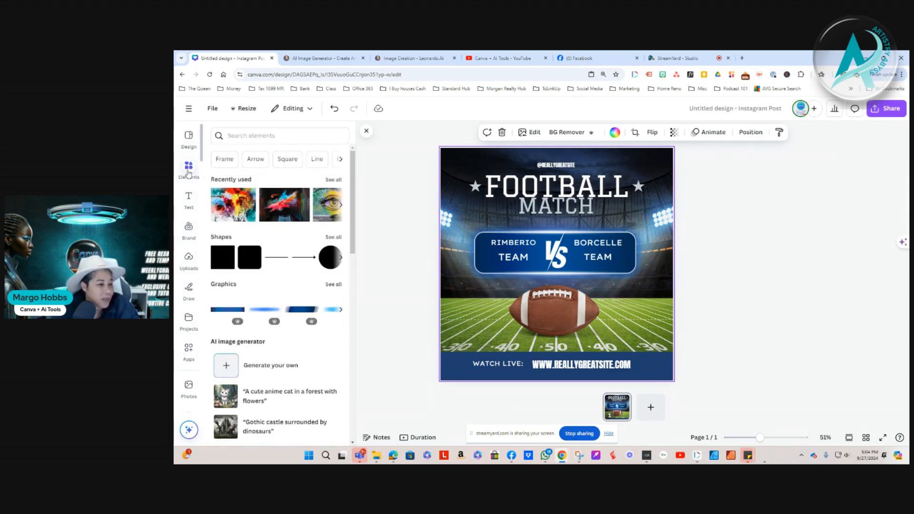
{"action": "left_click", "coordinate": [651, 408]}
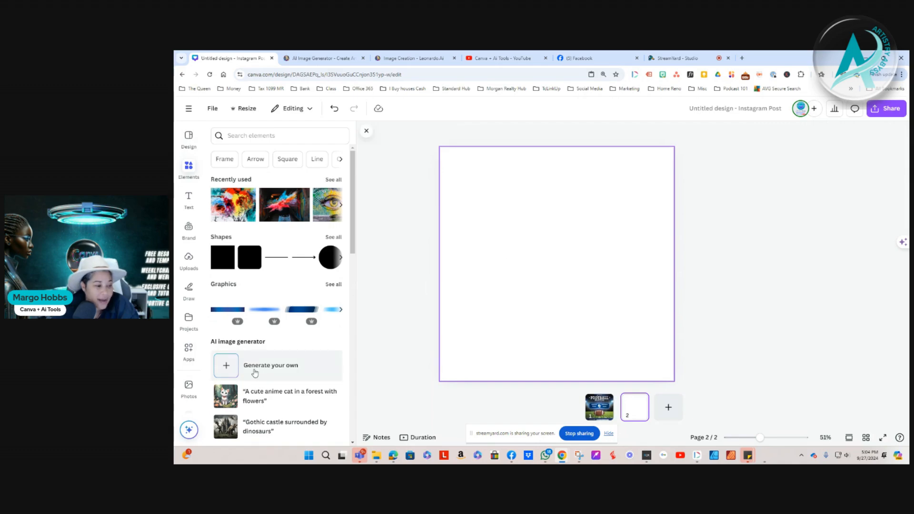
{"action": "left_click", "coordinate": [609, 218]}
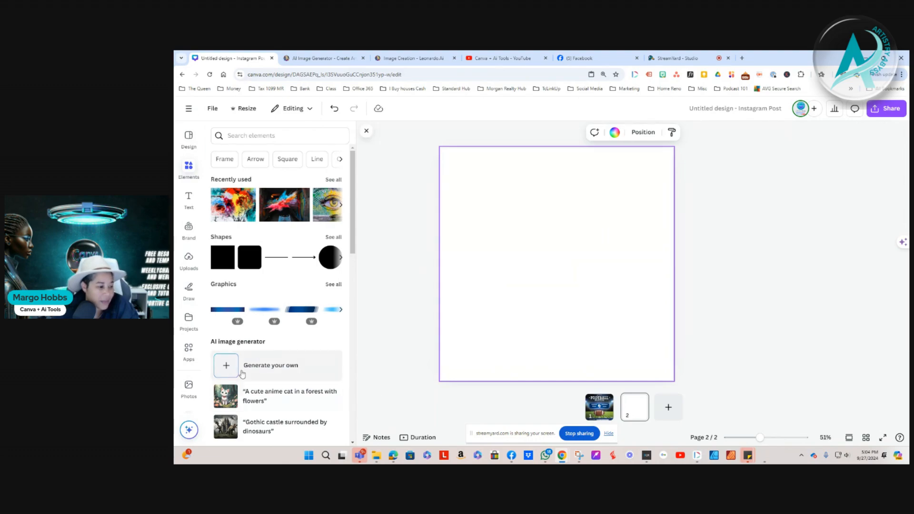
{"action": "left_click", "coordinate": [269, 367]}
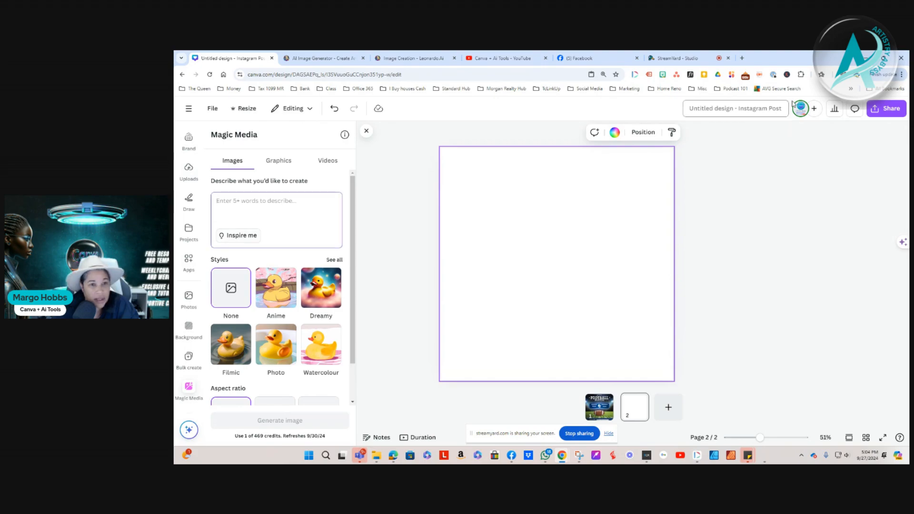
{"action": "mouse_move", "coordinate": [598, 58]}
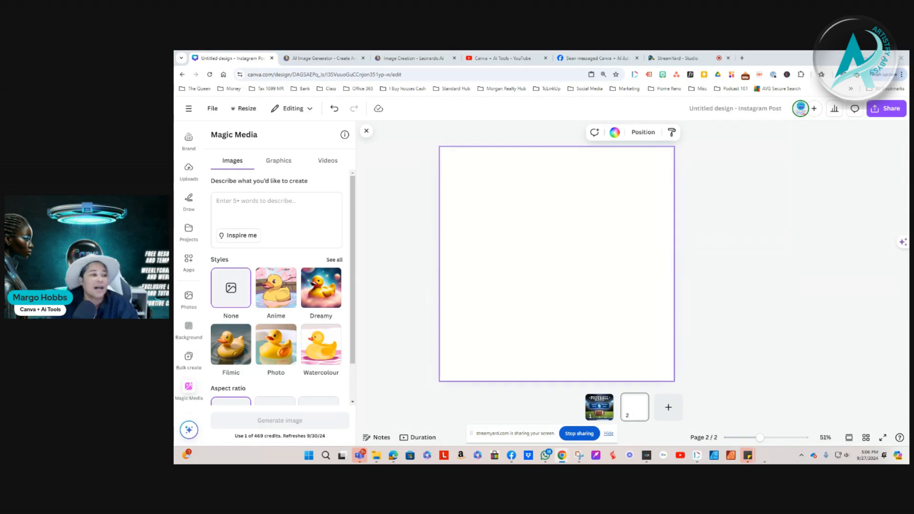
{"action": "left_click", "coordinate": [296, 204]}
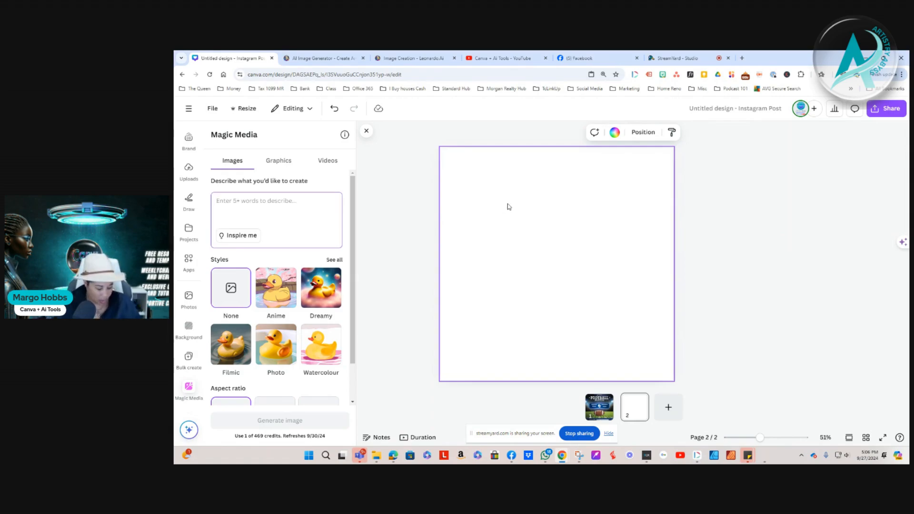
{"action": "type", "text": "w"}
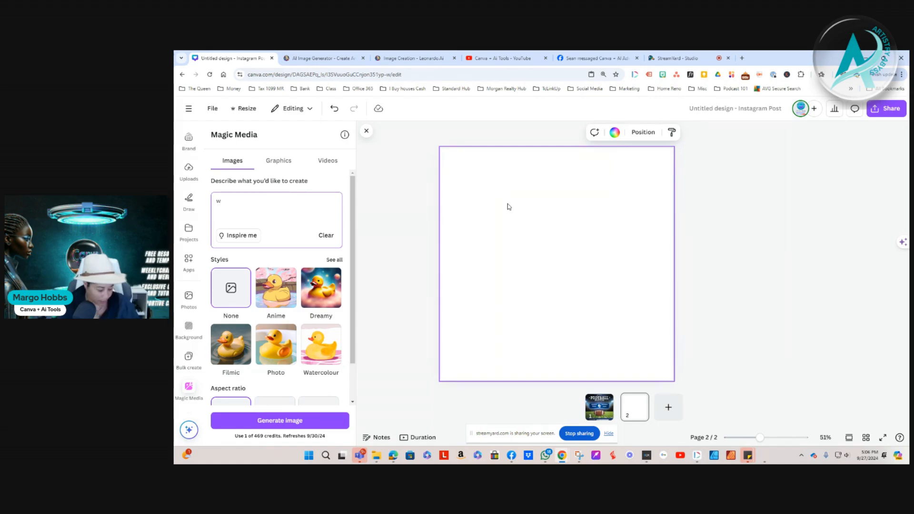
{"action": "type", "text": "ater"}
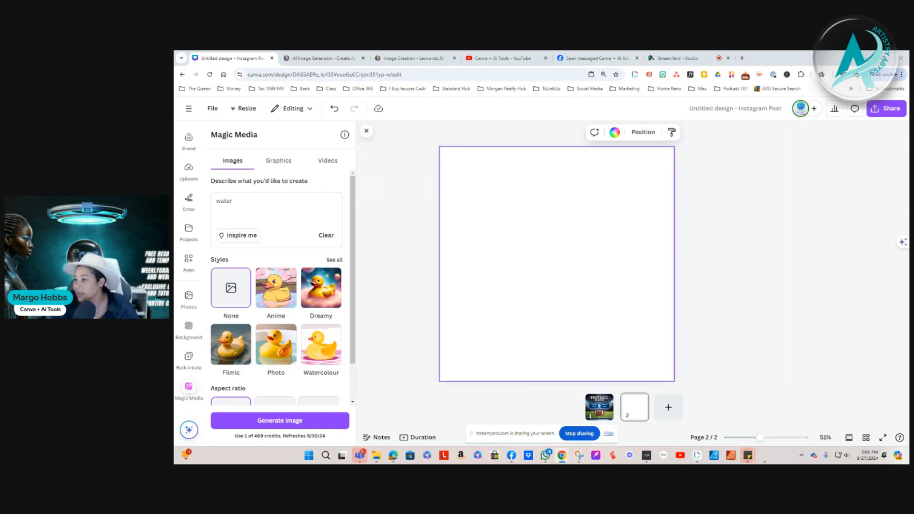
Replace the image prompt with the copied surreal abstract digital artwork description and delete the cut-off word "narrat" at its end
{"action": "left_click_drag", "start_coordinate": [237, 201], "coordinate": [200, 196]}
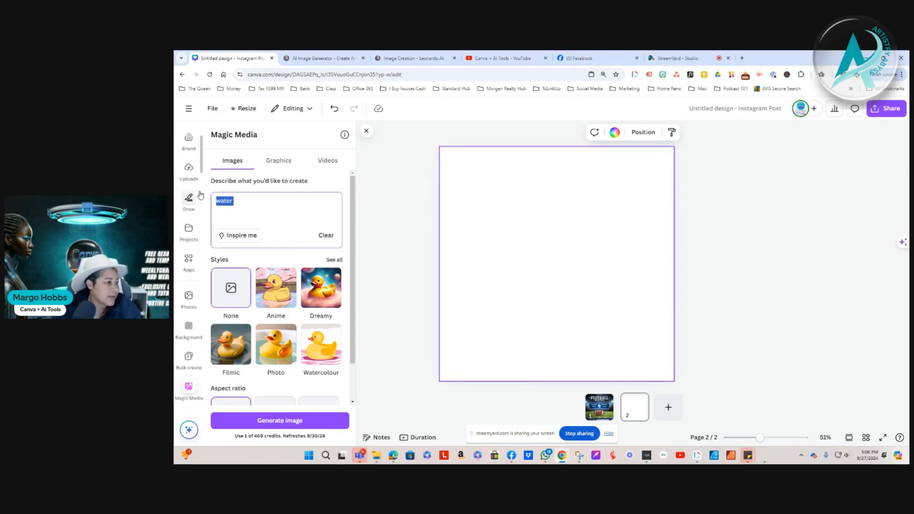
{"action": "right_click", "coordinate": [225, 202]}
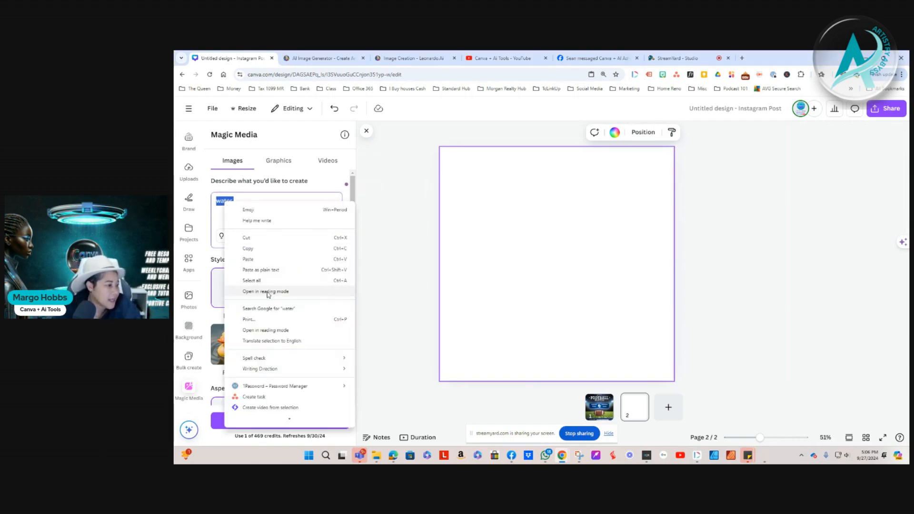
{"action": "left_click", "coordinate": [261, 259]}
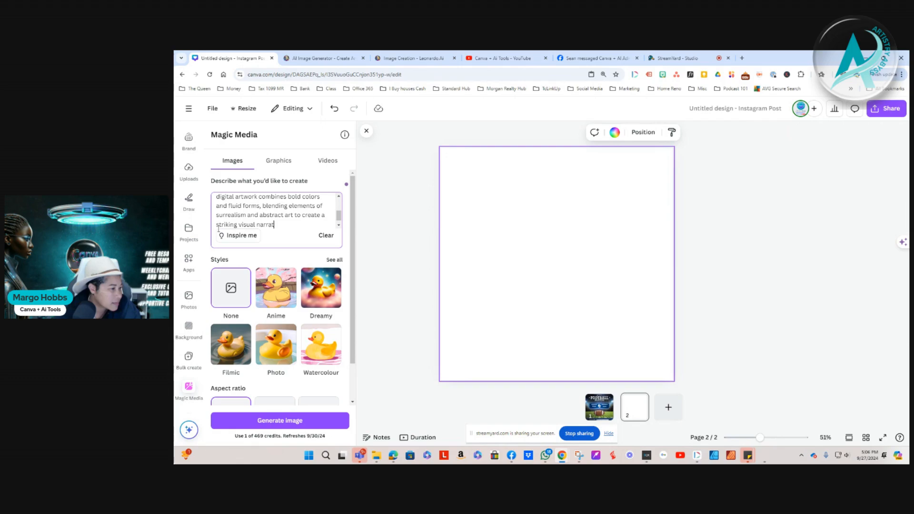
{"action": "left_click_drag", "start_coordinate": [263, 229], "coordinate": [261, 224]}
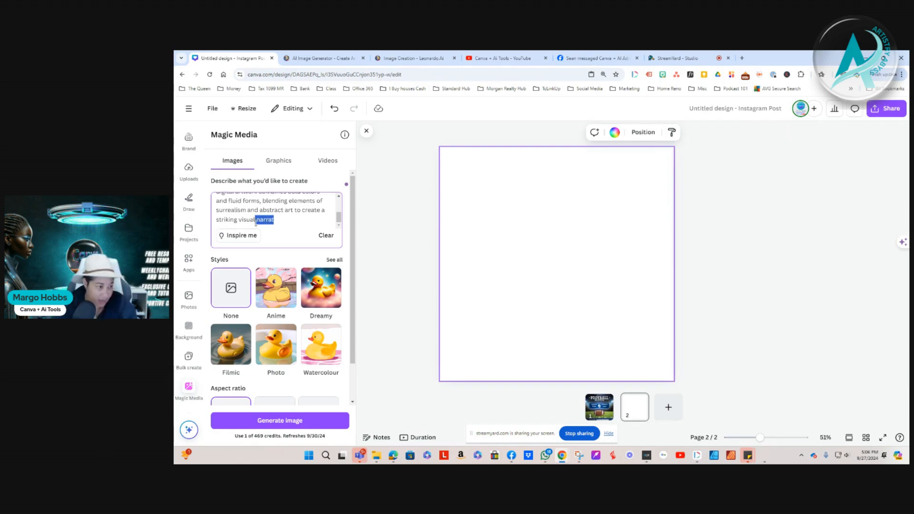
{"action": "key", "text": "BackSpace"}
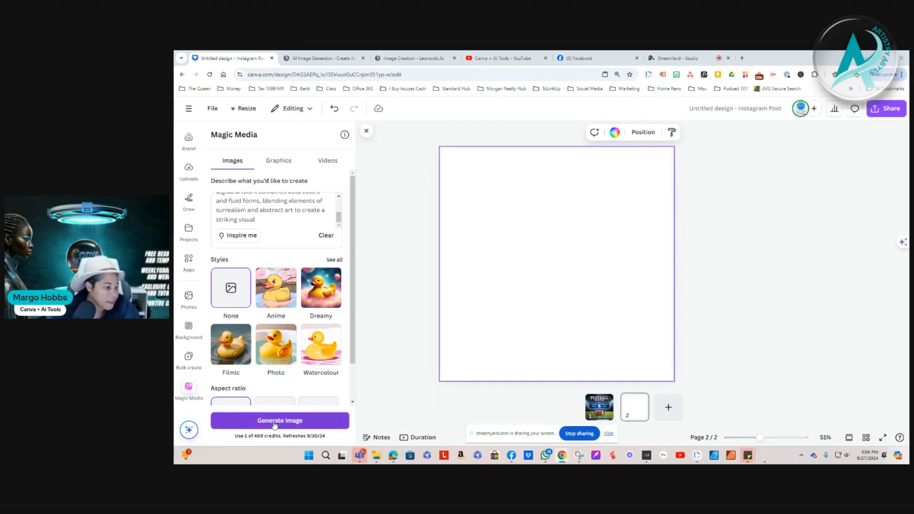
{"action": "scroll", "coordinate": [286, 361], "scroll_direction": "down", "scroll_amount": 1}
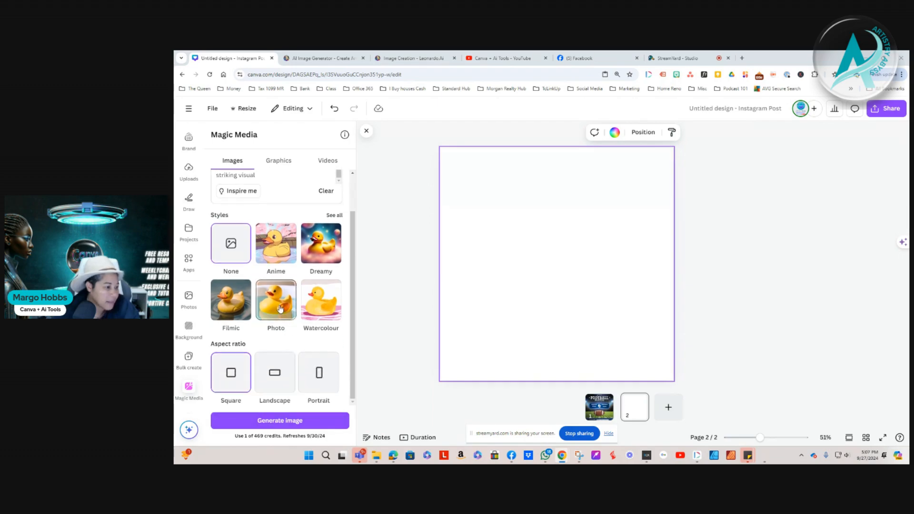
Generate square images from the prompt with no style and enlarge the first result to fill page 2
{"action": "left_click", "coordinate": [259, 423]}
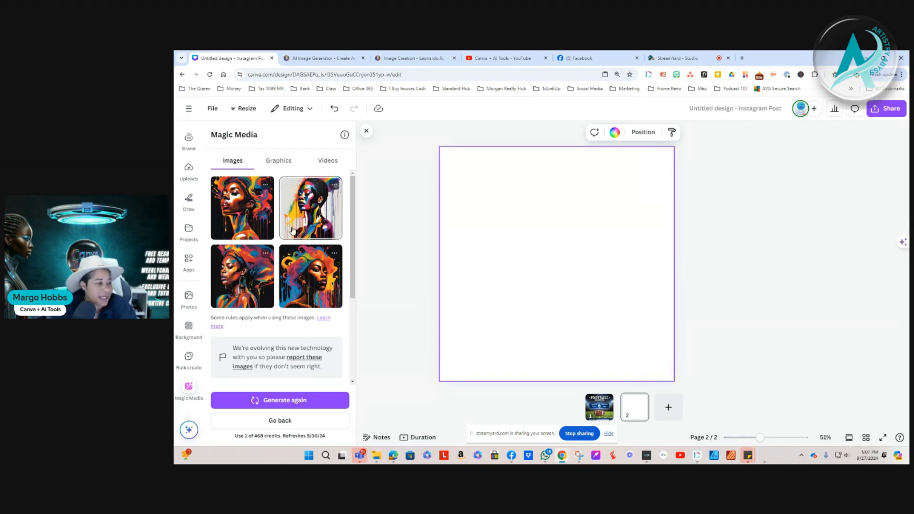
{"action": "left_click", "coordinate": [242, 216]}
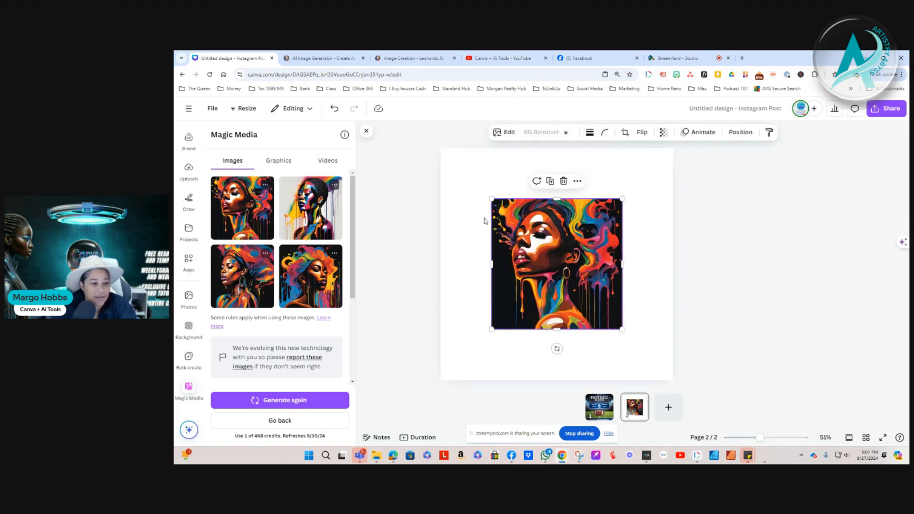
{"action": "left_click_drag", "start_coordinate": [497, 201], "coordinate": [447, 144]}
{"action": "left_click_drag", "start_coordinate": [622, 328], "coordinate": [675, 379]}
Add a third page and set the generated portrait with the light grey backdrop as its background
{"action": "left_click", "coordinate": [669, 408]}
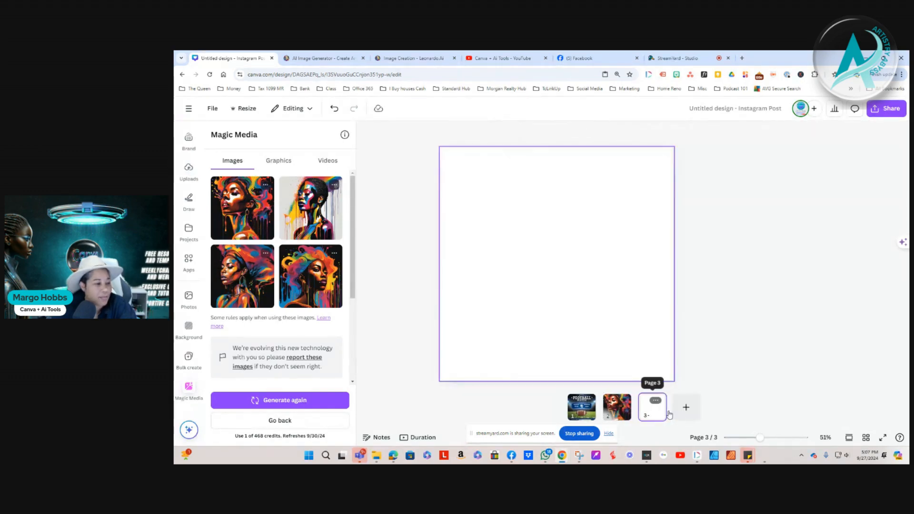
{"action": "left_click", "coordinate": [310, 210]}
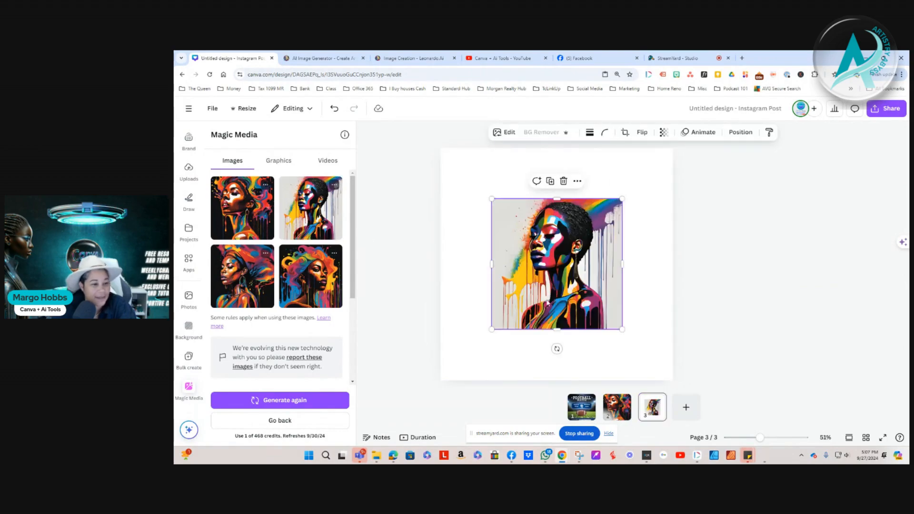
{"action": "right_click", "coordinate": [562, 299]}
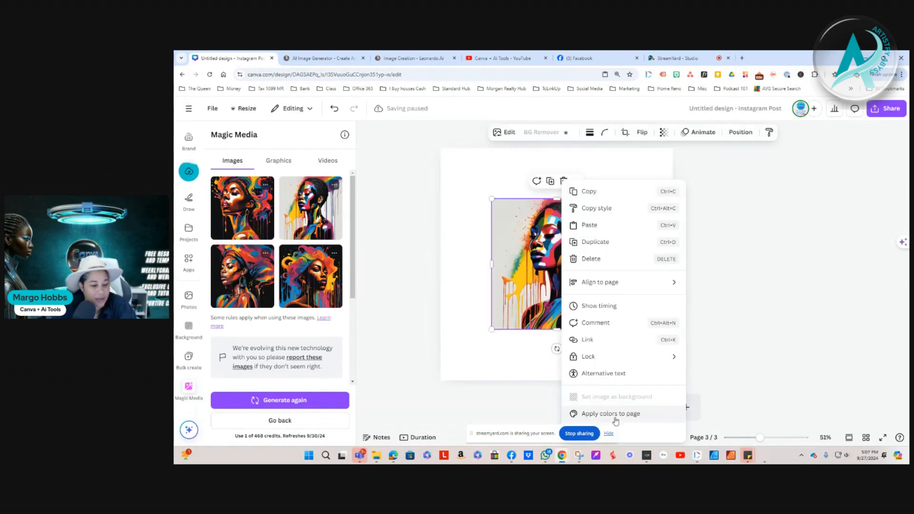
{"action": "left_click", "coordinate": [508, 256]}
{"action": "right_click", "coordinate": [541, 241]}
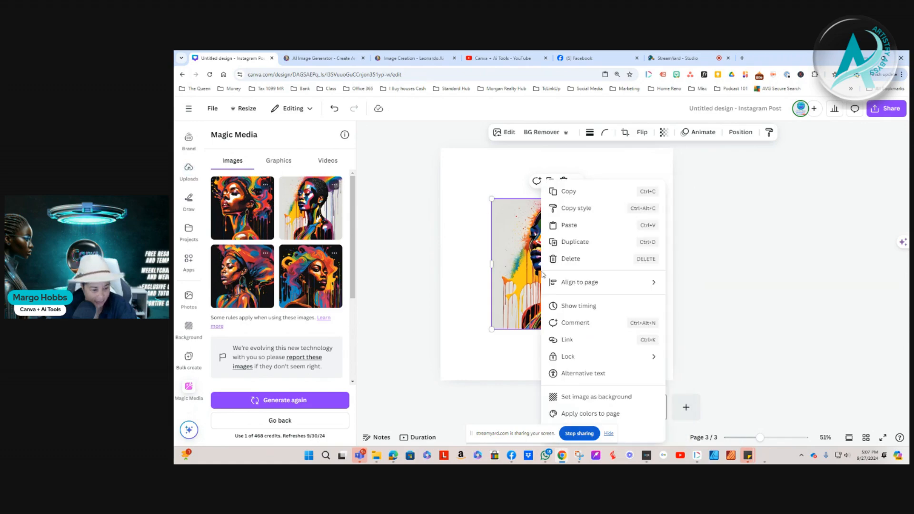
{"action": "left_click", "coordinate": [595, 396]}
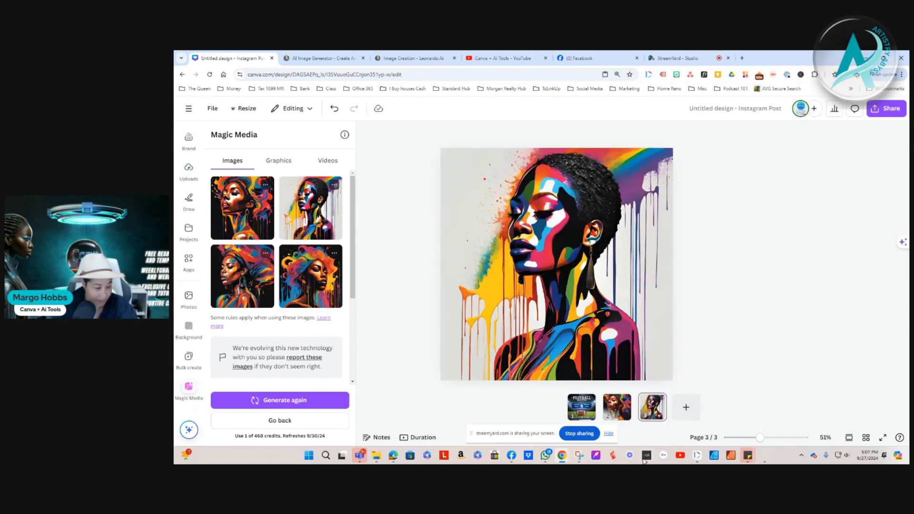
Delete the football match page from the design
{"action": "left_click", "coordinate": [584, 413]}
{"action": "left_click", "coordinate": [587, 402]}
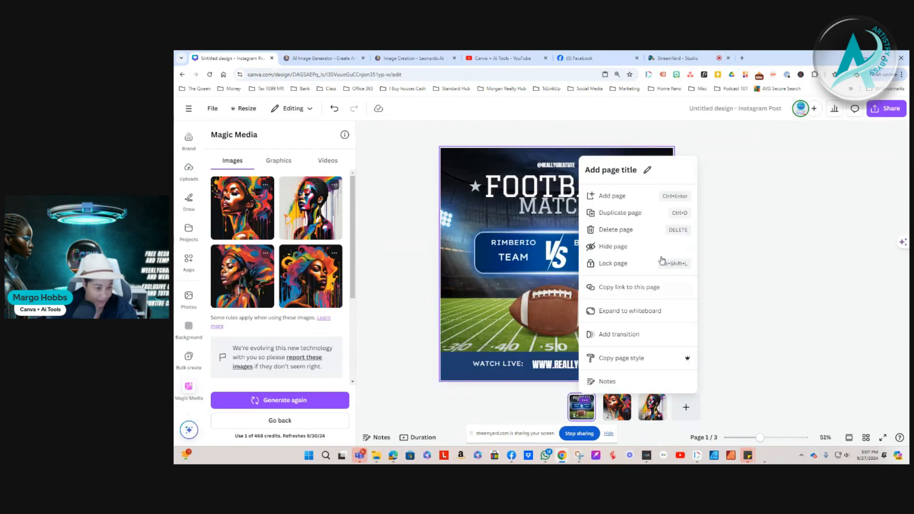
{"action": "left_click", "coordinate": [628, 229]}
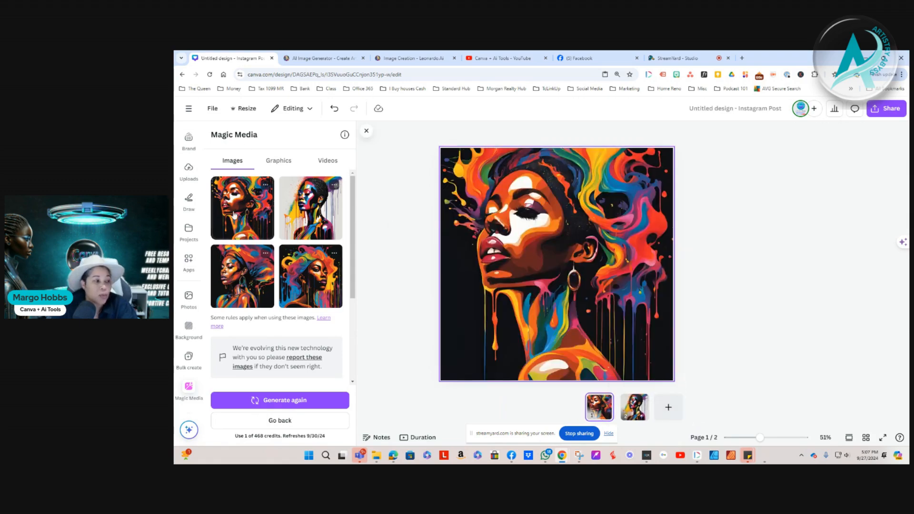
Add a page and enlarge the generated portrait with swirling rainbow hair until it fills the page
{"action": "left_click", "coordinate": [668, 408]}
{"action": "left_click", "coordinate": [295, 275]}
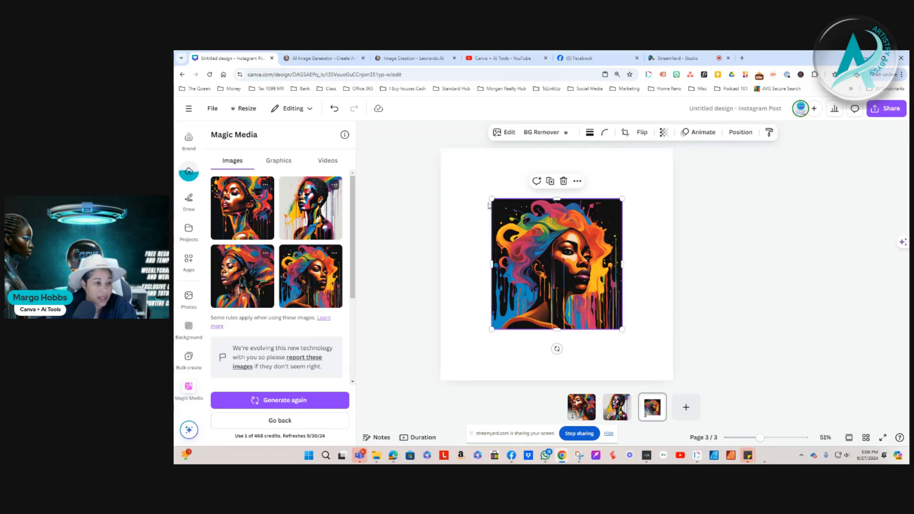
{"action": "left_click_drag", "start_coordinate": [491, 199], "coordinate": [441, 148]}
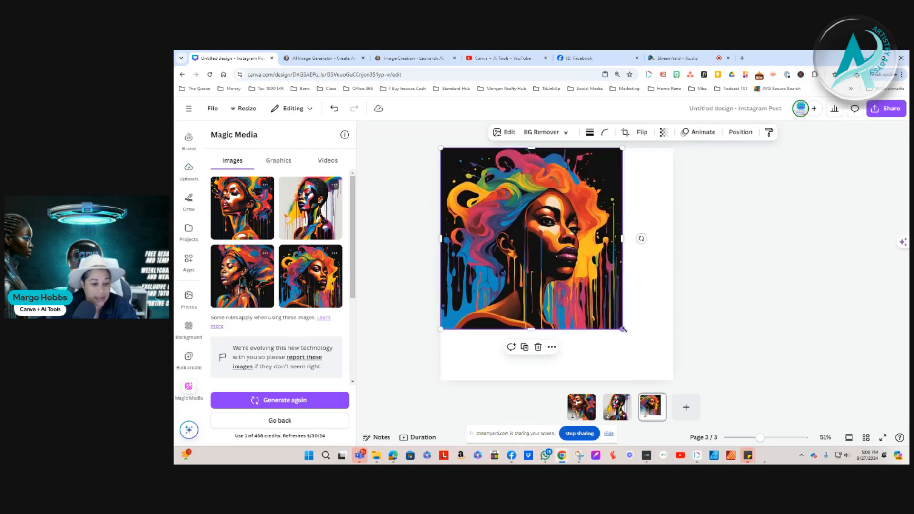
{"action": "left_click_drag", "start_coordinate": [624, 329], "coordinate": [673, 380]}
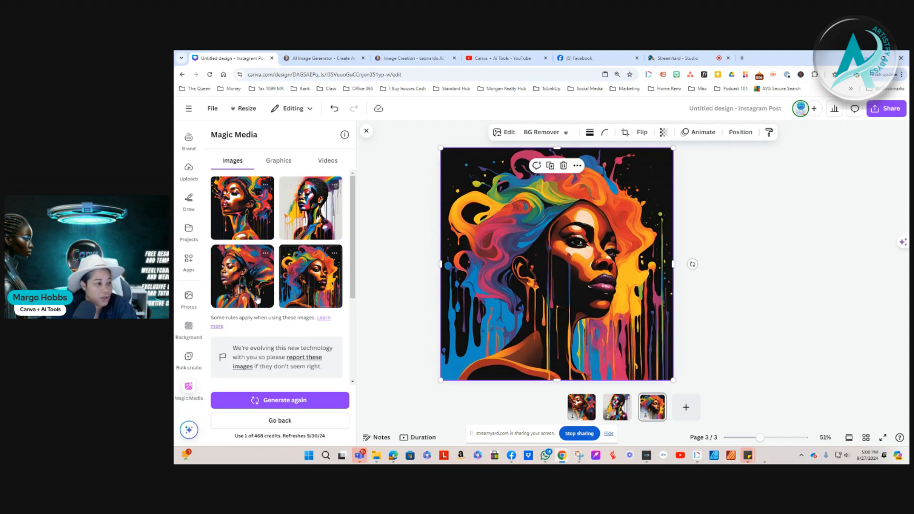
Add a fourth page and enlarge the generated portrait with the orange headwrap to nearly fill it
{"action": "left_click", "coordinate": [686, 407]}
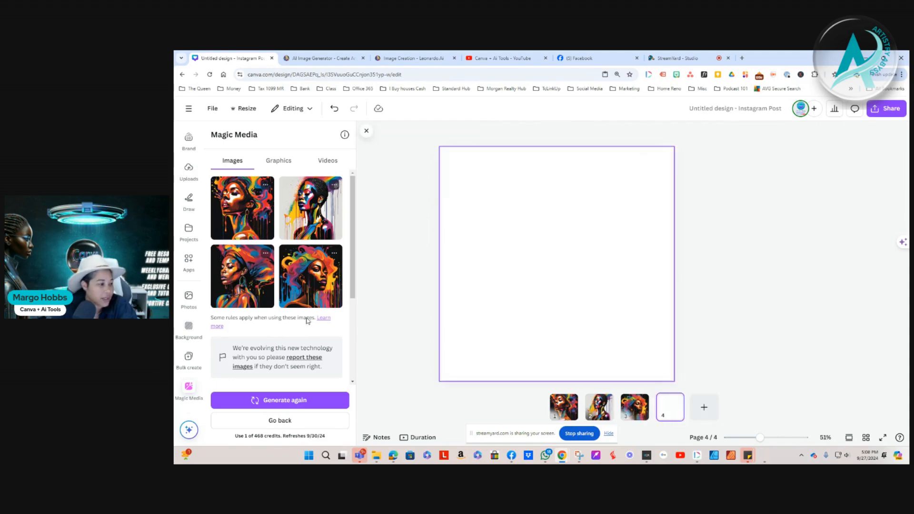
{"action": "left_click", "coordinate": [248, 279]}
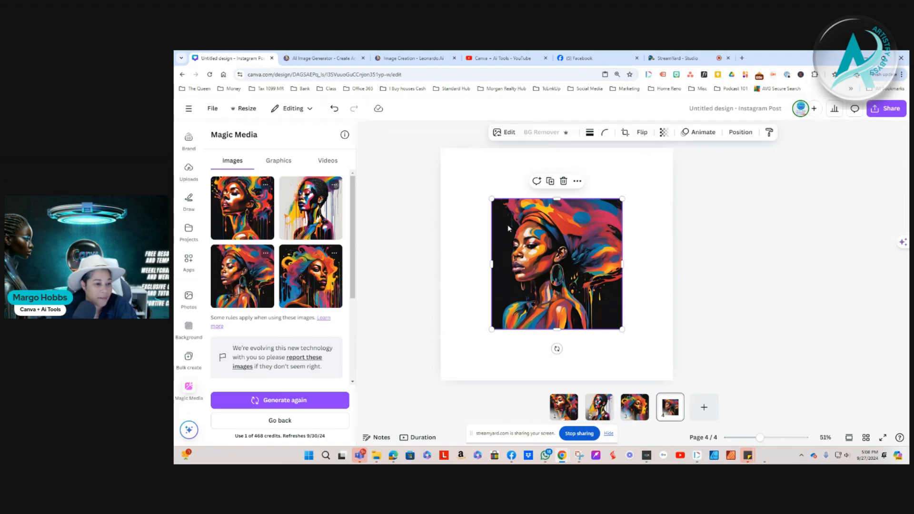
{"action": "left_click_drag", "start_coordinate": [491, 199], "coordinate": [441, 148]}
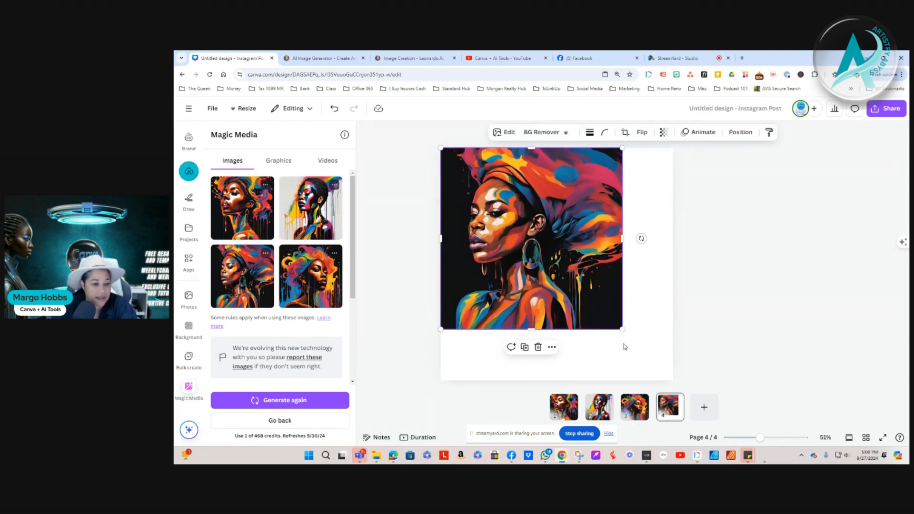
{"action": "left_click_drag", "start_coordinate": [622, 329], "coordinate": [670, 377]}
{"action": "left_click", "coordinate": [687, 262]}
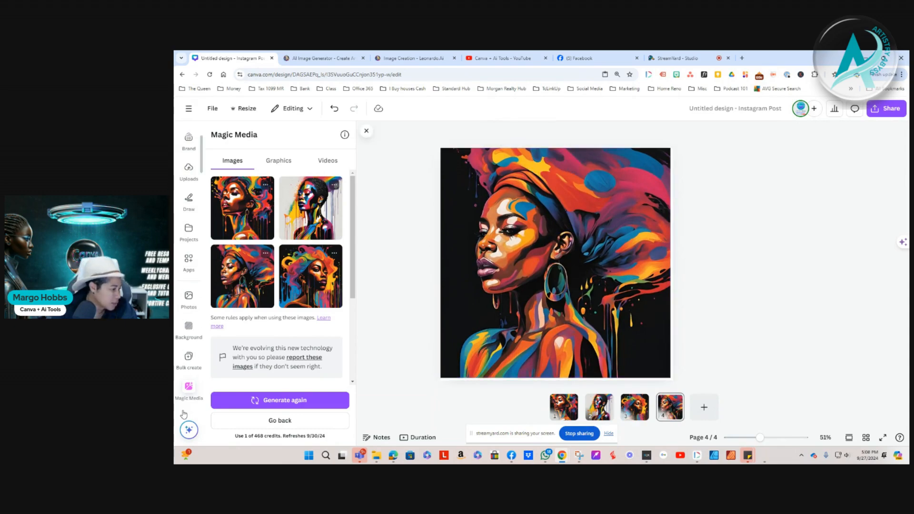
Look through the saved projects and the uploaded images for the generated artworks
{"action": "scroll", "coordinate": [188, 234], "scroll_direction": "up", "scroll_amount": 1}
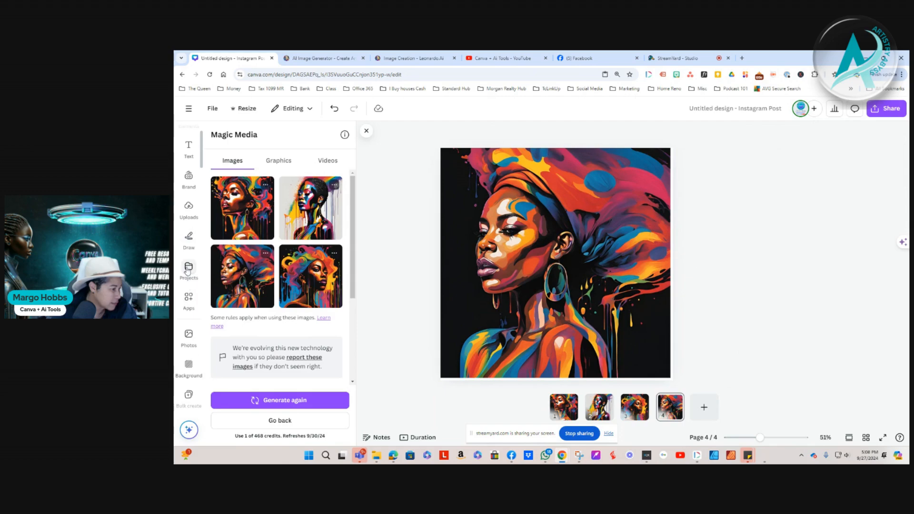
{"action": "left_click", "coordinate": [188, 268]}
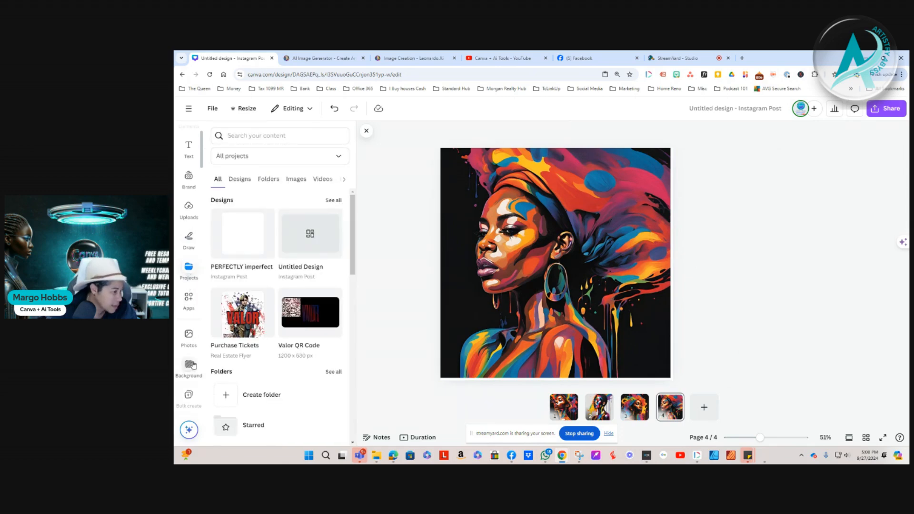
{"action": "left_click", "coordinate": [189, 208]}
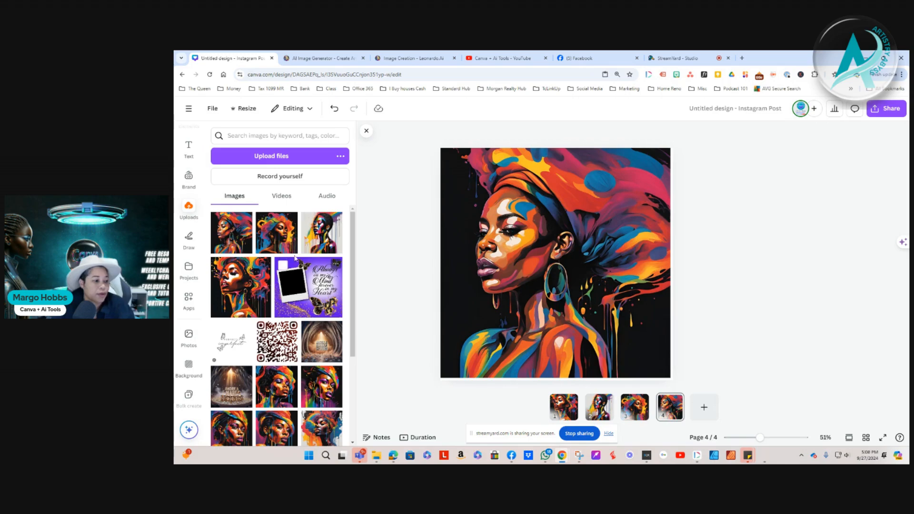
{"action": "scroll", "coordinate": [286, 333], "scroll_direction": "down", "scroll_amount": 10}
{"action": "scroll", "coordinate": [306, 387], "scroll_direction": "up", "scroll_amount": 12}
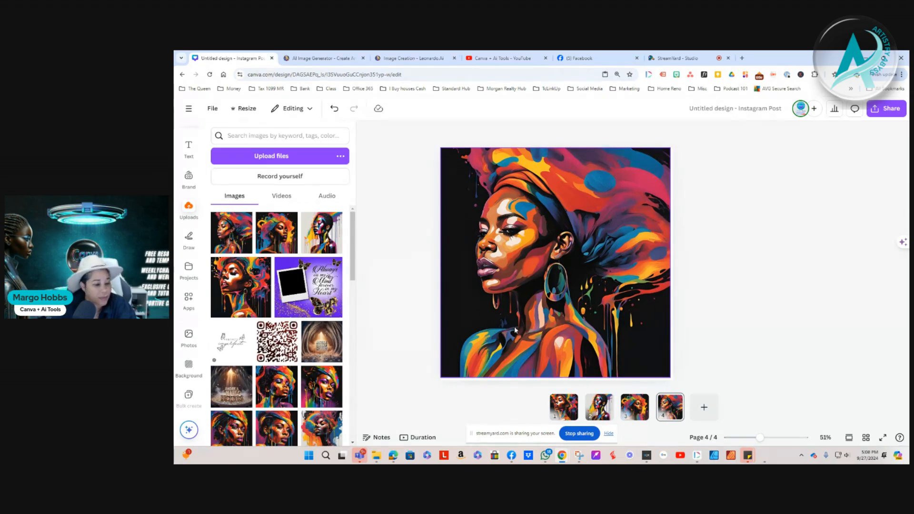
Paste the copied image prompt into the notes of page 4
{"action": "left_click", "coordinate": [380, 439]}
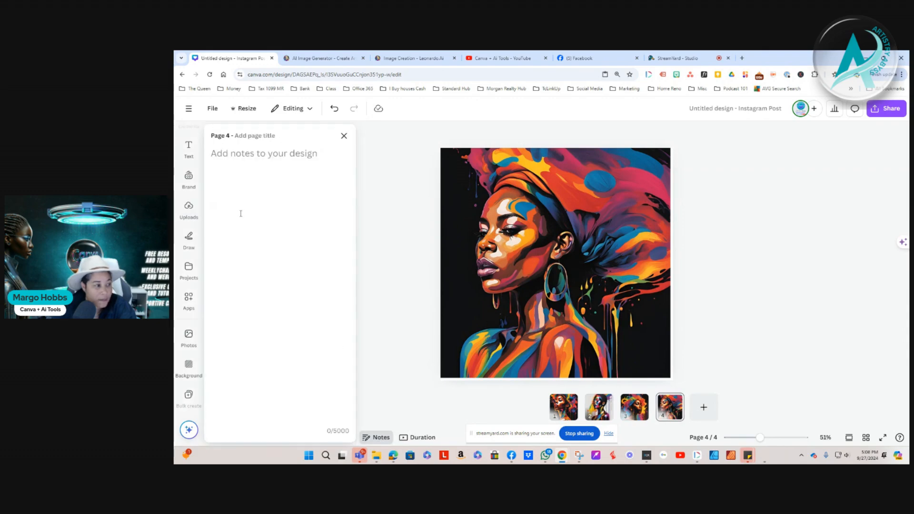
{"action": "right_click", "coordinate": [212, 156]}
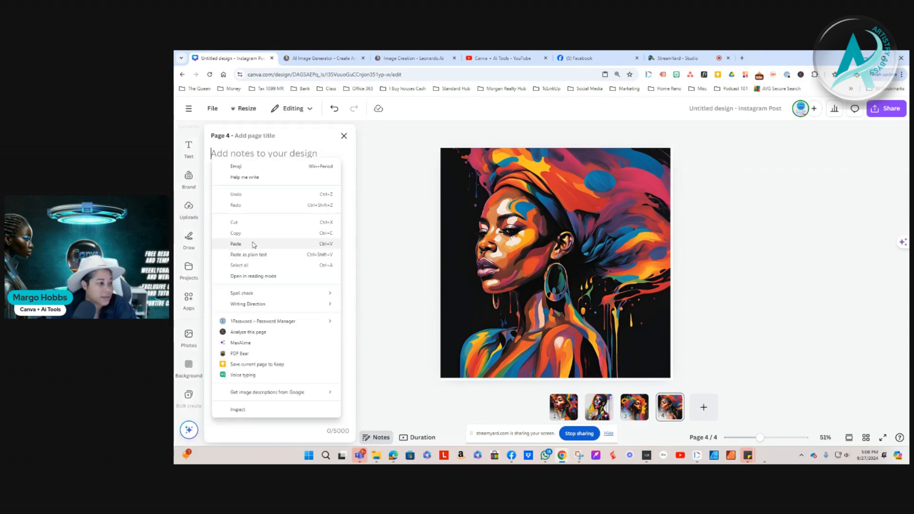
{"action": "left_click", "coordinate": [241, 241]}
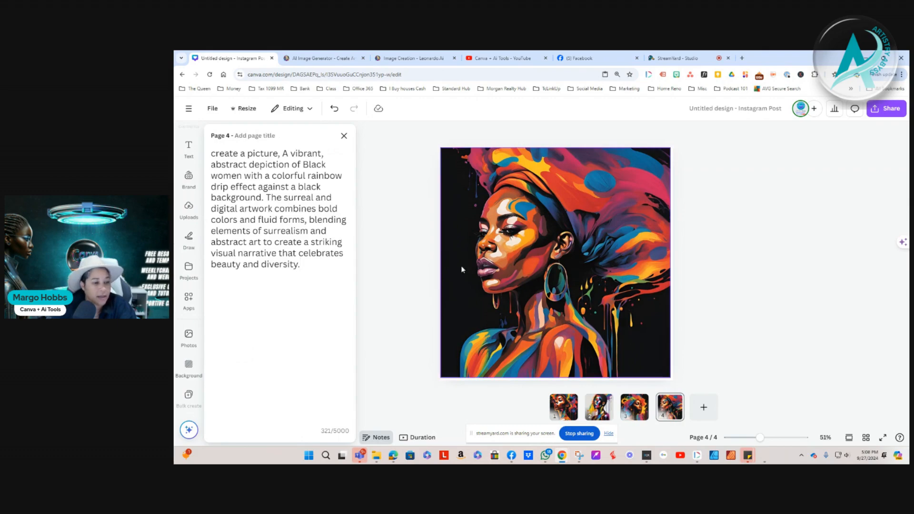
{"action": "left_click", "coordinate": [473, 213]}
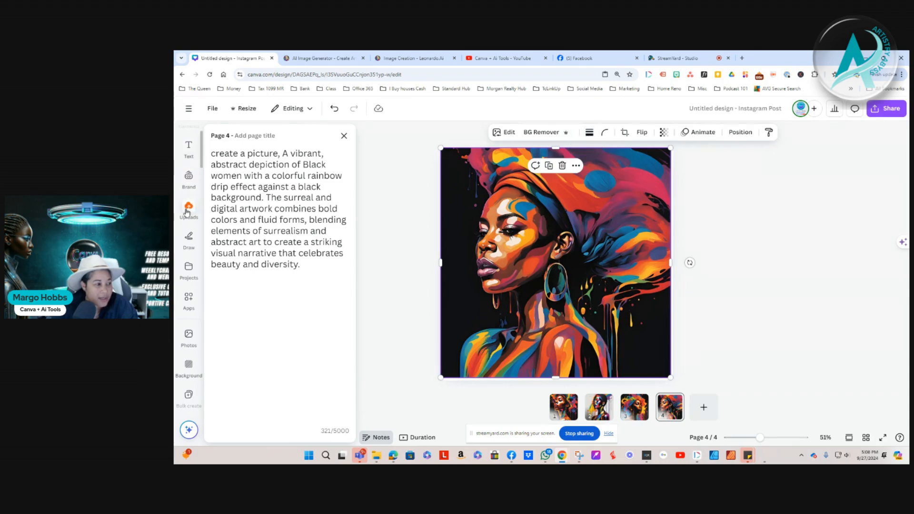
Open the full collection of lines and shapes in the elements library and look through it
{"action": "scroll", "coordinate": [189, 175], "scroll_direction": "up", "scroll_amount": 2}
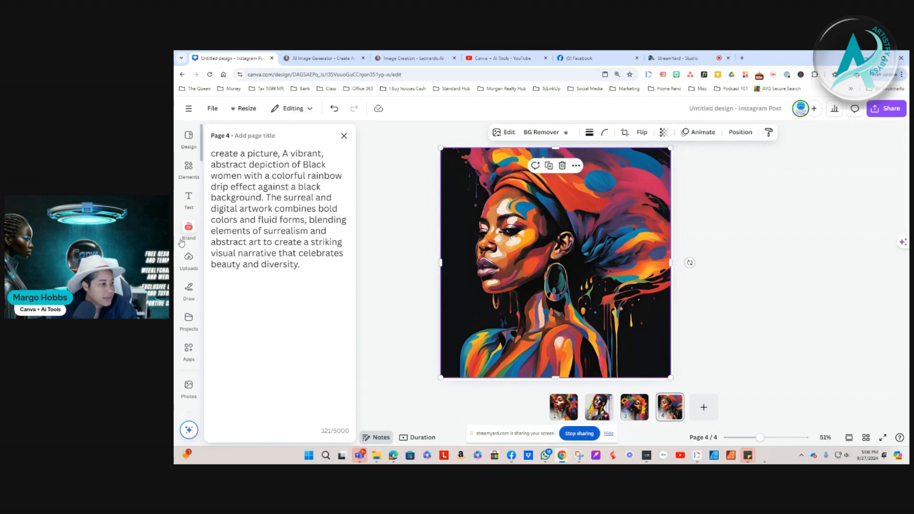
{"action": "left_click", "coordinate": [189, 167]}
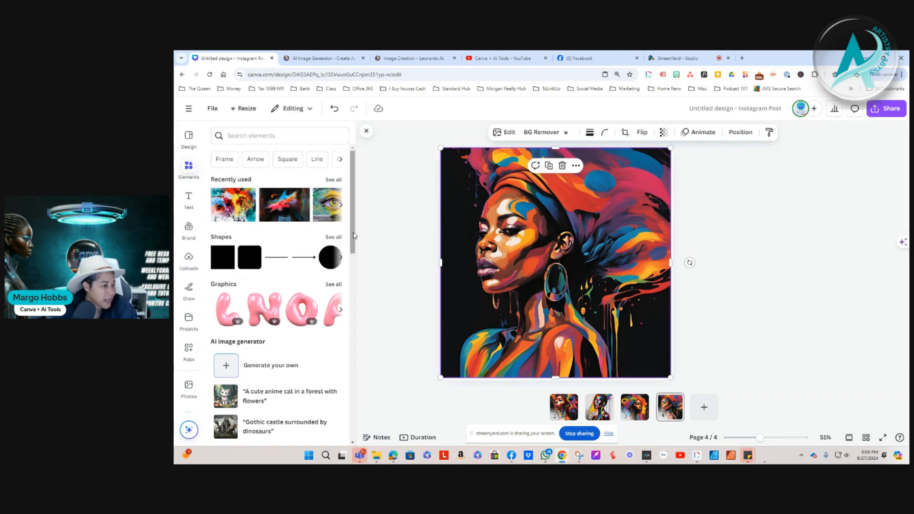
{"action": "left_click", "coordinate": [332, 239]}
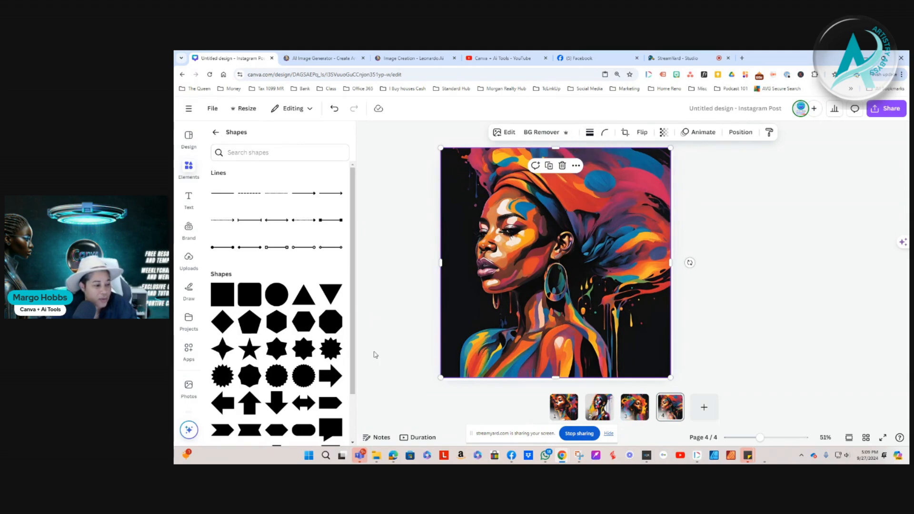
{"action": "scroll", "coordinate": [286, 398], "scroll_direction": "down", "scroll_amount": 3}
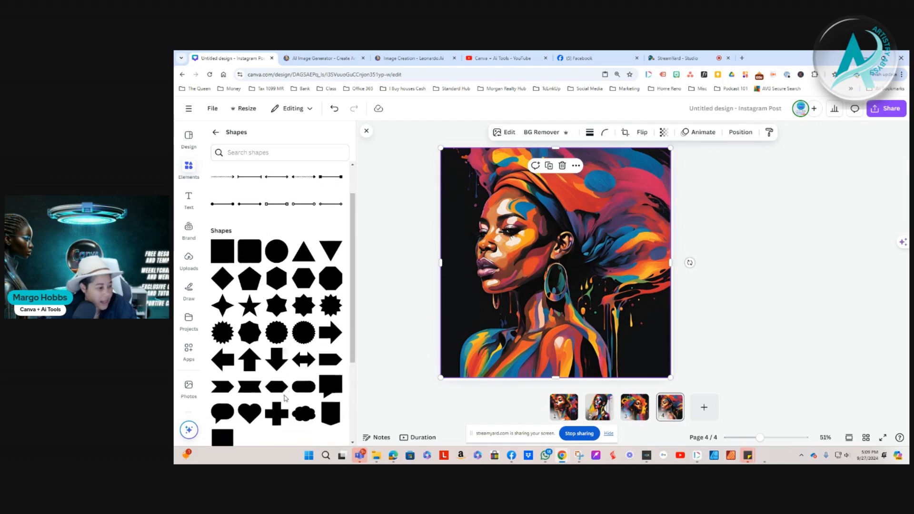
{"action": "scroll", "coordinate": [285, 397], "scroll_direction": "up", "scroll_amount": 3}
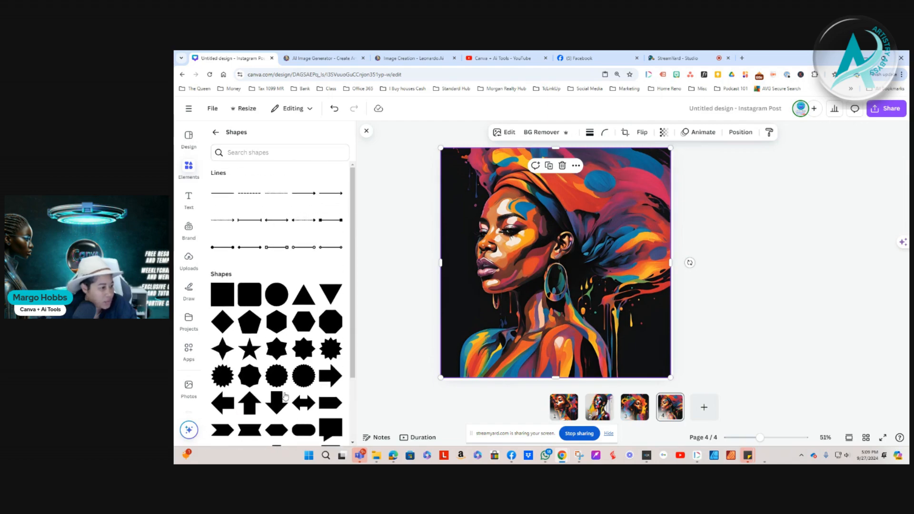
Insert a hexagon over the portrait on page 4 and try out different sizes for it
{"action": "left_click", "coordinate": [277, 323]}
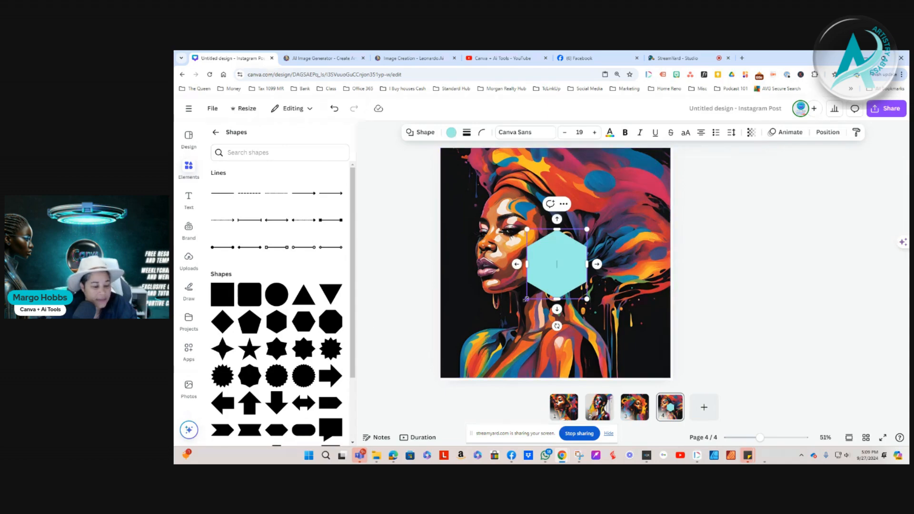
{"action": "left_click_drag", "start_coordinate": [527, 299], "coordinate": [491, 341]}
{"action": "left_click", "coordinate": [554, 271]}
{"action": "left_click_drag", "start_coordinate": [586, 229], "coordinate": [607, 206]}
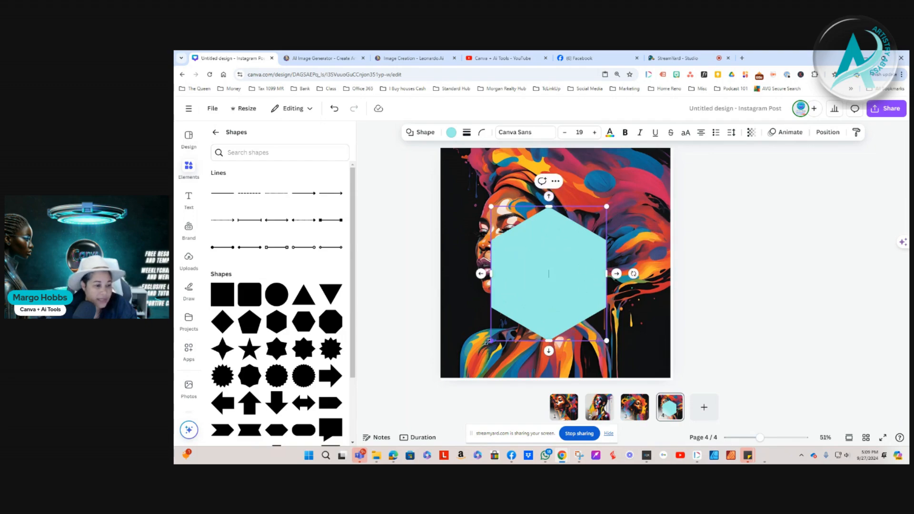
{"action": "left_click_drag", "start_coordinate": [489, 341], "coordinate": [512, 317]}
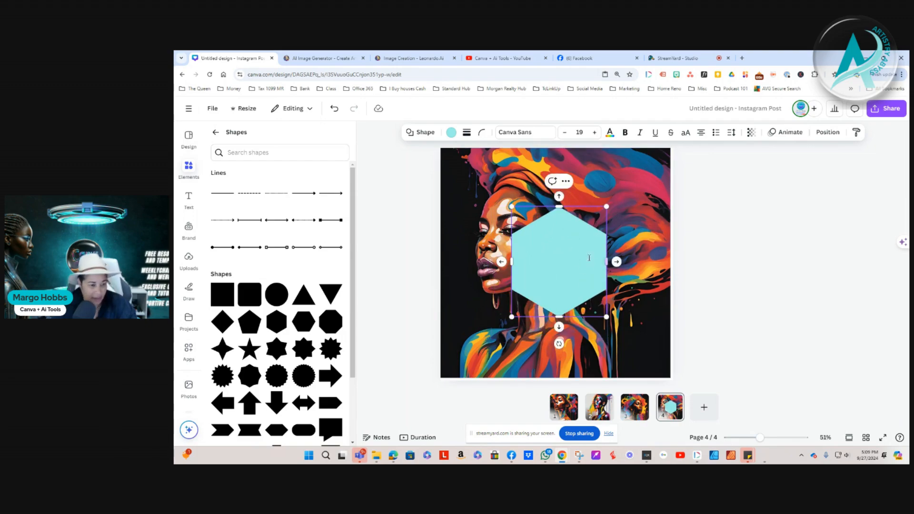
Undo the hexagon's resizing and its insertion, and select the portrait on page 4
{"action": "left_click", "coordinate": [333, 109]}
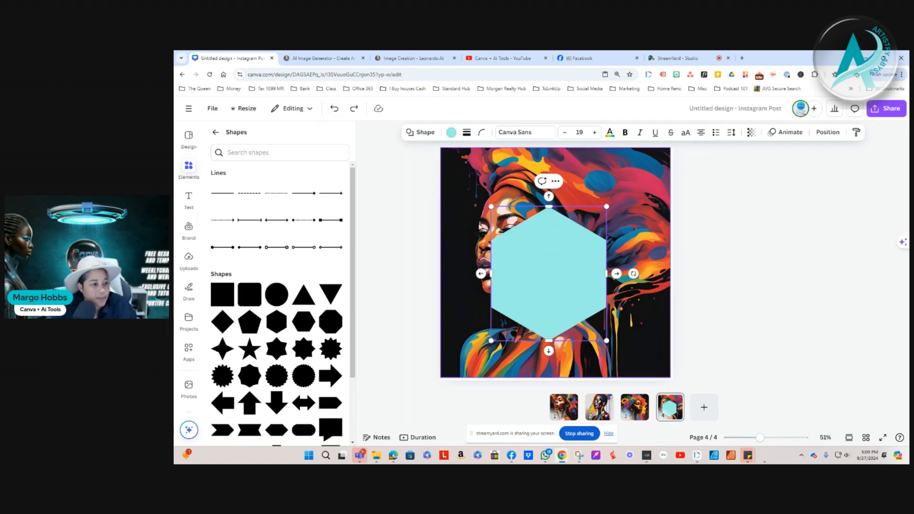
{"action": "left_click", "coordinate": [334, 109]}
{"action": "left_click", "coordinate": [334, 109]}
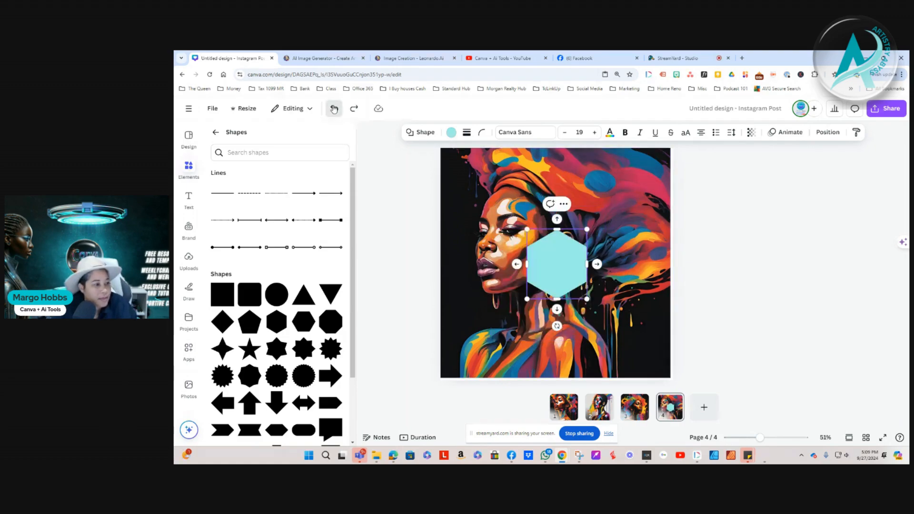
{"action": "left_click", "coordinate": [334, 109]}
{"action": "left_click", "coordinate": [593, 280]}
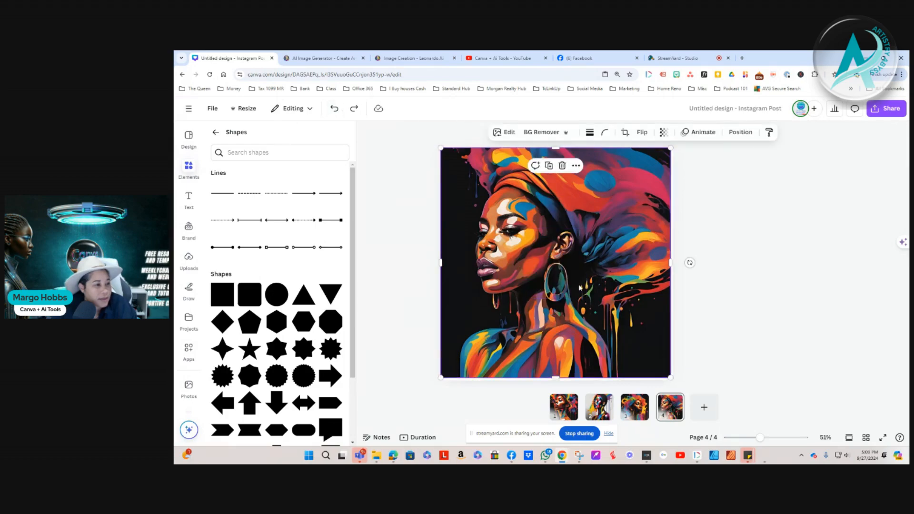
Add a solid border to the portrait on page 4, shrink the portrait slightly and centre it on the page
{"action": "left_click", "coordinate": [589, 134]}
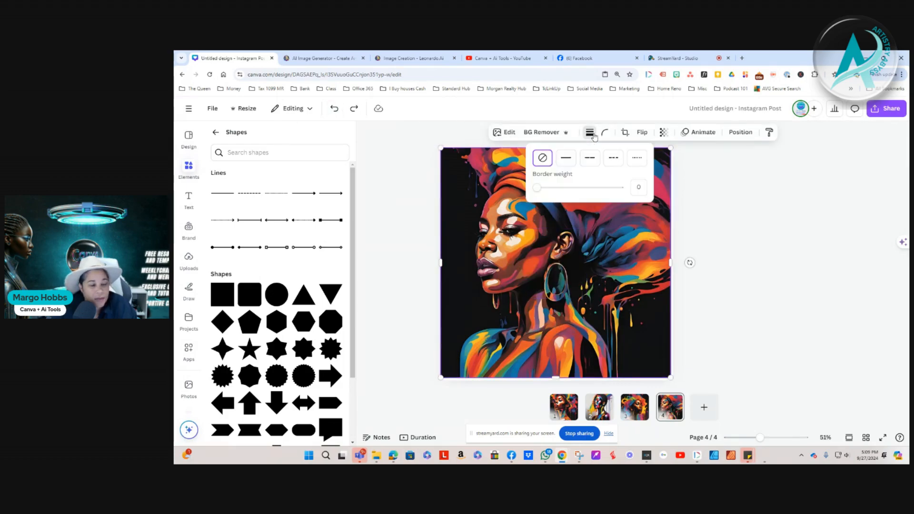
{"action": "left_click", "coordinate": [566, 159]}
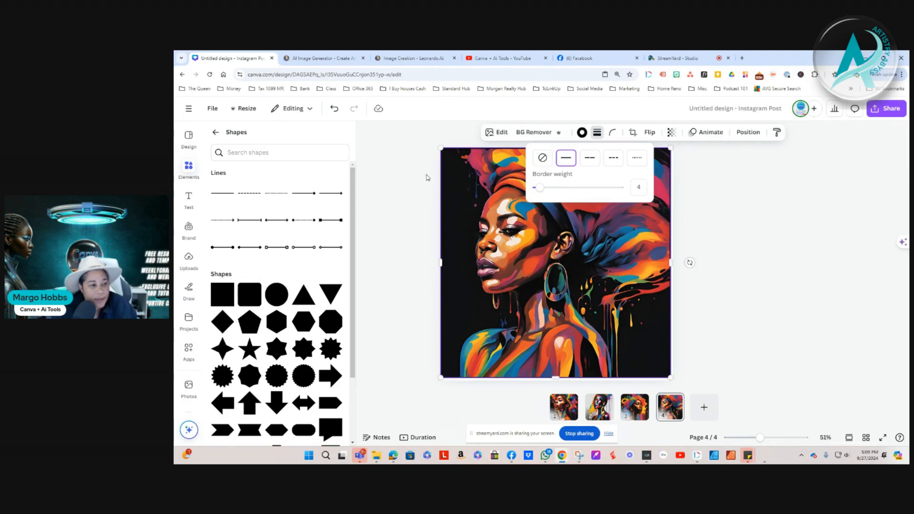
{"action": "left_click_drag", "start_coordinate": [441, 149], "coordinate": [458, 167]}
{"action": "left_click_drag", "start_coordinate": [540, 262], "coordinate": [538, 252]}
Set the portrait's border colour to dark blue from the Window Tide palette and the border weight to 25
{"action": "left_click", "coordinate": [581, 132]}
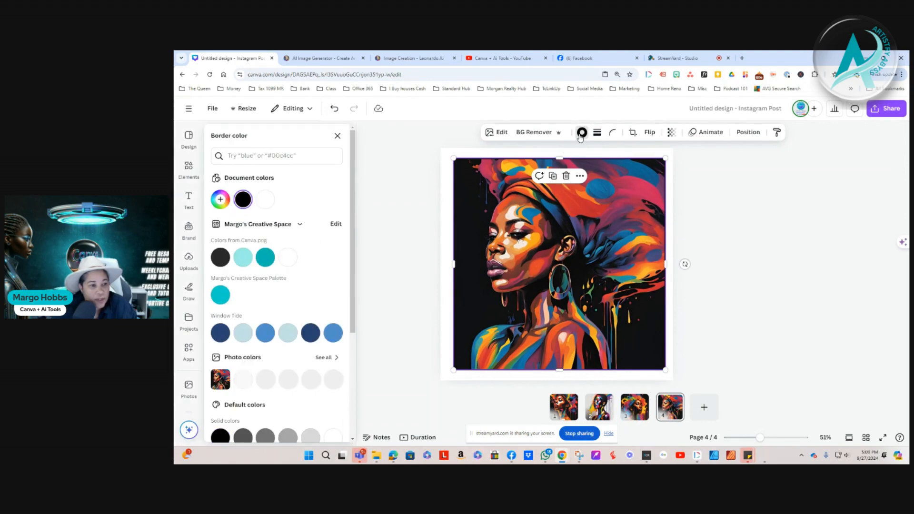
{"action": "left_click", "coordinate": [315, 335]}
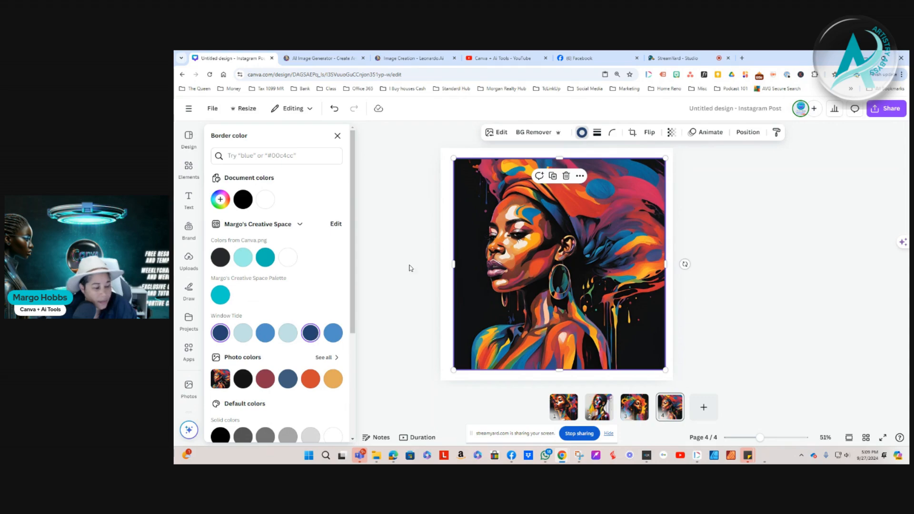
{"action": "left_click", "coordinate": [597, 132]}
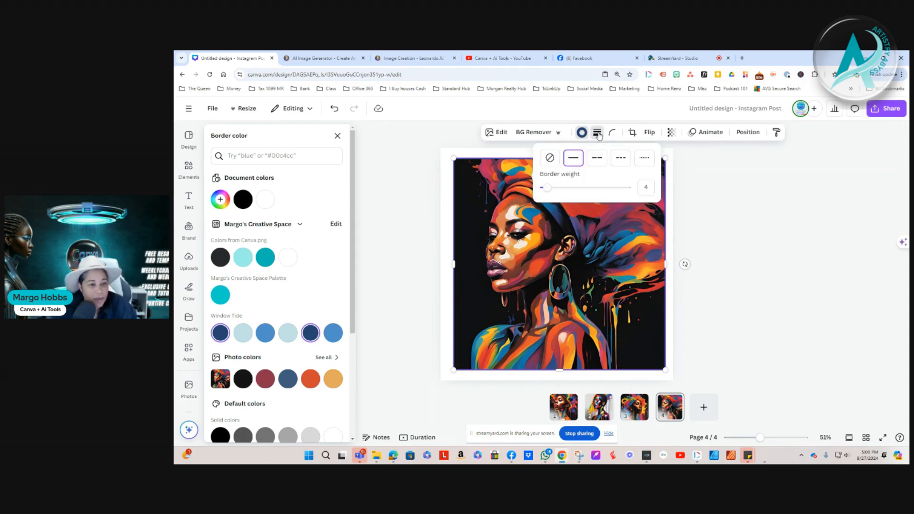
{"action": "left_click_drag", "start_coordinate": [548, 189], "coordinate": [565, 193]}
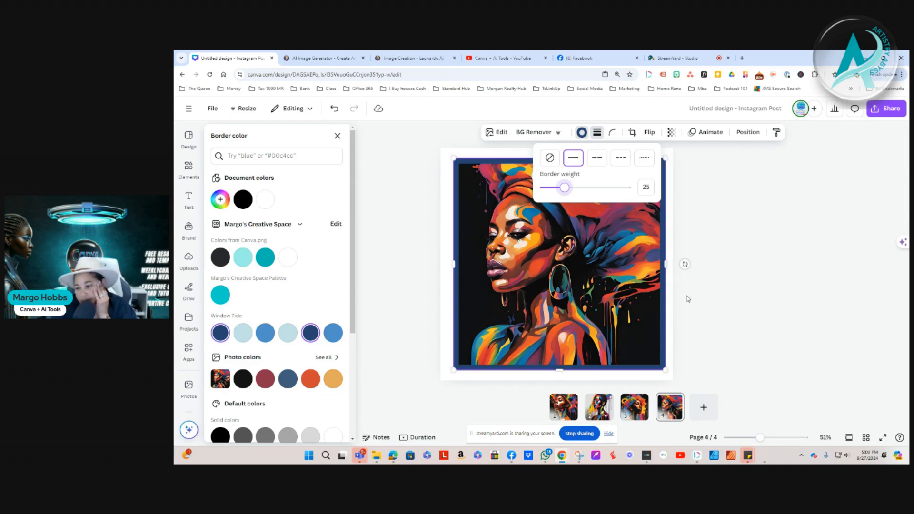
Move the bordered portrait into the page's upper-left corner and enlarge it until it fills page 4
{"action": "left_click", "coordinate": [534, 286]}
{"action": "left_click_drag", "start_coordinate": [534, 287], "coordinate": [522, 271]}
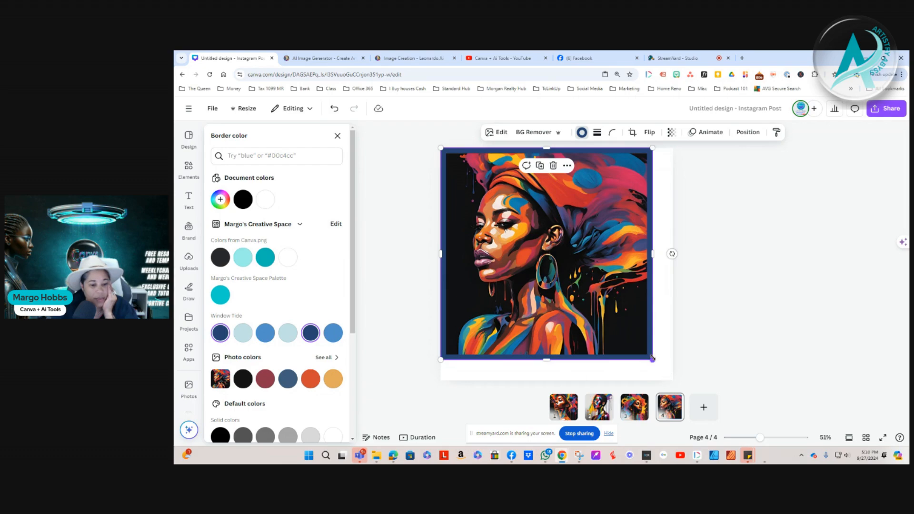
{"action": "left_click_drag", "start_coordinate": [653, 358], "coordinate": [673, 380]}
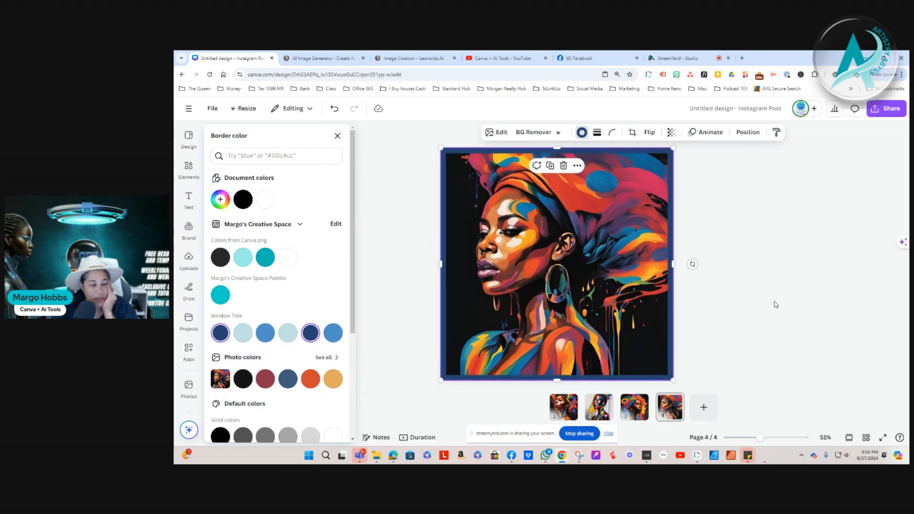
{"action": "key", "text": "Escape"}
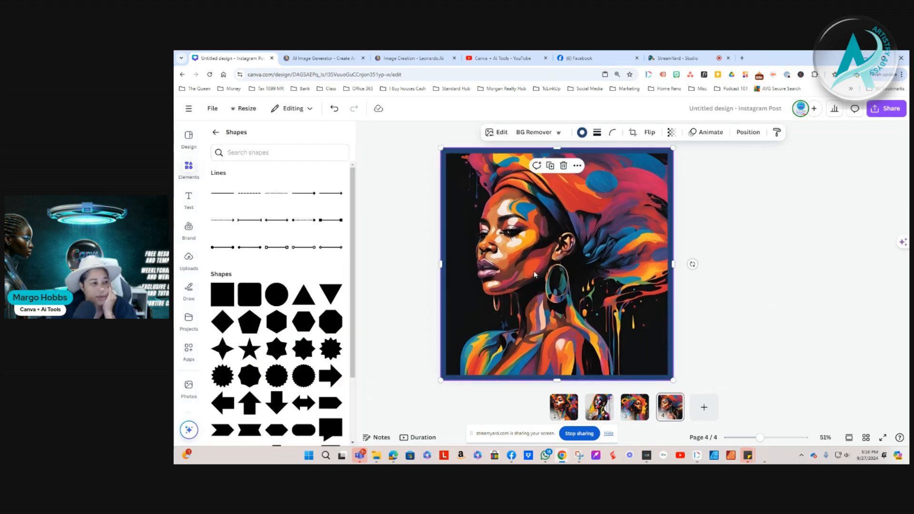
Look through the shapes collection, insert an octagon over the portrait on page 4 and enlarge it to about twice its size
{"action": "scroll", "coordinate": [283, 402], "scroll_direction": "down", "scroll_amount": 3}
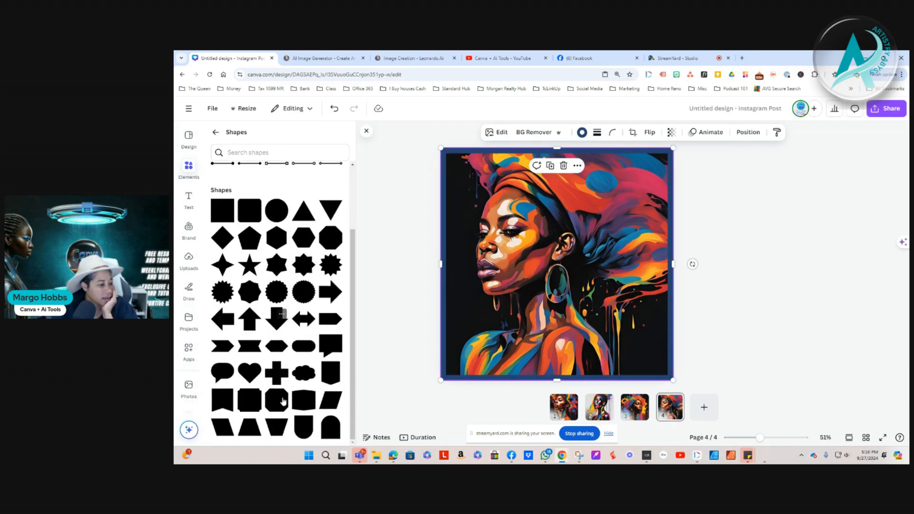
{"action": "scroll", "coordinate": [283, 401], "scroll_direction": "up", "scroll_amount": 3}
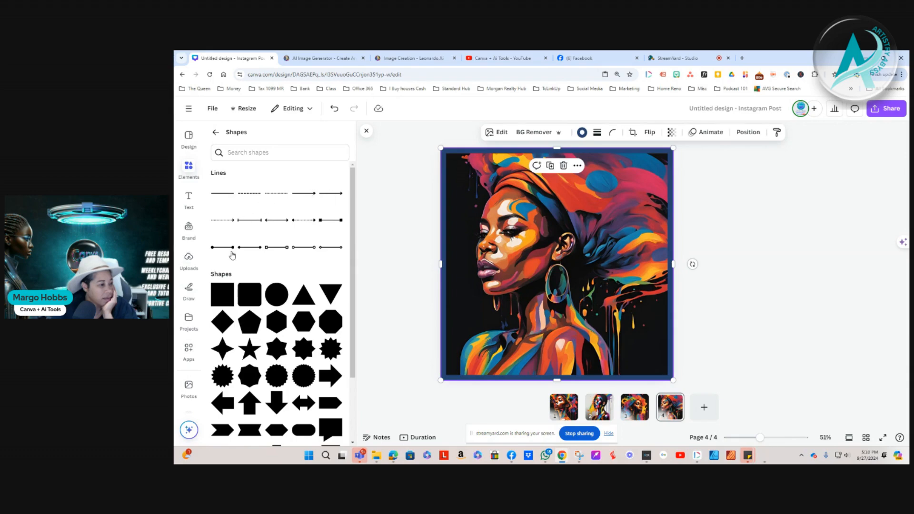
{"action": "scroll", "coordinate": [285, 333], "scroll_direction": "down", "scroll_amount": 3}
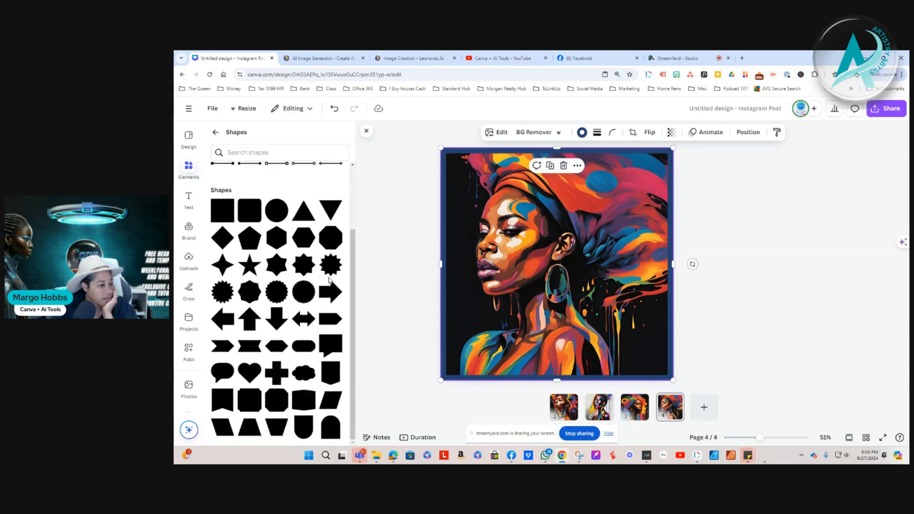
{"action": "left_click", "coordinate": [331, 237]}
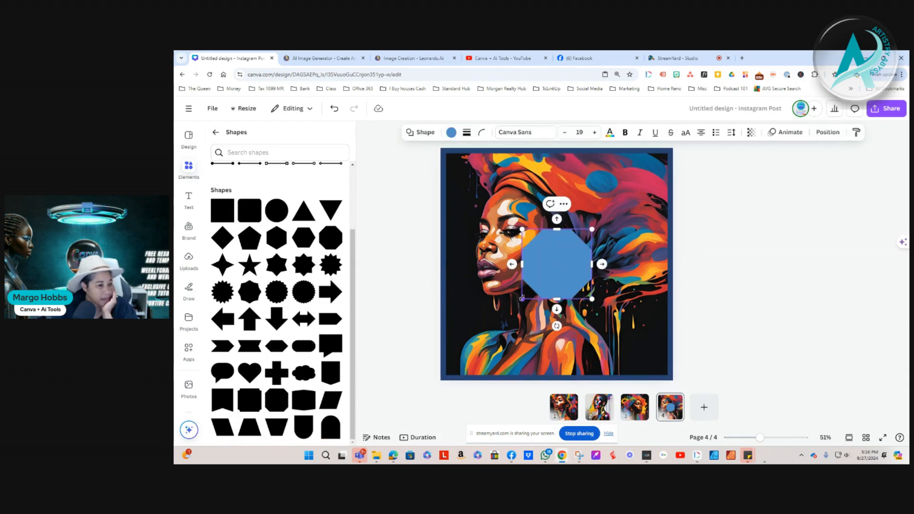
{"action": "left_click_drag", "start_coordinate": [519, 300], "coordinate": [486, 335]}
{"action": "left_click_drag", "start_coordinate": [593, 228], "coordinate": [628, 200]}
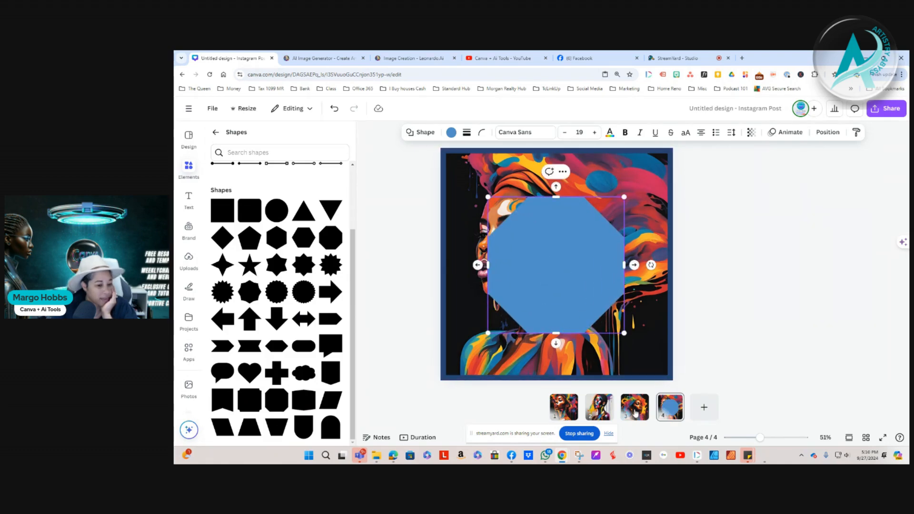
Leave this design for the home page and open "Creating Surreal Abstract Art with Canva's AI Image Generator" from the recent designs
{"action": "left_click", "coordinate": [189, 136]}
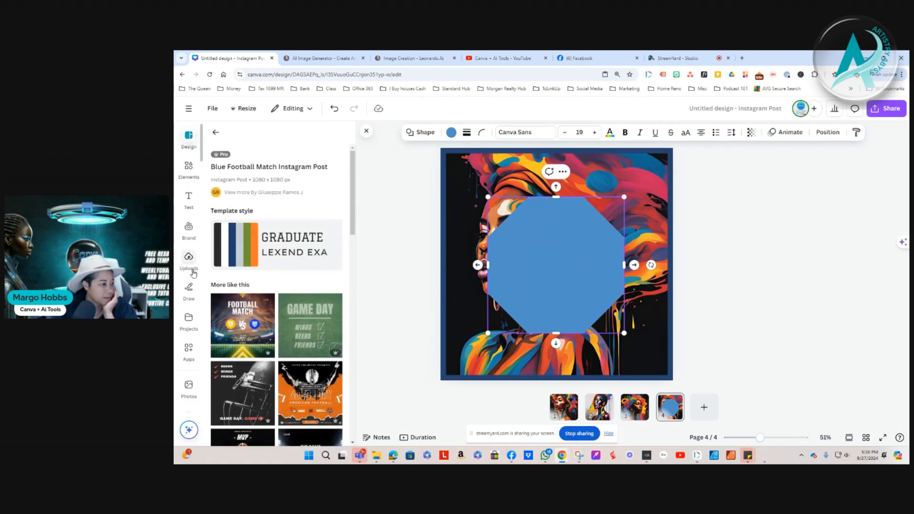
{"action": "left_click", "coordinate": [188, 109]}
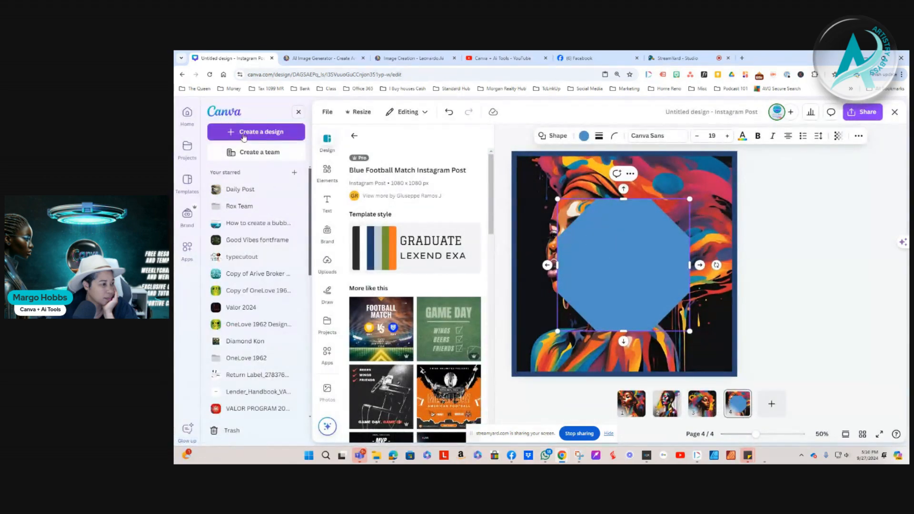
{"action": "left_click", "coordinate": [226, 115]}
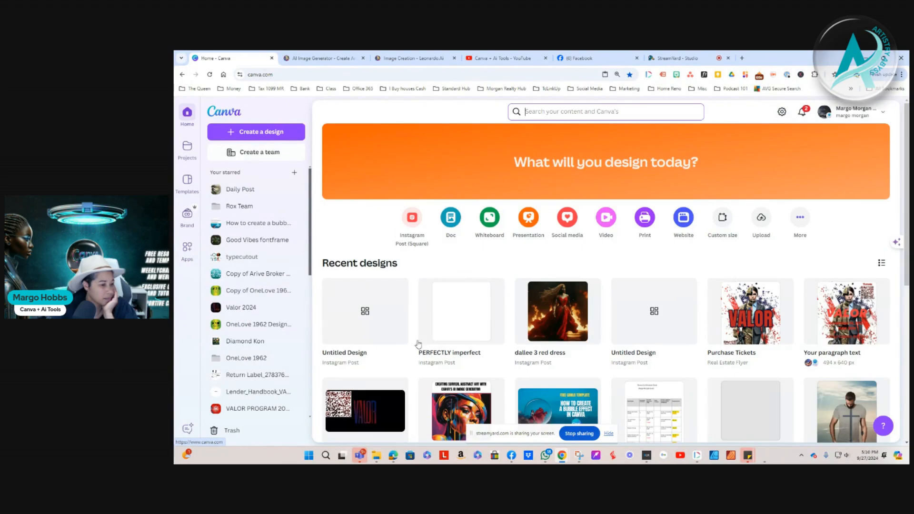
{"action": "scroll", "coordinate": [479, 385], "scroll_direction": "down", "scroll_amount": 3}
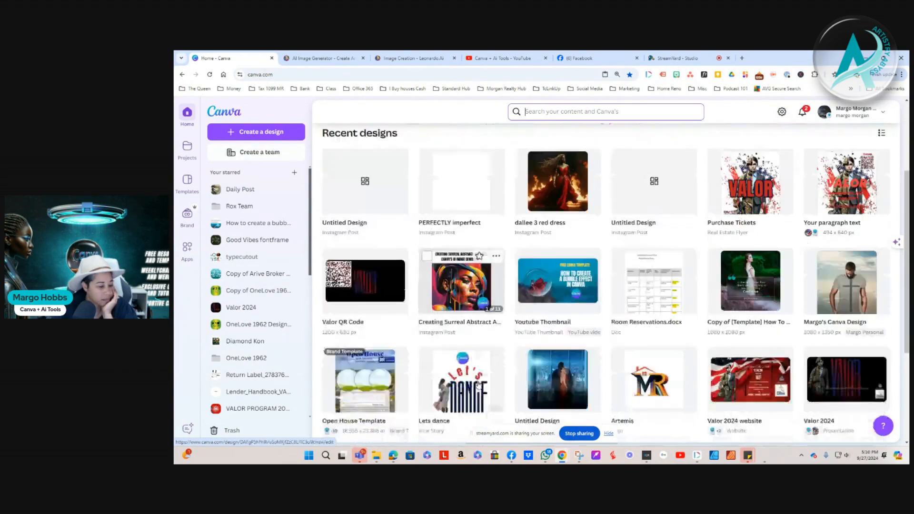
{"action": "left_click", "coordinate": [457, 267]}
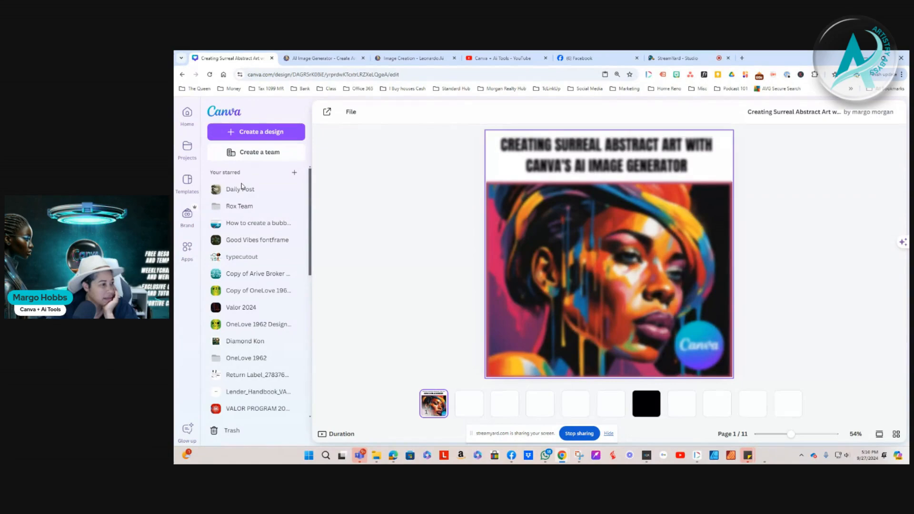
{"action": "left_click", "coordinate": [187, 116]}
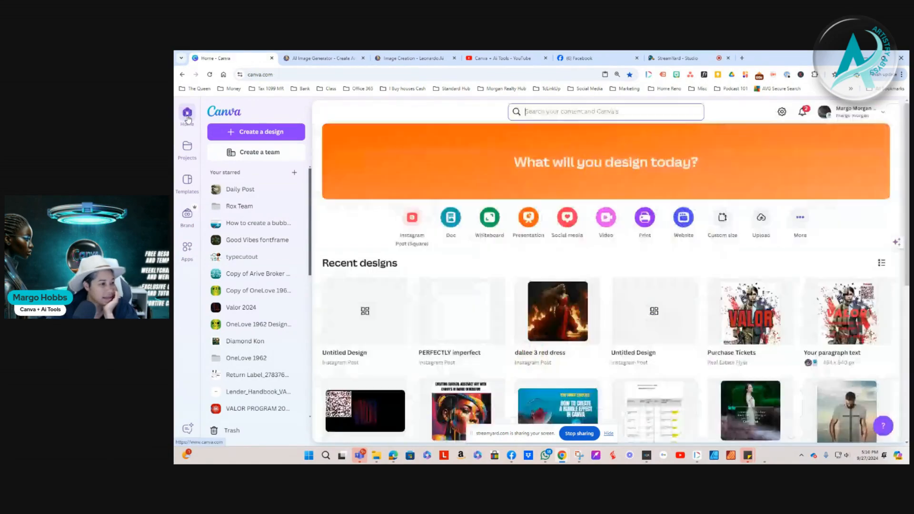
{"action": "scroll", "coordinate": [512, 372], "scroll_direction": "down", "scroll_amount": 3}
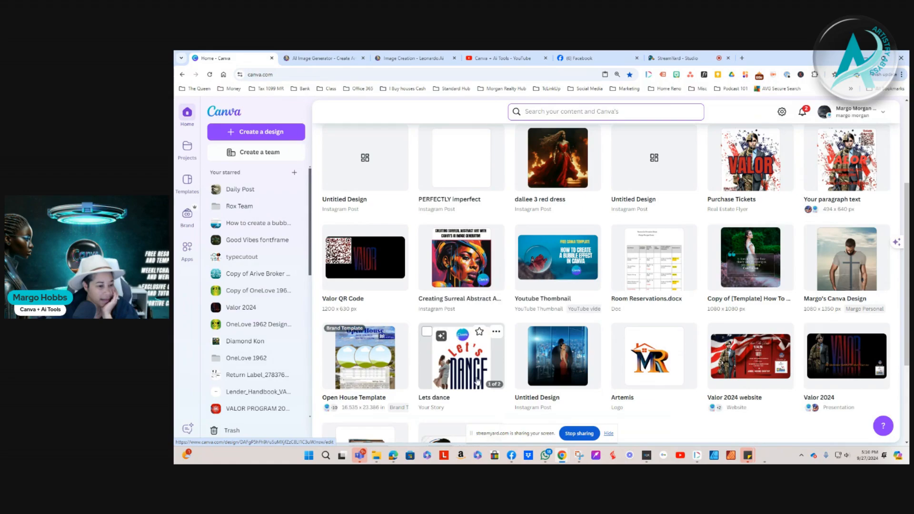
{"action": "scroll", "coordinate": [474, 381], "scroll_direction": "down", "scroll_amount": 3}
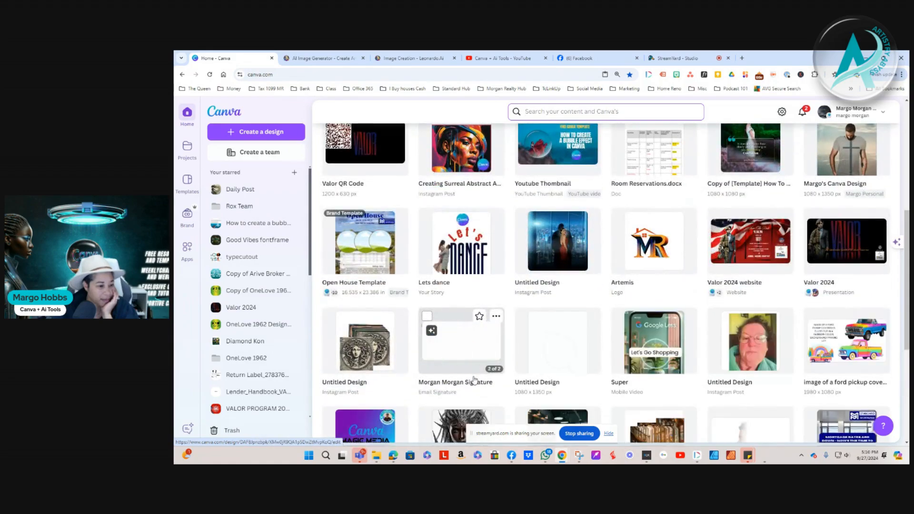
{"action": "scroll", "coordinate": [474, 380], "scroll_direction": "up", "scroll_amount": 3}
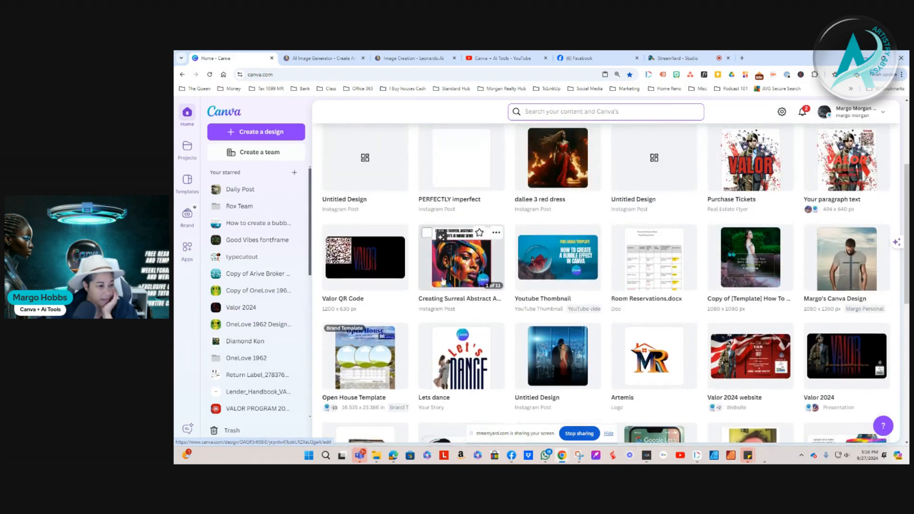
{"action": "left_click", "coordinate": [455, 274]}
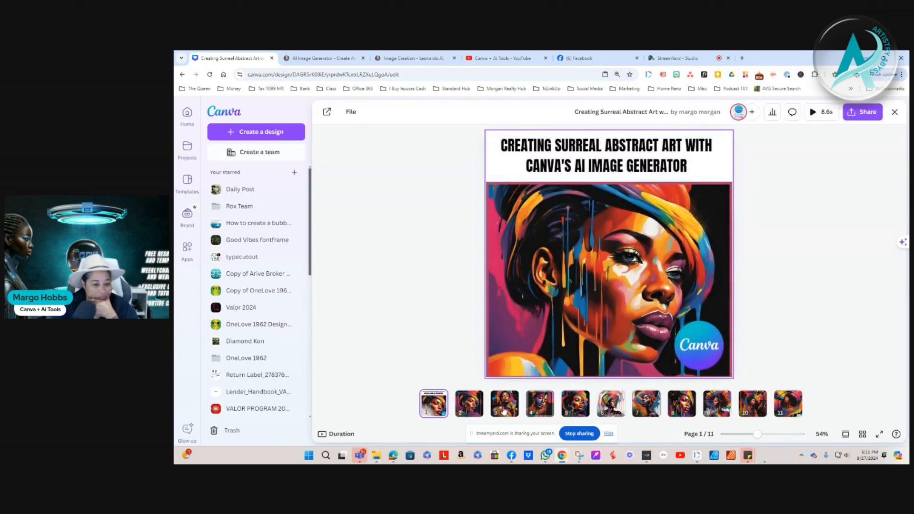
View pages 3 and 4 of the abstract art design and try shifting the black-bordered portrait on page 4 slightly
{"action": "left_click", "coordinate": [508, 405]}
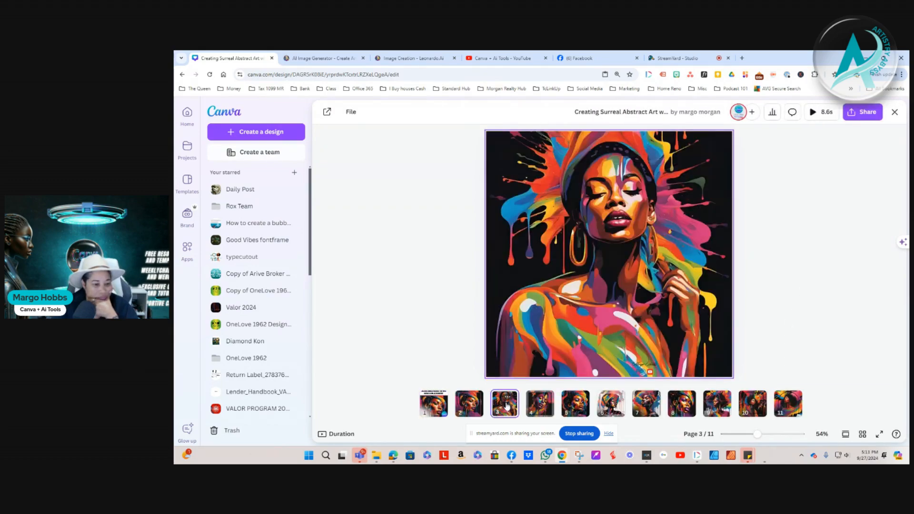
{"action": "left_click", "coordinate": [547, 405]}
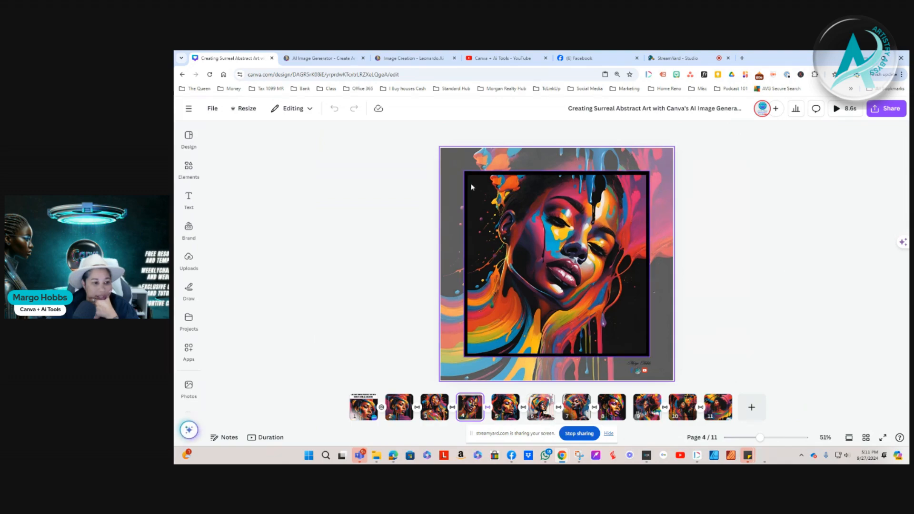
{"action": "left_click", "coordinate": [563, 183]}
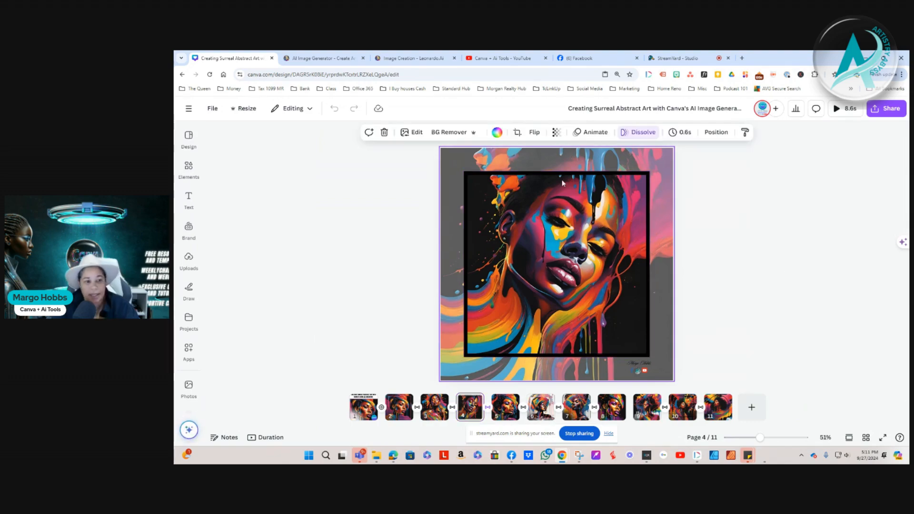
{"action": "left_click_drag", "start_coordinate": [563, 183], "coordinate": [506, 199]}
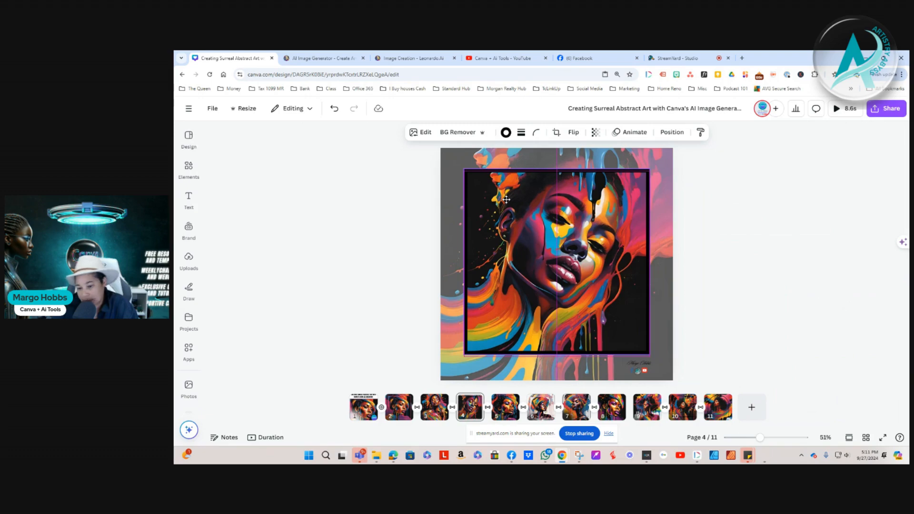
{"action": "left_click_drag", "start_coordinate": [506, 200], "coordinate": [508, 201]}
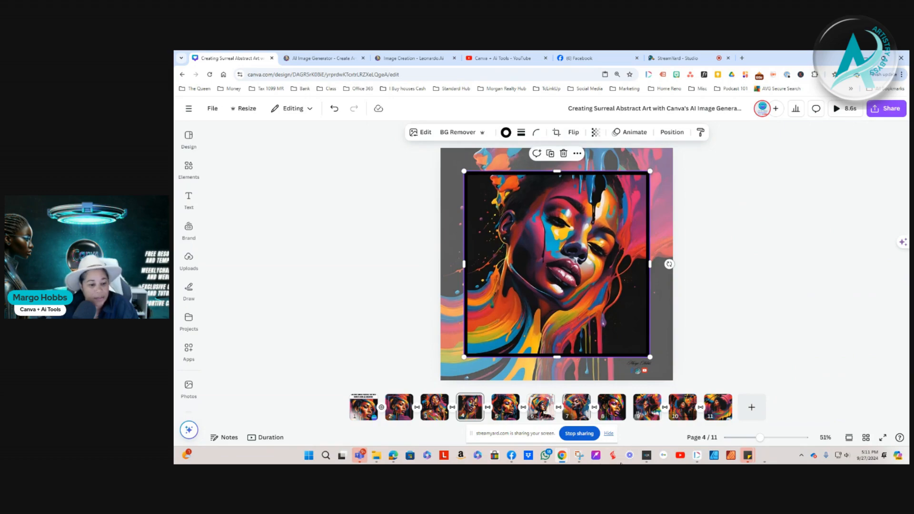
Look through the portraits on pages 3, 4, 7 and 8 and go to page 9
{"action": "left_click", "coordinate": [432, 408]}
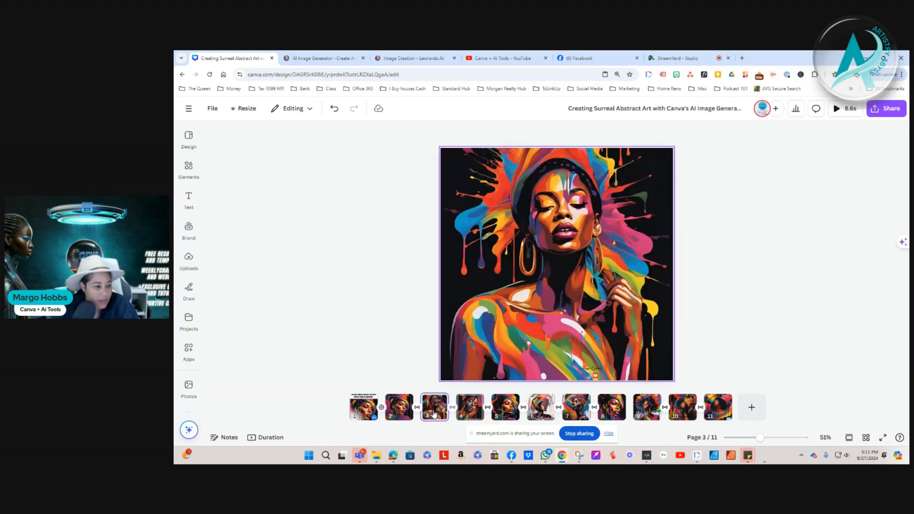
{"action": "left_click", "coordinate": [471, 410]}
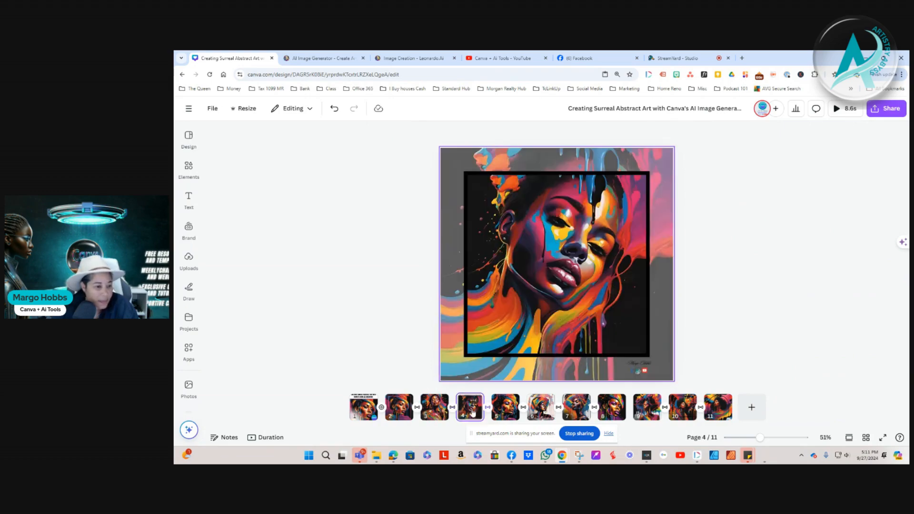
{"action": "left_click", "coordinate": [576, 409]}
{"action": "left_click", "coordinate": [612, 407]}
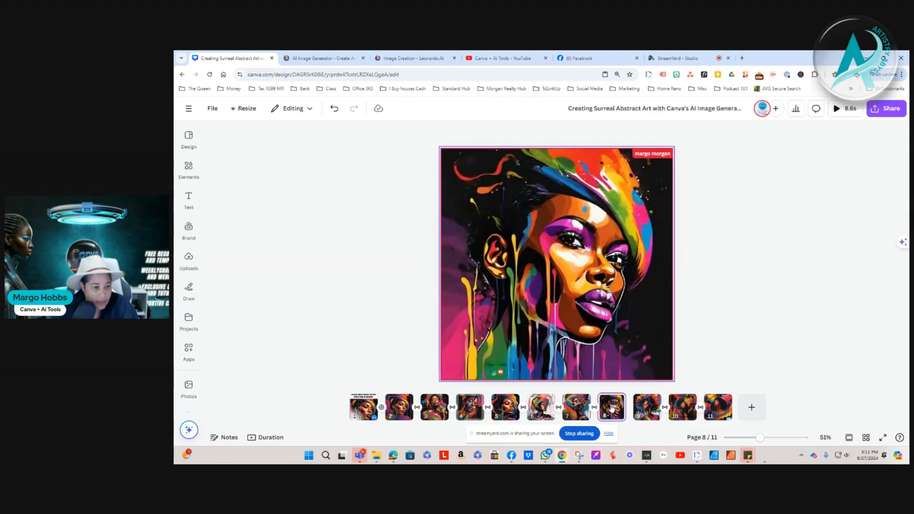
{"action": "left_click", "coordinate": [648, 407]}
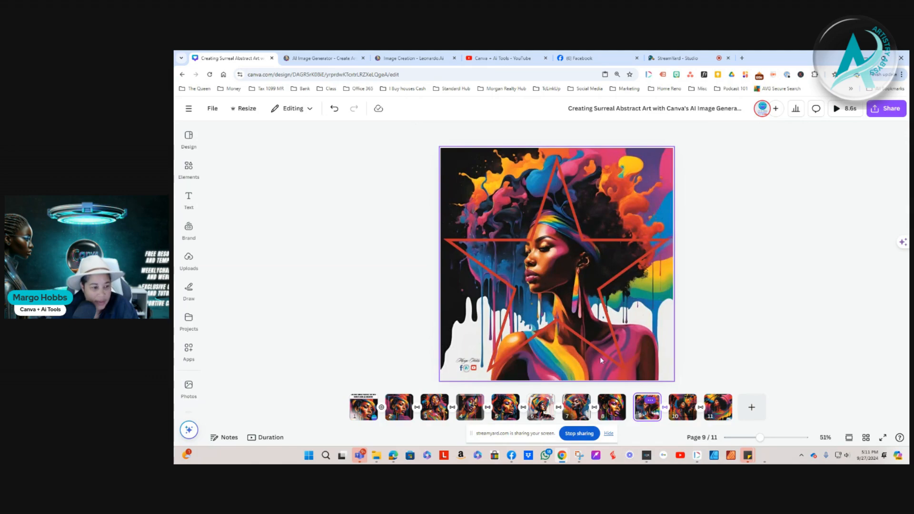
Select the red-outlined star portrait on page 9 and view its image information, shifting it slightly on the page
{"action": "mouse_move", "coordinate": [601, 245]}
{"action": "left_mouse_down"}
{"action": "mouse_move", "coordinate": [583, 246]}
{"action": "mouse_move", "coordinate": [599, 248]}
{"action": "left_mouse_up"}
{"action": "left_click", "coordinate": [576, 179]}
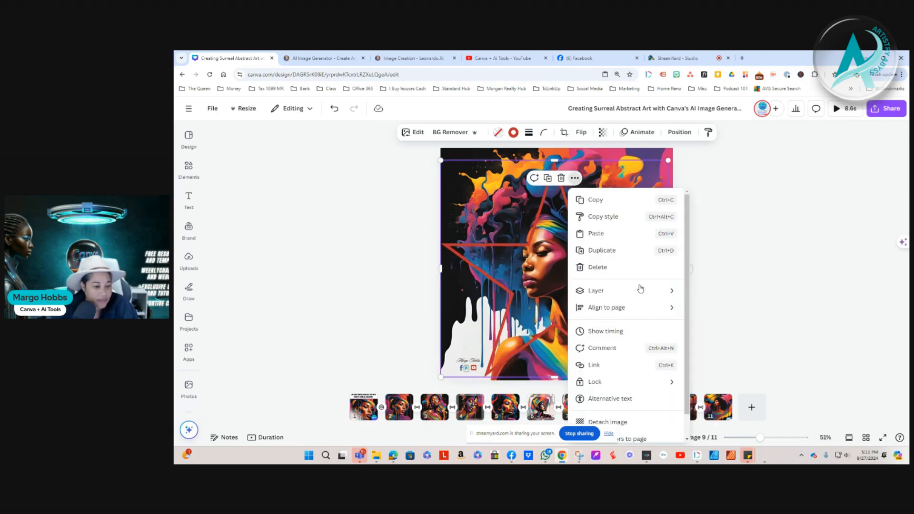
{"action": "scroll", "coordinate": [629, 362], "scroll_direction": "down", "scroll_amount": 2}
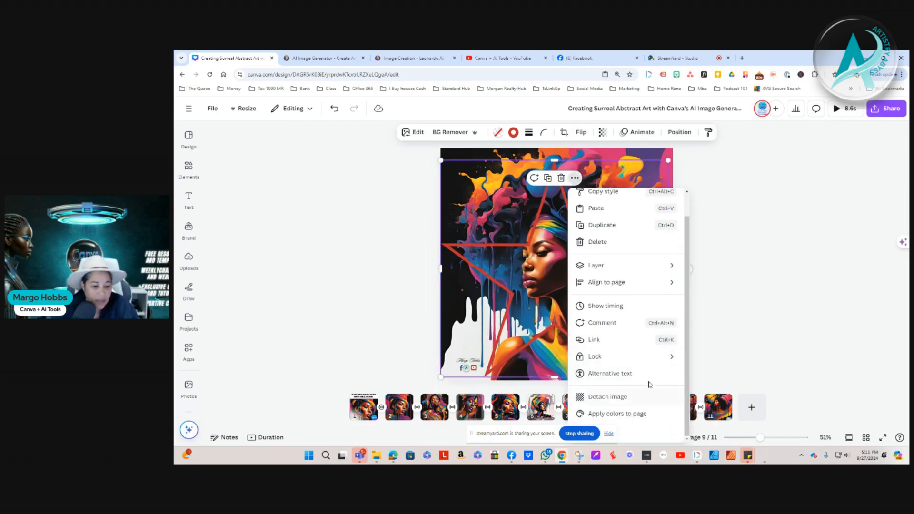
{"action": "left_click", "coordinate": [609, 433]}
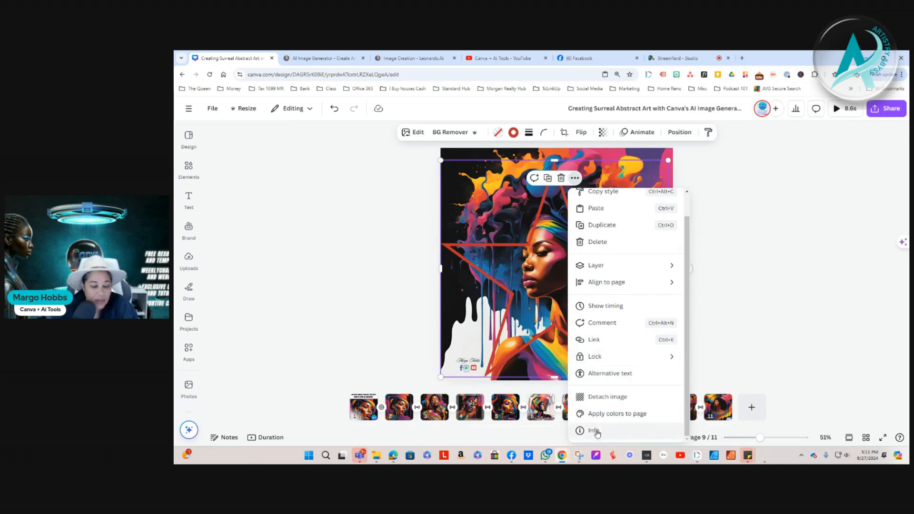
{"action": "left_click", "coordinate": [801, 208]}
{"action": "left_click", "coordinate": [571, 273]}
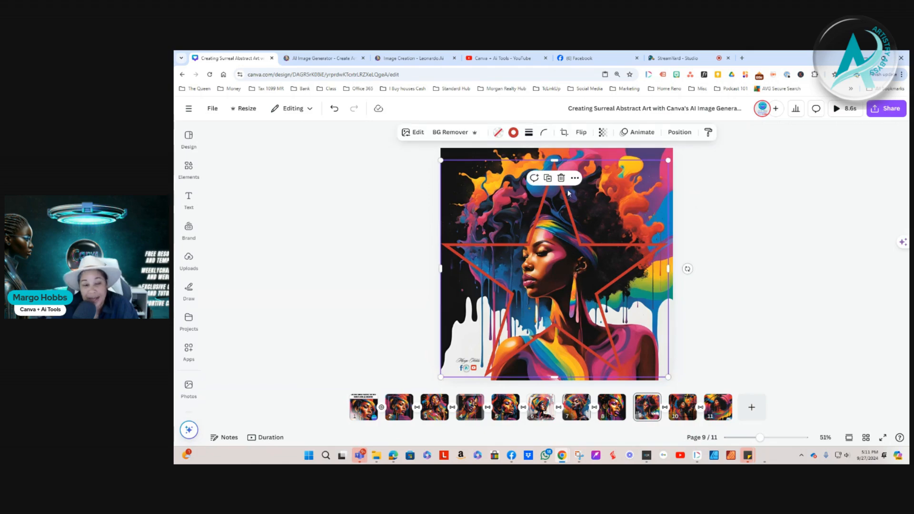
{"action": "left_click_drag", "start_coordinate": [551, 263], "coordinate": [553, 260]}
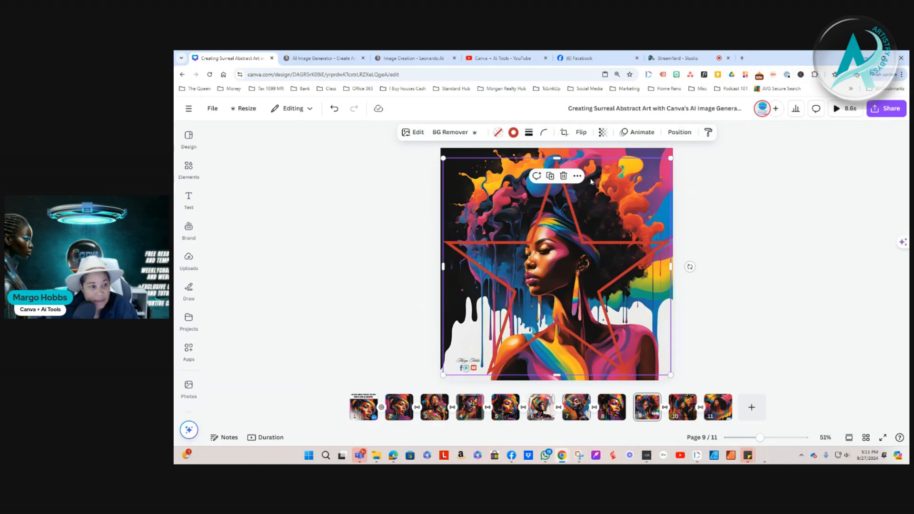
{"action": "left_click", "coordinate": [577, 176]}
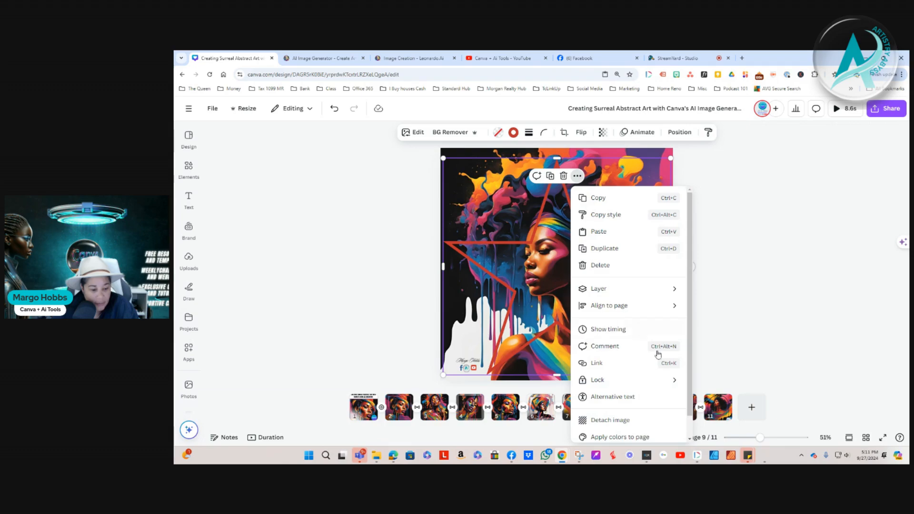
{"action": "scroll", "coordinate": [658, 353], "scroll_direction": "down", "scroll_amount": 1}
{"action": "left_click", "coordinate": [594, 435]}
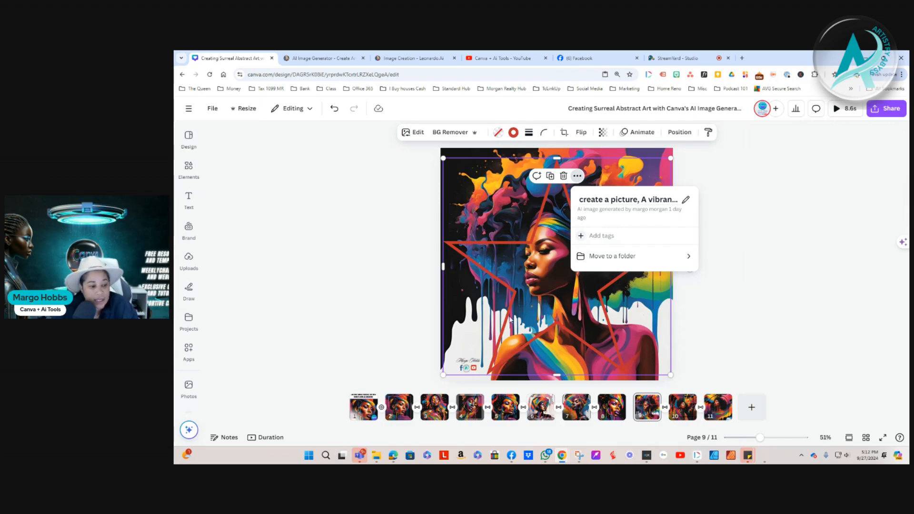
{"action": "left_click", "coordinate": [619, 173]}
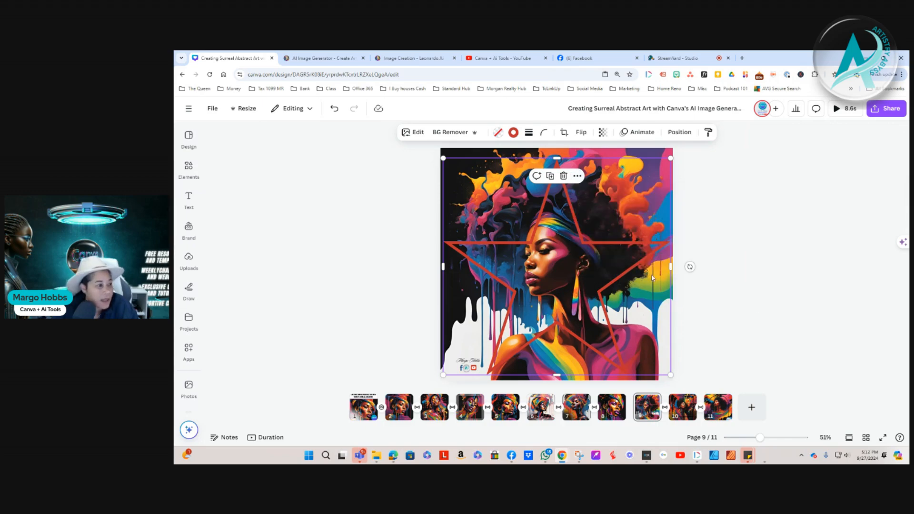
Search the elements for "star" and switch to the suggested "star outline" search
{"action": "left_click", "coordinate": [188, 168]}
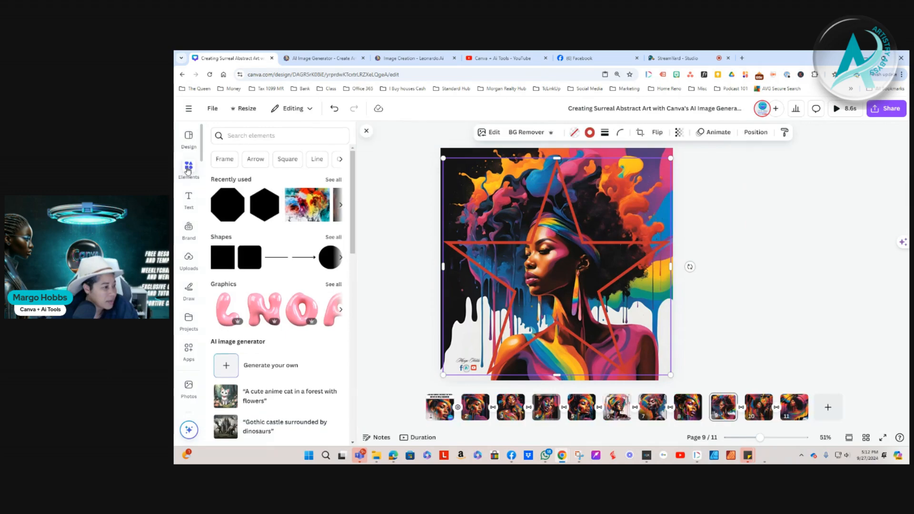
{"action": "left_click", "coordinate": [308, 137]}
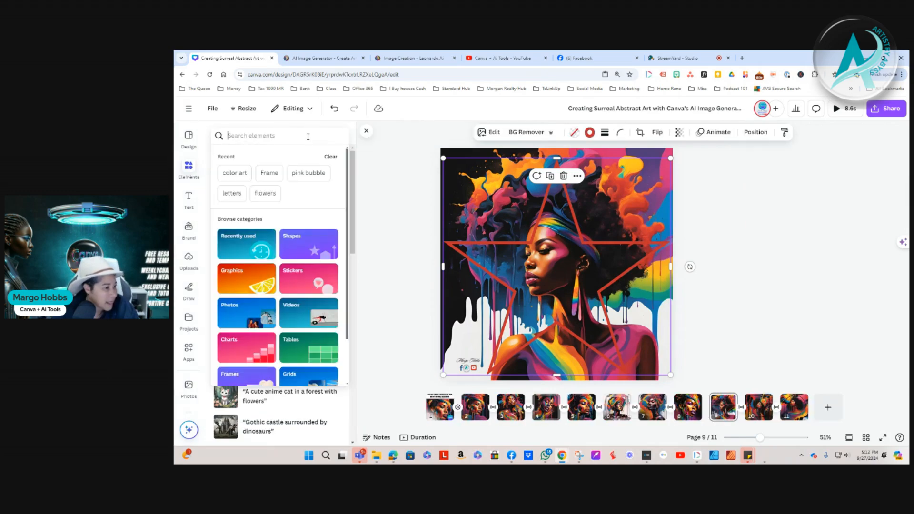
{"action": "type", "text": "stae"}
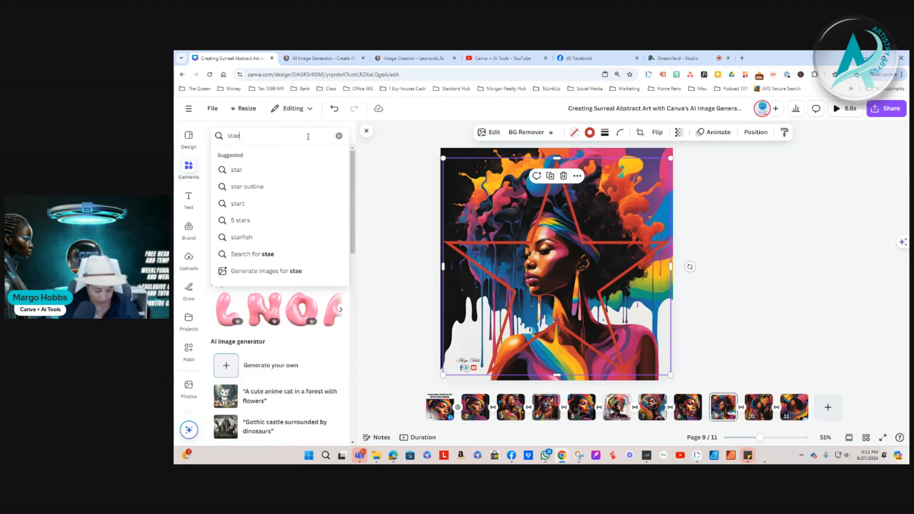
{"action": "key", "text": "BackSpace"}
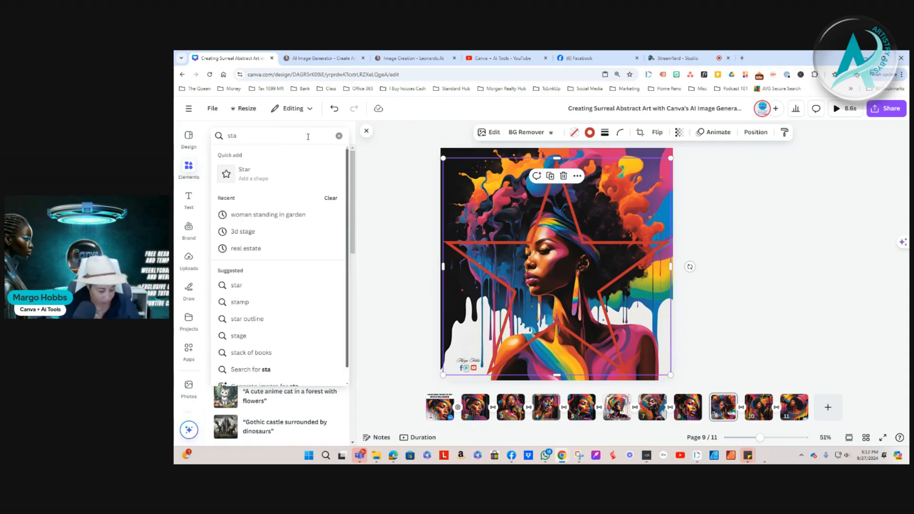
{"action": "type", "text": "r"}
{"action": "key", "text": "Return"}
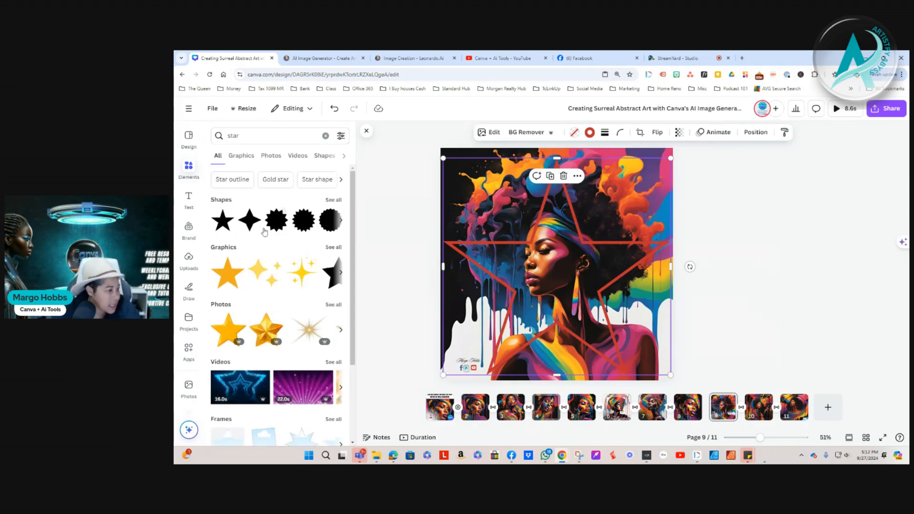
{"action": "left_click", "coordinate": [259, 135]}
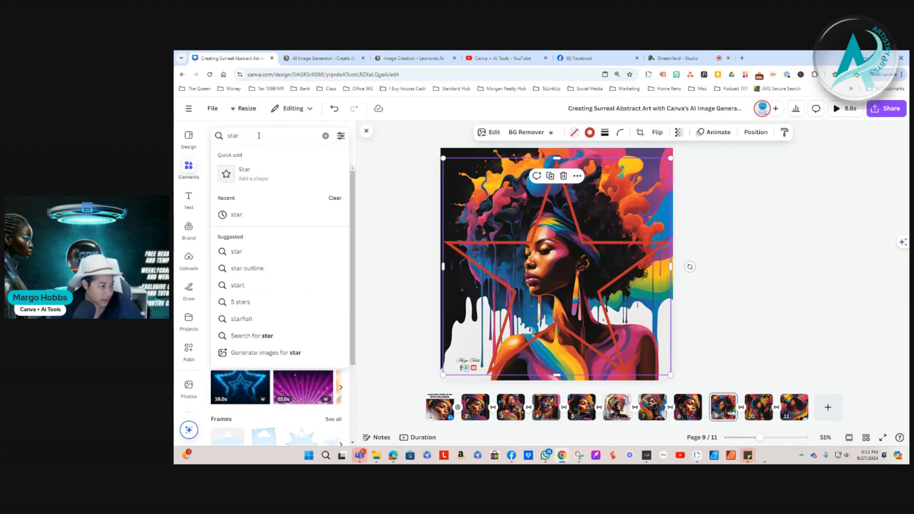
{"action": "left_click", "coordinate": [255, 269]}
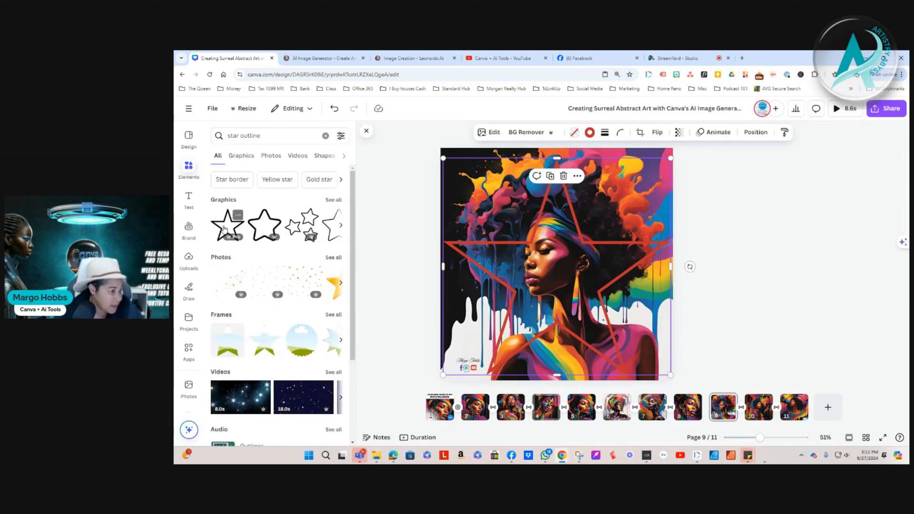
Insert the first star outline graphic on page 9, enlarge it to about twice its size and place it over the red-outlined star
{"action": "left_click", "coordinate": [228, 224]}
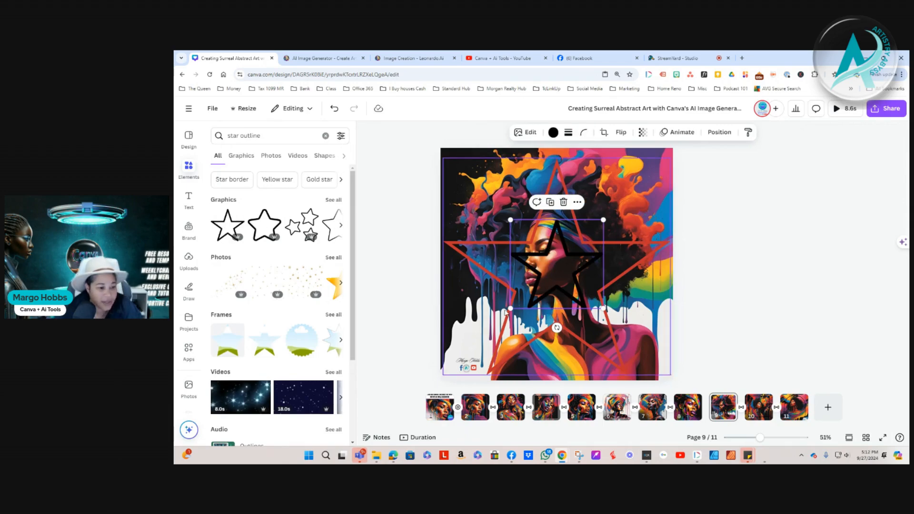
{"action": "left_click_drag", "start_coordinate": [506, 312], "coordinate": [460, 357]}
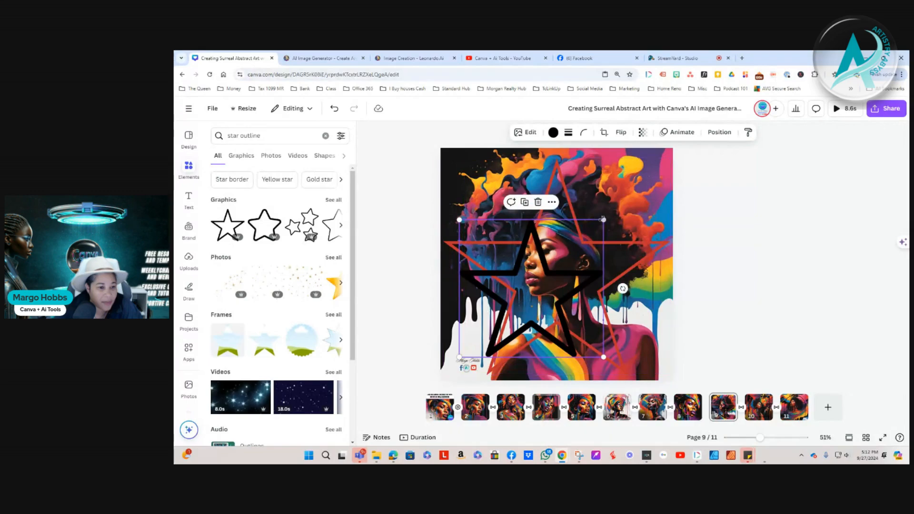
{"action": "left_click_drag", "start_coordinate": [603, 220], "coordinate": [654, 168]}
{"action": "left_click_drag", "start_coordinate": [545, 292], "coordinate": [545, 296]}
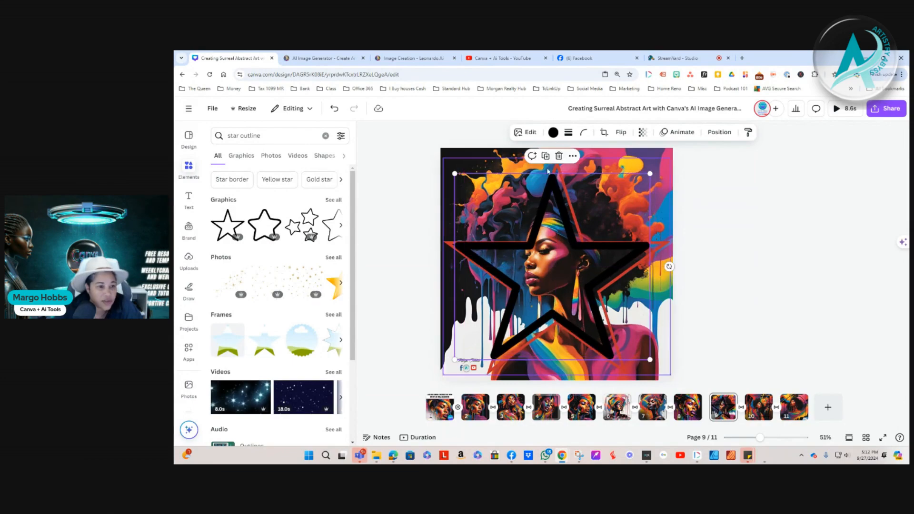
Recolour the added star outline red (#BE2F31) by sampling a colour from the artwork
{"action": "left_click", "coordinate": [553, 133]}
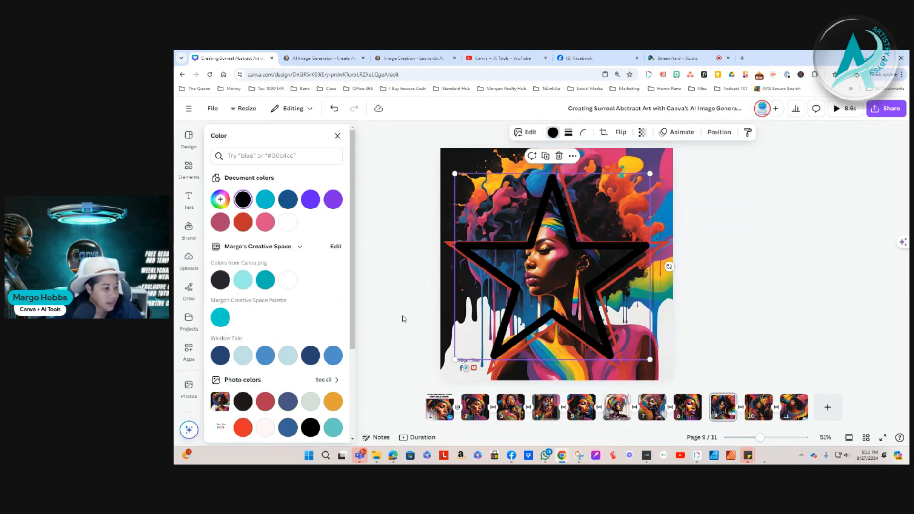
{"action": "left_click", "coordinate": [220, 200]}
{"action": "left_click", "coordinate": [327, 287]}
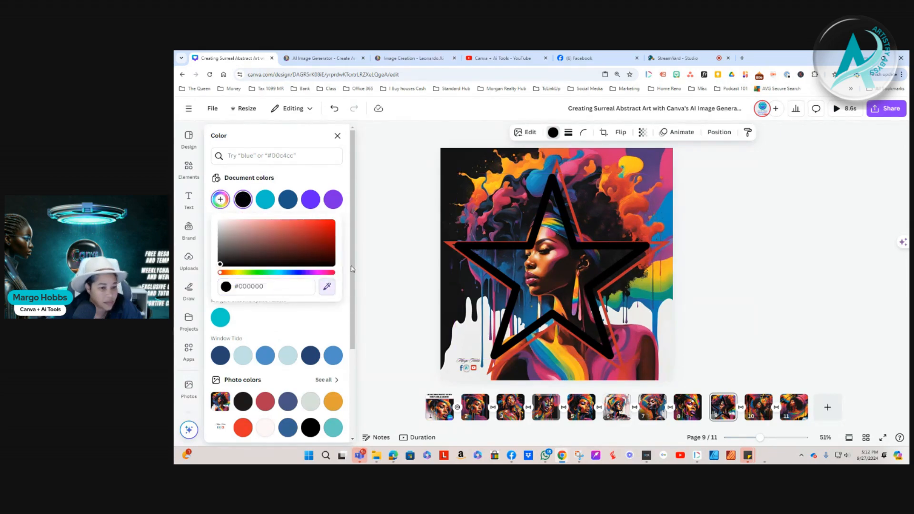
{"action": "left_click", "coordinate": [624, 192]}
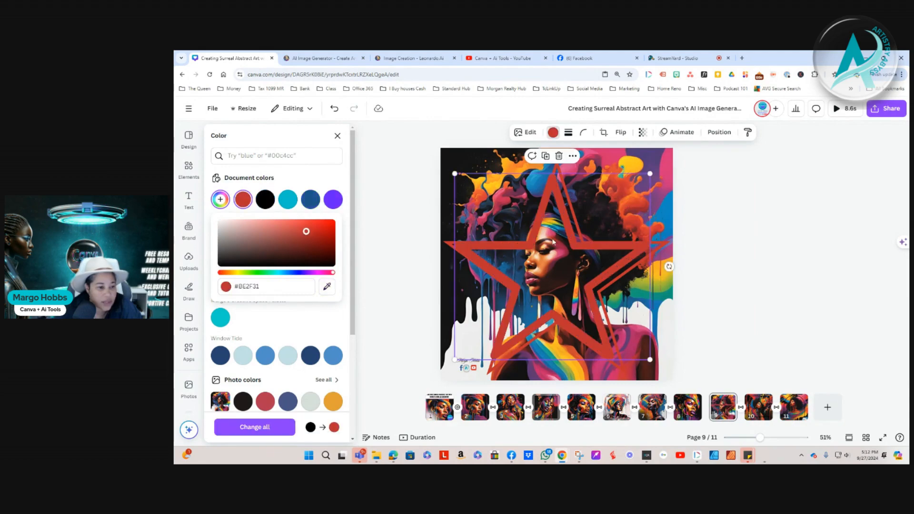
Move the added star outline slightly lower and delete it from page 9
{"action": "left_click_drag", "start_coordinate": [564, 223], "coordinate": [564, 243]}
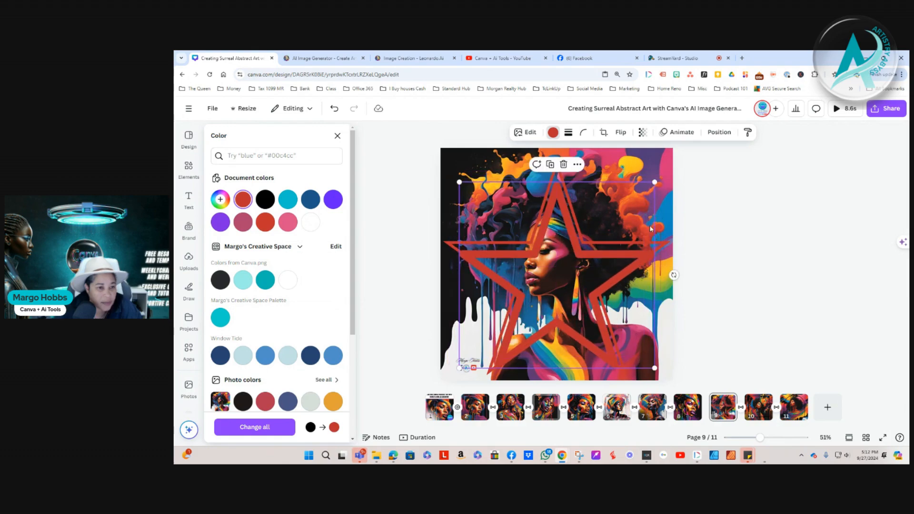
{"action": "left_click", "coordinate": [564, 165]}
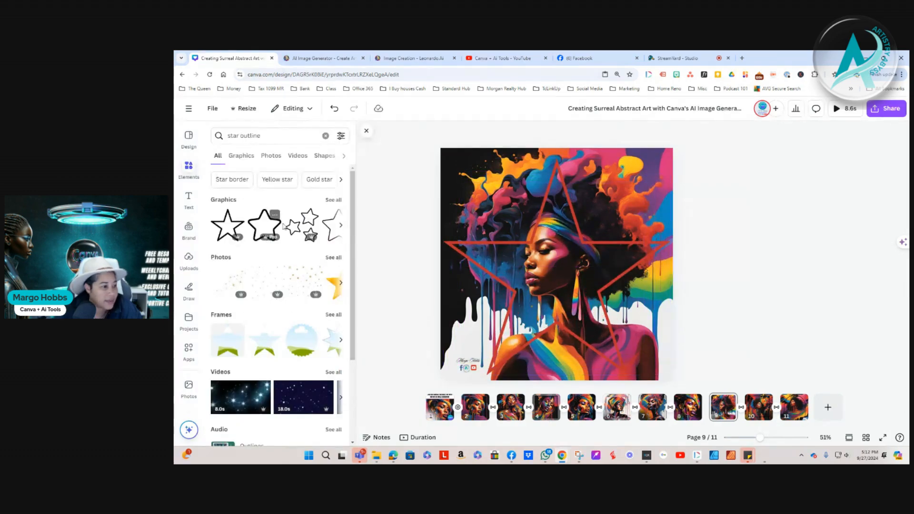
{"action": "left_click", "coordinate": [311, 216]}
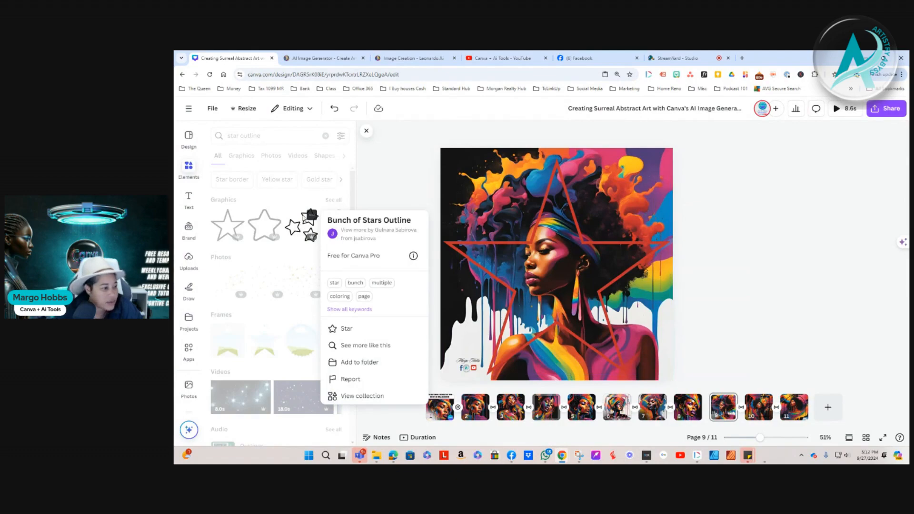
{"action": "left_click", "coordinate": [417, 188]}
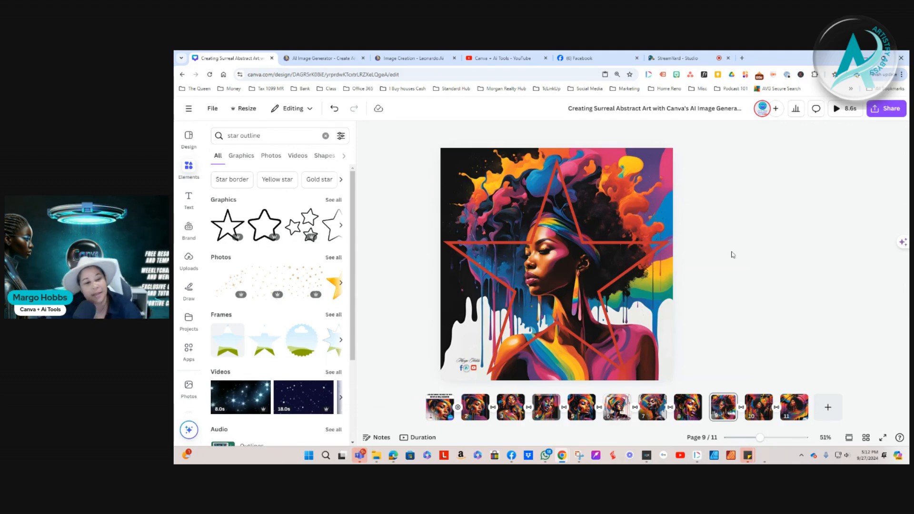
Shrink the red-outlined star portrait on page 9, reposition it over the face and enlarge it again to nearly fill the page
{"action": "left_click", "coordinate": [538, 231]}
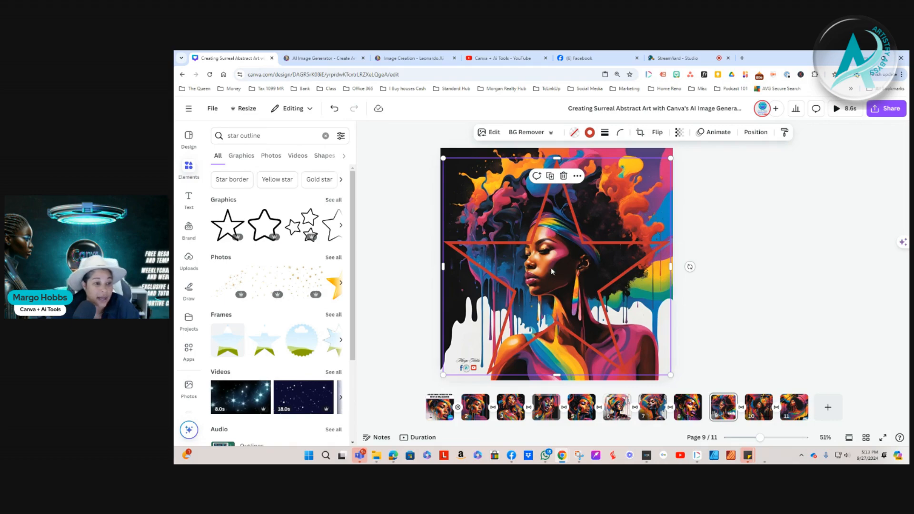
{"action": "mouse_move", "coordinate": [541, 268]}
{"action": "left_mouse_down"}
{"action": "mouse_move", "coordinate": [562, 265]}
{"action": "mouse_move", "coordinate": [534, 263]}
{"action": "left_mouse_up"}
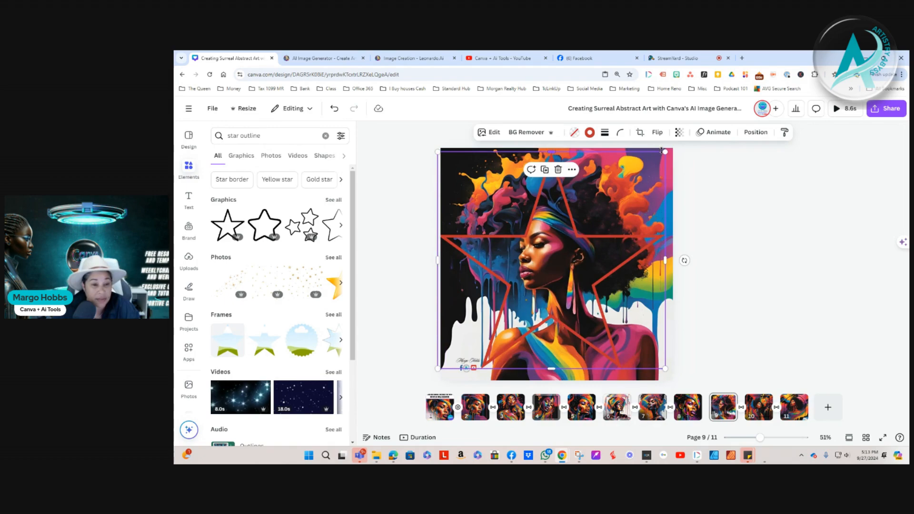
{"action": "left_click_drag", "start_coordinate": [666, 159], "coordinate": [598, 217]}
{"action": "left_click_drag", "start_coordinate": [523, 283], "coordinate": [552, 268]}
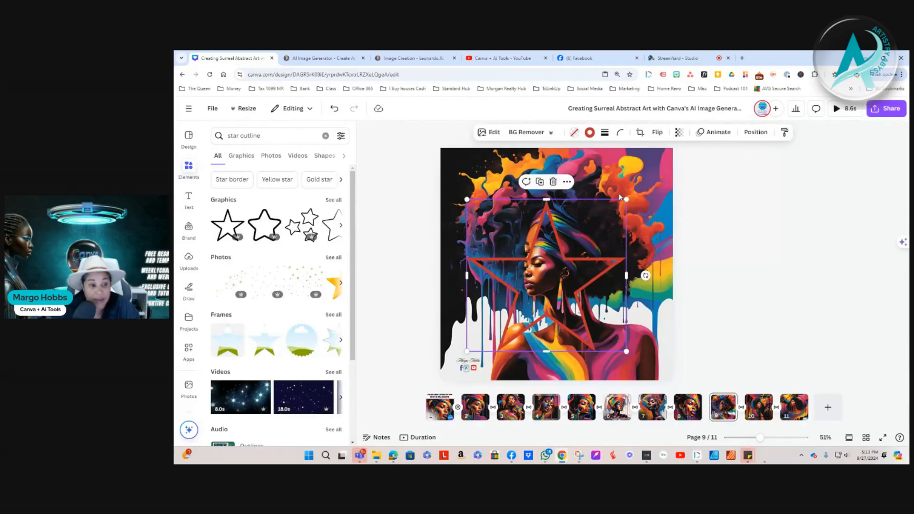
{"action": "left_click_drag", "start_coordinate": [627, 199], "coordinate": [664, 163]}
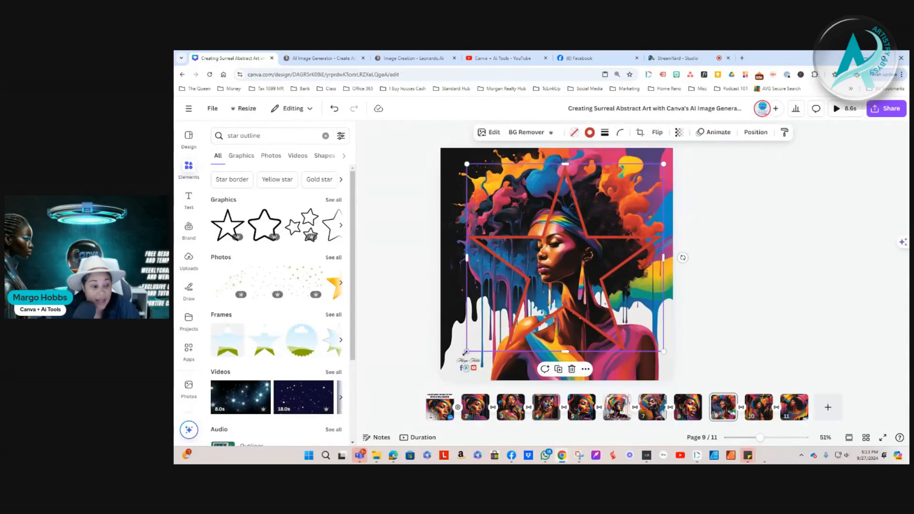
{"action": "left_click_drag", "start_coordinate": [466, 352], "coordinate": [442, 374]}
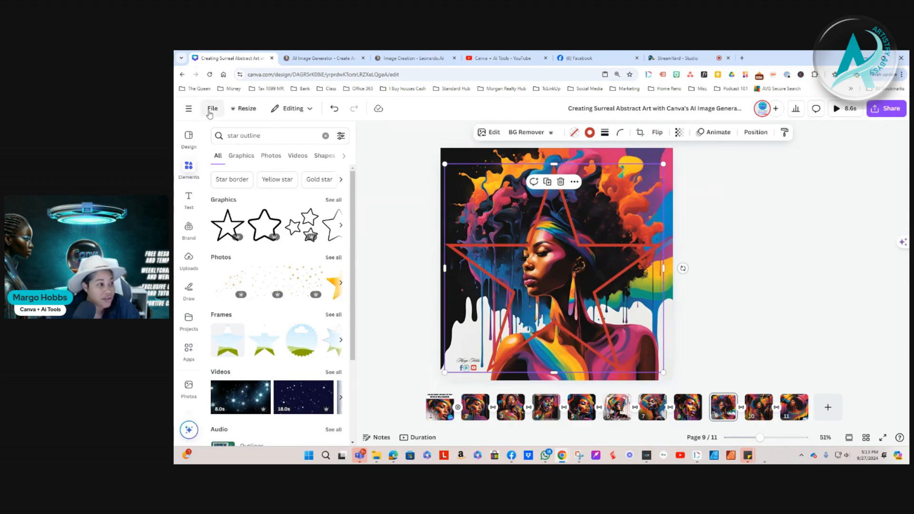
Leave this design for the home page and open the recent design showing a man in a grey T-shirt with a cross
{"action": "left_click", "coordinate": [189, 111]}
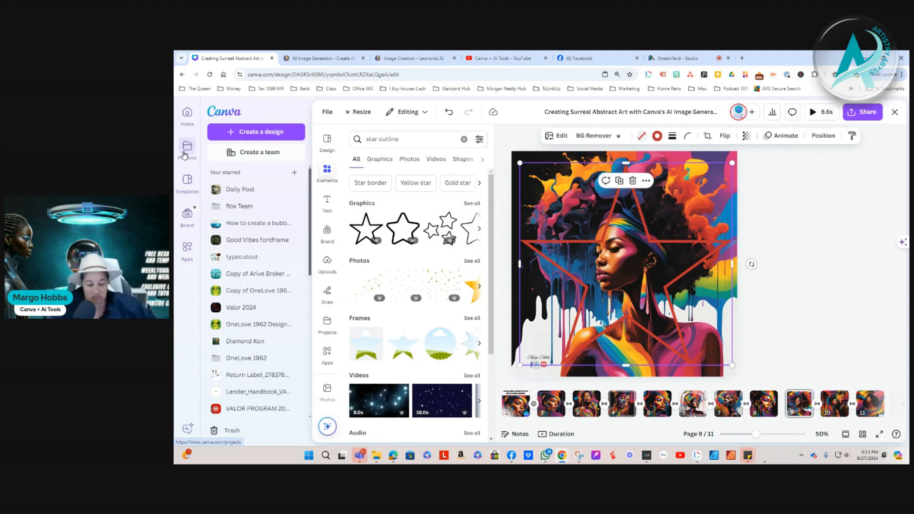
{"action": "left_click", "coordinate": [187, 114]}
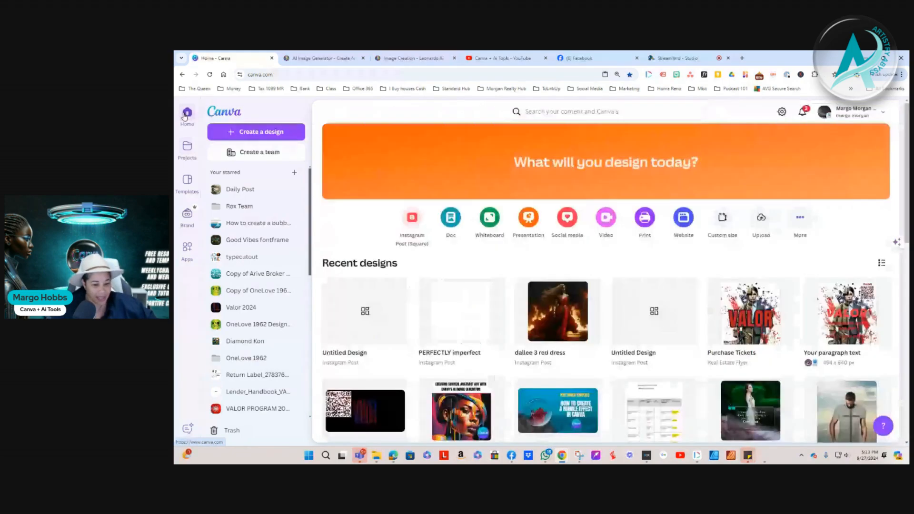
{"action": "scroll", "coordinate": [576, 382], "scroll_direction": "down", "scroll_amount": 3}
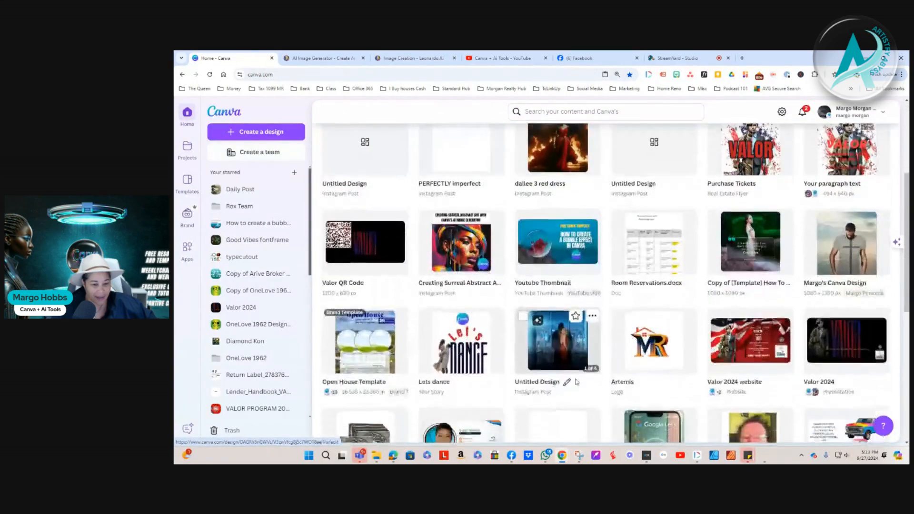
{"action": "scroll", "coordinate": [690, 403], "scroll_direction": "up", "scroll_amount": 2}
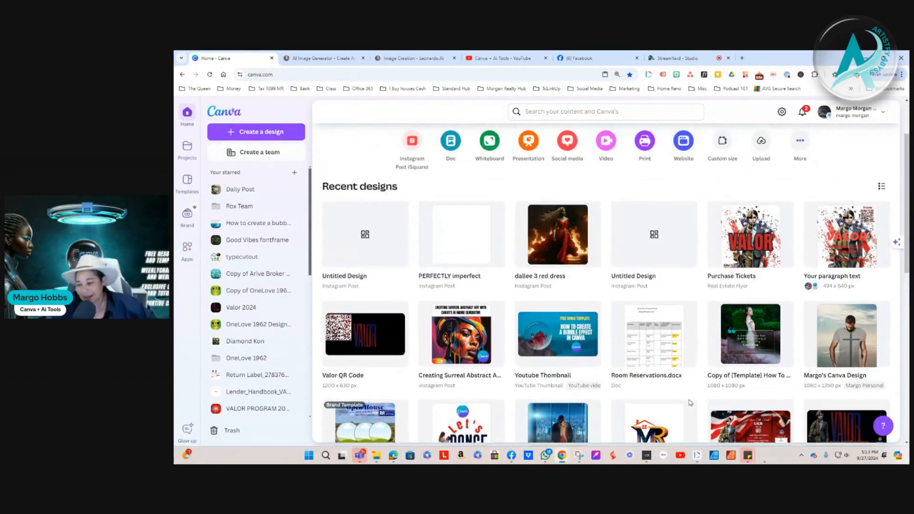
{"action": "left_click", "coordinate": [844, 347]}
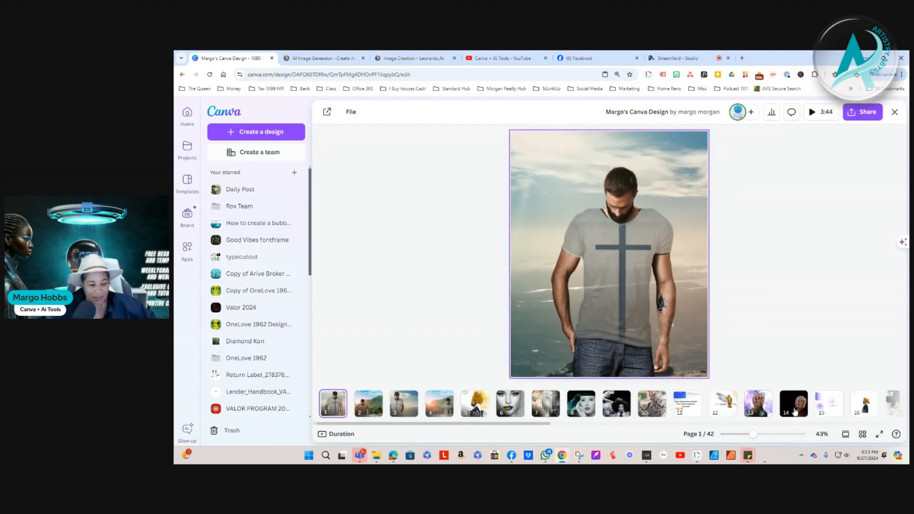
Look through example pages 4 to 13 of the design, including the faith T-shirt, jungle lettering, smoke and flower-head portraits
{"action": "left_click", "coordinate": [451, 406]}
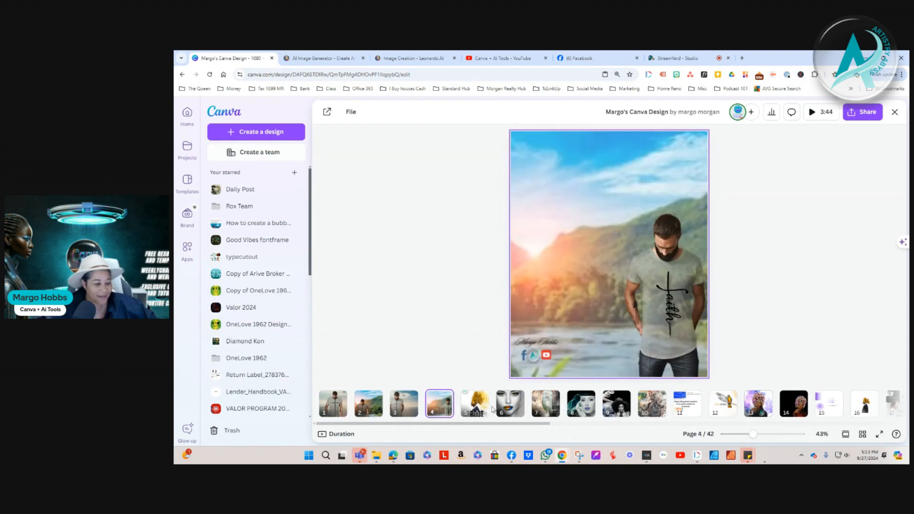
{"action": "left_click", "coordinate": [515, 405]}
{"action": "left_click", "coordinate": [551, 408]}
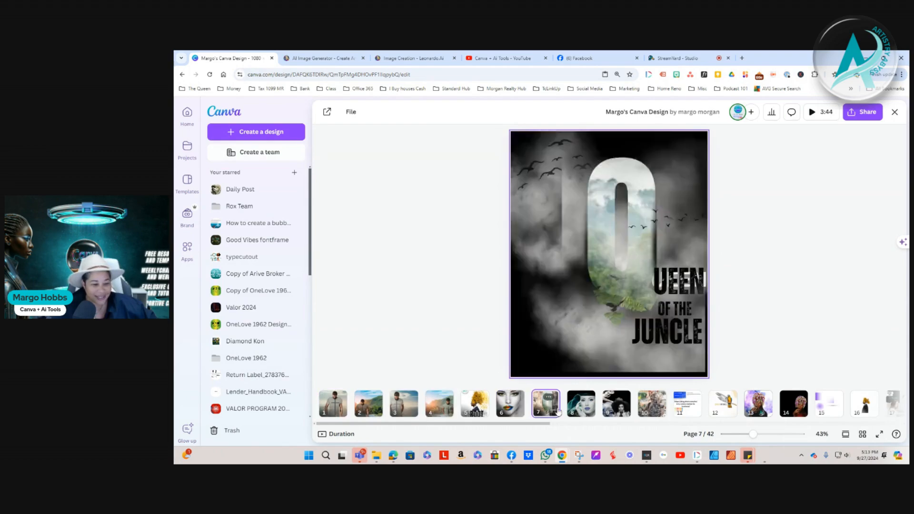
{"action": "left_click", "coordinate": [581, 405]}
{"action": "left_click", "coordinate": [615, 409]}
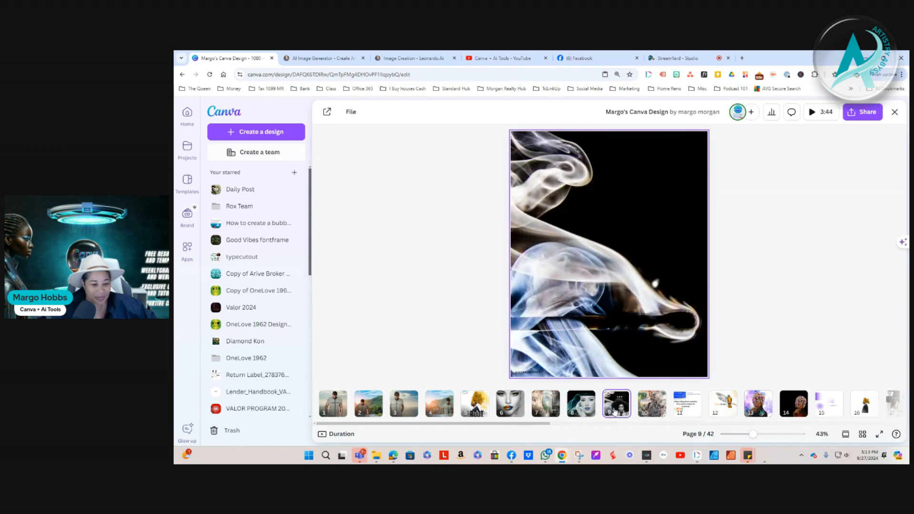
{"action": "left_click", "coordinate": [651, 406]}
{"action": "left_click", "coordinate": [759, 407]}
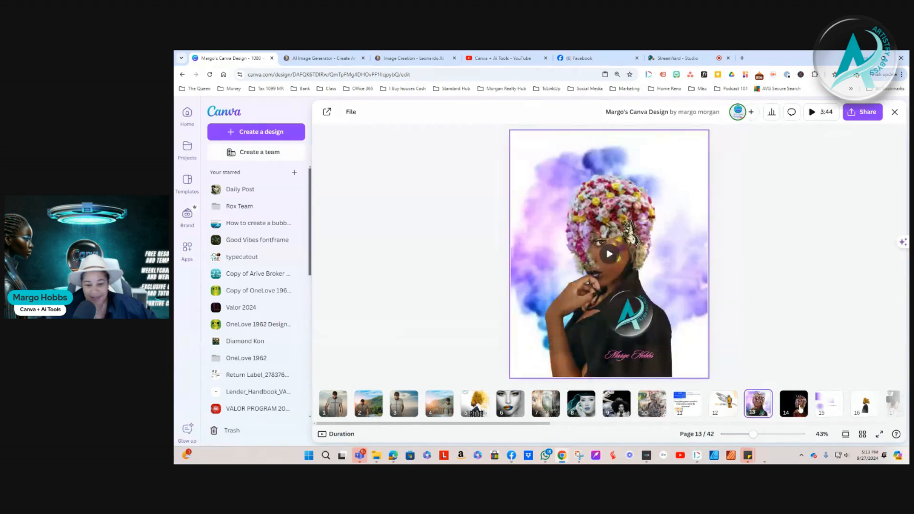
Look through further example pages from page 14 on, including the gradient shapes, yellow-tree head, first-post collage and gold lettering
{"action": "left_click", "coordinate": [799, 408]}
{"action": "left_click", "coordinate": [824, 405]}
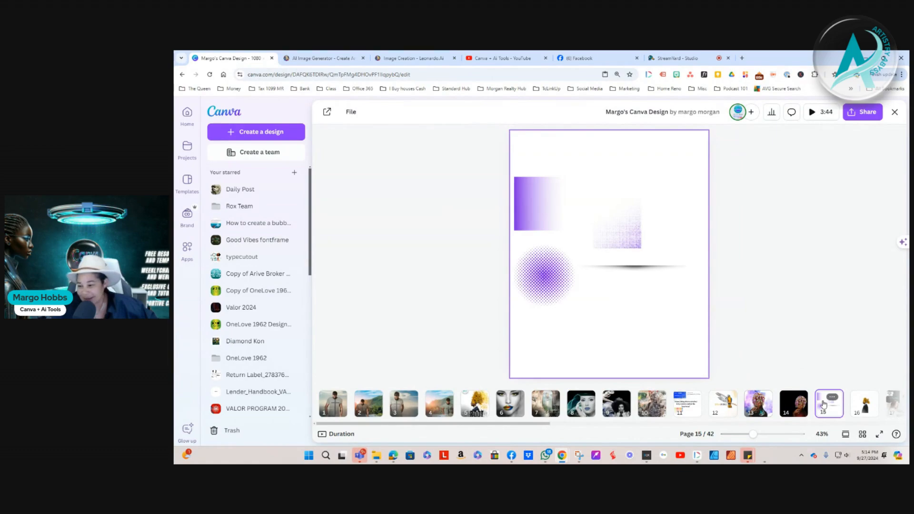
{"action": "left_click", "coordinate": [858, 407]}
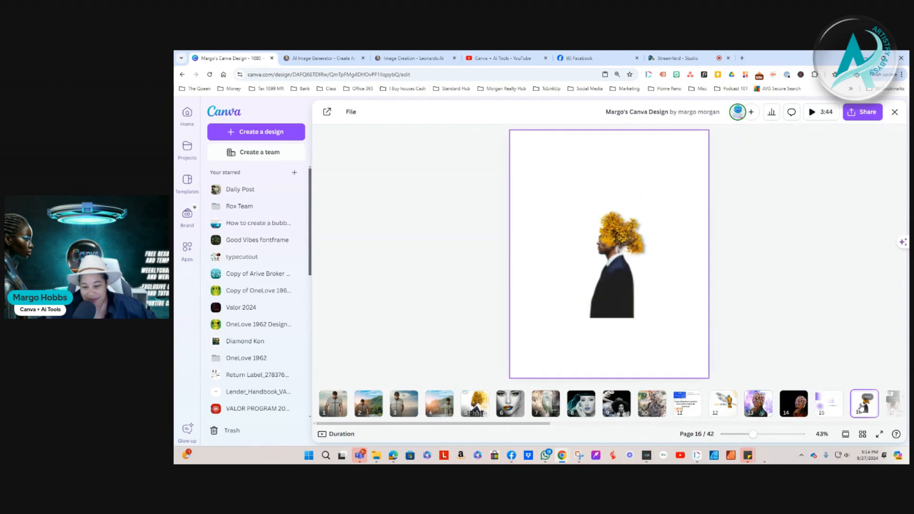
{"action": "left_click", "coordinate": [892, 404]}
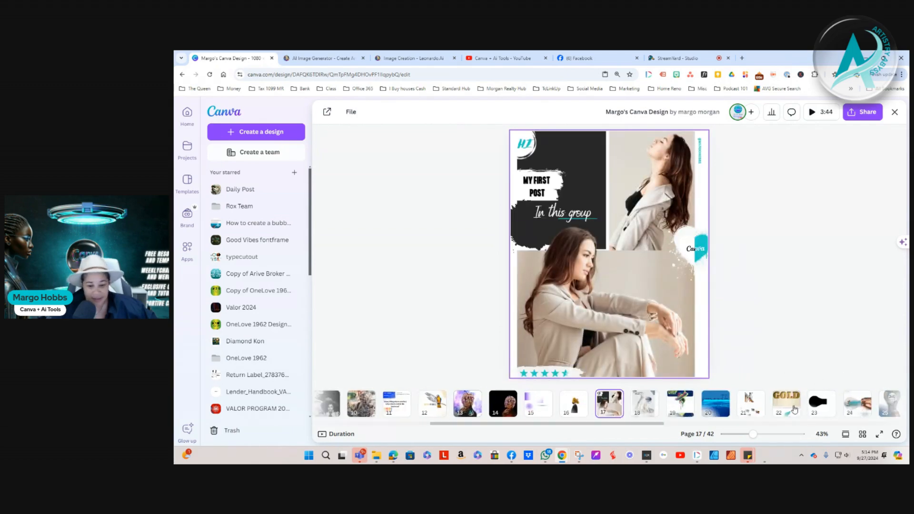
{"action": "left_click", "coordinate": [780, 409]}
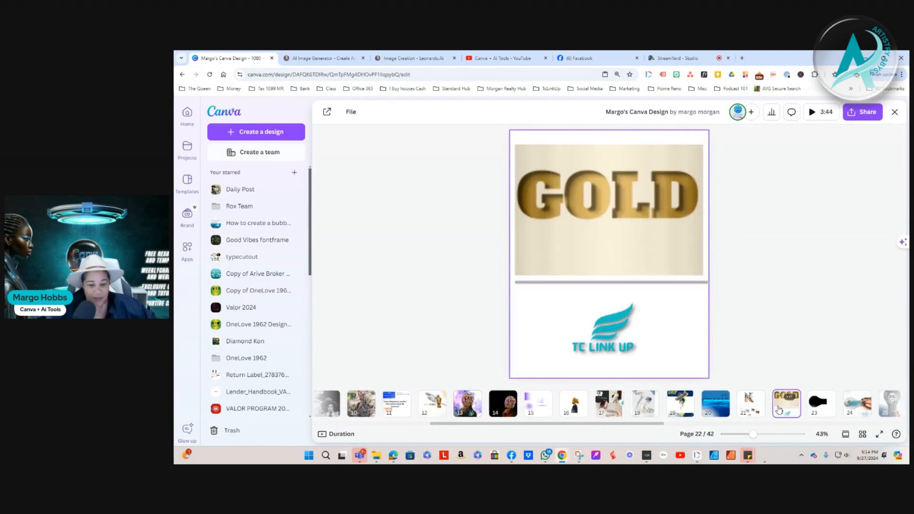
{"action": "left_click", "coordinate": [857, 404]}
Open page 23 and pull apart the black rectangles and circle that form the light bulb silhouette
{"action": "left_click", "coordinate": [822, 410]}
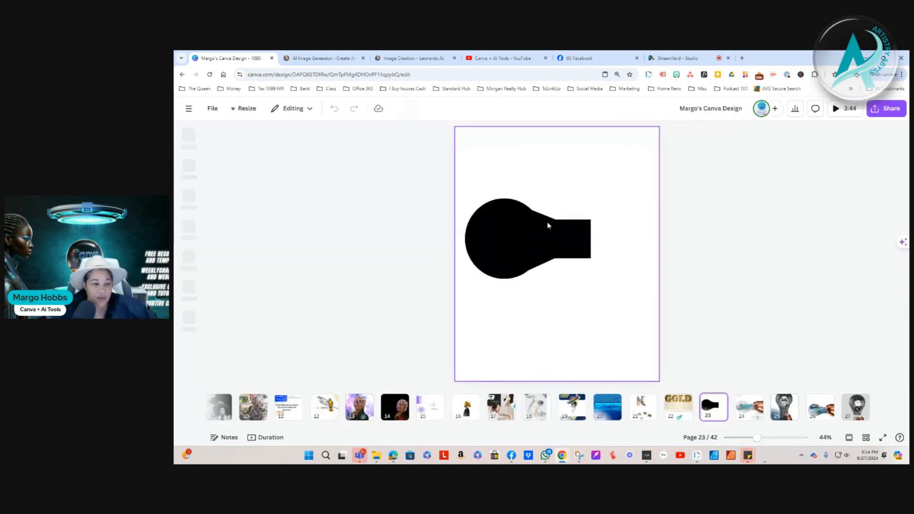
{"action": "left_click_drag", "start_coordinate": [538, 241], "coordinate": [563, 205]}
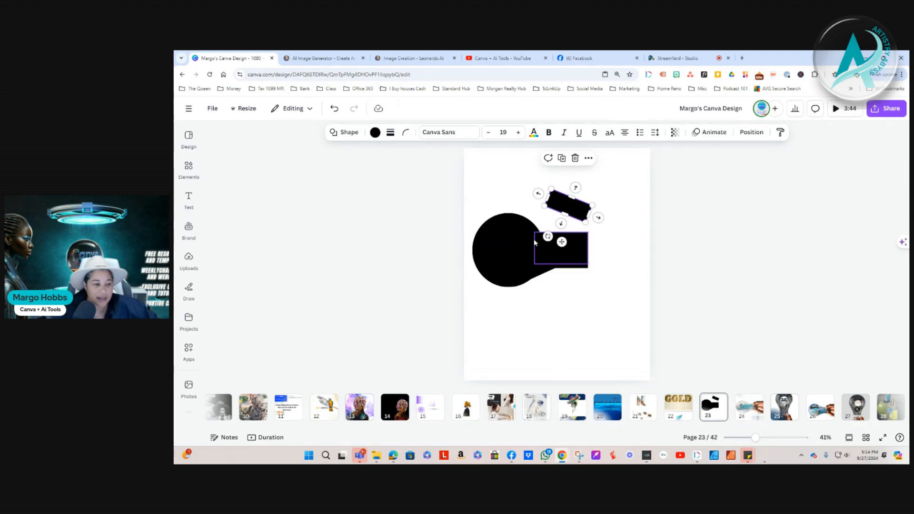
{"action": "key", "text": "ctrl+d"}
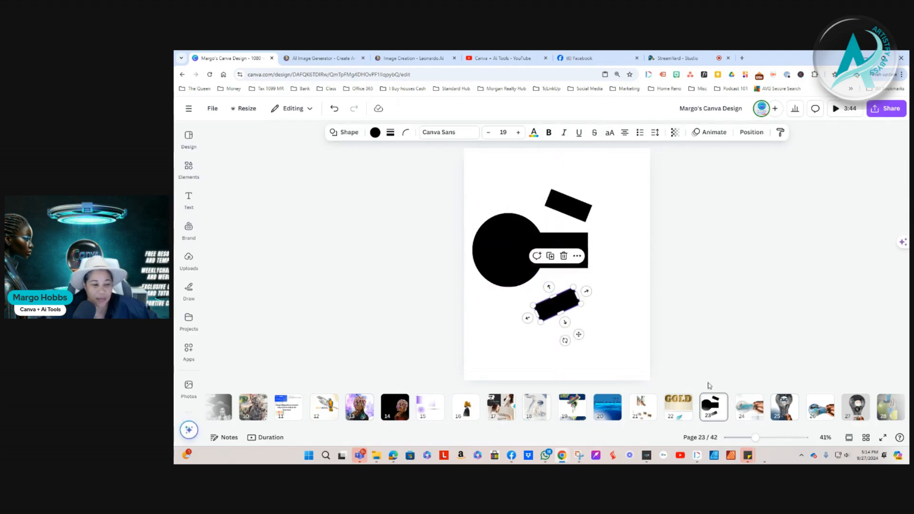
{"action": "left_click_drag", "start_coordinate": [484, 247], "coordinate": [484, 318]}
{"action": "left_click_drag", "start_coordinate": [552, 250], "coordinate": [579, 285]}
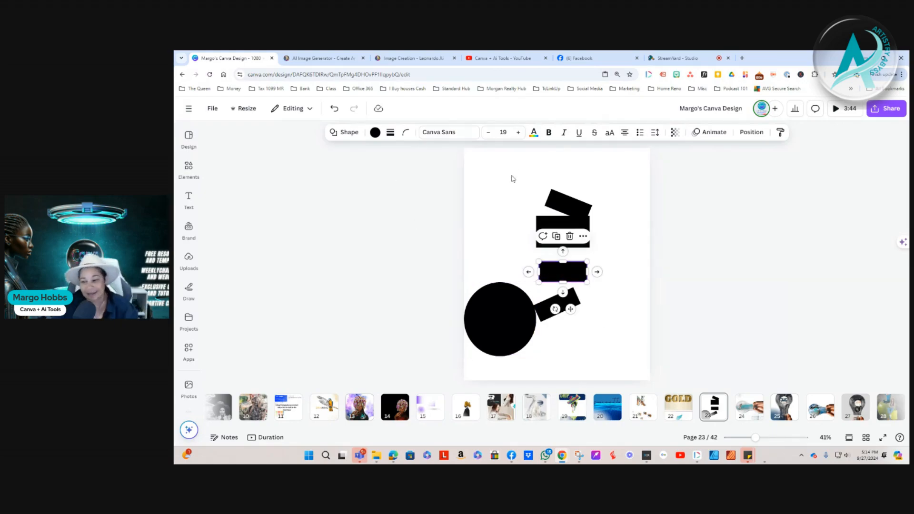
Undo all the shape moves on page 23 and deselect the shapes
{"action": "left_click", "coordinate": [334, 109]}
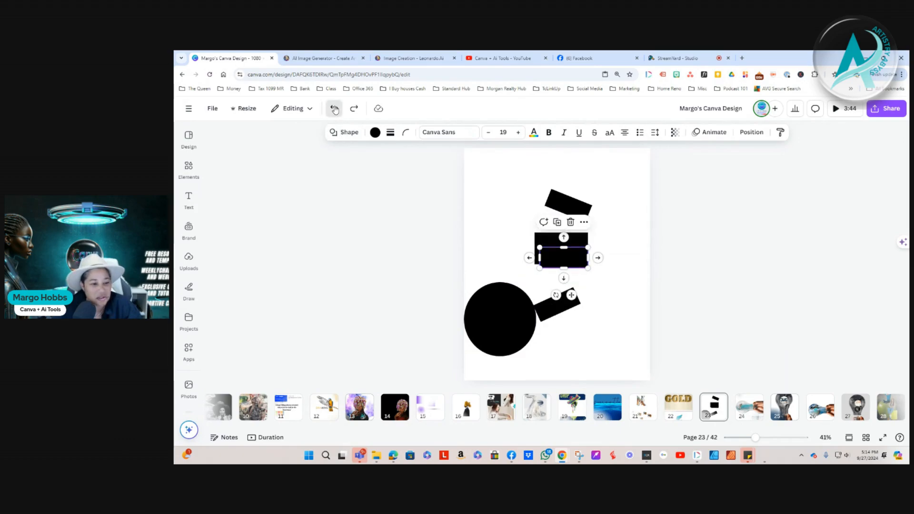
{"action": "left_click", "coordinate": [334, 109]}
{"action": "left_click", "coordinate": [335, 109]}
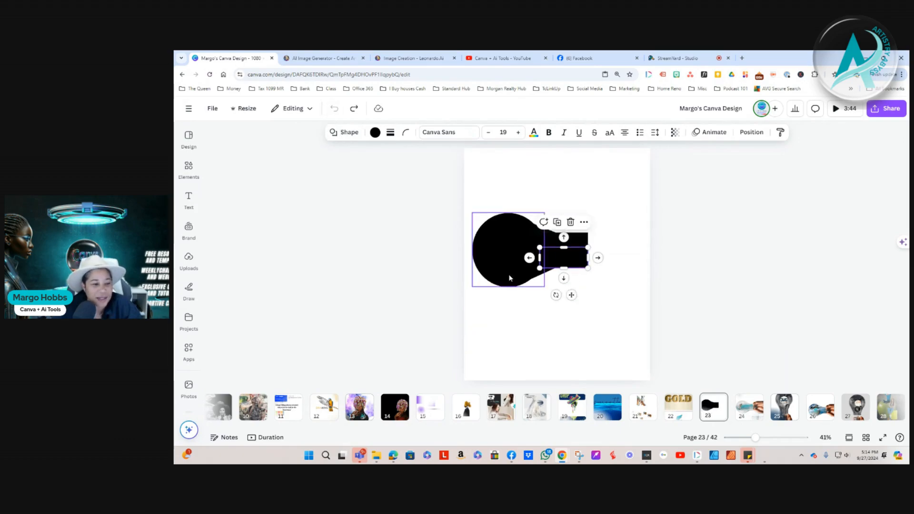
{"action": "left_click", "coordinate": [594, 338]}
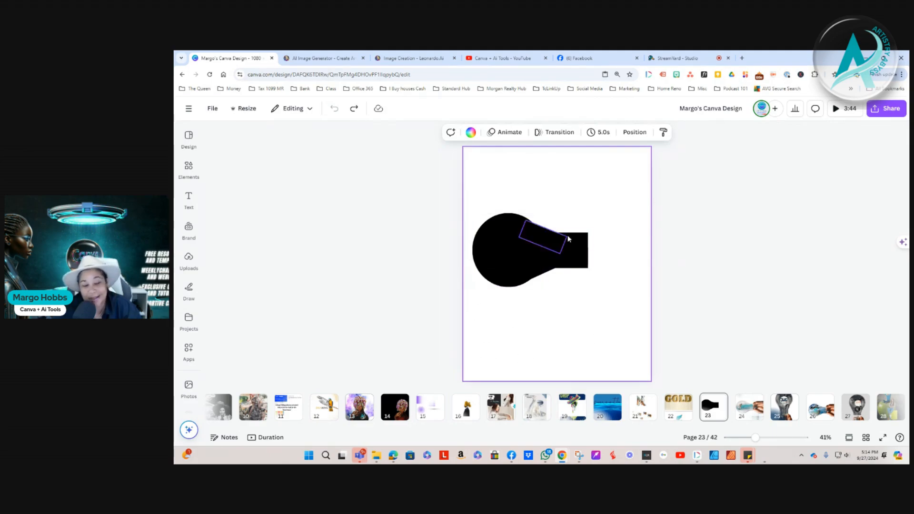
View the light bulb examples on pages 24 and 25 and inspect the woman's reflection in the Big Apple composition on page 28
{"action": "left_click", "coordinate": [745, 415]}
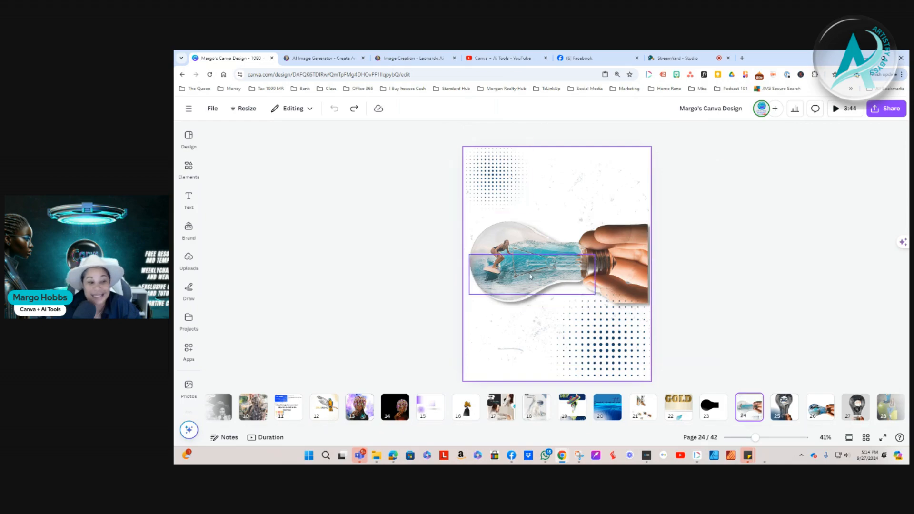
{"action": "left_click", "coordinate": [784, 407]}
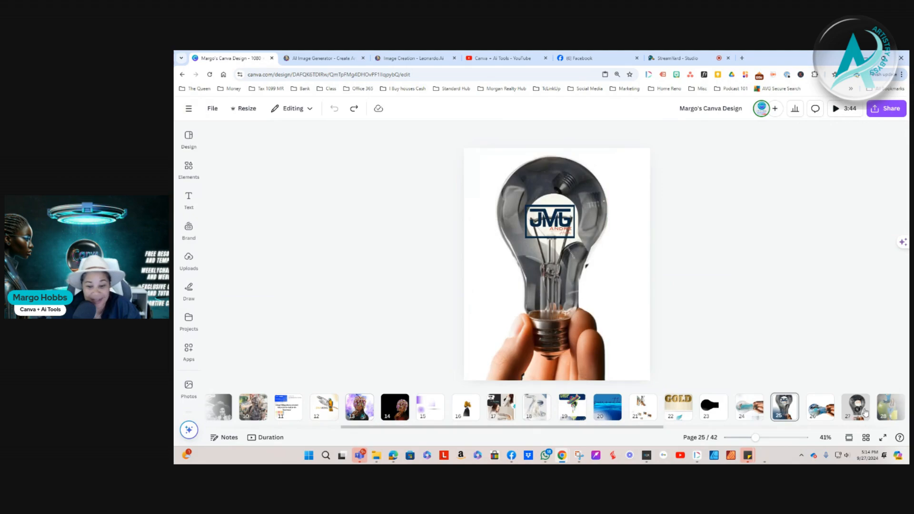
{"action": "left_click", "coordinate": [880, 412]}
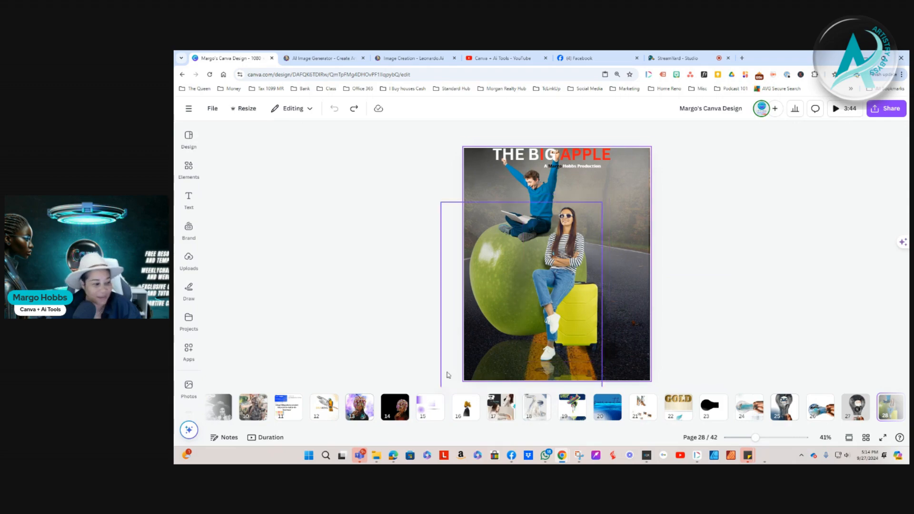
{"action": "left_click", "coordinate": [188, 109]}
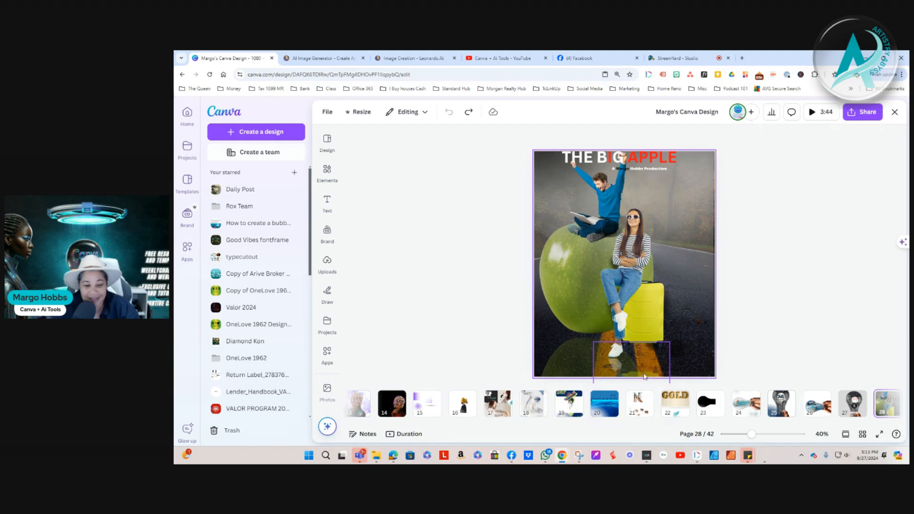
{"action": "left_click", "coordinate": [621, 370]}
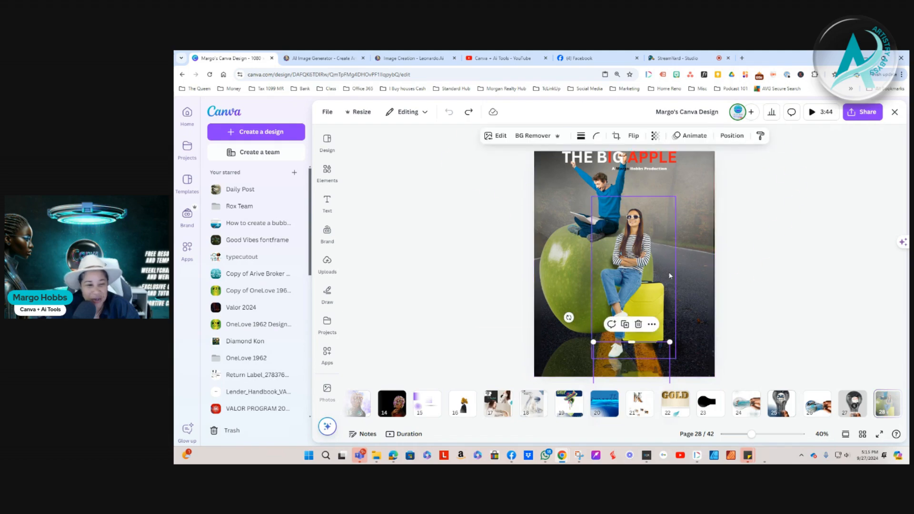
{"action": "left_click", "coordinate": [783, 409]}
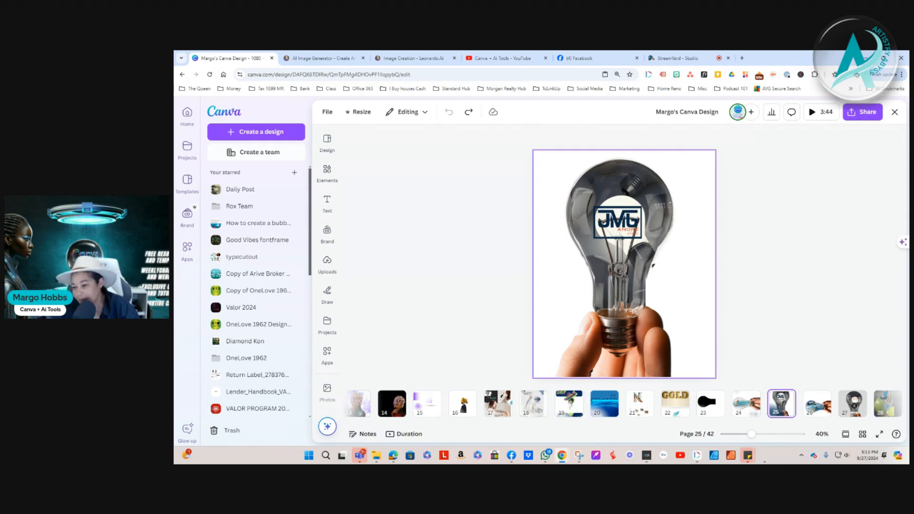
Return to the home page, find the Iced Caramel design among the recent designs, open it and preview its animation
{"action": "left_click", "coordinate": [185, 114]}
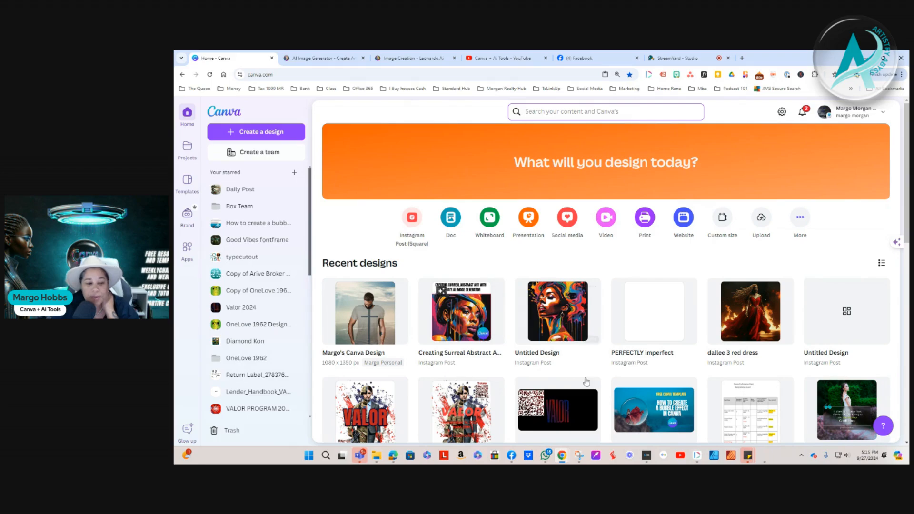
{"action": "scroll", "coordinate": [614, 395], "scroll_direction": "down", "scroll_amount": 2}
{"action": "scroll", "coordinate": [627, 416], "scroll_direction": "down", "scroll_amount": 6}
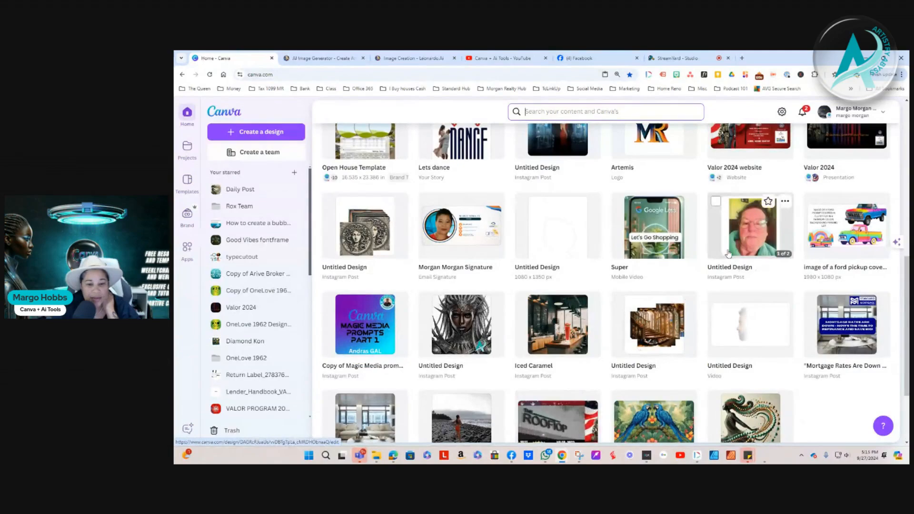
{"action": "scroll", "coordinate": [558, 255], "scroll_direction": "down", "scroll_amount": 2}
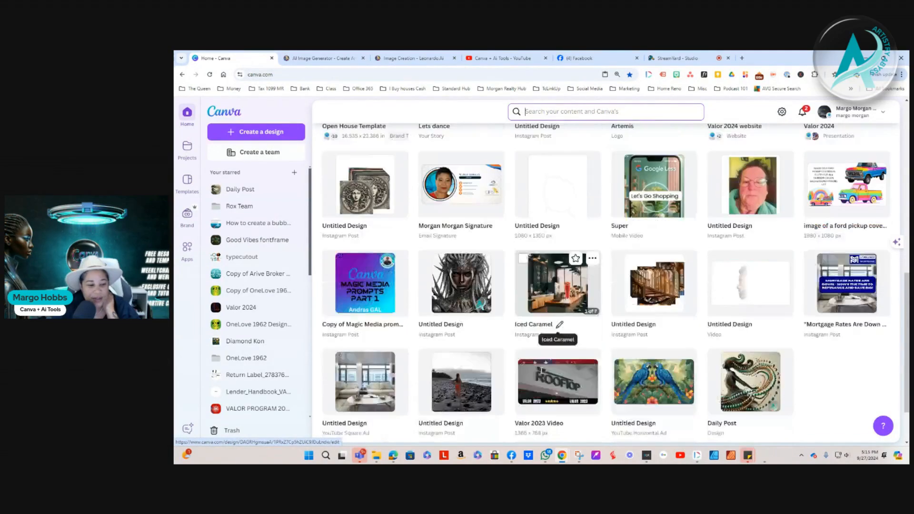
{"action": "left_click", "coordinate": [559, 256]}
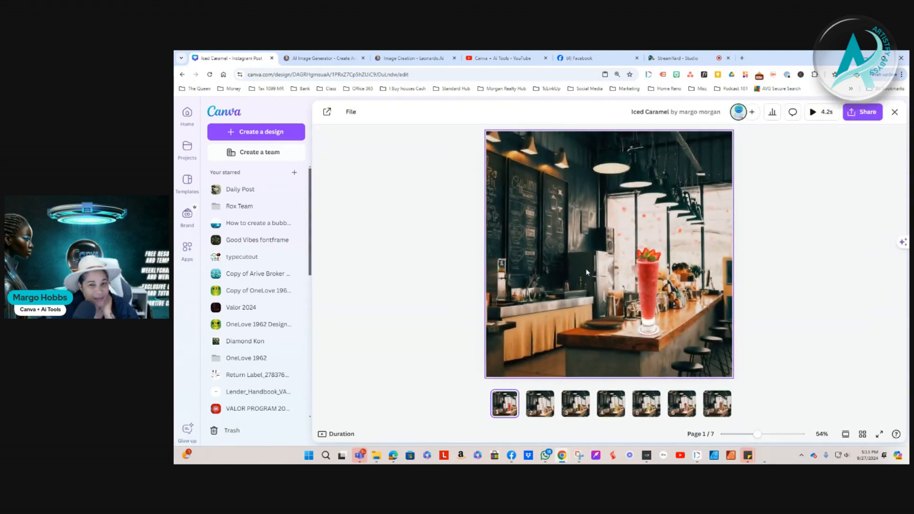
{"action": "left_click", "coordinate": [822, 113]}
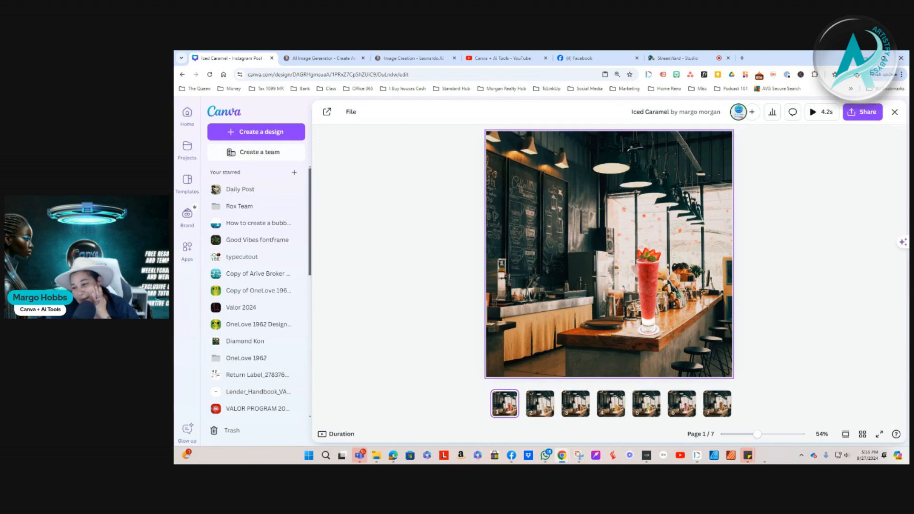
Switch to the Canva + Ai Tools YouTube channel, dismiss the notifications and look through its videos, Shorts and uploads
{"action": "left_click", "coordinate": [496, 58]}
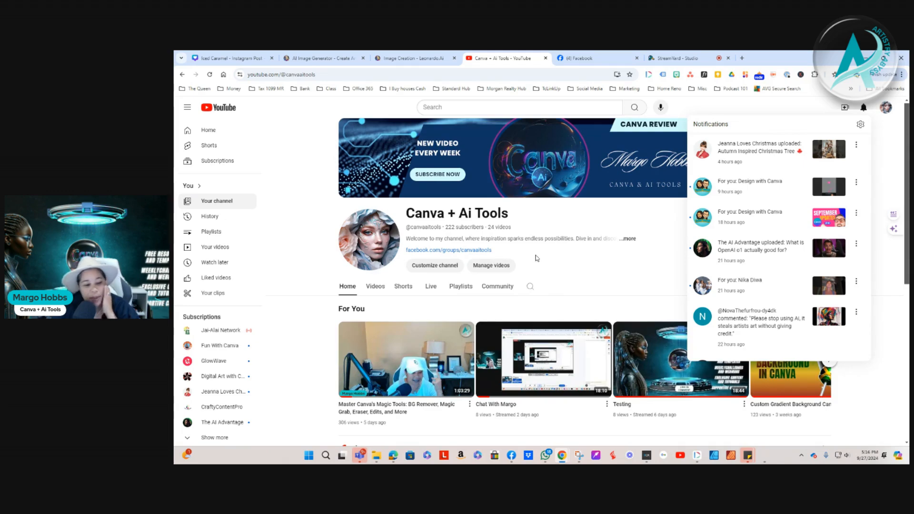
{"action": "left_click", "coordinate": [874, 131]}
{"action": "scroll", "coordinate": [582, 296], "scroll_direction": "down", "scroll_amount": 4}
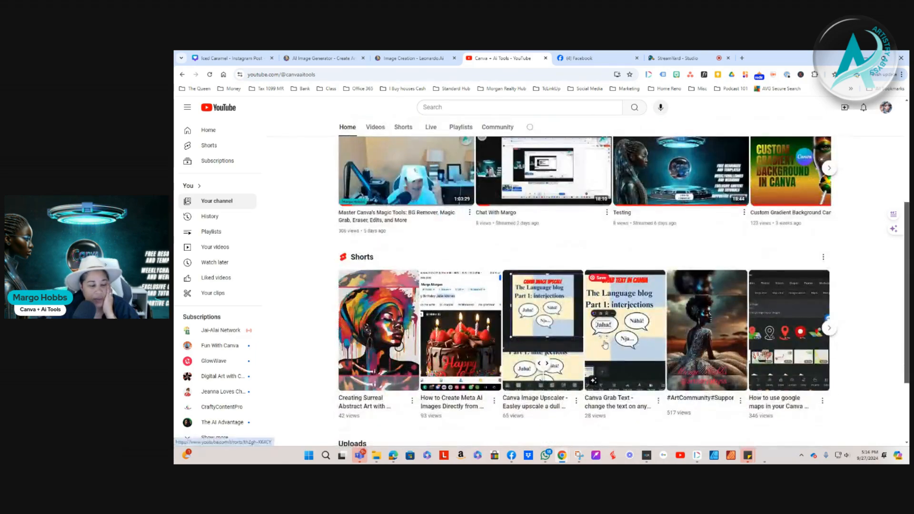
{"action": "scroll", "coordinate": [605, 345], "scroll_direction": "down", "scroll_amount": 2}
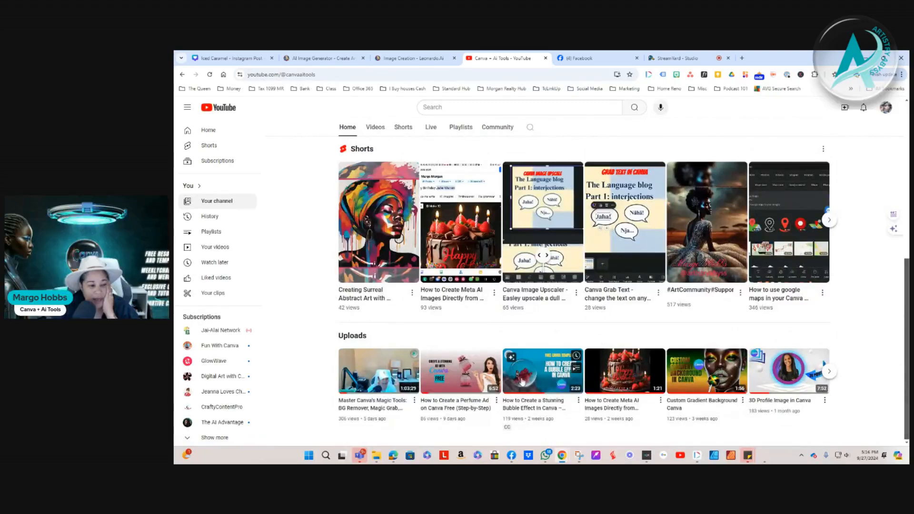
{"action": "scroll", "coordinate": [523, 382], "scroll_direction": "up", "scroll_amount": 5}
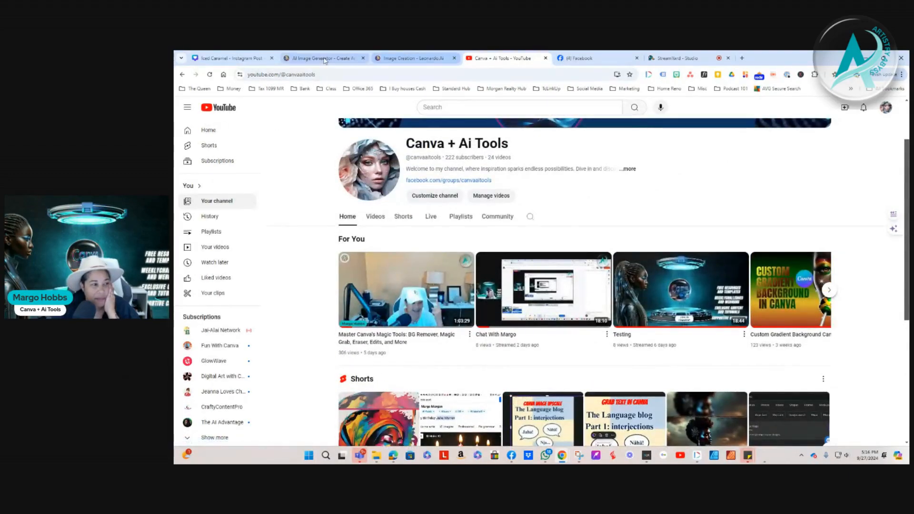
Switch to Facebook and close the purple butterfly photo post to show the Canva + AI Tools group page
{"action": "left_click", "coordinate": [325, 59]}
{"action": "left_click", "coordinate": [595, 59]}
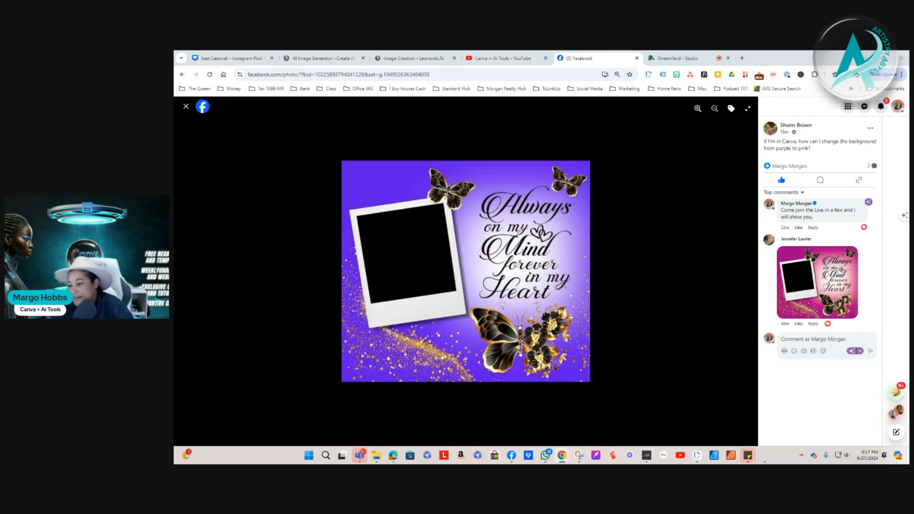
{"action": "left_click", "coordinate": [187, 107]}
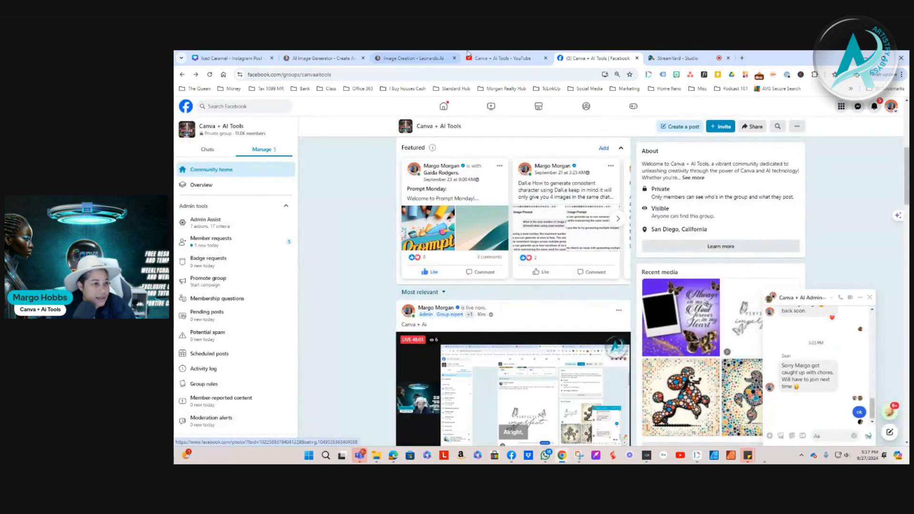
Switch to the StreamYard studio and turn the camera off and back on
{"action": "left_click", "coordinate": [683, 57]}
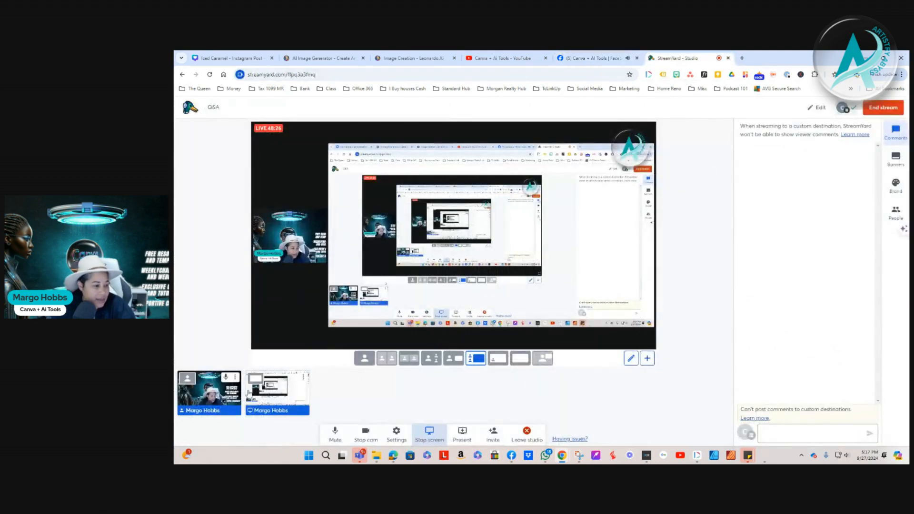
{"action": "left_click", "coordinate": [367, 434]}
{"action": "left_click", "coordinate": [367, 434]}
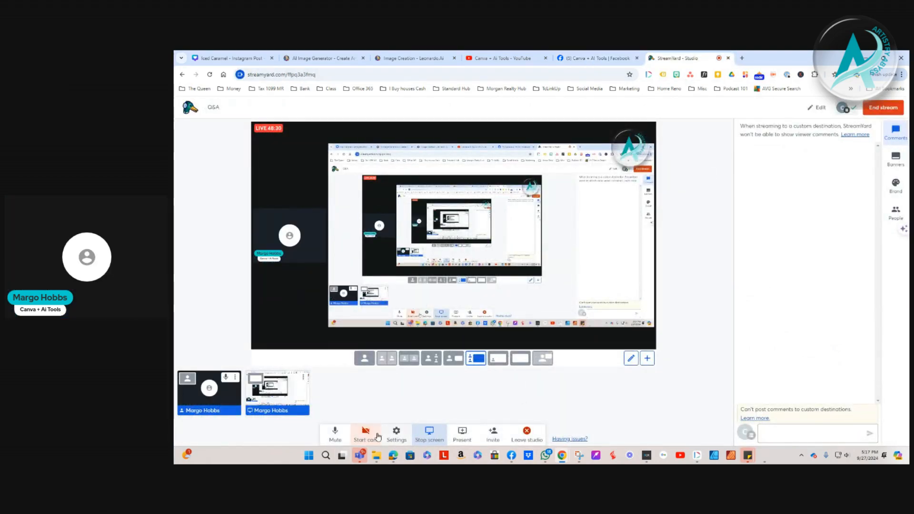
{"action": "left_click", "coordinate": [369, 436]}
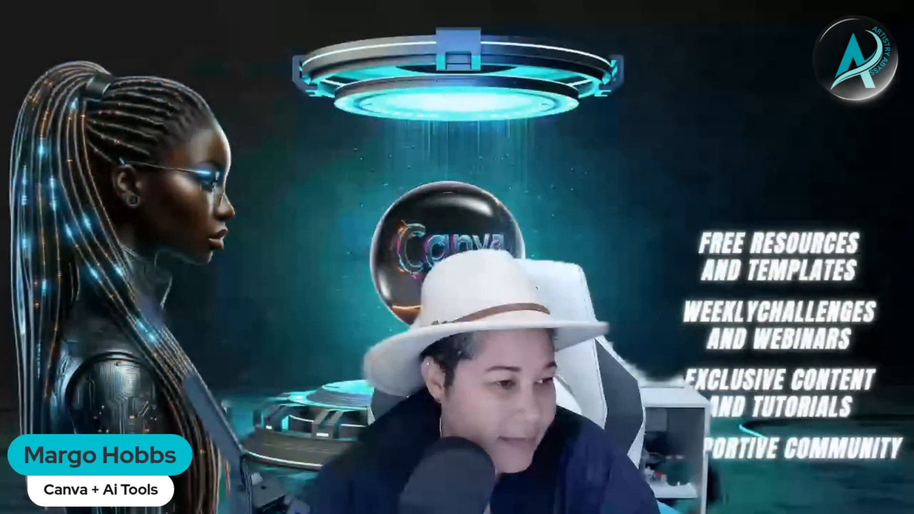